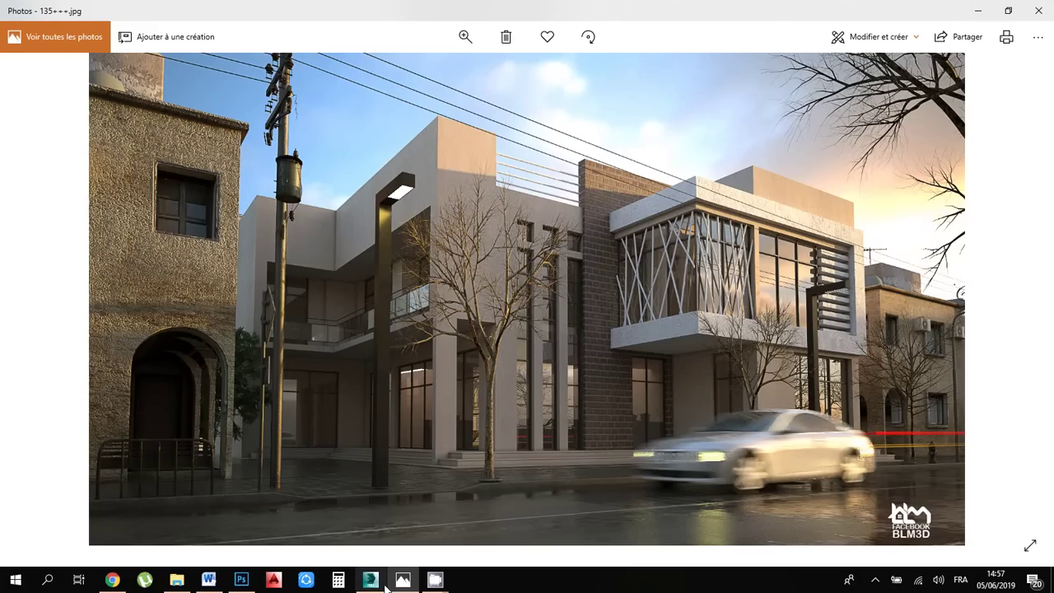
Switch to 3ds Max and clear all category hiding so every object type in the scene is displayed
{"action": "mouse_move", "coordinate": [372, 583]}
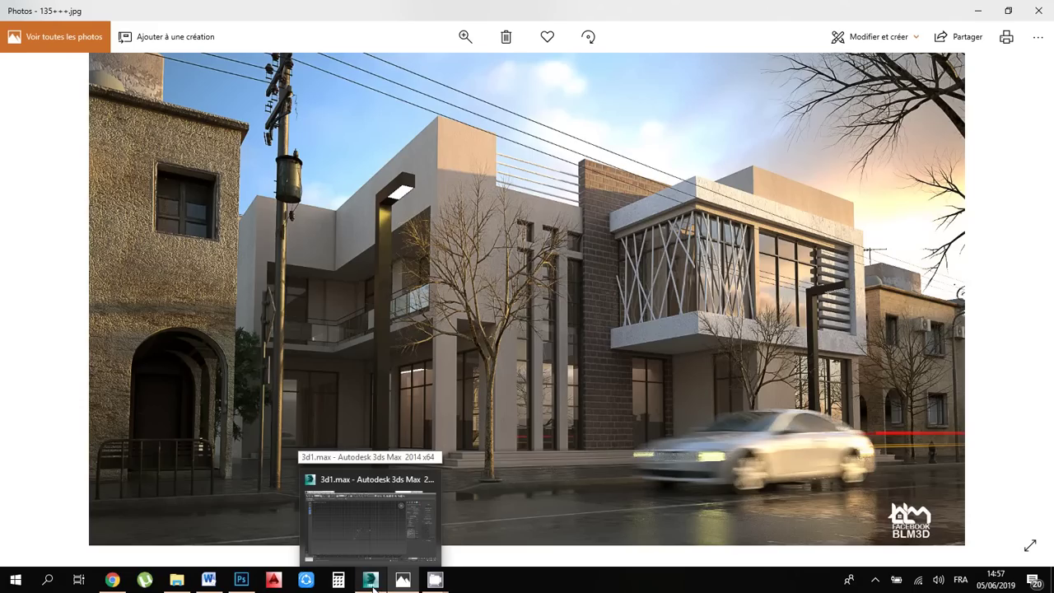
{"action": "left_click", "coordinate": [372, 581]}
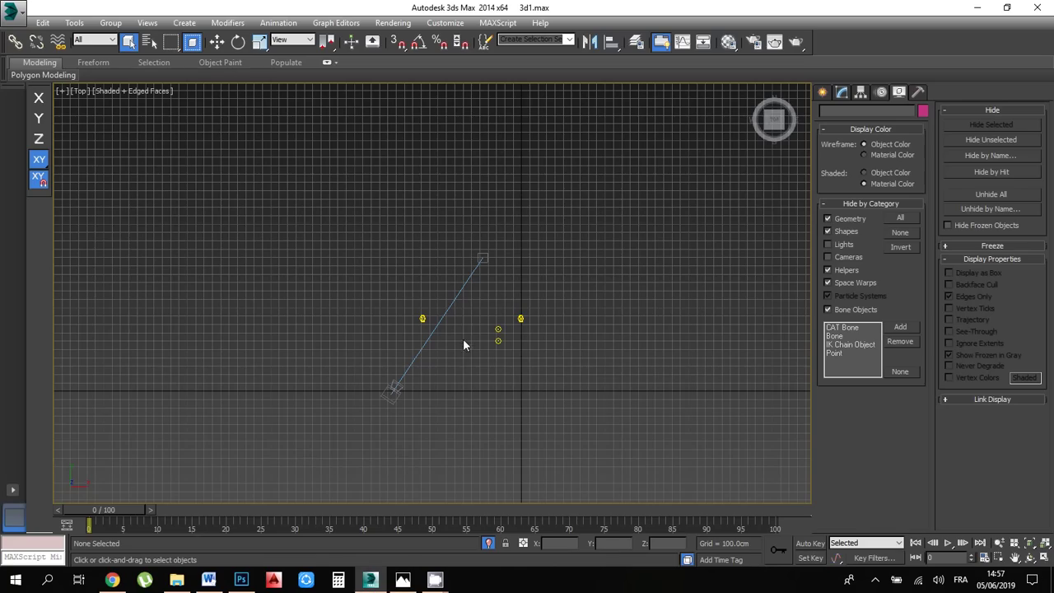
{"action": "left_click", "coordinate": [900, 232]}
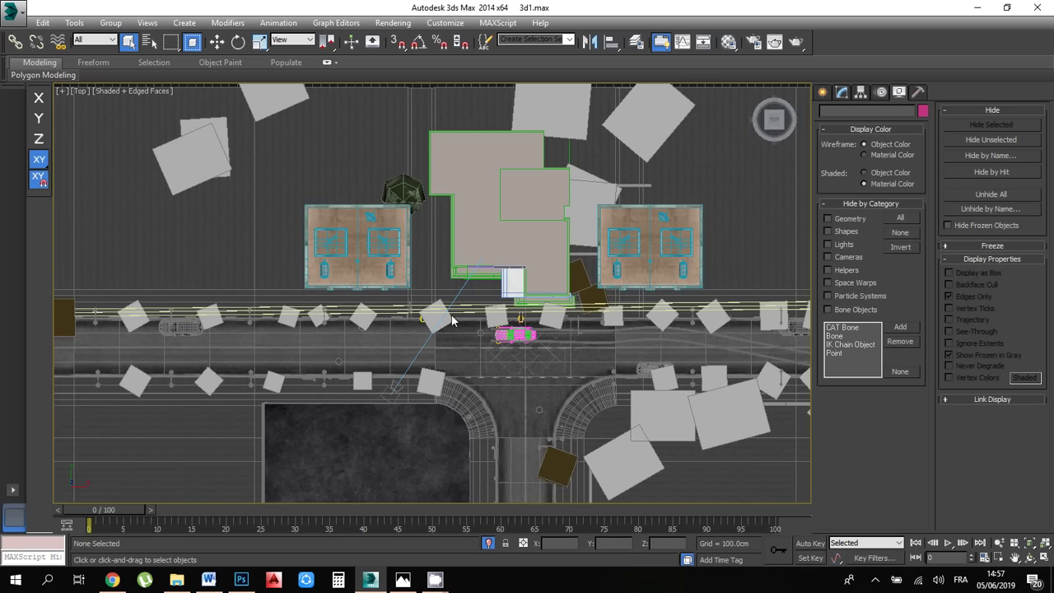
Examine the main building group, the neighbouring buildings, the street and the surrounding trees from raised, angled views
{"action": "scroll", "coordinate": [452, 319], "scroll_direction": "up", "scroll_amount": 2}
{"action": "left_click", "coordinate": [533, 259]}
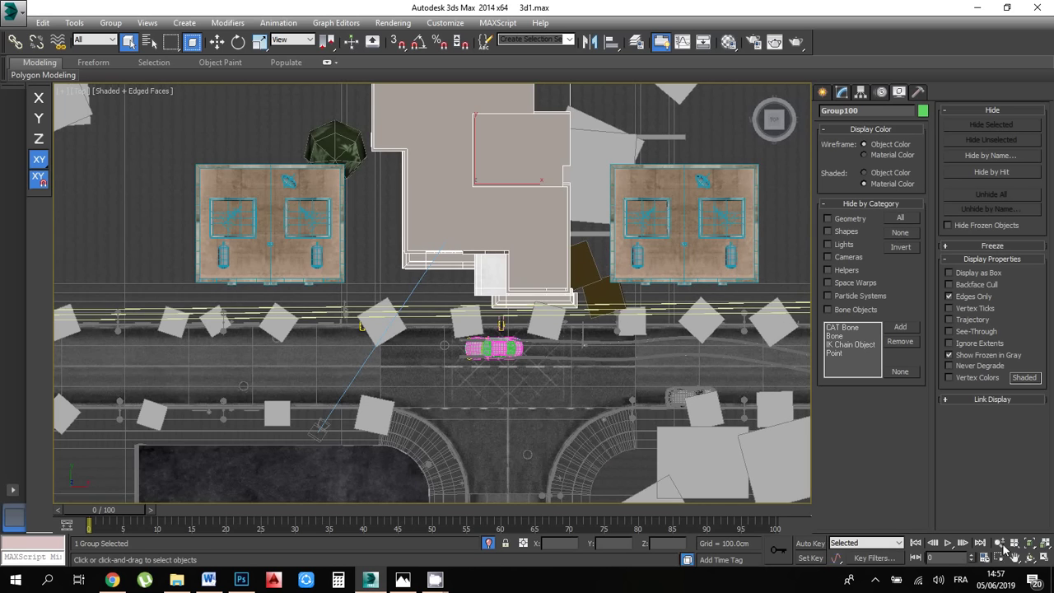
{"action": "left_click", "coordinate": [1029, 557]}
{"action": "left_click_drag", "start_coordinate": [478, 338], "coordinate": [539, 267]}
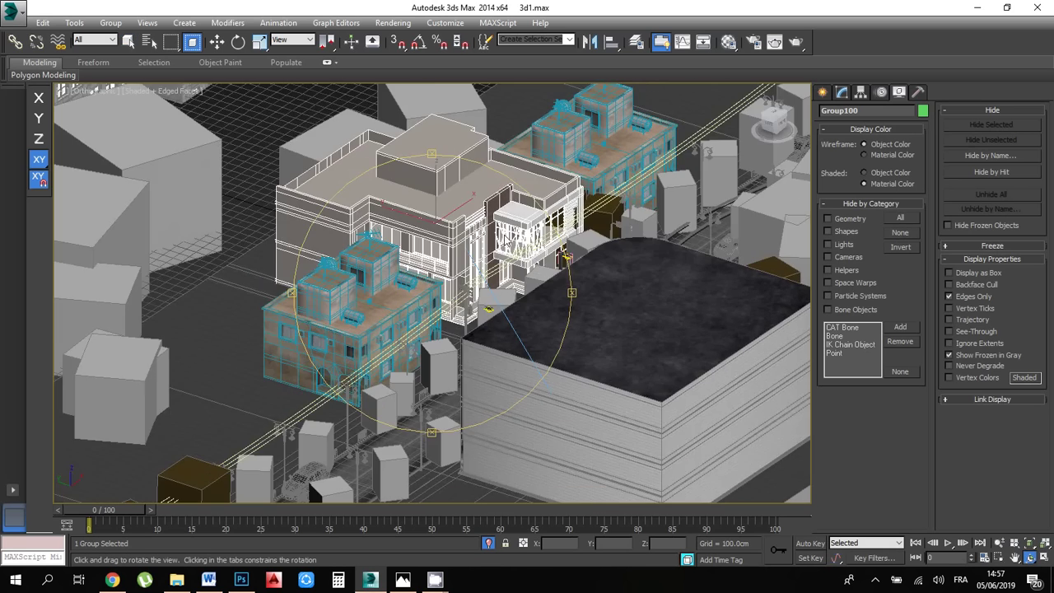
{"action": "scroll", "coordinate": [505, 235], "scroll_direction": "up", "scroll_amount": 5}
{"action": "scroll", "coordinate": [504, 235], "scroll_direction": "down", "scroll_amount": 6}
{"action": "left_click_drag", "start_coordinate": [505, 236], "coordinate": [448, 297]}
{"action": "scroll", "coordinate": [445, 293], "scroll_direction": "up", "scroll_amount": 3}
{"action": "scroll", "coordinate": [445, 294], "scroll_direction": "down", "scroll_amount": 3}
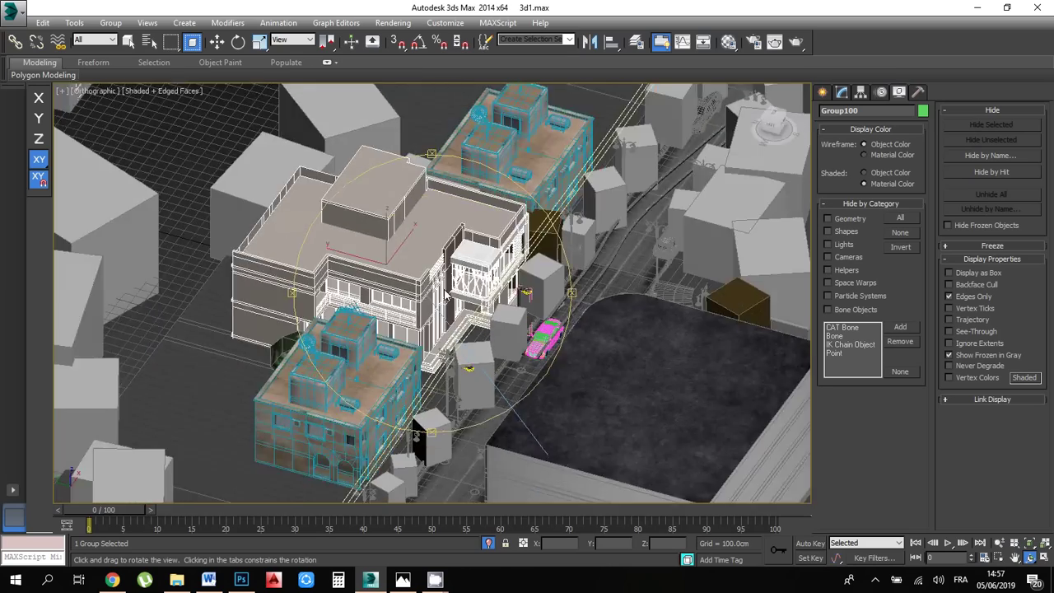
{"action": "scroll", "coordinate": [445, 294], "scroll_direction": "down", "scroll_amount": 3}
{"action": "scroll", "coordinate": [461, 298], "scroll_direction": "up", "scroll_amount": 6}
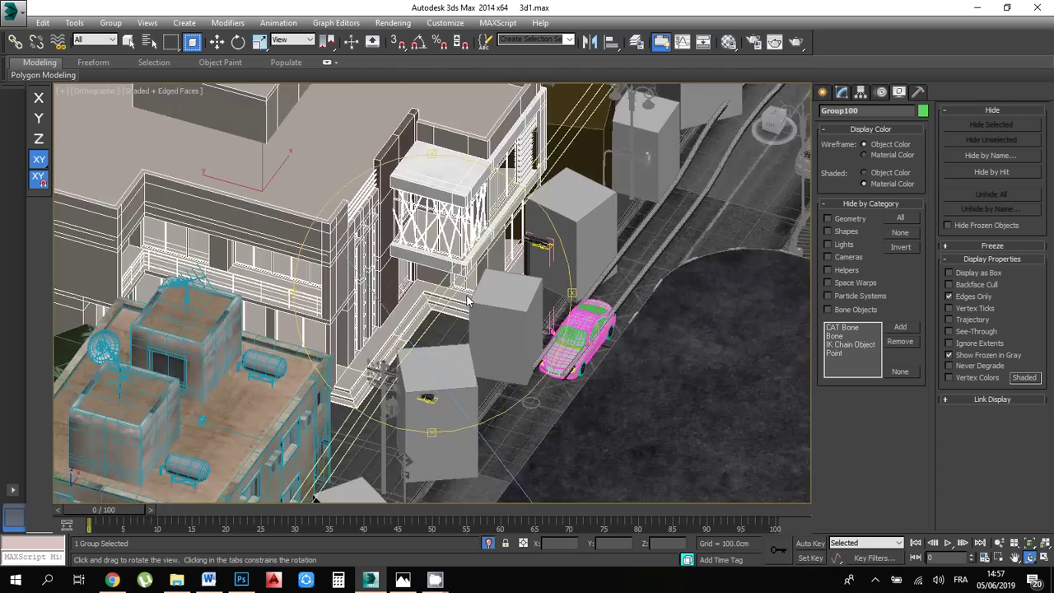
{"action": "scroll", "coordinate": [467, 304], "scroll_direction": "down", "scroll_amount": 7}
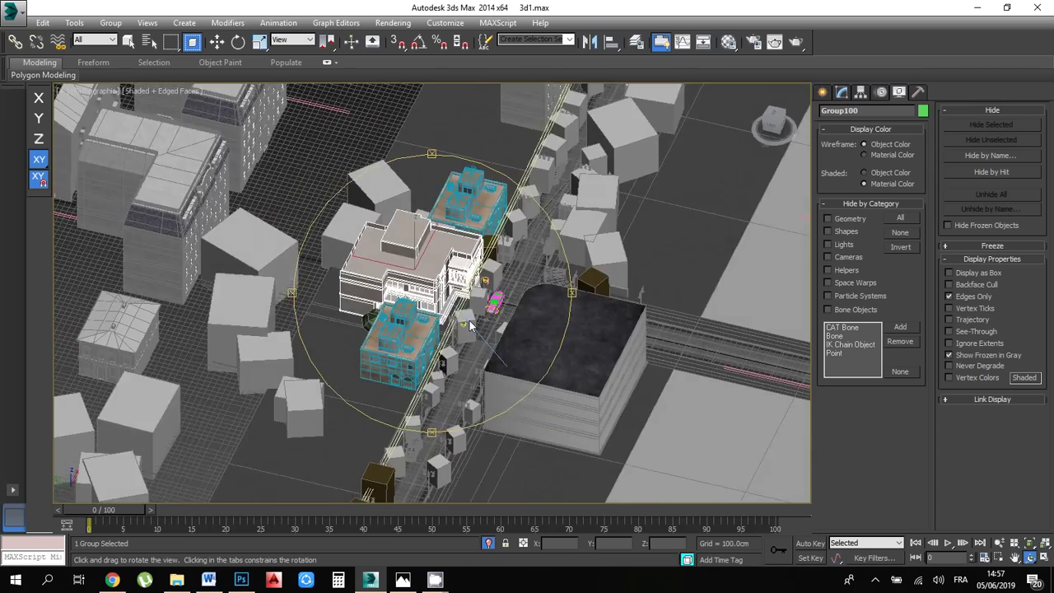
{"action": "mouse_move", "coordinate": [470, 326]}
{"action": "left_mouse_down"}
{"action": "mouse_move", "coordinate": [439, 323]}
{"action": "mouse_move", "coordinate": [458, 327]}
{"action": "left_mouse_up"}
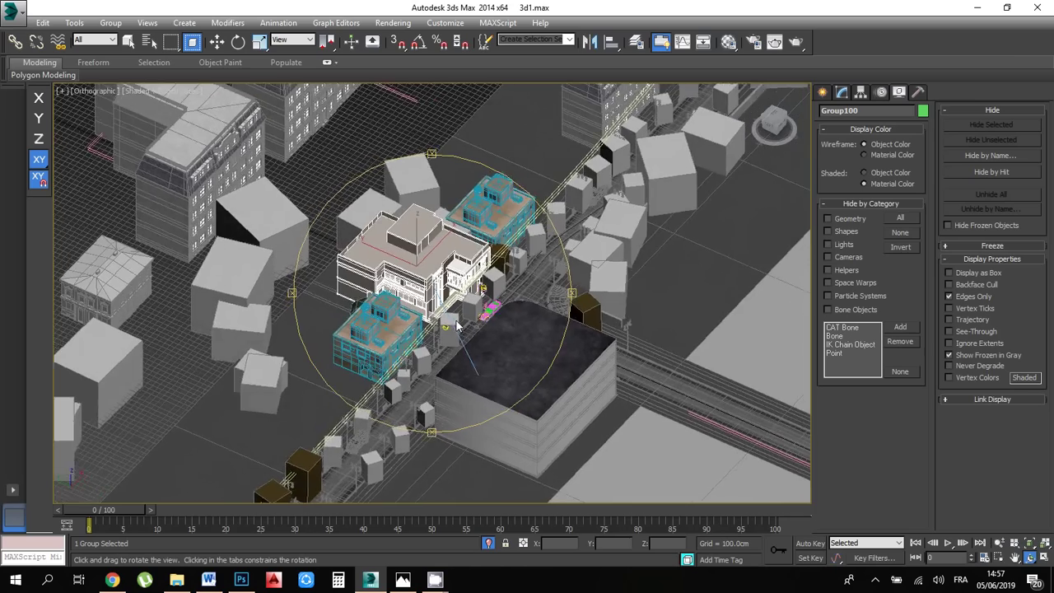
{"action": "scroll", "coordinate": [461, 329], "scroll_direction": "up", "scroll_amount": 6}
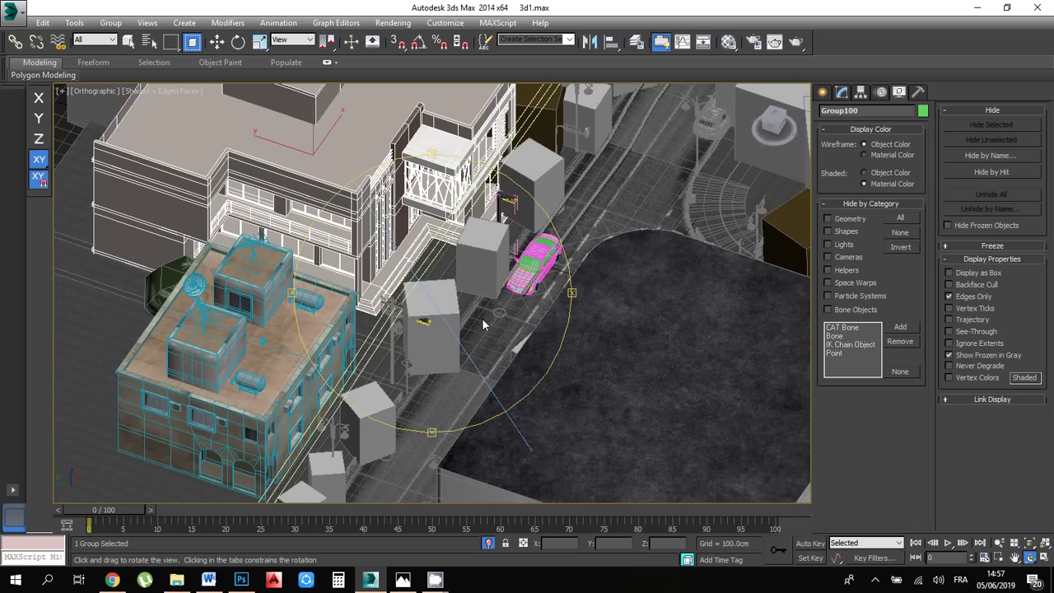
{"action": "scroll", "coordinate": [482, 330], "scroll_direction": "down", "scroll_amount": 6}
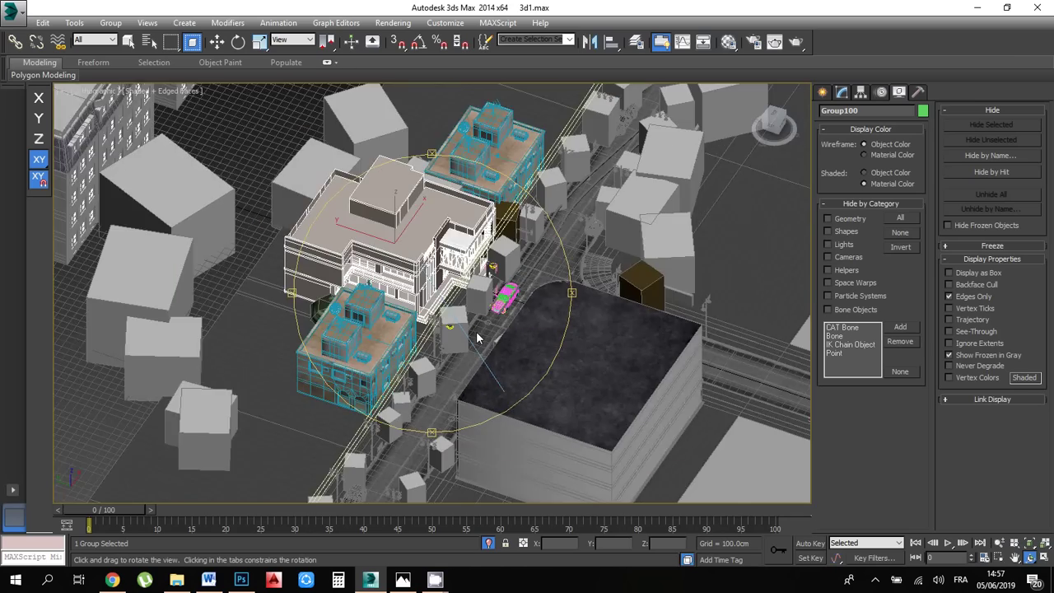
{"action": "scroll", "coordinate": [493, 362], "scroll_direction": "up", "scroll_amount": 6}
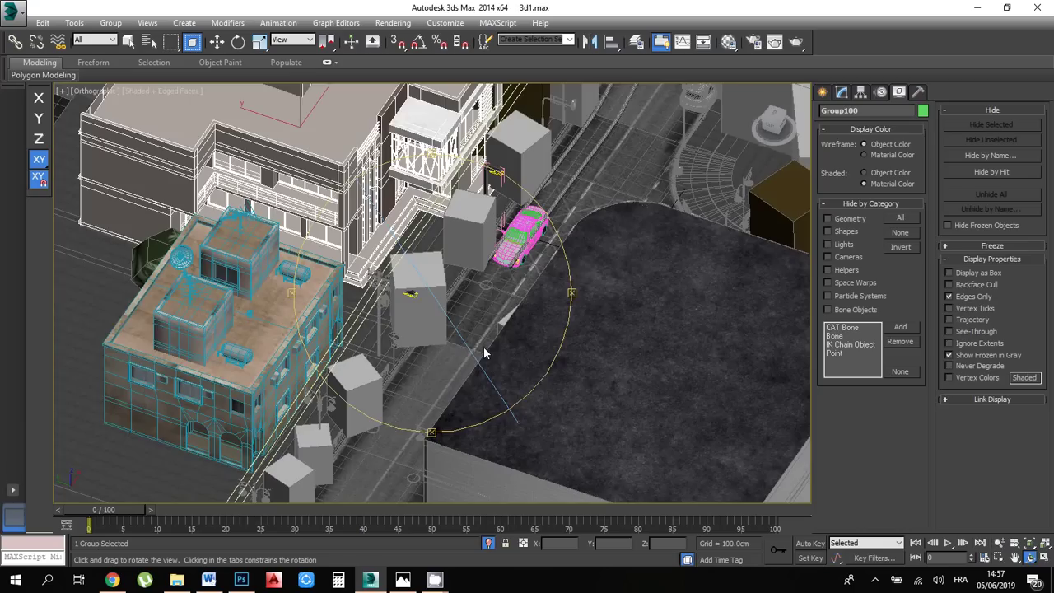
{"action": "scroll", "coordinate": [436, 321], "scroll_direction": "down", "scroll_amount": 5}
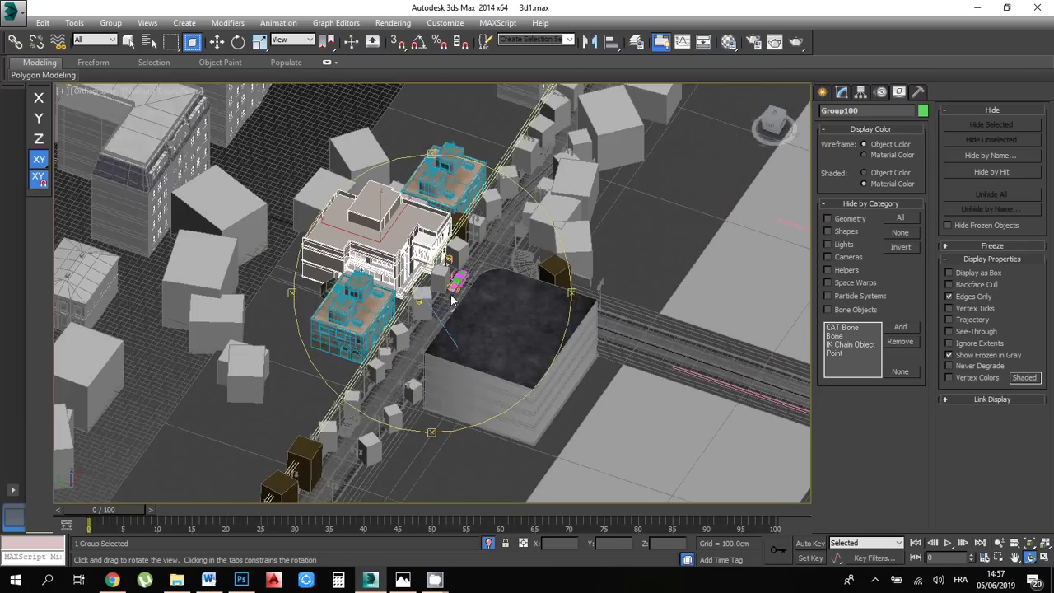
{"action": "scroll", "coordinate": [475, 332], "scroll_direction": "up", "scroll_amount": 4}
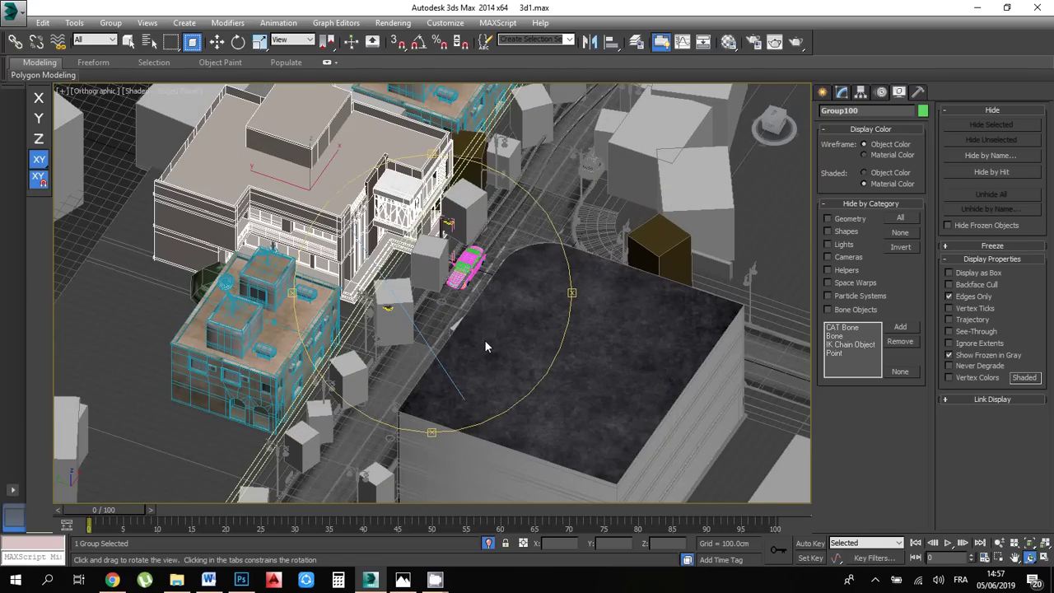
{"action": "scroll", "coordinate": [484, 340], "scroll_direction": "up", "scroll_amount": 1}
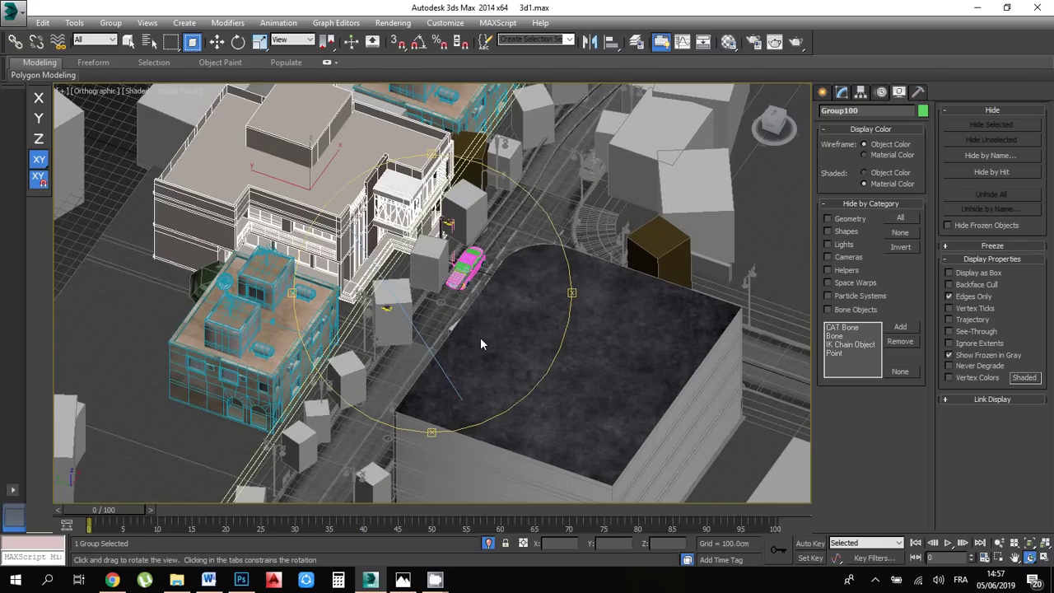
View the scene through the camera and hide the foreground tree object blocking the white balcony volume and the car
{"action": "key", "text": "c"}
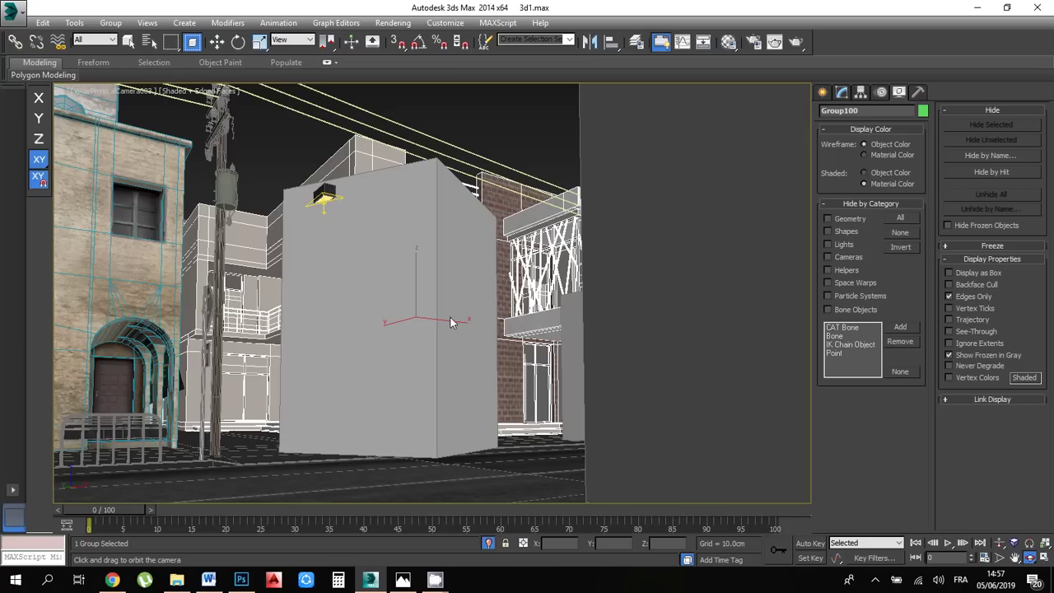
{"action": "left_click", "coordinate": [216, 42]}
{"action": "left_click", "coordinate": [636, 211]}
{"action": "right_click", "coordinate": [637, 208]}
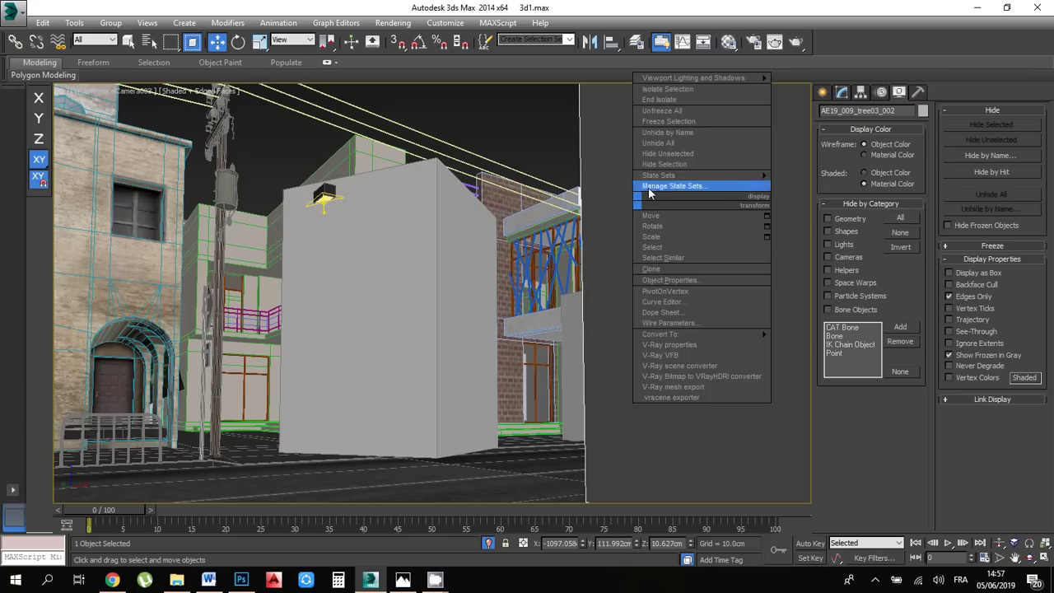
{"action": "left_click", "coordinate": [650, 162]}
Hide the large tree box standing in front of the main facade and the street lamp
{"action": "left_click", "coordinate": [454, 244]}
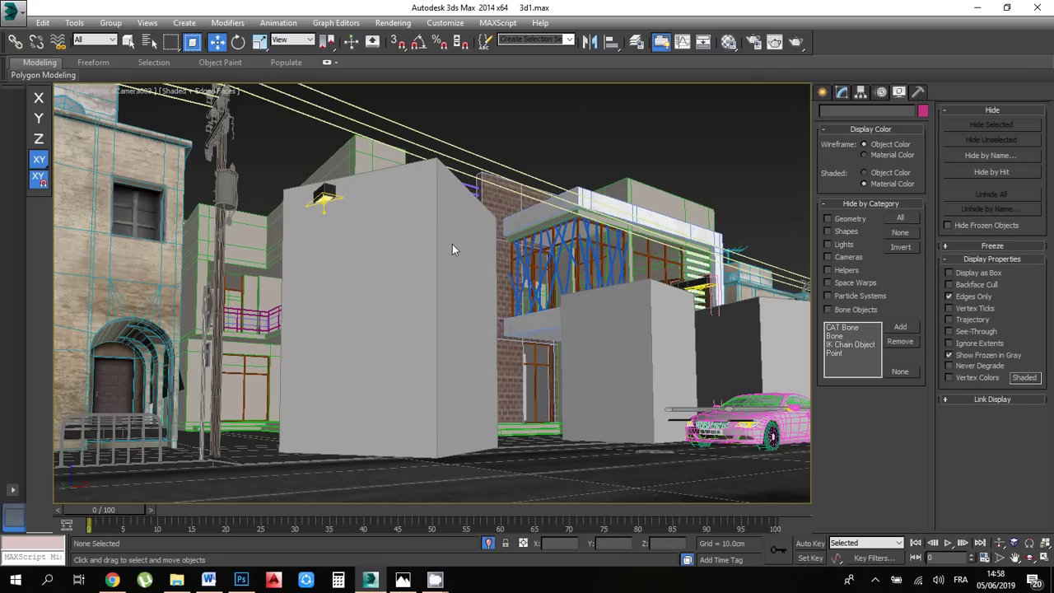
{"action": "right_click", "coordinate": [452, 243]}
{"action": "mouse_move", "coordinate": [473, 215]}
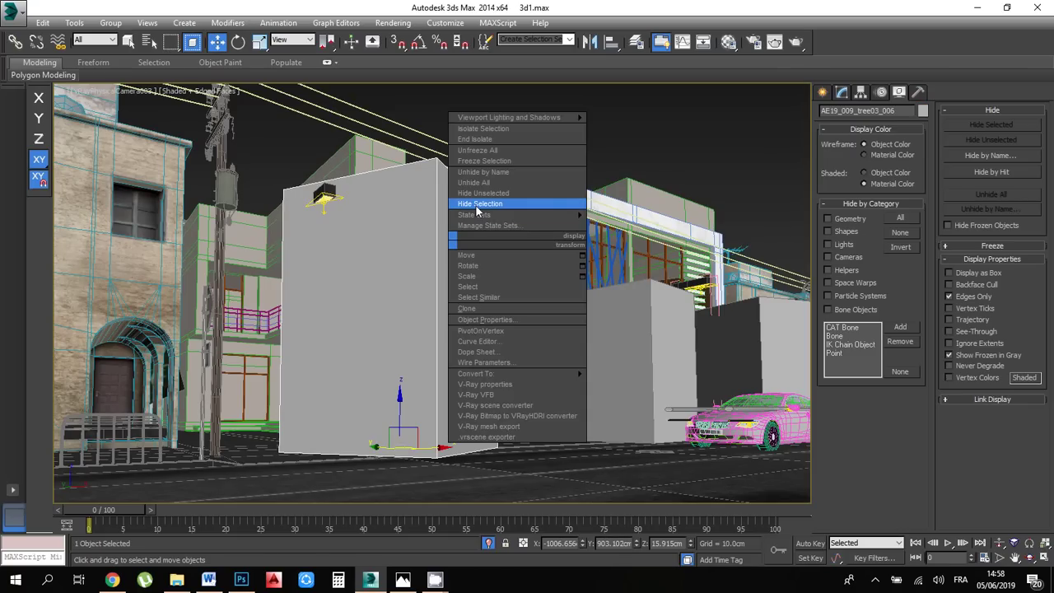
{"action": "left_click", "coordinate": [479, 204]}
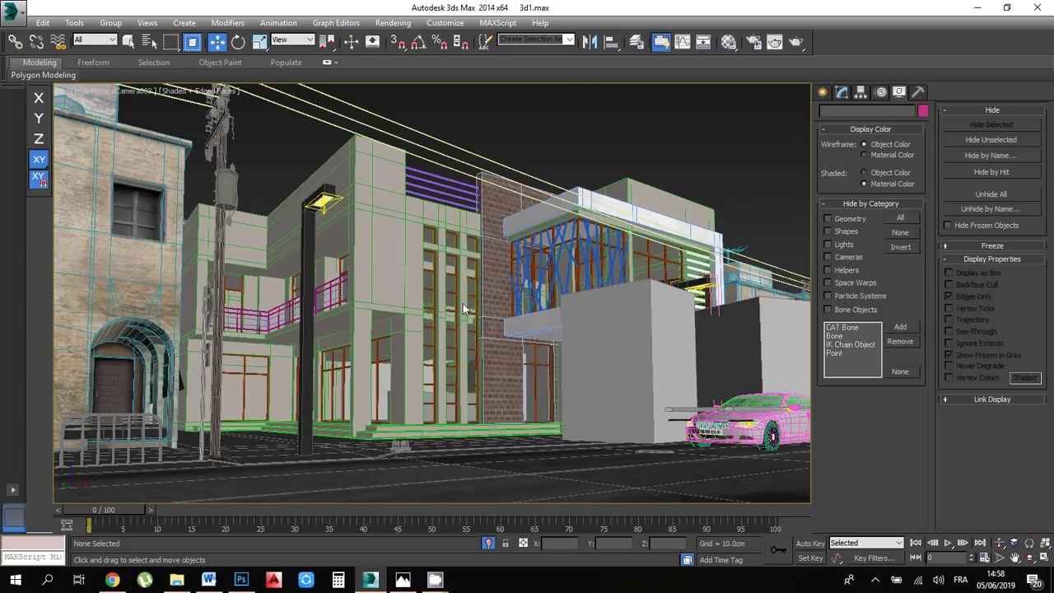
Return to the top view and hide every object category except cameras
{"action": "key", "text": "t"}
{"action": "scroll", "coordinate": [372, 313], "scroll_direction": "down", "scroll_amount": 3}
{"action": "scroll", "coordinate": [436, 315], "scroll_direction": "up", "scroll_amount": 3}
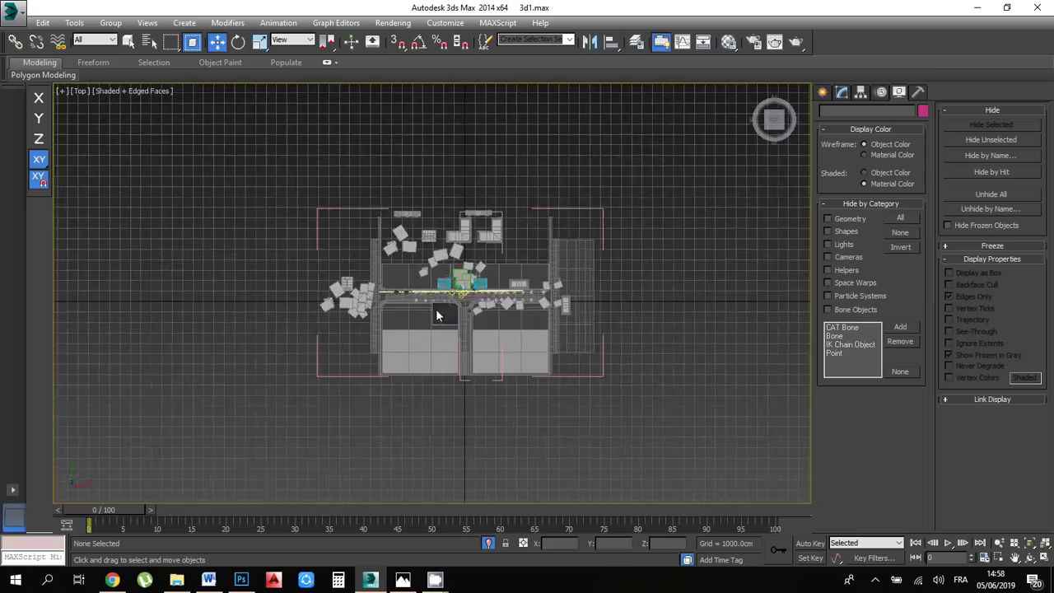
{"action": "scroll", "coordinate": [437, 316], "scroll_direction": "up", "scroll_amount": 6}
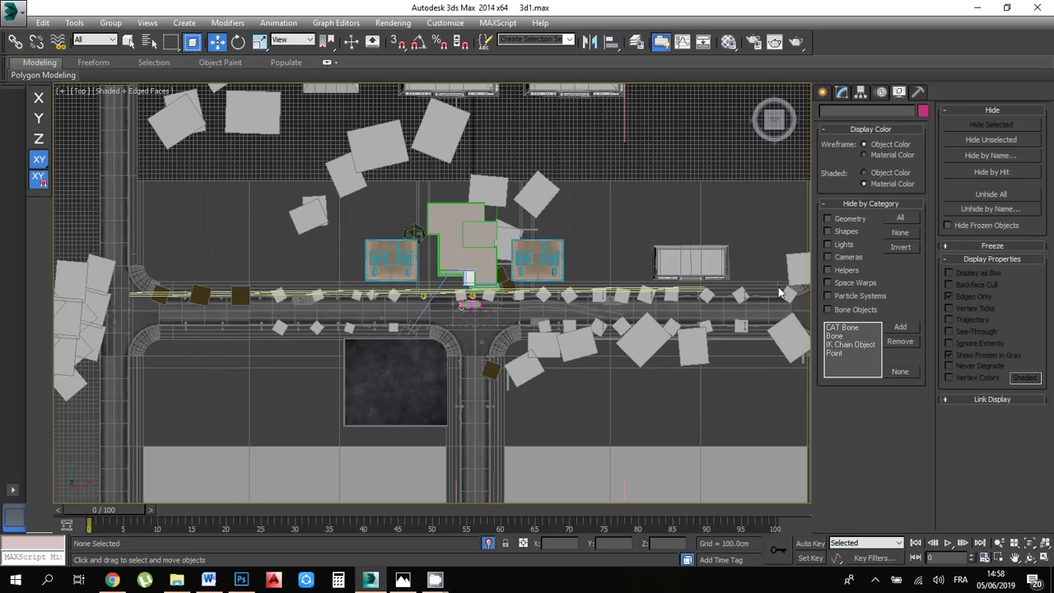
{"action": "left_click", "coordinate": [822, 94]}
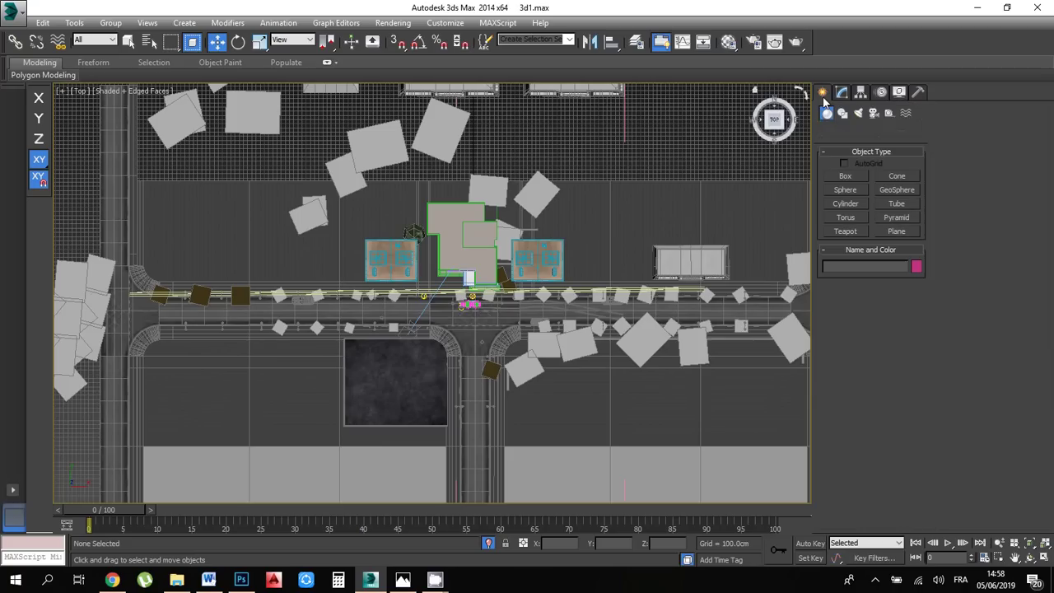
{"action": "left_click", "coordinate": [898, 96]}
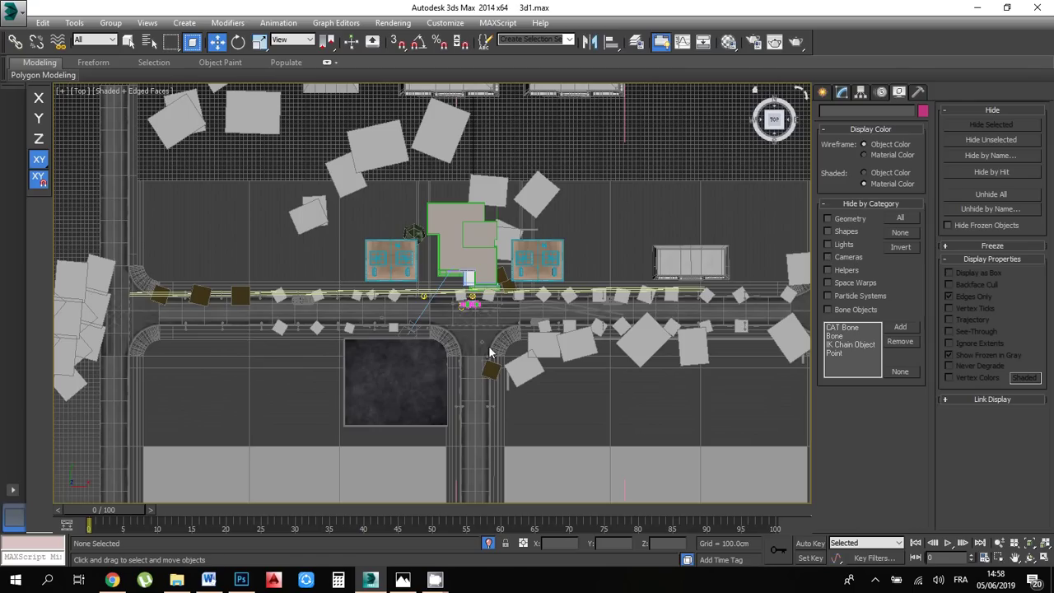
{"action": "scroll", "coordinate": [488, 346], "scroll_direction": "up", "scroll_amount": 4}
{"action": "left_click", "coordinate": [827, 257]}
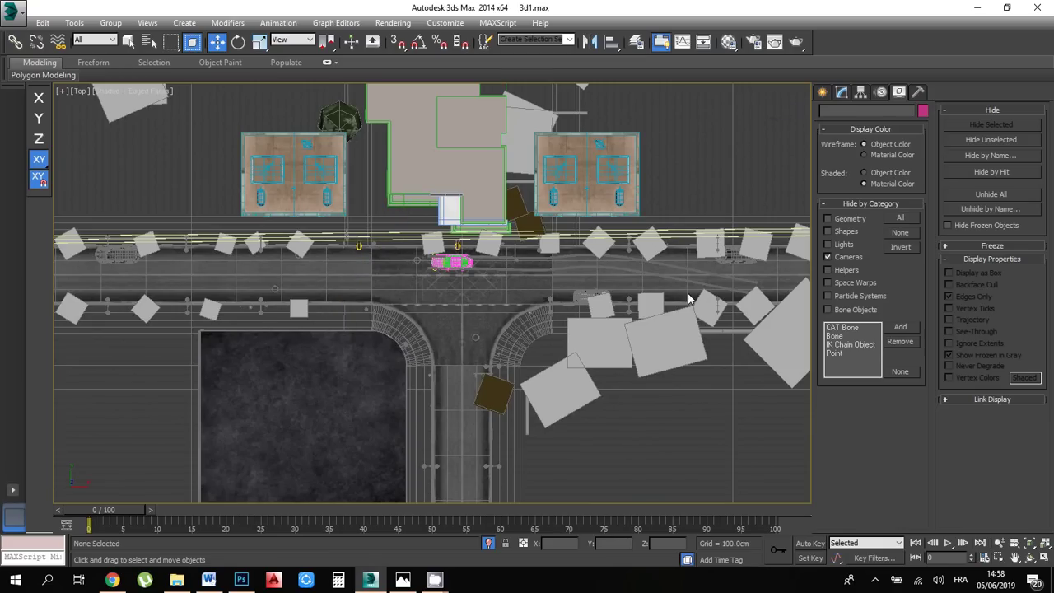
{"action": "left_click", "coordinate": [900, 247]}
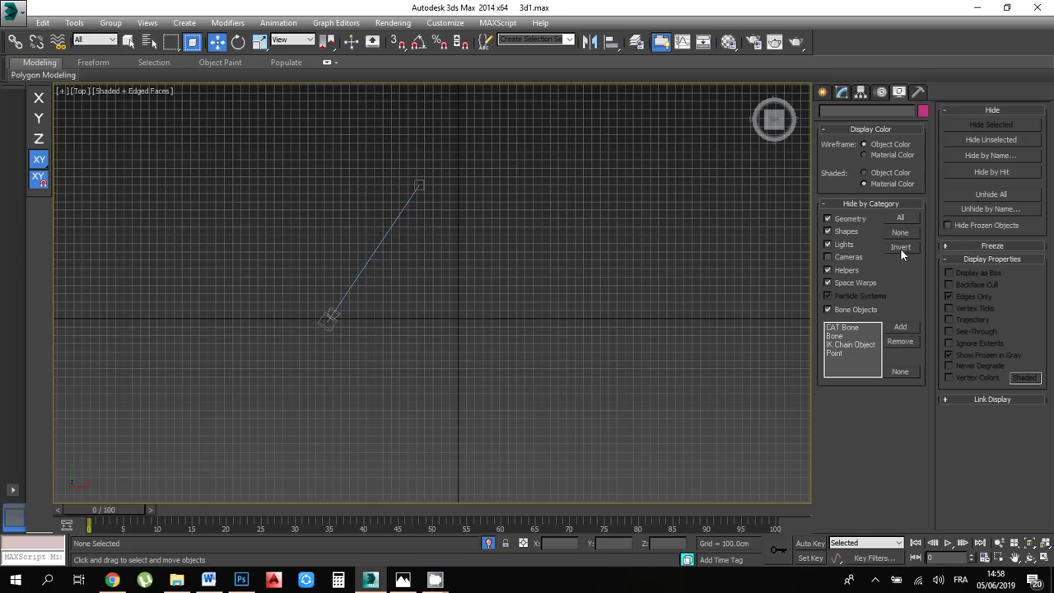
Examine the VRay physical camera and its target from an angled view and from the top
{"action": "scroll", "coordinate": [329, 324], "scroll_direction": "up", "scroll_amount": 3}
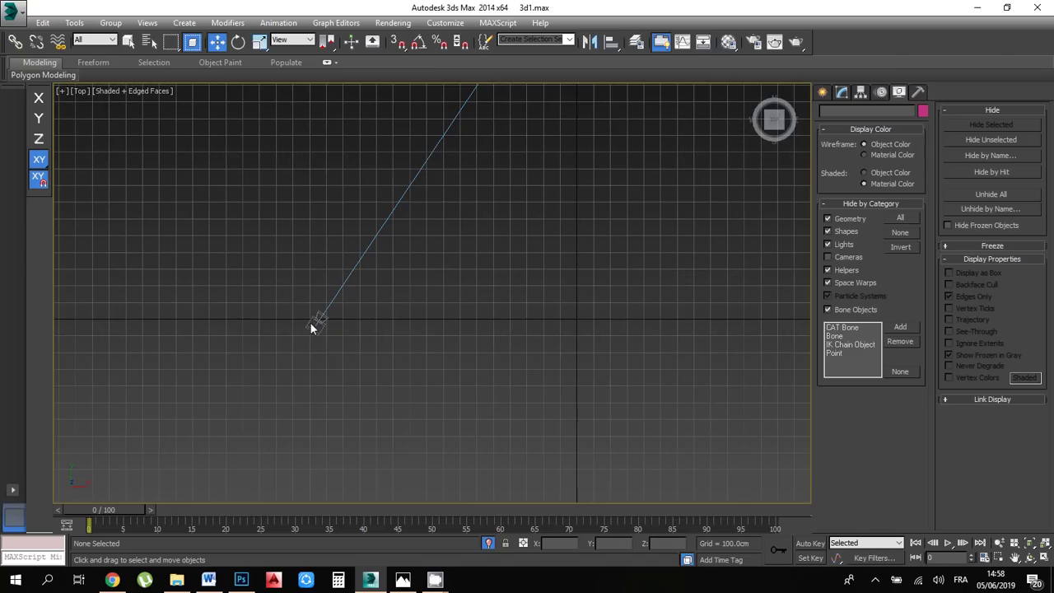
{"action": "left_click", "coordinate": [310, 322]}
{"action": "left_click", "coordinate": [1028, 556]}
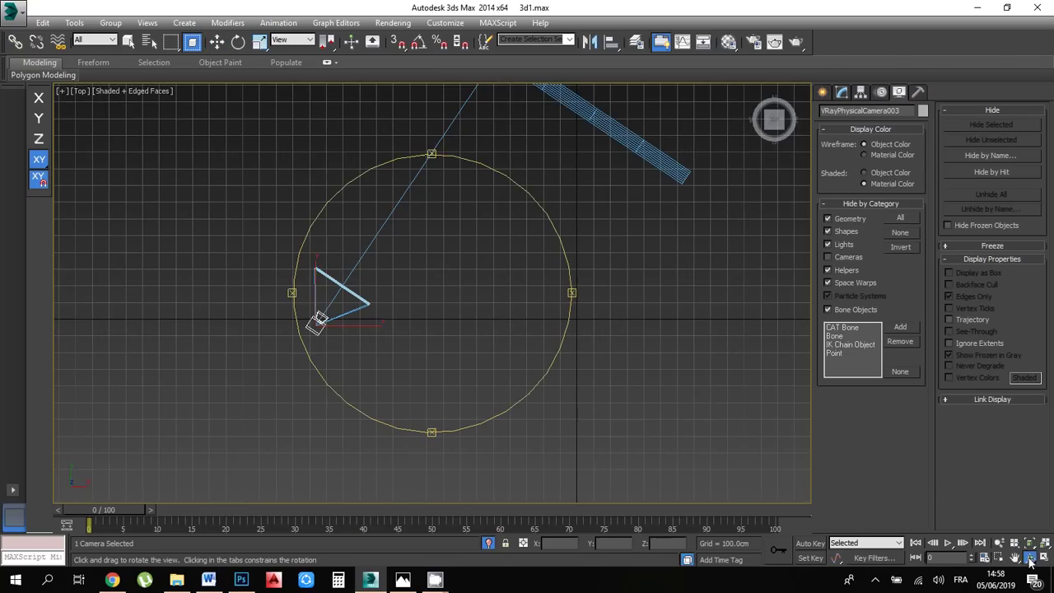
{"action": "mouse_move", "coordinate": [459, 377]}
{"action": "left_mouse_down"}
{"action": "mouse_move", "coordinate": [490, 354]}
{"action": "mouse_move", "coordinate": [508, 306]}
{"action": "mouse_move", "coordinate": [485, 349]}
{"action": "mouse_move", "coordinate": [588, 365]}
{"action": "mouse_move", "coordinate": [456, 376]}
{"action": "left_mouse_up"}
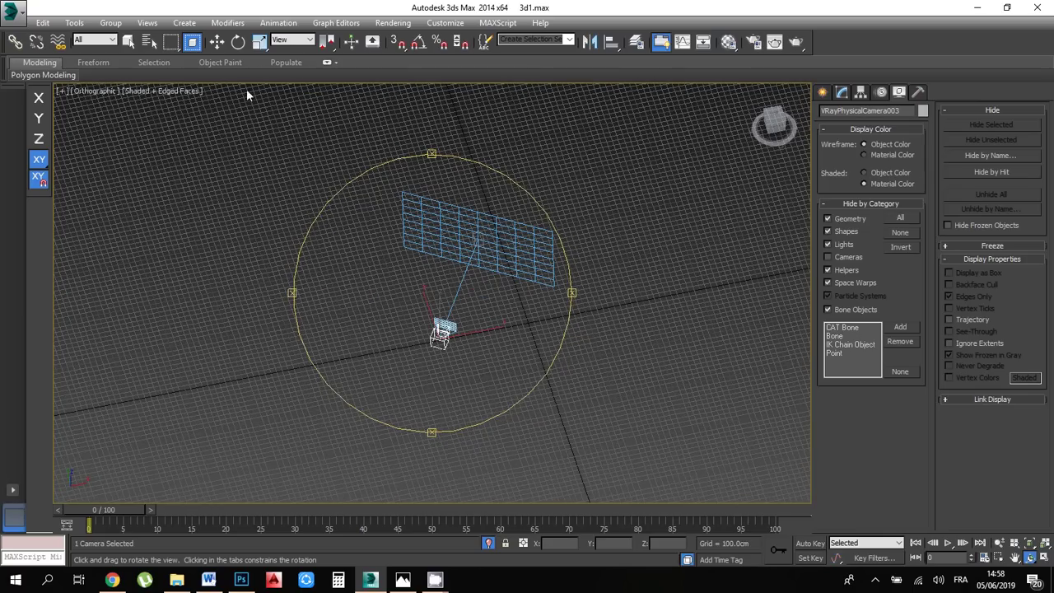
{"action": "left_click", "coordinate": [216, 41]}
{"action": "scroll", "coordinate": [461, 309], "scroll_direction": "up", "scroll_amount": 5}
{"action": "left_click", "coordinate": [491, 318]}
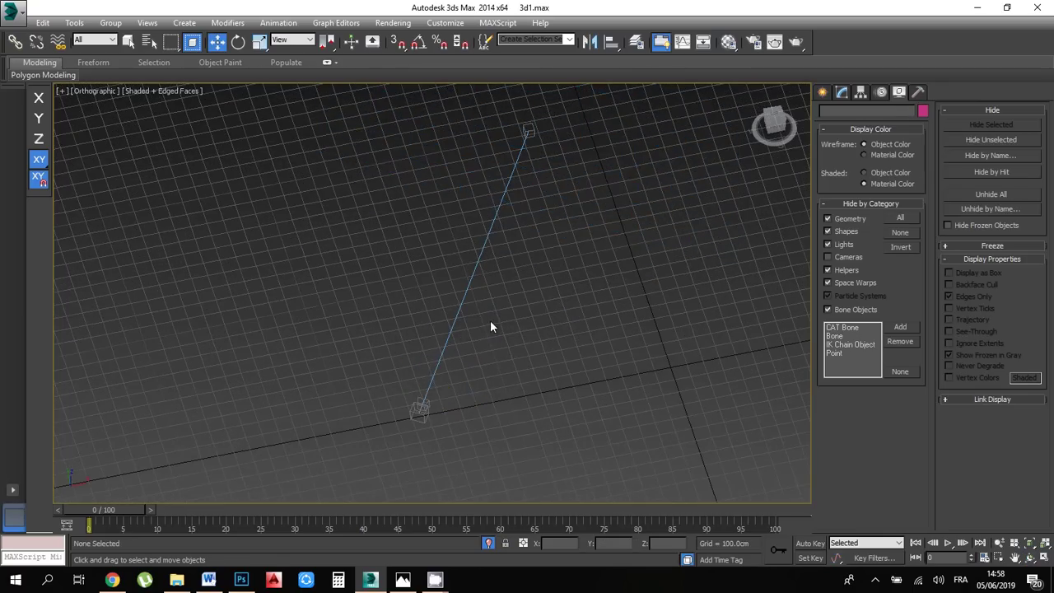
{"action": "middle_click_drag", "start_coordinate": [494, 326], "coordinate": [512, 315], "text": "alt"}
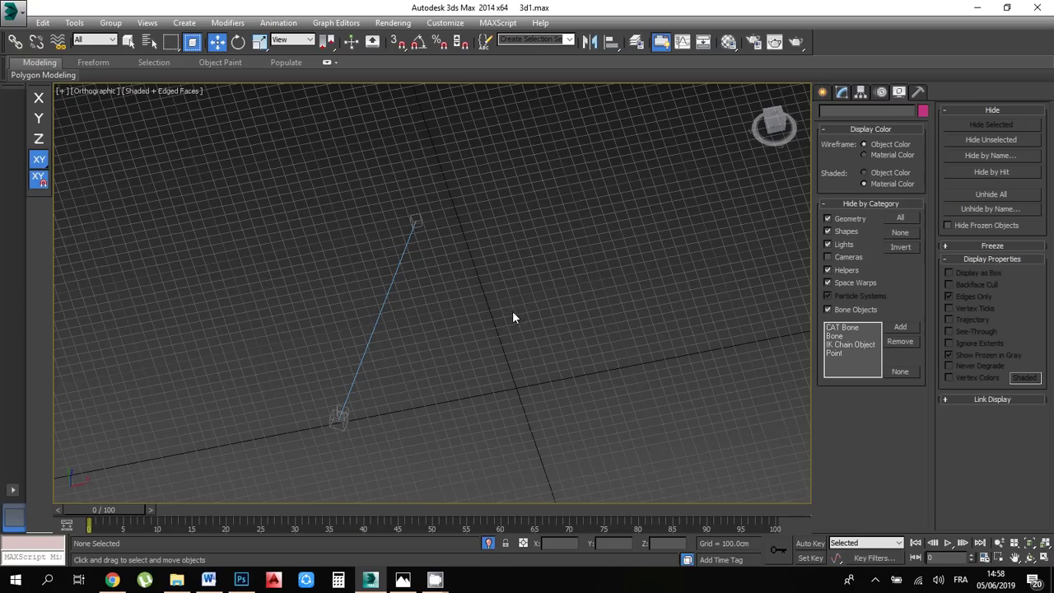
{"action": "left_click", "coordinate": [774, 120]}
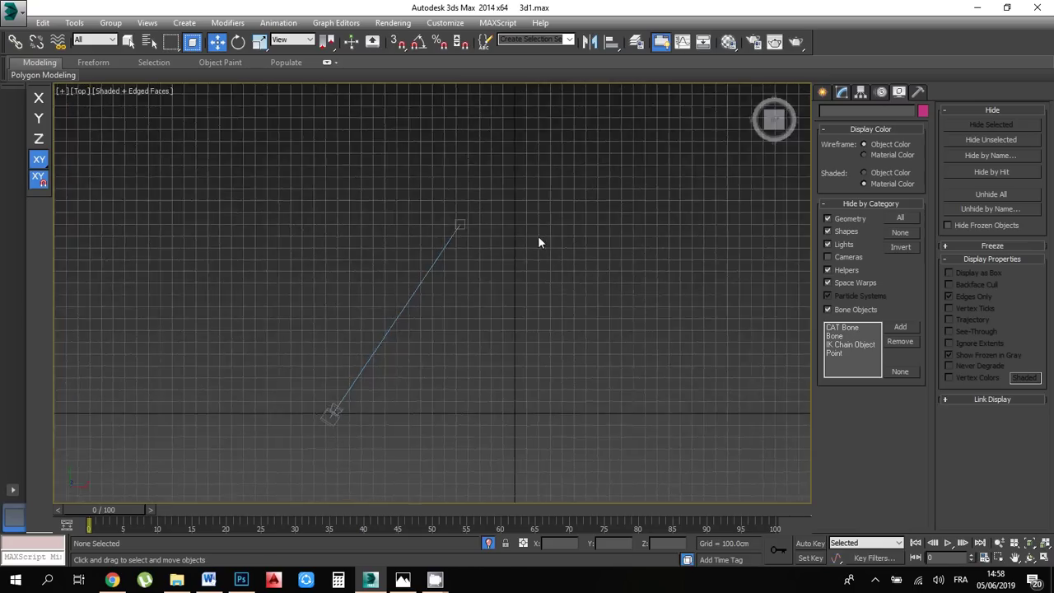
{"action": "scroll", "coordinate": [479, 239], "scroll_direction": "up", "scroll_amount": 5}
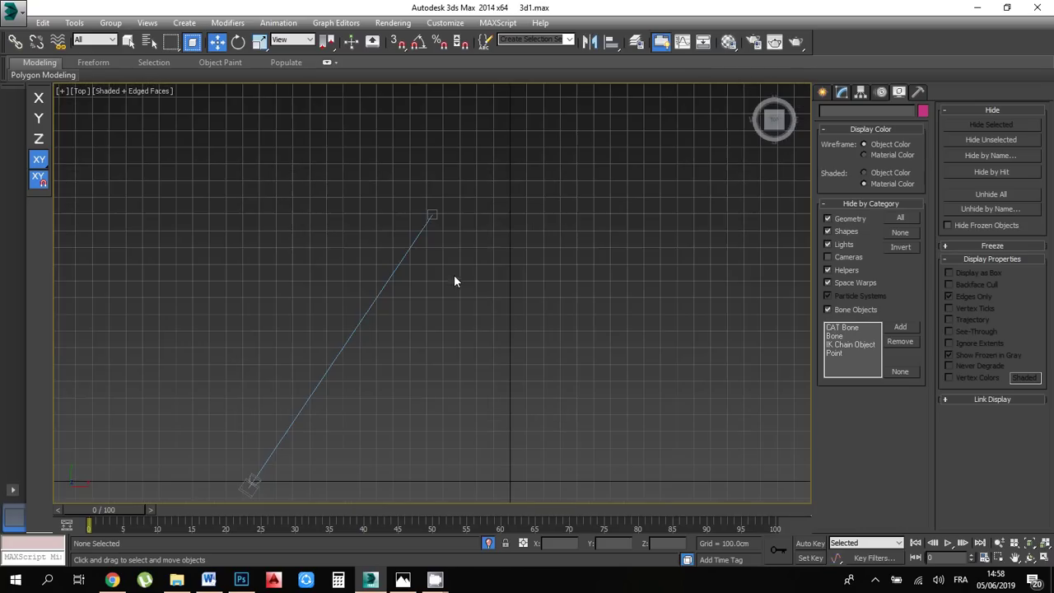
{"action": "scroll", "coordinate": [454, 274], "scroll_direction": "down", "scroll_amount": 7}
{"action": "scroll", "coordinate": [423, 281], "scroll_direction": "up", "scroll_amount": 4}
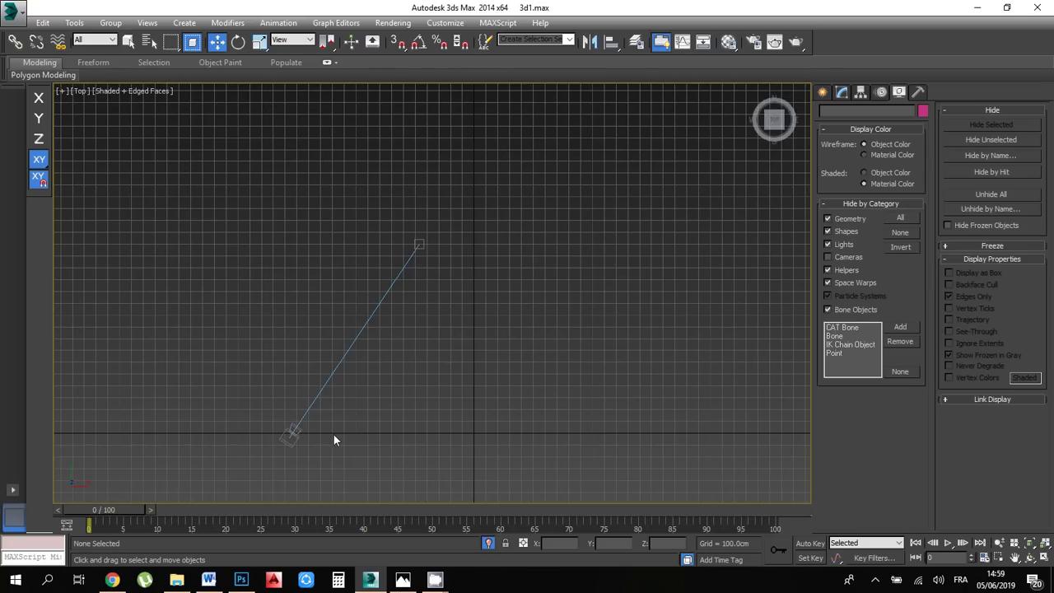
Create a VRayPhysicalCamera beside the existing camera in the top view, aimed toward the building with a target distance of about 2116 cm
{"action": "left_click", "coordinate": [823, 92]}
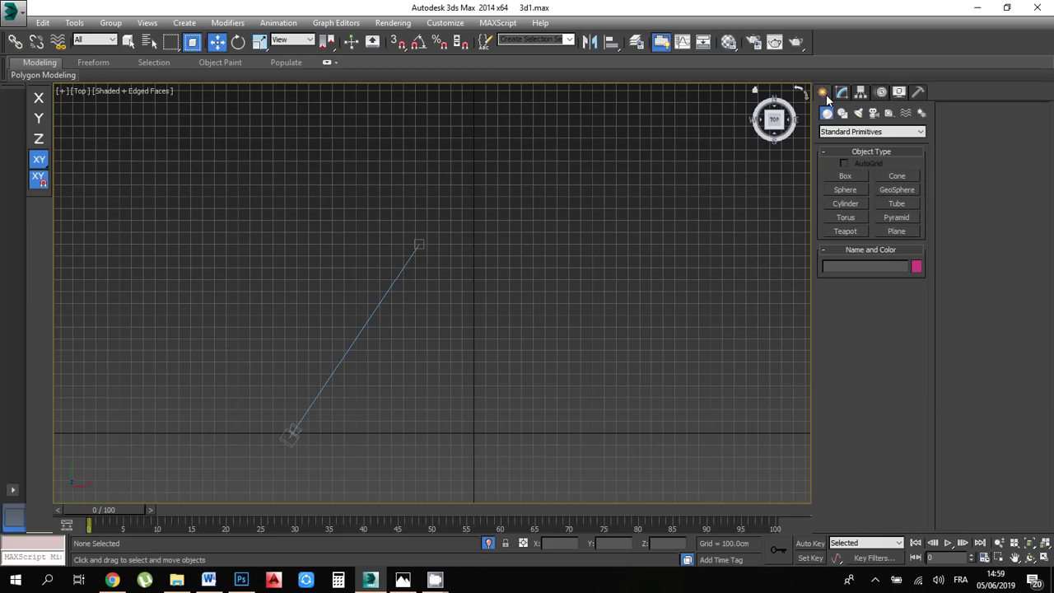
{"action": "left_click", "coordinate": [873, 113]}
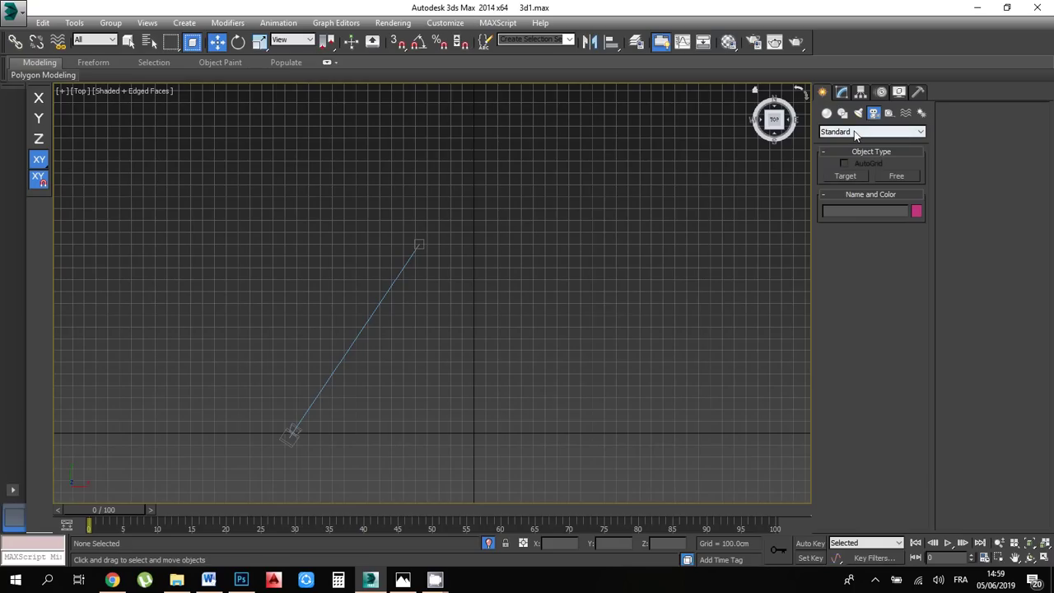
{"action": "left_click", "coordinate": [853, 131]}
{"action": "left_click", "coordinate": [843, 149]}
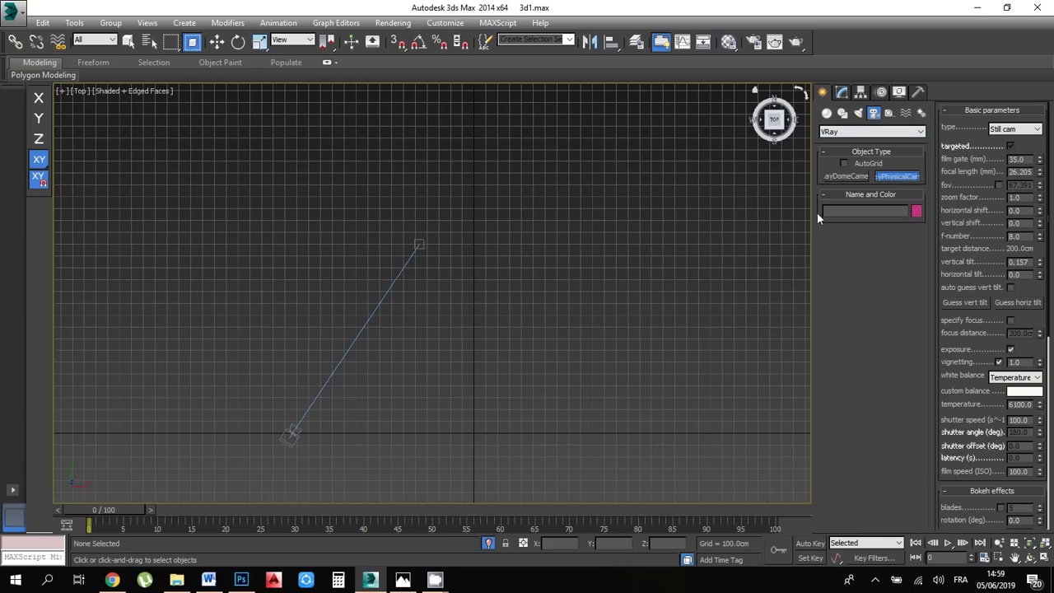
{"action": "scroll", "coordinate": [488, 262], "scroll_direction": "down", "scroll_amount": 2}
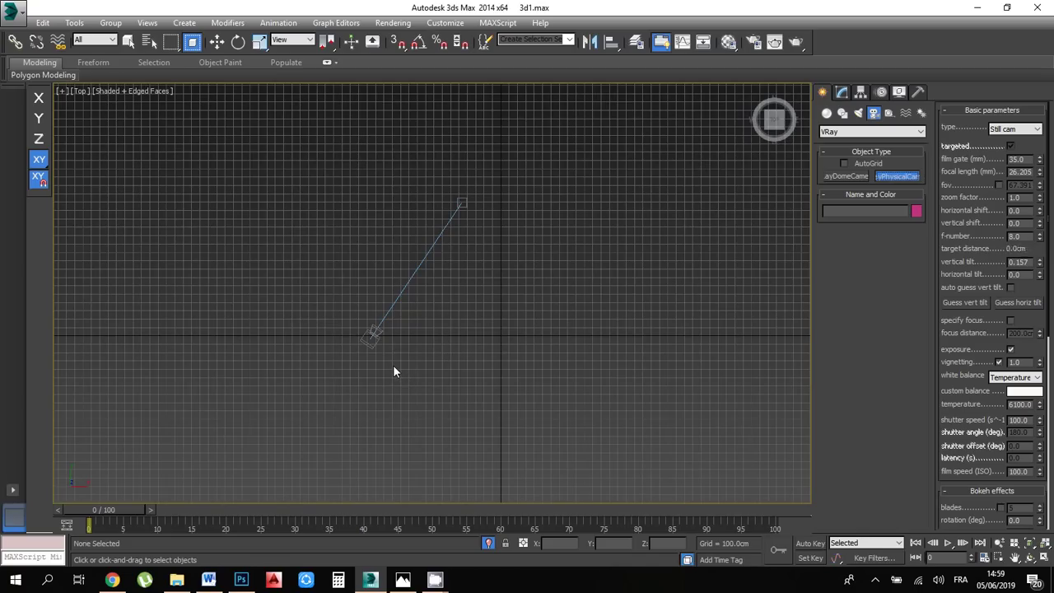
{"action": "left_click_drag", "start_coordinate": [397, 355], "coordinate": [505, 250]}
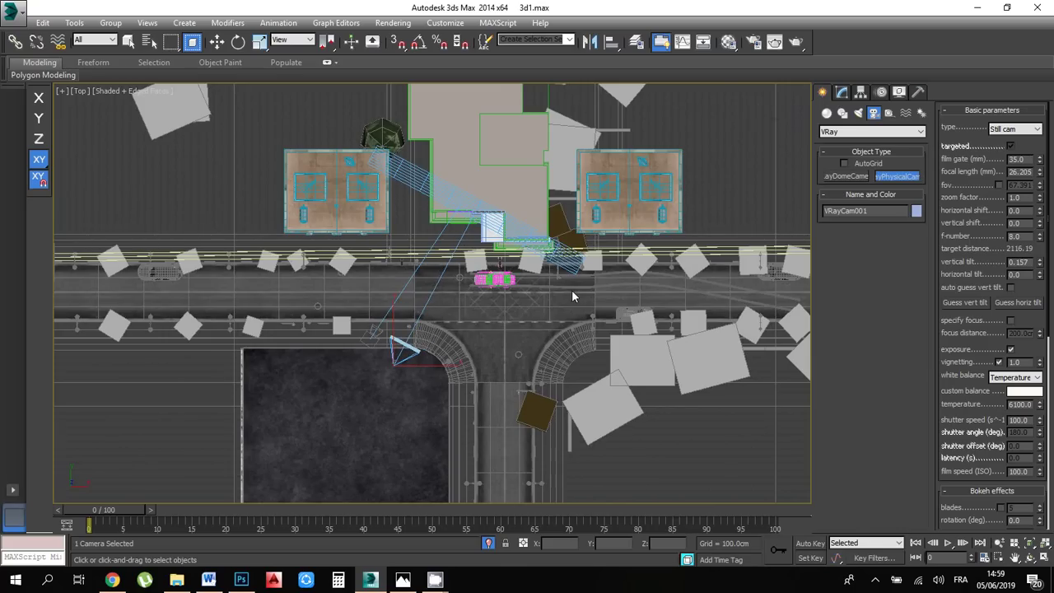
View the scene from an angle and hide every object category except cameras
{"action": "left_click", "coordinate": [1028, 559]}
{"action": "left_click_drag", "start_coordinate": [413, 375], "coordinate": [472, 288]}
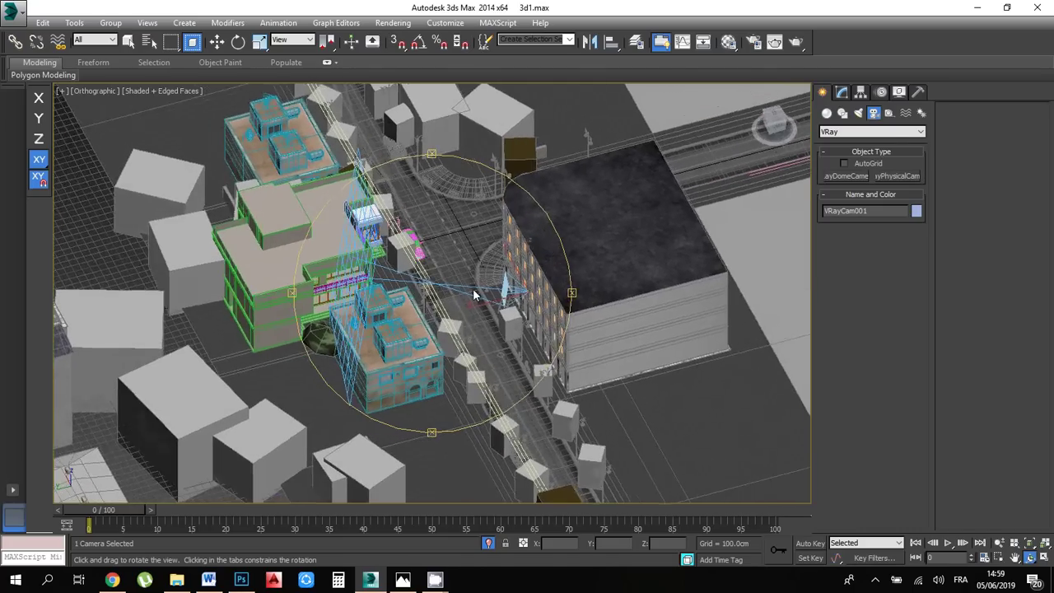
{"action": "scroll", "coordinate": [473, 288], "scroll_direction": "up", "scroll_amount": 4}
{"action": "left_click", "coordinate": [899, 91]}
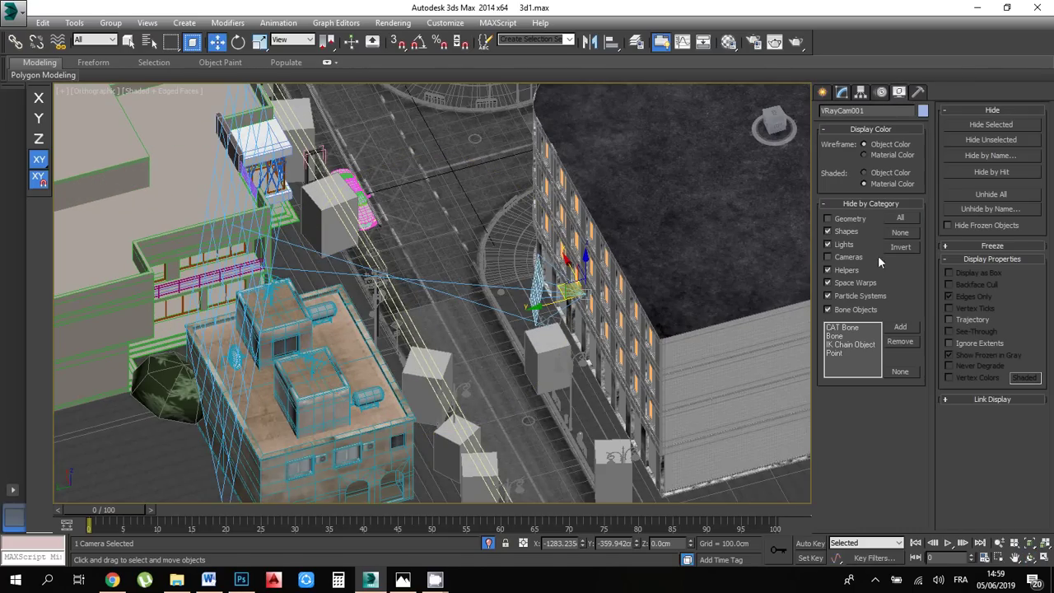
{"action": "left_click", "coordinate": [898, 246]}
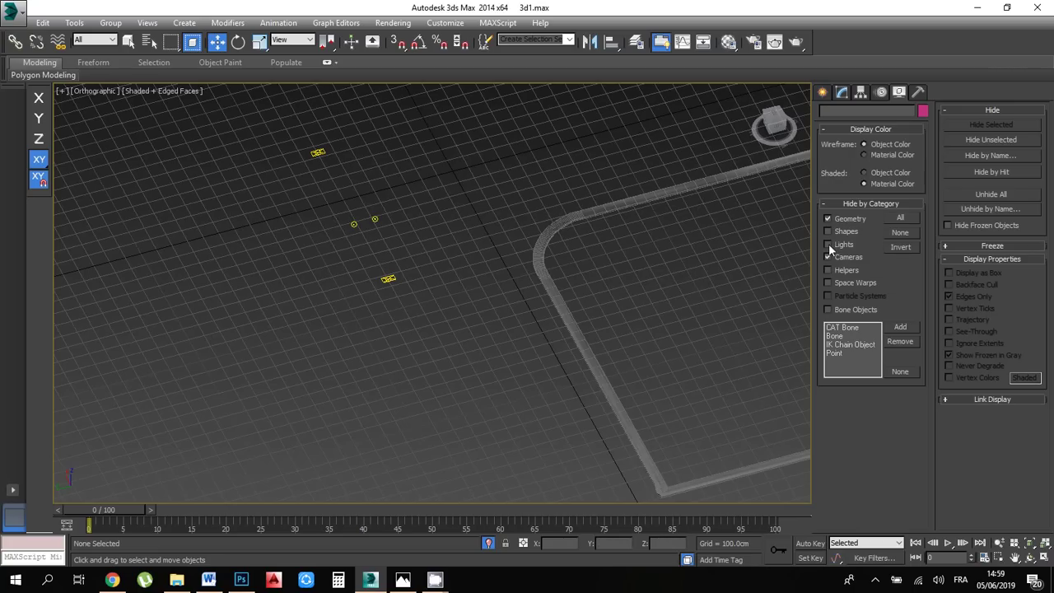
{"action": "left_click", "coordinate": [897, 247]}
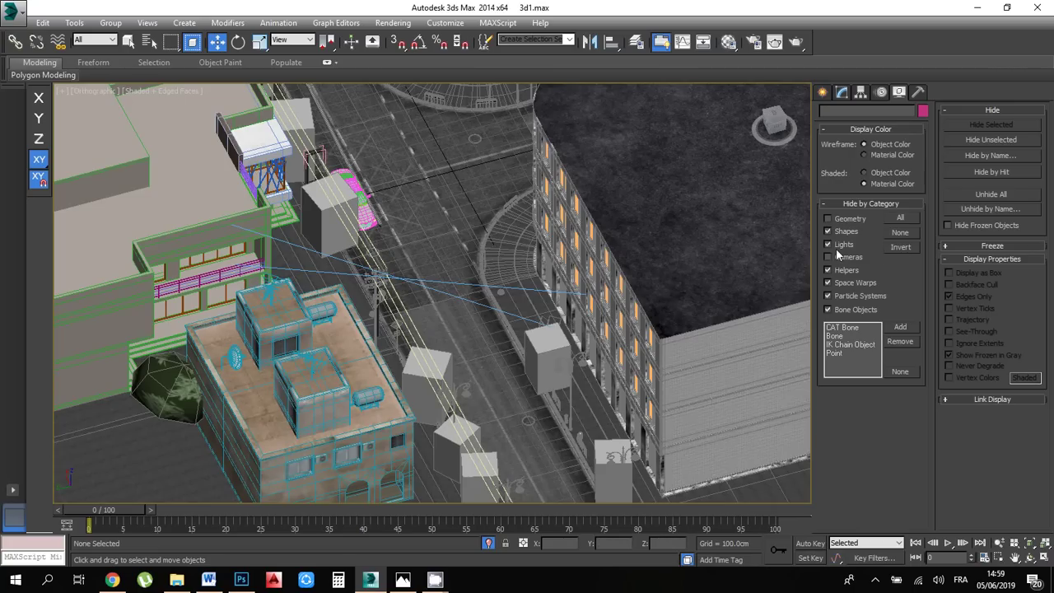
{"action": "left_click", "coordinate": [899, 234]}
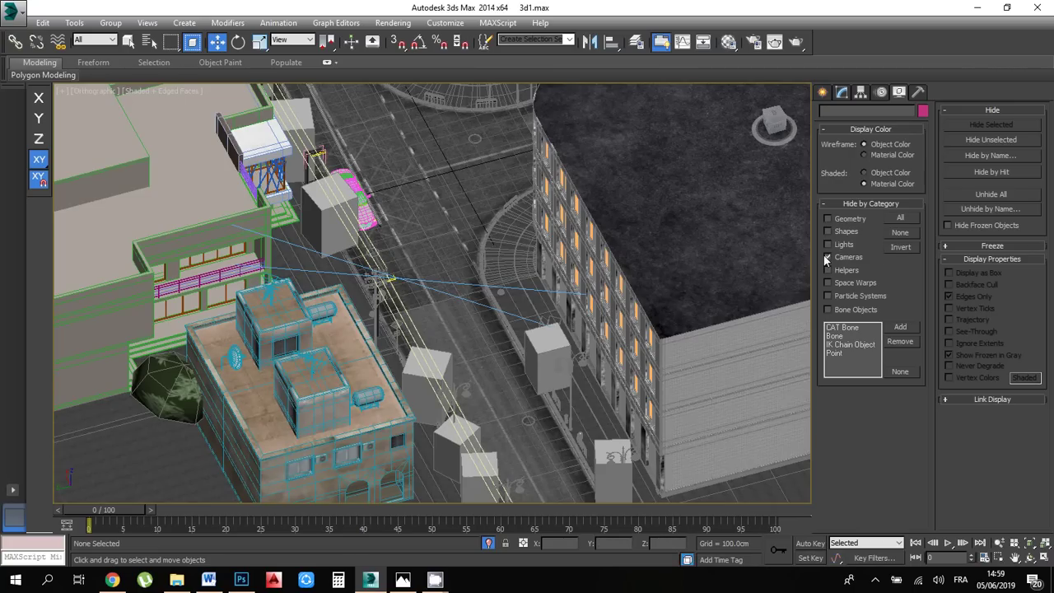
{"action": "left_click", "coordinate": [826, 256]}
{"action": "left_click", "coordinate": [896, 246]}
{"action": "middle_click_drag", "start_coordinate": [494, 313], "coordinate": [544, 299], "text": "alt"}
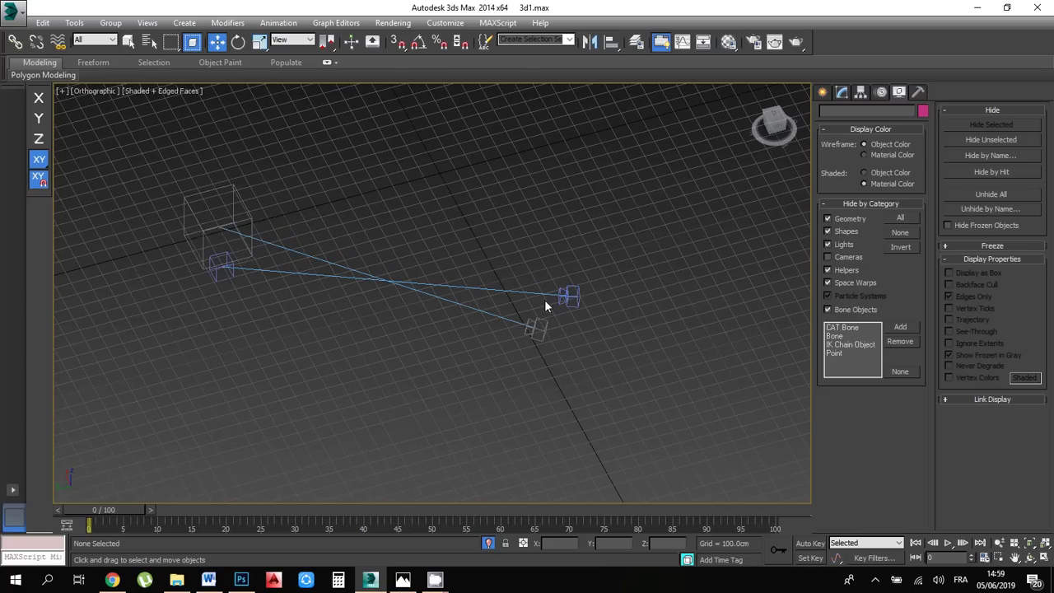
Start aligning the new VRayCam001 camera to the existing VRayPhysicalCamera003
{"action": "left_click", "coordinate": [536, 330]}
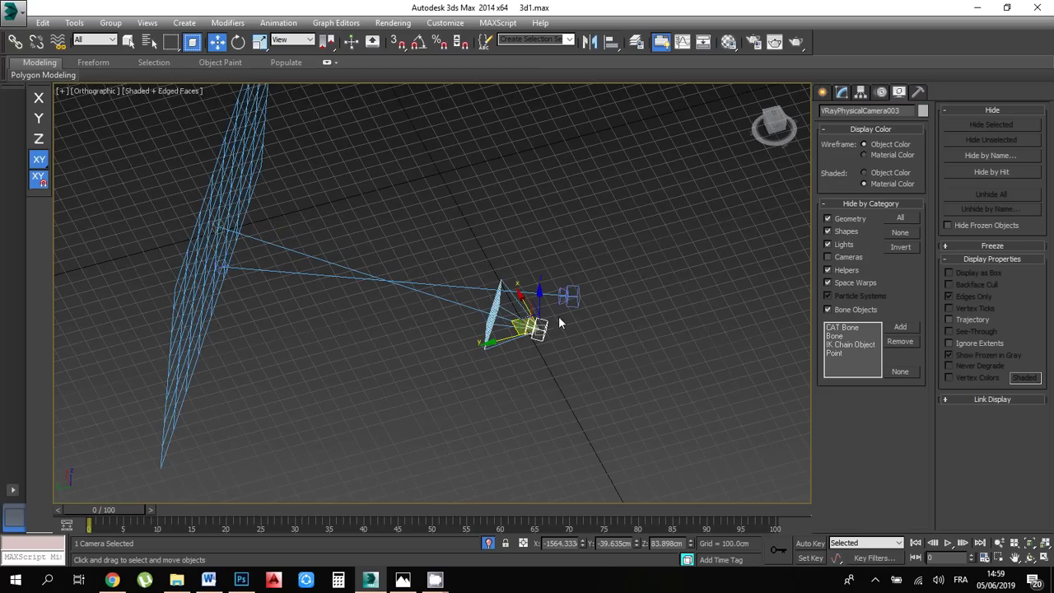
{"action": "left_click", "coordinate": [570, 299]}
{"action": "middle_click_drag", "start_coordinate": [569, 298], "coordinate": [550, 325], "text": "alt"}
{"action": "scroll", "coordinate": [520, 306], "scroll_direction": "up", "scroll_amount": 4}
{"action": "scroll", "coordinate": [518, 303], "scroll_direction": "down", "scroll_amount": 2}
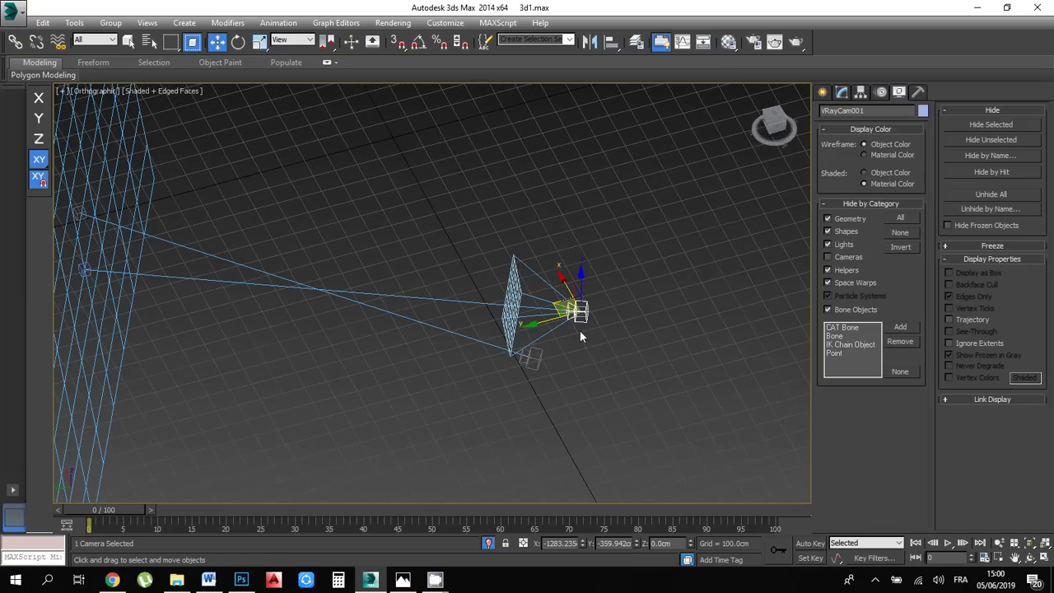
{"action": "middle_click_drag", "start_coordinate": [579, 330], "coordinate": [553, 306], "text": "alt"}
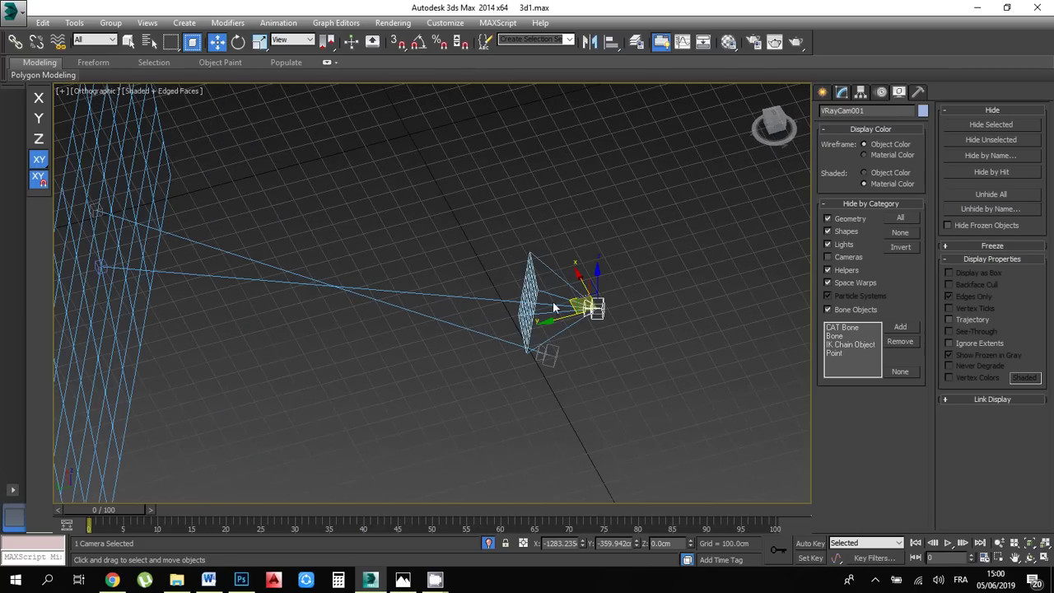
{"action": "left_click", "coordinate": [610, 42]}
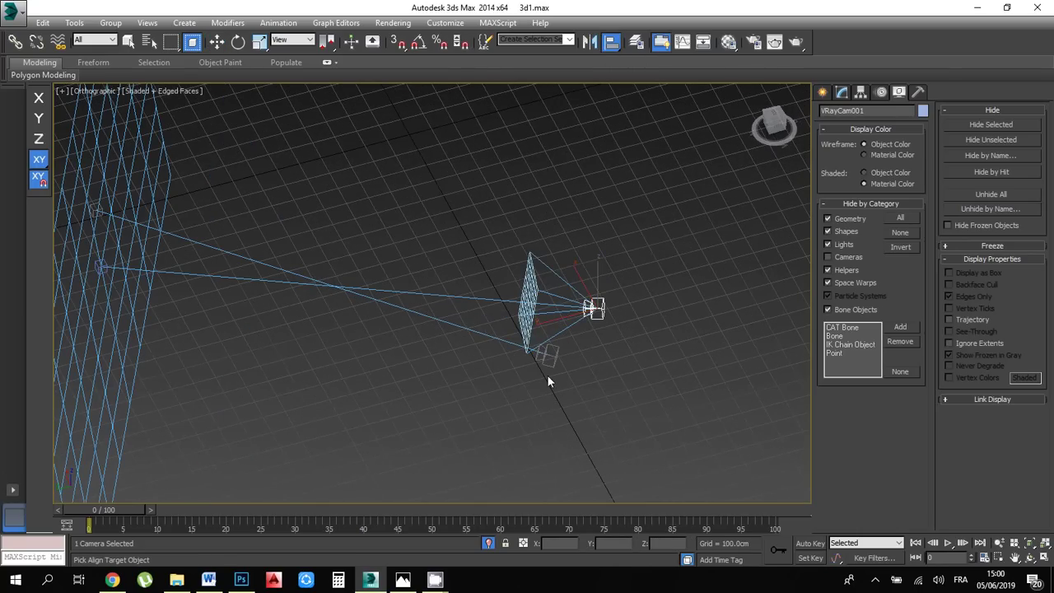
{"action": "scroll", "coordinate": [556, 353], "scroll_direction": "up", "scroll_amount": 3}
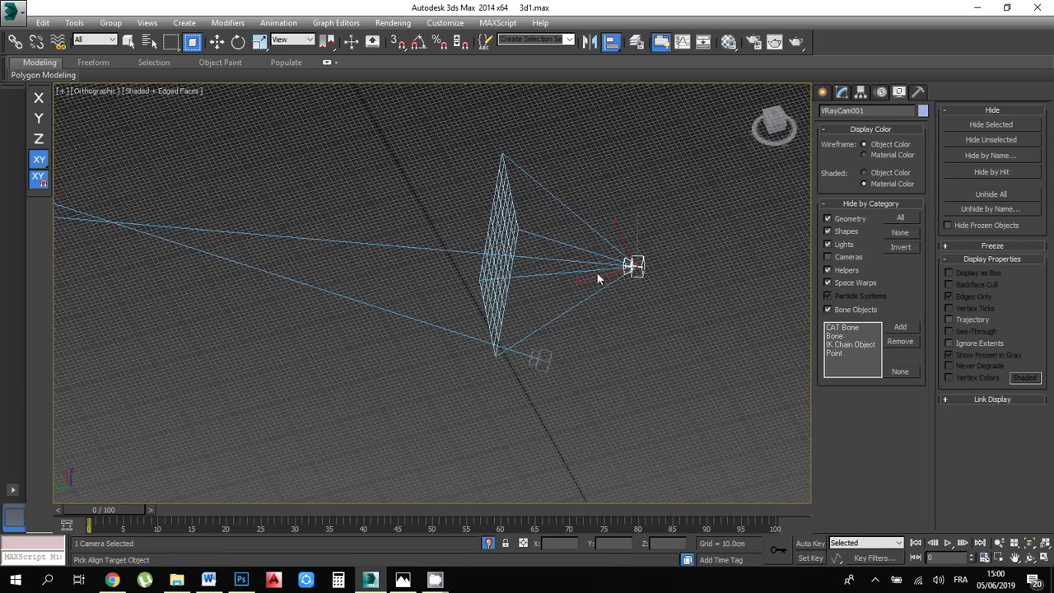
{"action": "scroll", "coordinate": [638, 267], "scroll_direction": "up", "scroll_amount": 2}
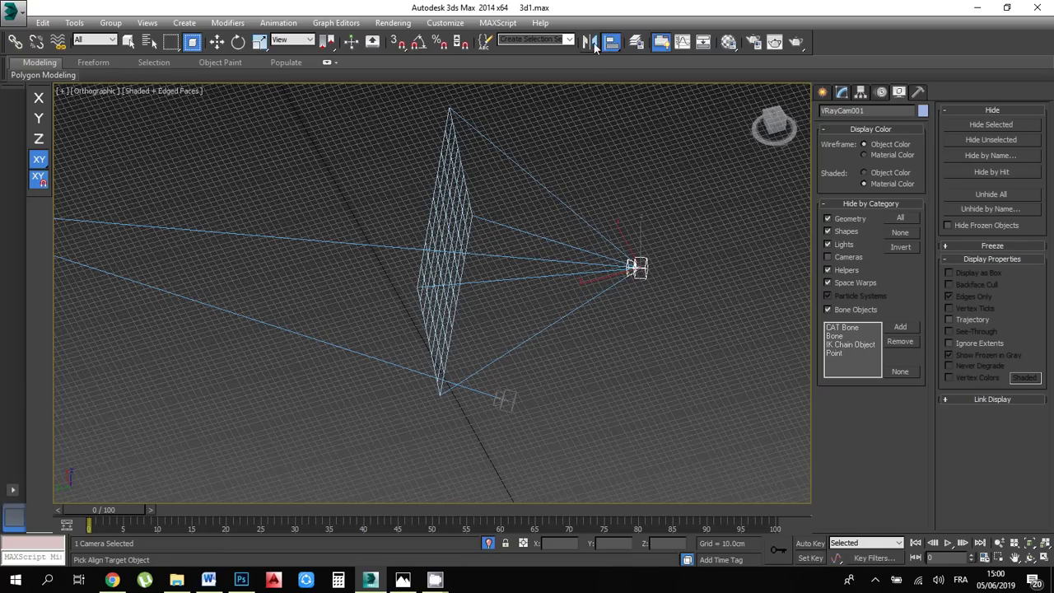
{"action": "left_click", "coordinate": [504, 402]}
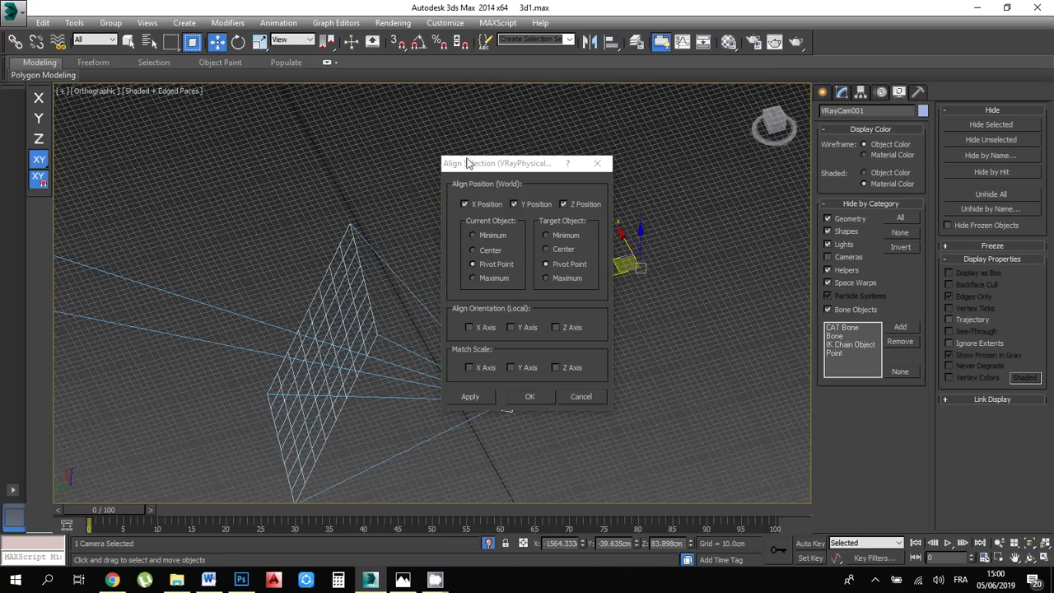
{"action": "left_click_drag", "start_coordinate": [479, 162], "coordinate": [223, 153]}
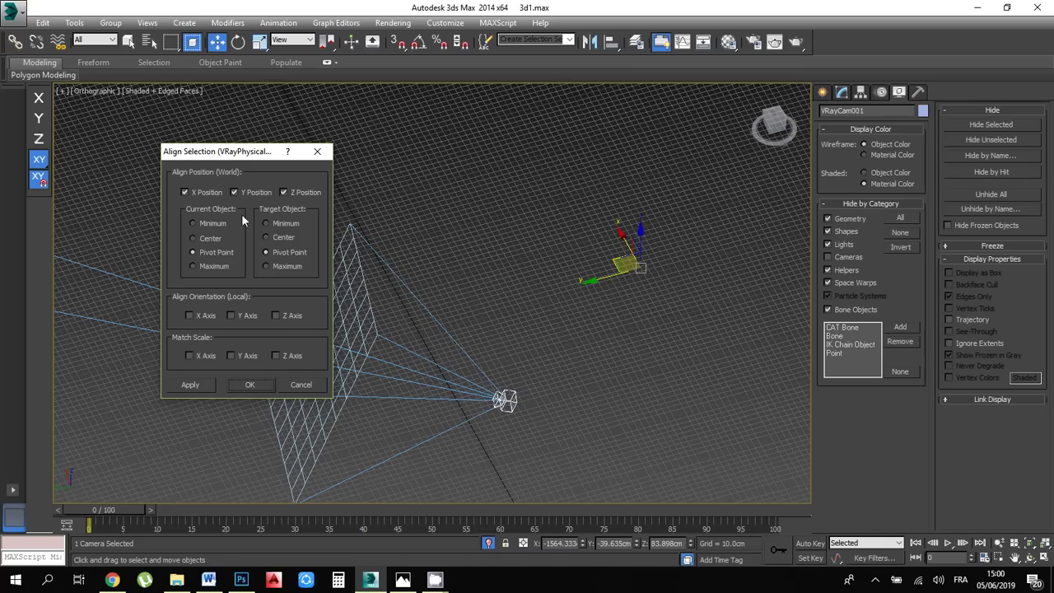
Test the individual position axes and align the new camera in X, Y and Z, pivot point to pivot point
{"action": "left_click", "coordinate": [184, 193]}
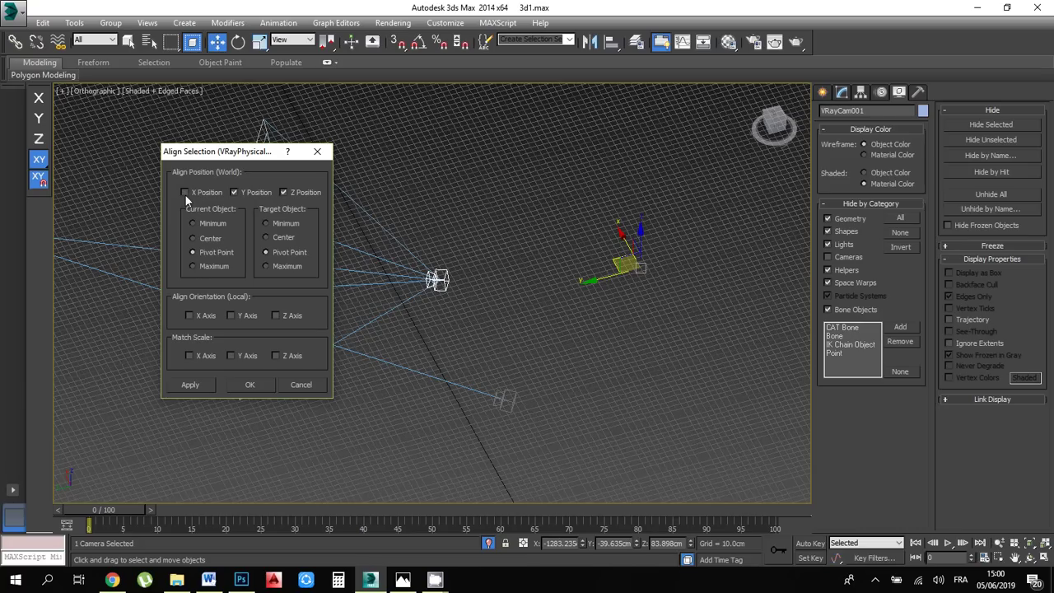
{"action": "left_click", "coordinate": [288, 190]}
{"action": "left_click", "coordinate": [234, 192]}
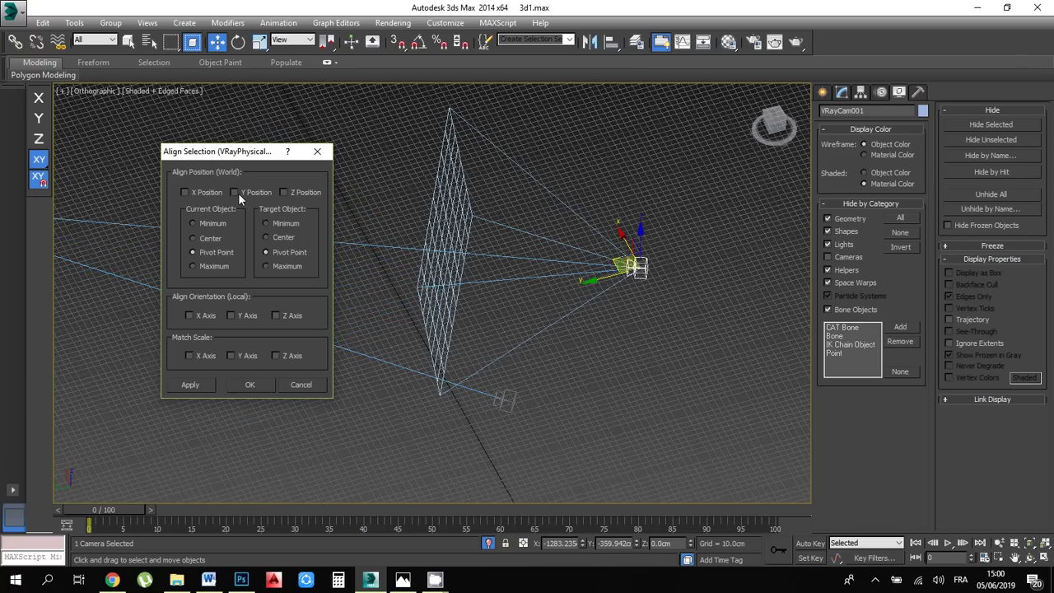
{"action": "left_click", "coordinate": [189, 193]}
{"action": "left_click", "coordinate": [236, 193]}
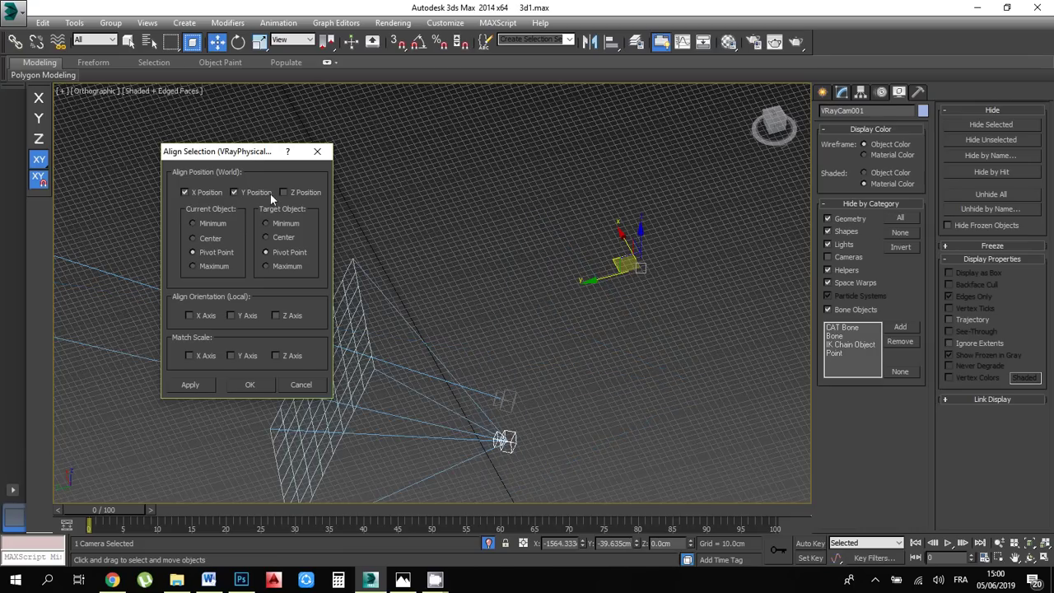
{"action": "left_click", "coordinate": [284, 192]}
{"action": "left_click", "coordinate": [252, 385]}
Align the new camera's target with the existing camera's target in X, Y and Z position, pivot point to pivot point
{"action": "middle_click_drag", "start_coordinate": [362, 391], "coordinate": [288, 312], "text": "alt"}
{"action": "scroll", "coordinate": [249, 287], "scroll_direction": "up", "scroll_amount": 3}
{"action": "scroll", "coordinate": [250, 284], "scroll_direction": "down", "scroll_amount": 4}
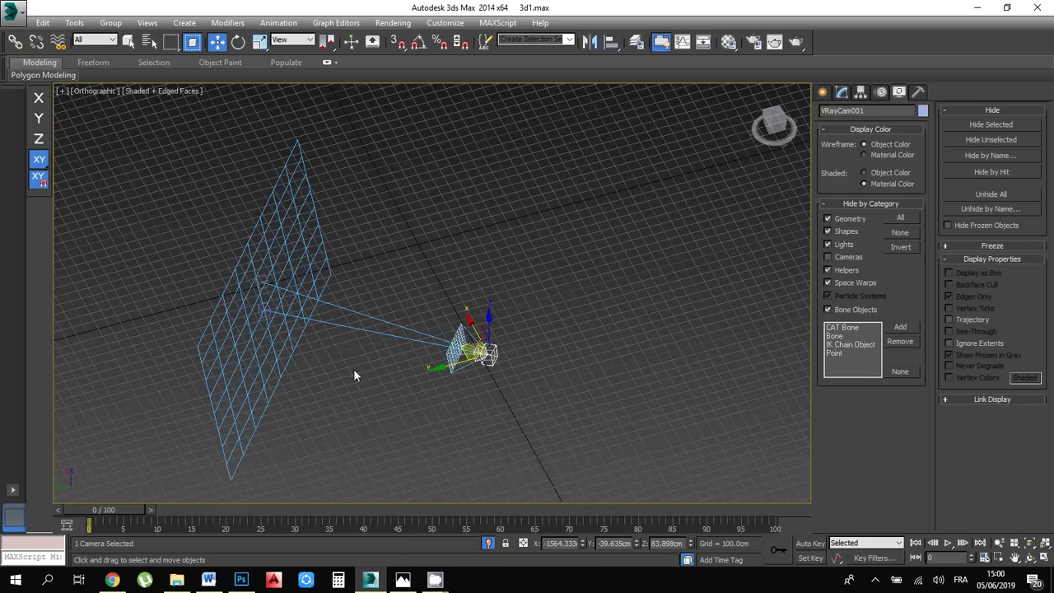
{"action": "scroll", "coordinate": [273, 310], "scroll_direction": "up", "scroll_amount": 4}
{"action": "left_click", "coordinate": [254, 306]}
{"action": "scroll", "coordinate": [344, 280], "scroll_direction": "down", "scroll_amount": 3}
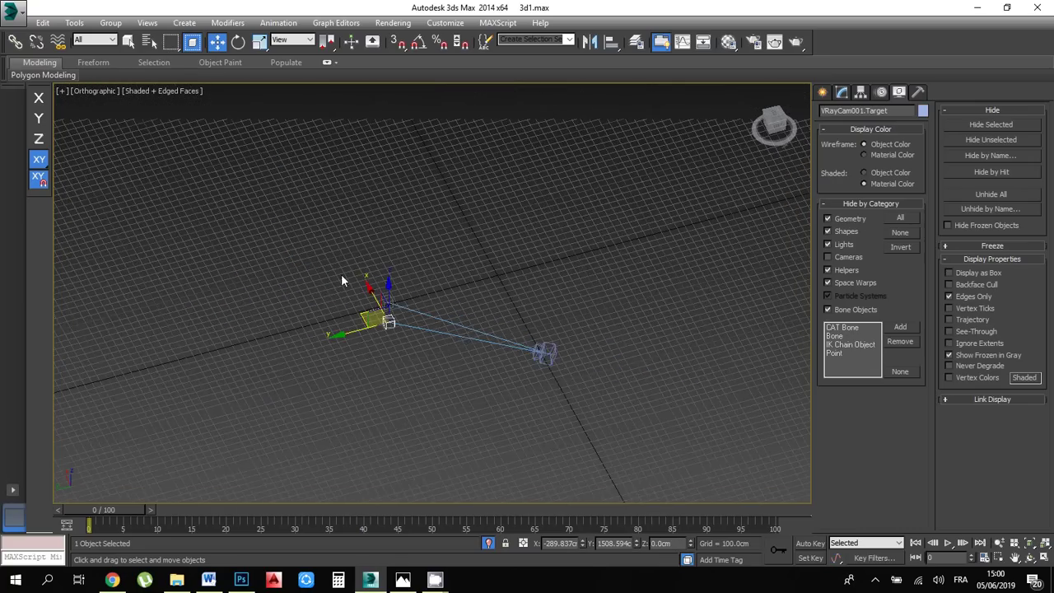
{"action": "scroll", "coordinate": [400, 302], "scroll_direction": "up", "scroll_amount": 8}
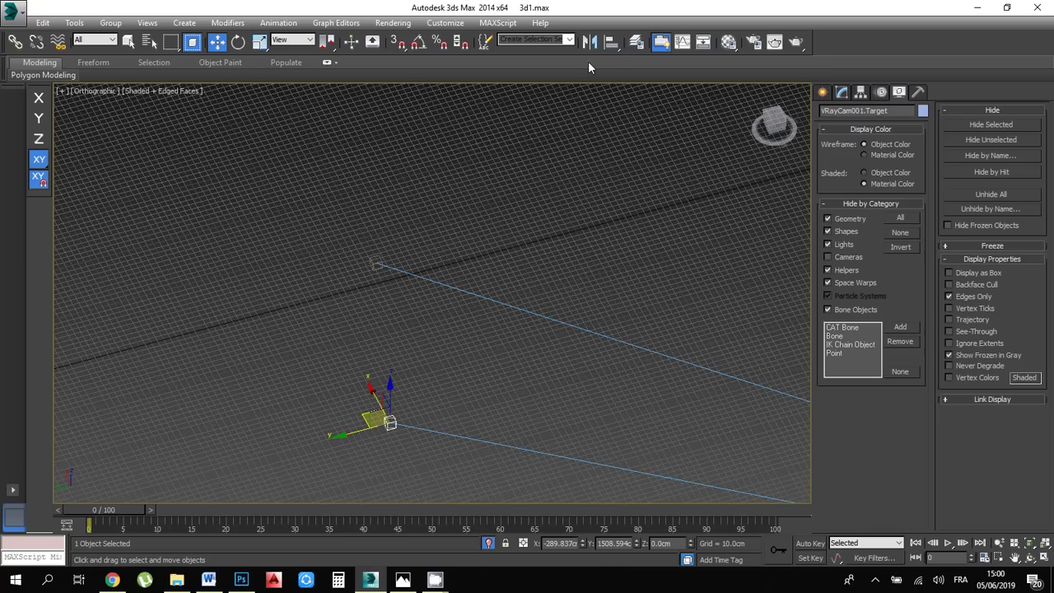
{"action": "left_click", "coordinate": [609, 42]}
{"action": "left_click", "coordinate": [382, 267]}
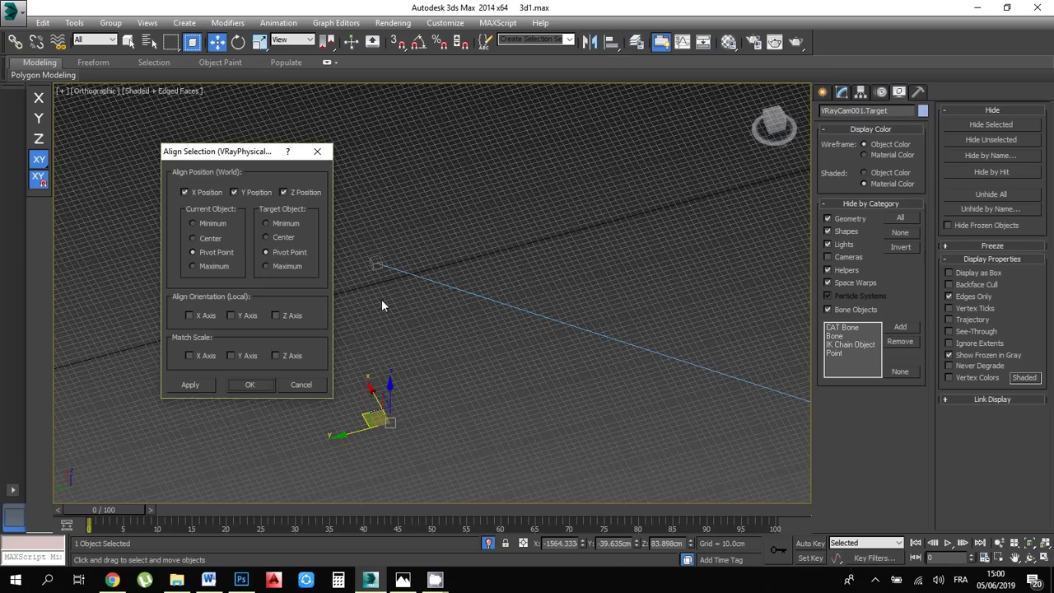
{"action": "left_click", "coordinate": [240, 382]}
Select the aligned VRayCam001 camera and delete it together with its target, keeping the original camera
{"action": "middle_click_drag", "start_coordinate": [278, 247], "coordinate": [645, 342]}
{"action": "key", "text": "g"}
{"action": "left_click", "coordinate": [592, 381]}
{"action": "middle_click_drag", "start_coordinate": [592, 381], "coordinate": [553, 270], "text": "alt"}
{"action": "left_click_drag", "start_coordinate": [555, 262], "coordinate": [458, 314]}
{"action": "key", "text": "g"}
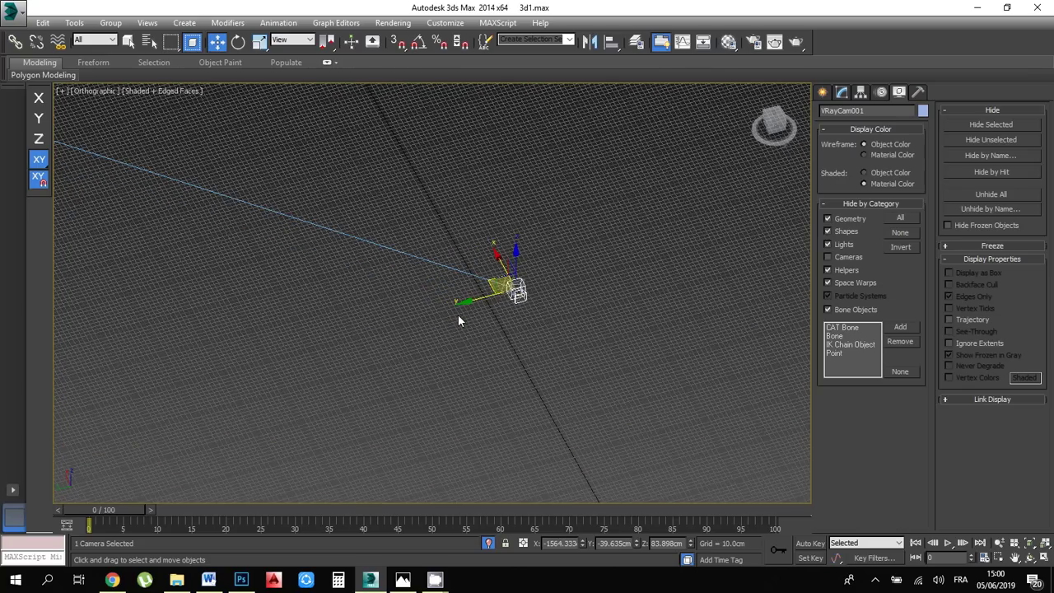
{"action": "left_click", "coordinate": [505, 315]}
{"action": "scroll", "coordinate": [505, 308], "scroll_direction": "down", "scroll_amount": 3}
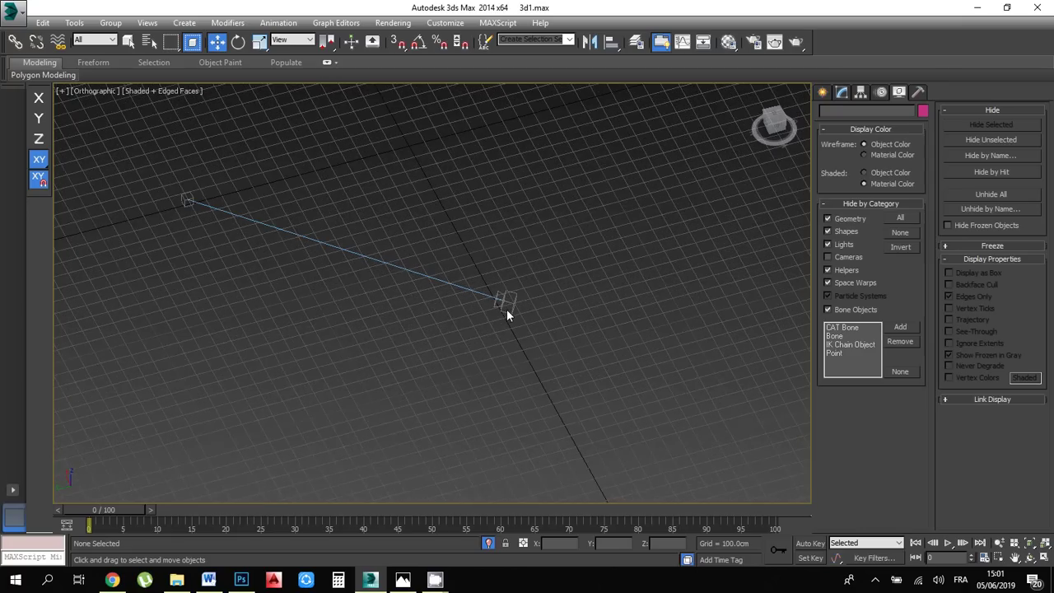
Select VRayPhysicalCamera003 and examine its basic parameters, such as focal length, f-number and vertical tilt
{"action": "left_click", "coordinate": [506, 298]}
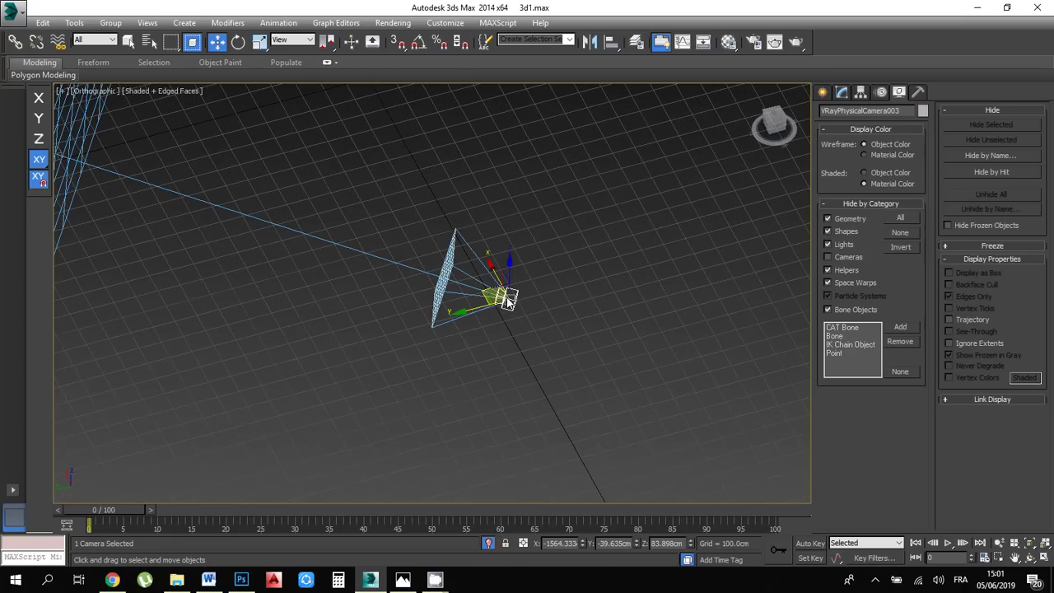
{"action": "left_click", "coordinate": [842, 92]}
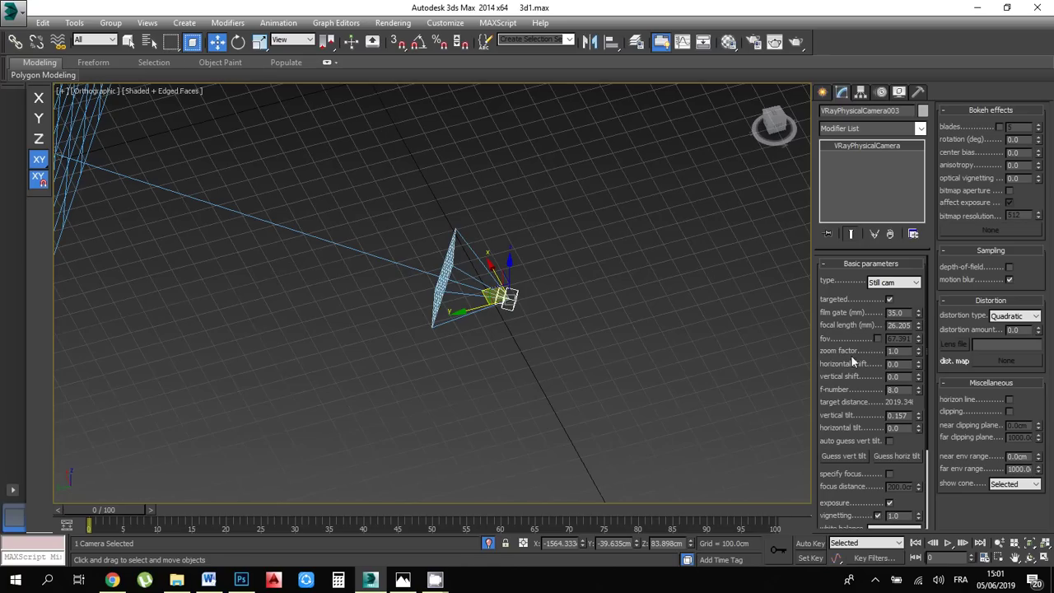
{"action": "scroll", "coordinate": [831, 378], "scroll_direction": "down", "scroll_amount": 3}
{"action": "scroll", "coordinate": [833, 387], "scroll_direction": "up", "scroll_amount": 3}
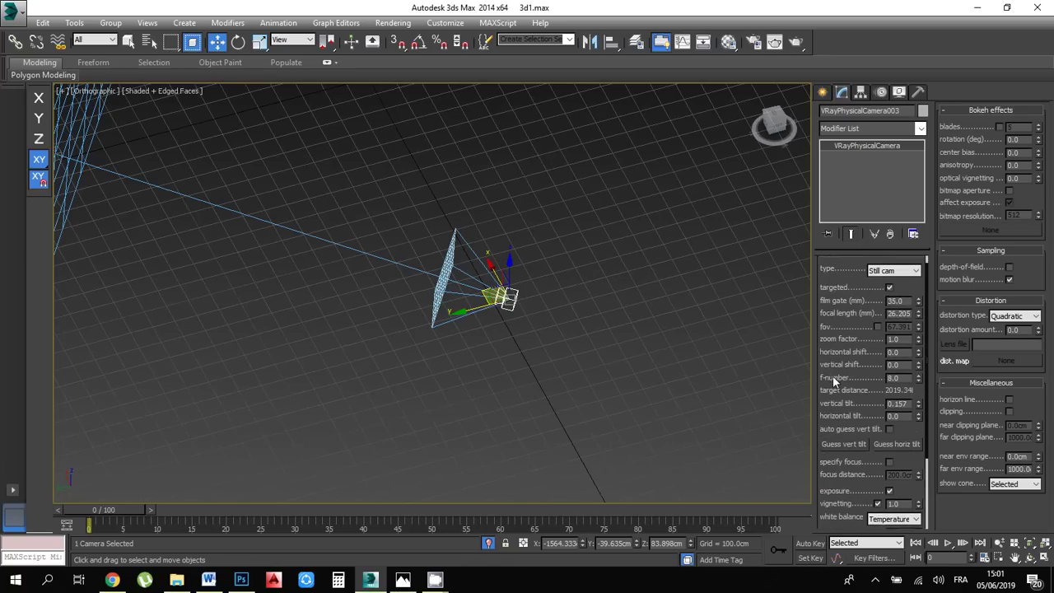
{"action": "scroll", "coordinate": [483, 374], "scroll_direction": "up", "scroll_amount": 5}
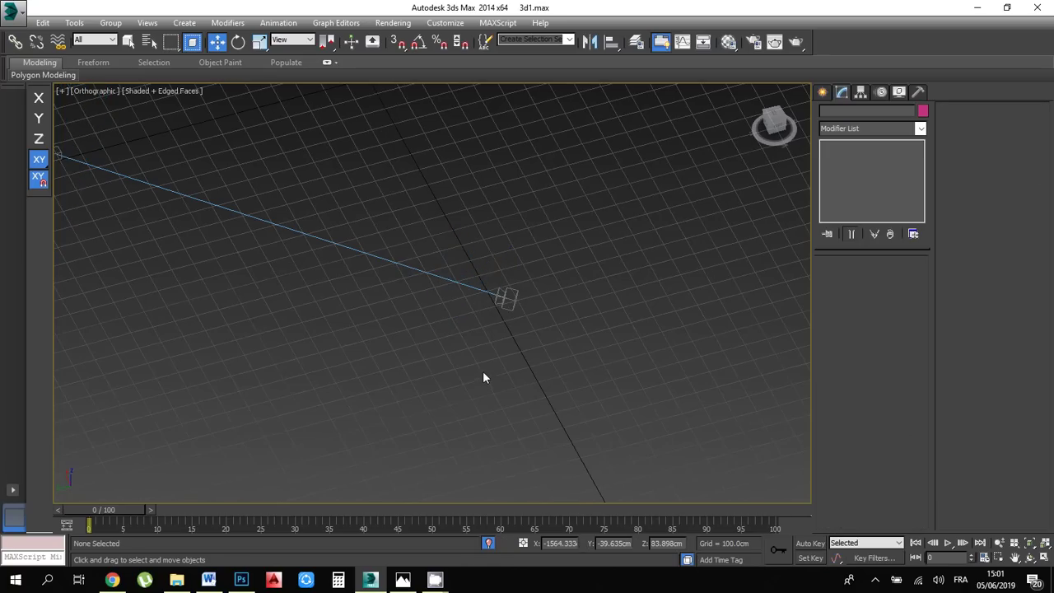
{"action": "scroll", "coordinate": [552, 300], "scroll_direction": "up", "scroll_amount": 3}
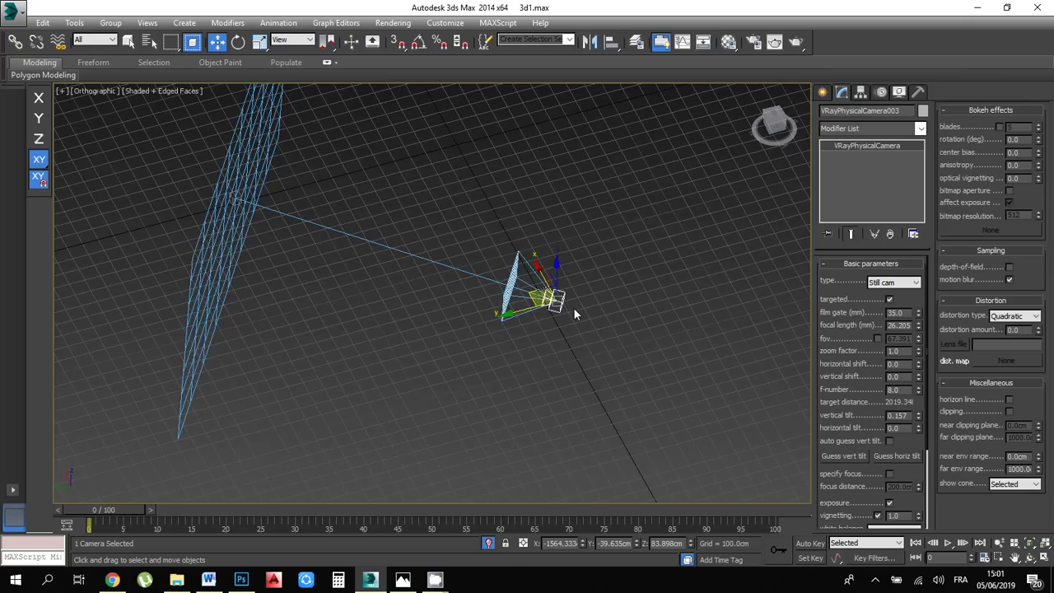
Reselect VRayPhysicalCamera003 and switch the viewport to look through it
{"action": "middle_click_drag", "start_coordinate": [573, 307], "coordinate": [555, 301], "text": "alt"}
{"action": "left_click", "coordinate": [590, 394]}
{"action": "scroll", "coordinate": [489, 318], "scroll_direction": "down", "scroll_amount": 5}
{"action": "scroll", "coordinate": [488, 325], "scroll_direction": "up", "scroll_amount": 3}
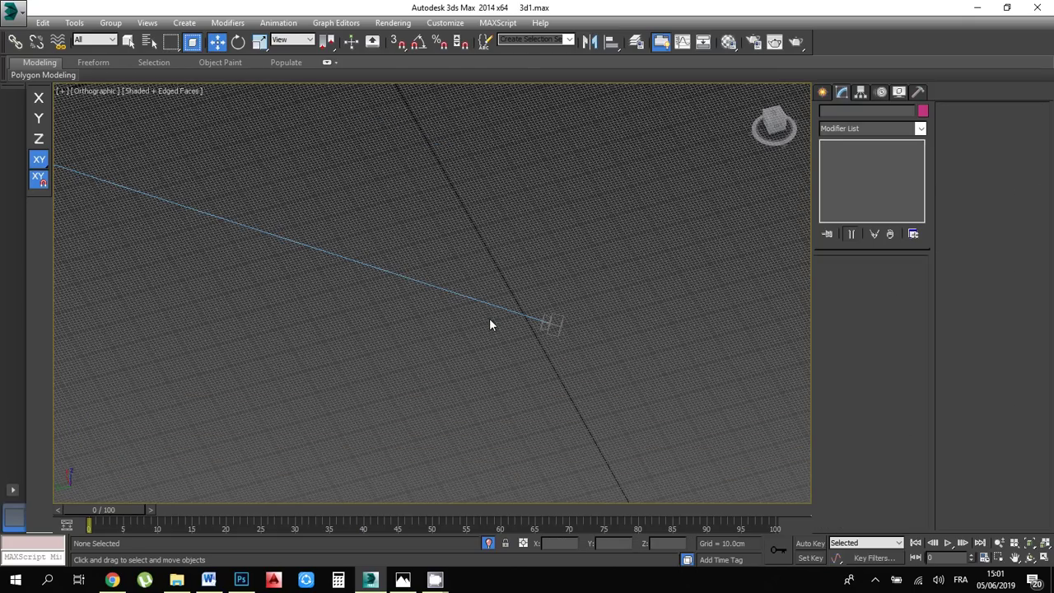
{"action": "left_click", "coordinate": [551, 323]}
{"action": "key", "text": "c"}
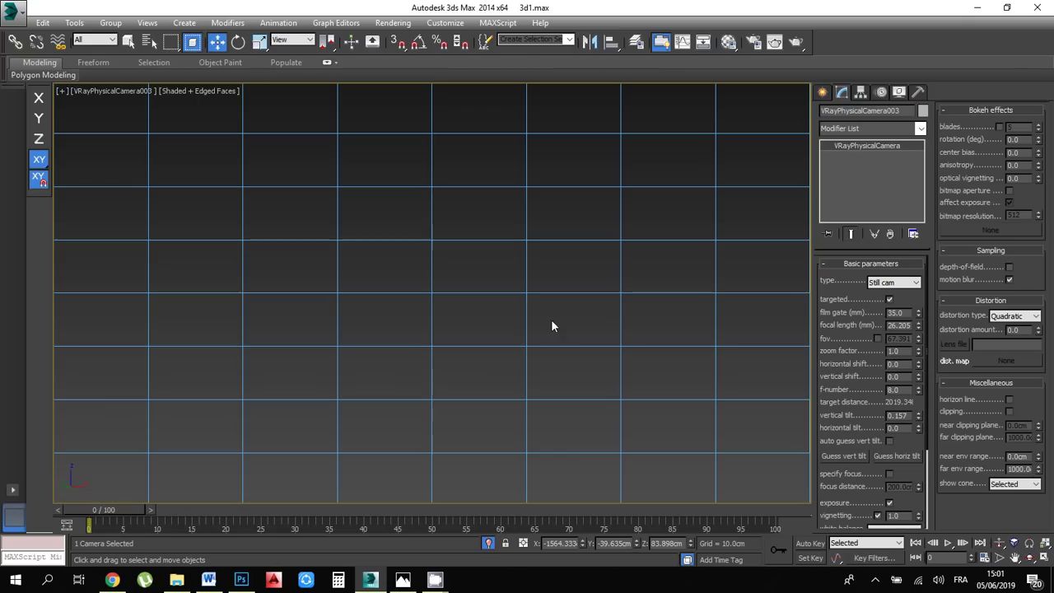
Unhide all object categories so the whole scene appears in the camera view, and deselect the camera
{"action": "left_click", "coordinate": [897, 93]}
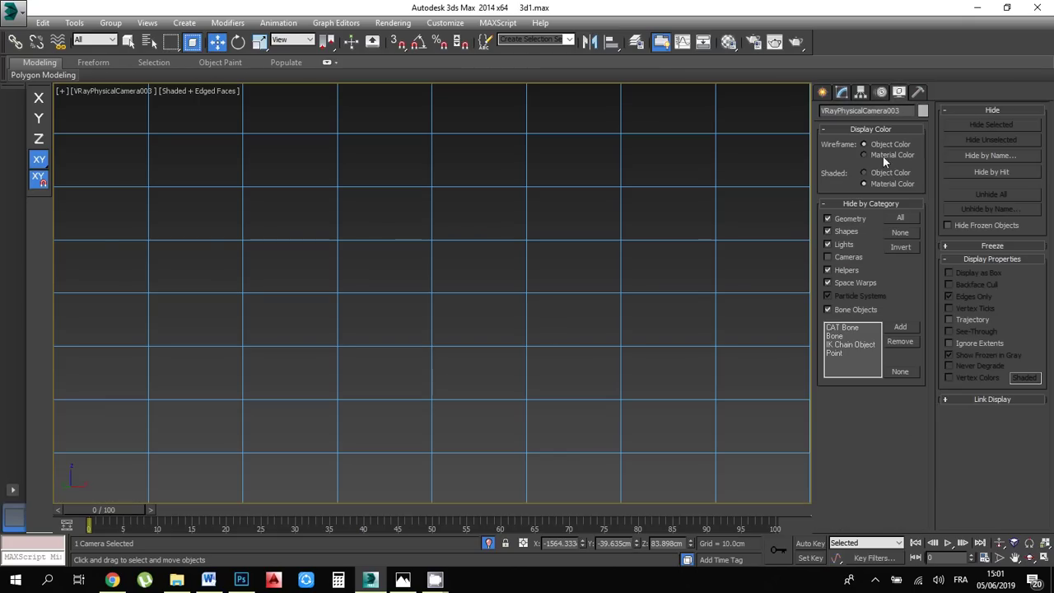
{"action": "left_click", "coordinate": [895, 237]}
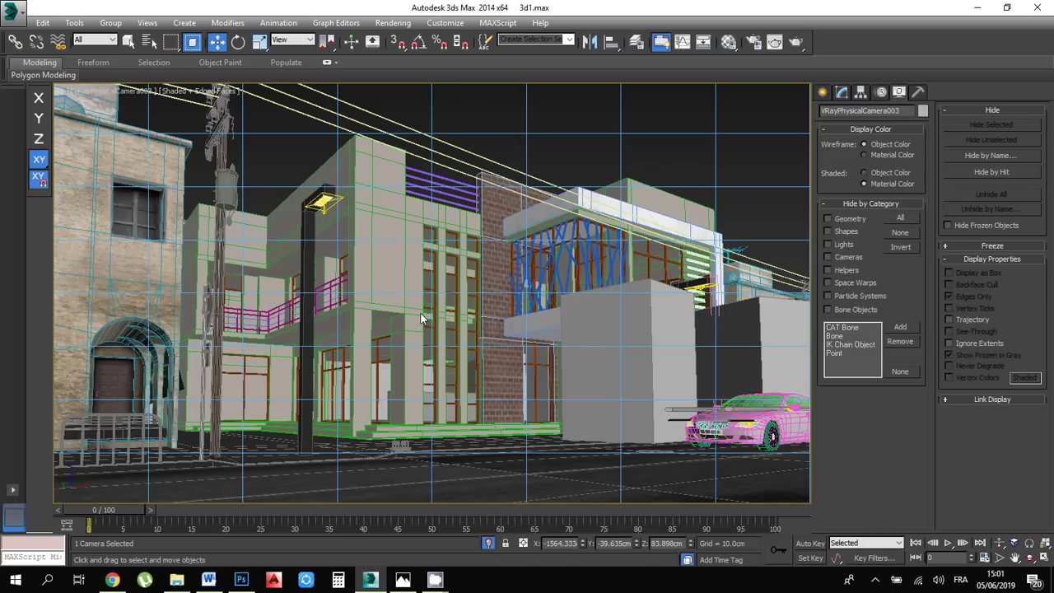
{"action": "left_click", "coordinate": [503, 147]}
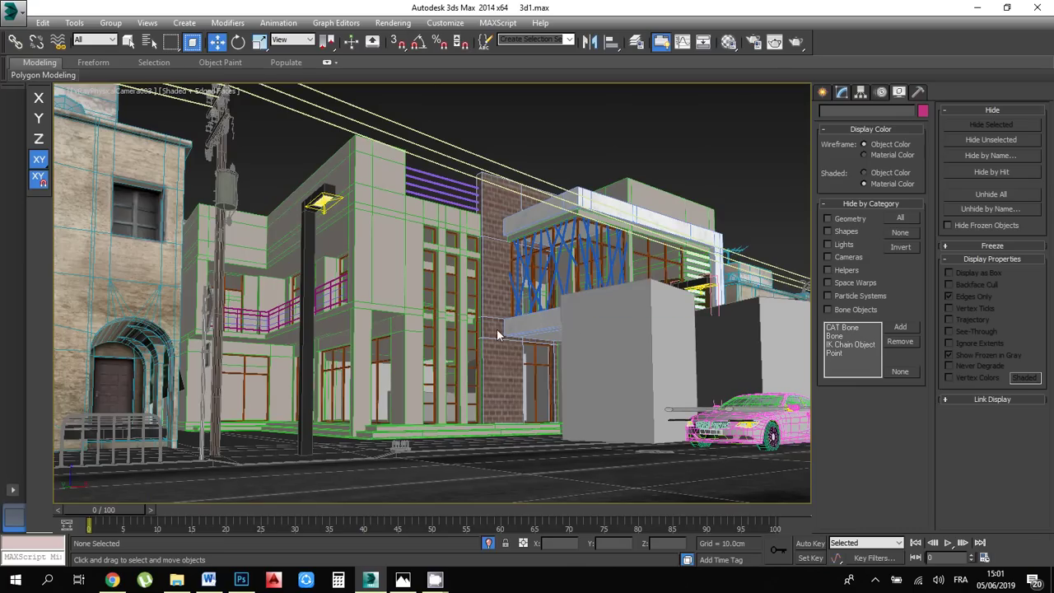
Switch the viewport to the Top view, fit the whole site in it and open the object creation options
{"action": "key", "text": "t"}
{"action": "scroll", "coordinate": [407, 326], "scroll_direction": "down", "scroll_amount": 2}
{"action": "scroll", "coordinate": [420, 326], "scroll_direction": "up", "scroll_amount": 5}
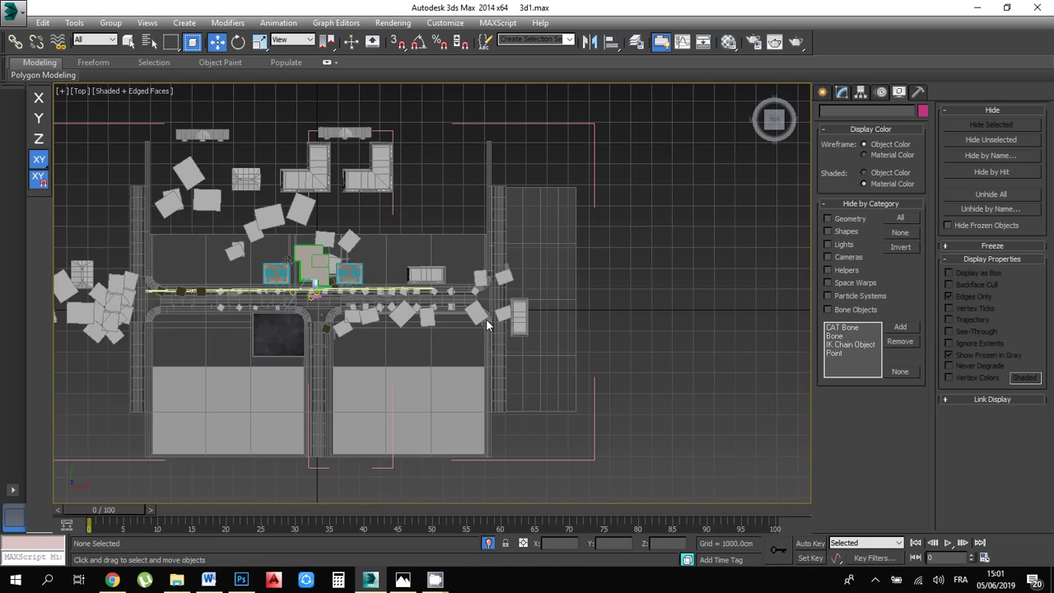
{"action": "scroll", "coordinate": [485, 318], "scroll_direction": "down", "scroll_amount": 1}
{"action": "scroll", "coordinate": [487, 326], "scroll_direction": "down", "scroll_amount": 1}
{"action": "scroll", "coordinate": [486, 334], "scroll_direction": "up", "scroll_amount": 1}
{"action": "scroll", "coordinate": [351, 336], "scroll_direction": "up", "scroll_amount": 2}
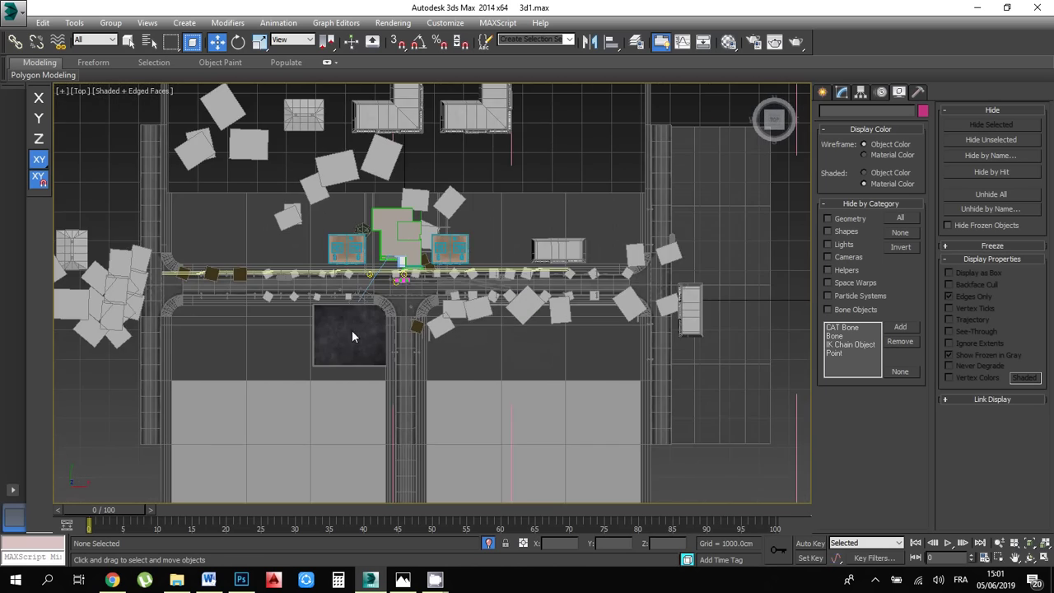
{"action": "scroll", "coordinate": [346, 340], "scroll_direction": "down", "scroll_amount": 1}
{"action": "scroll", "coordinate": [346, 335], "scroll_direction": "down", "scroll_amount": 1}
{"action": "scroll", "coordinate": [610, 297], "scroll_direction": "up", "scroll_amount": 1}
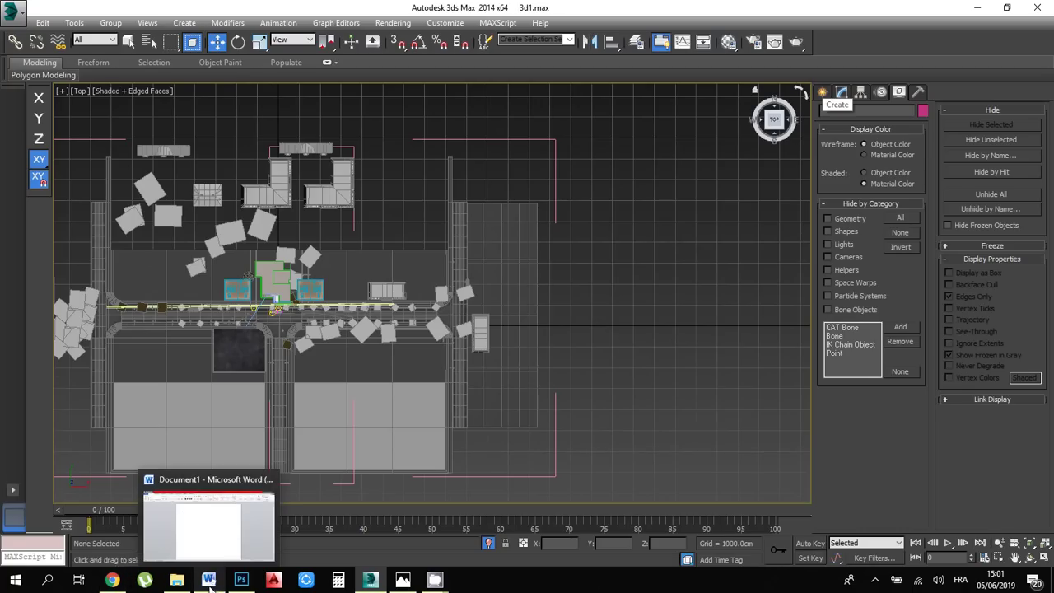
{"action": "left_click", "coordinate": [841, 95]}
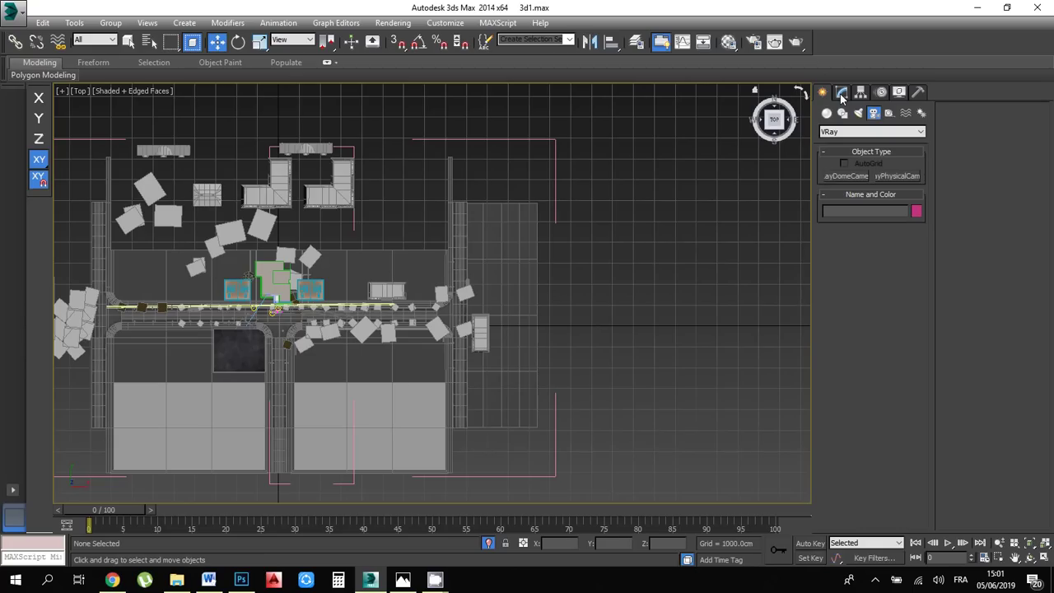
Switch to Photoshop and examine the sun position and horizon in the 0839 Cloudy Dawn.jpg sky image
{"action": "left_click", "coordinate": [241, 579]}
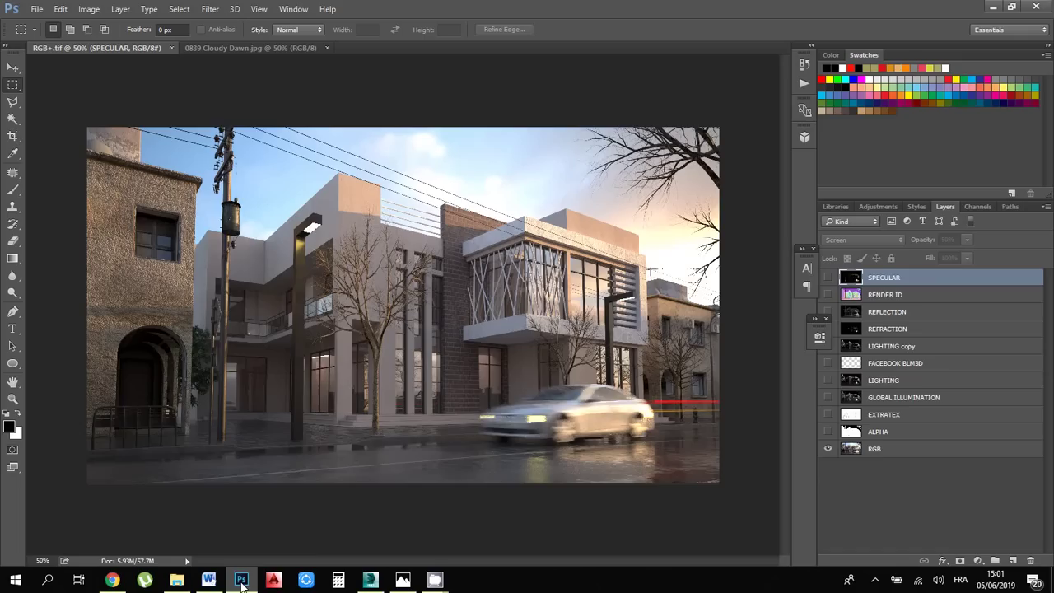
{"action": "left_click", "coordinate": [232, 49]}
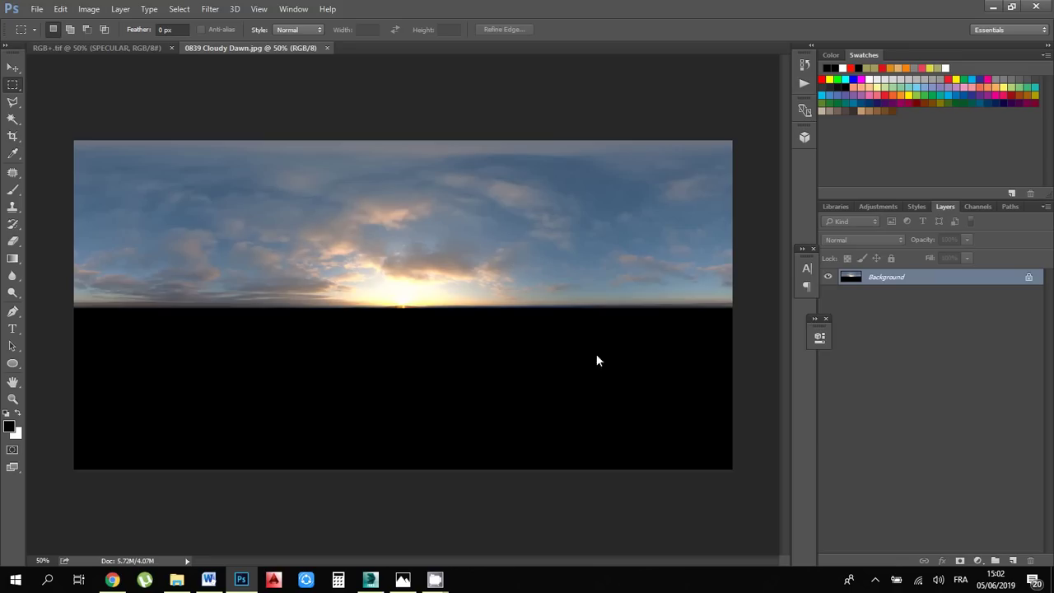
{"action": "left_click", "coordinate": [12, 398]}
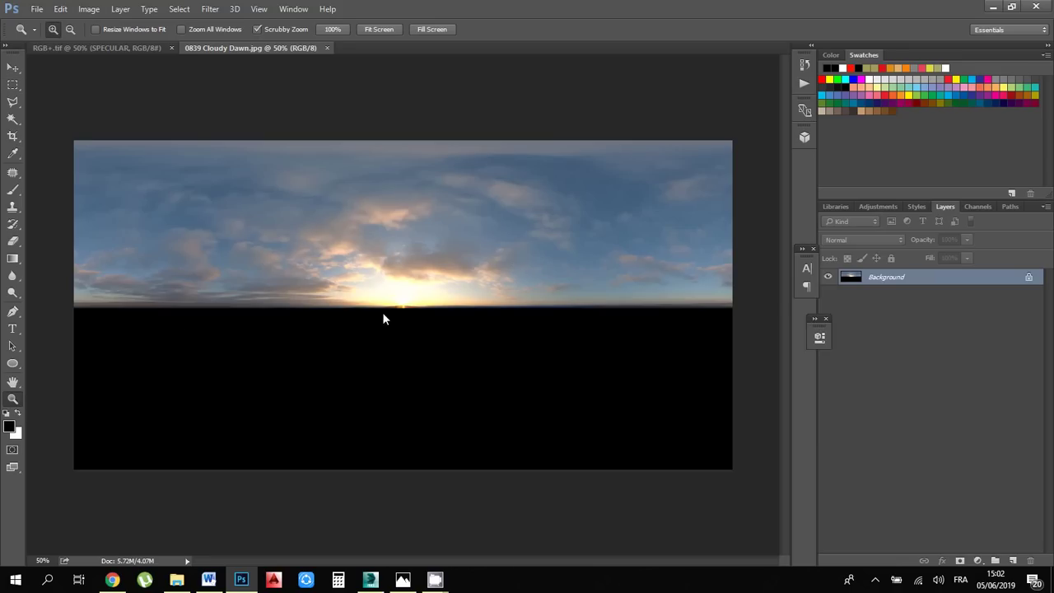
{"action": "left_click_drag", "start_coordinate": [383, 314], "coordinate": [429, 329]}
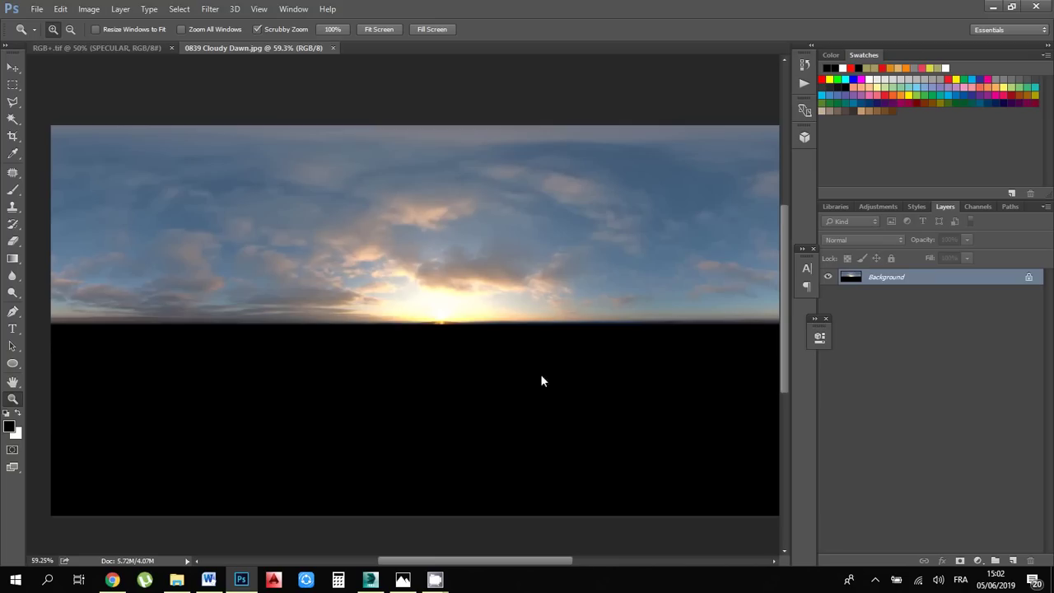
{"action": "left_click_drag", "start_coordinate": [430, 304], "coordinate": [403, 288]}
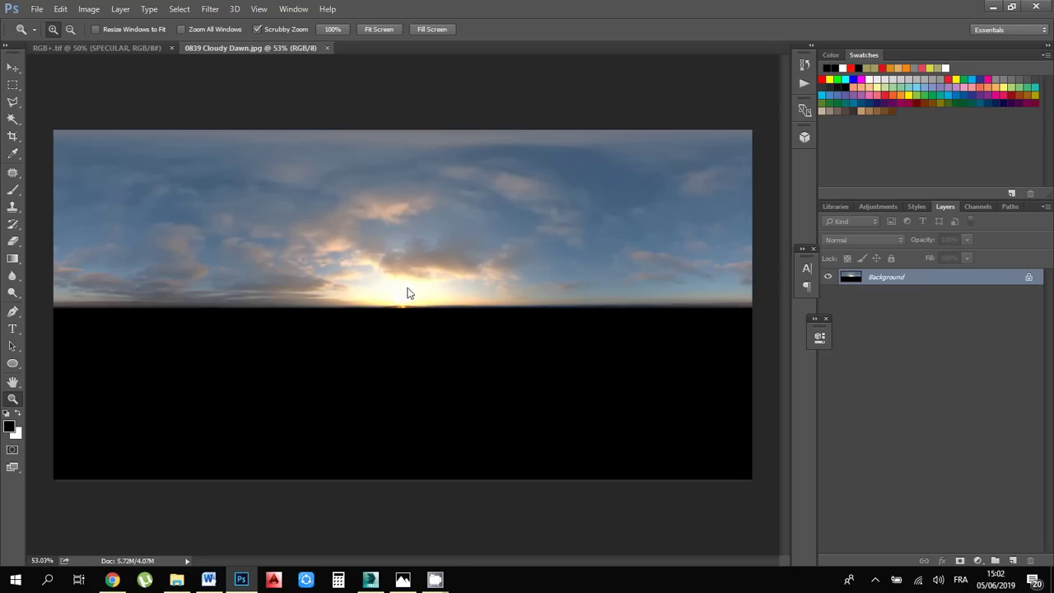
Switch back to 3ds Max and place a VRayLight of type Dome in the empty area beside the site
{"action": "left_click", "coordinate": [370, 579]}
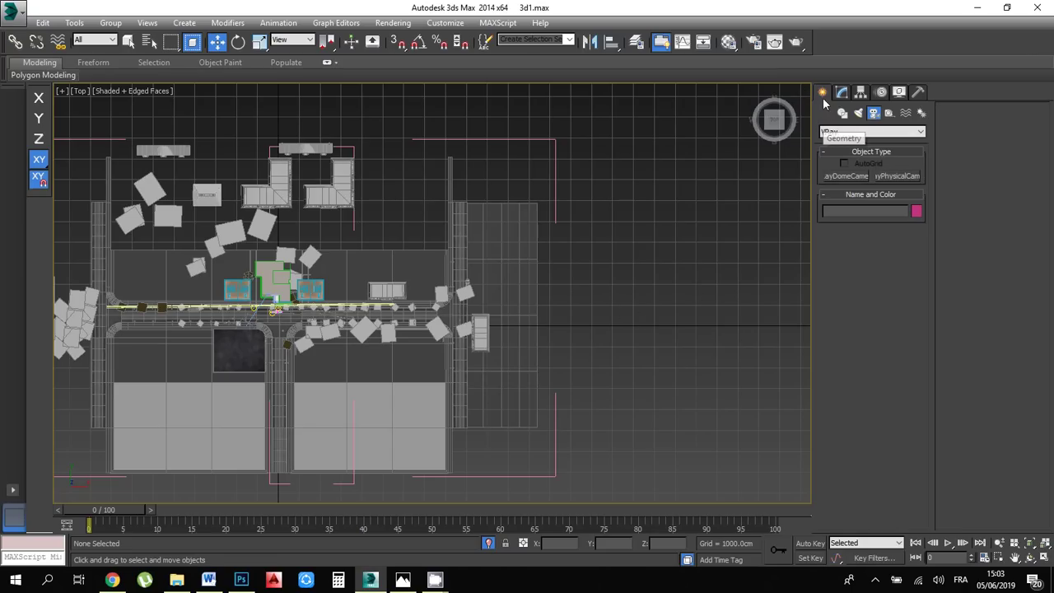
{"action": "left_click", "coordinate": [857, 114]}
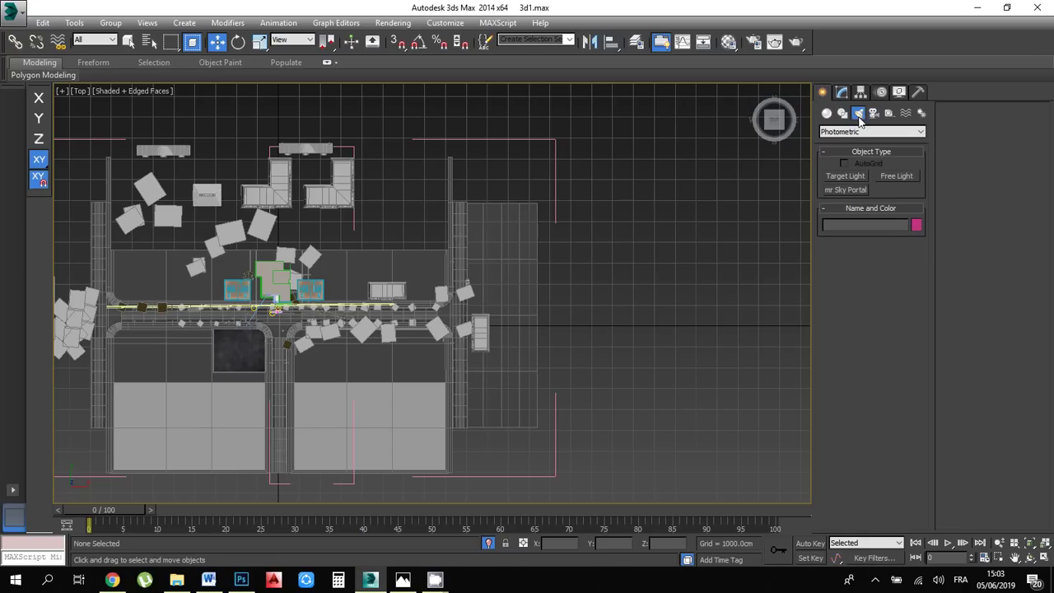
{"action": "left_click", "coordinate": [860, 132]}
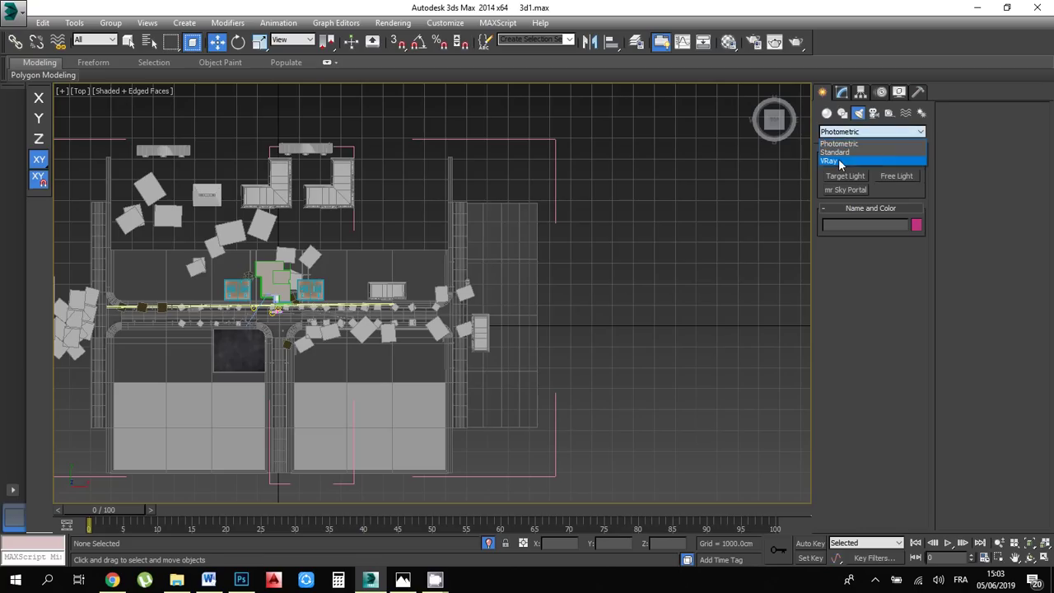
{"action": "left_click", "coordinate": [831, 161]}
{"action": "left_click", "coordinate": [847, 175]}
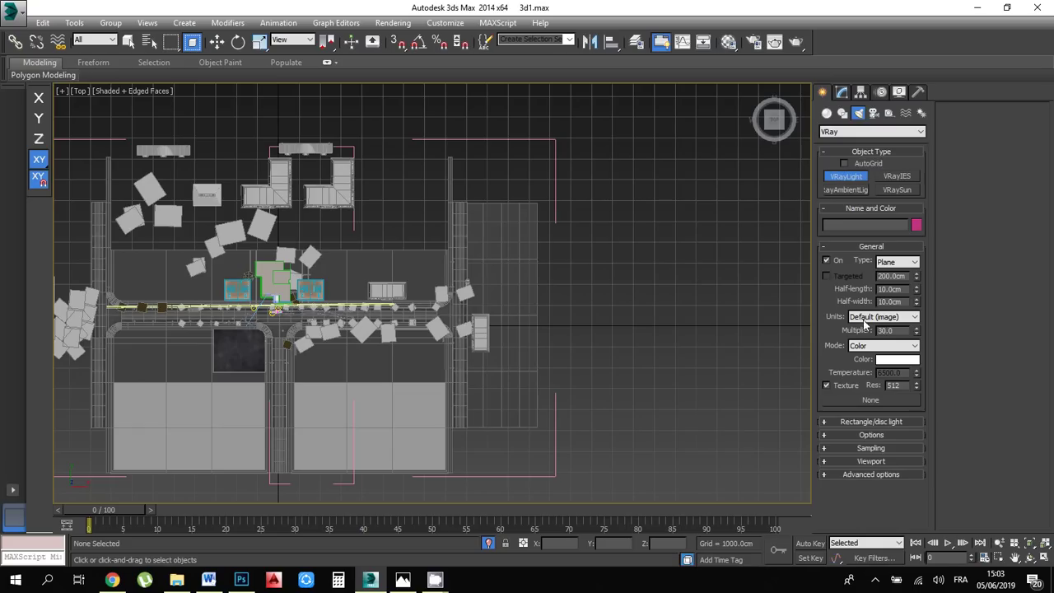
{"action": "left_click", "coordinate": [897, 263]}
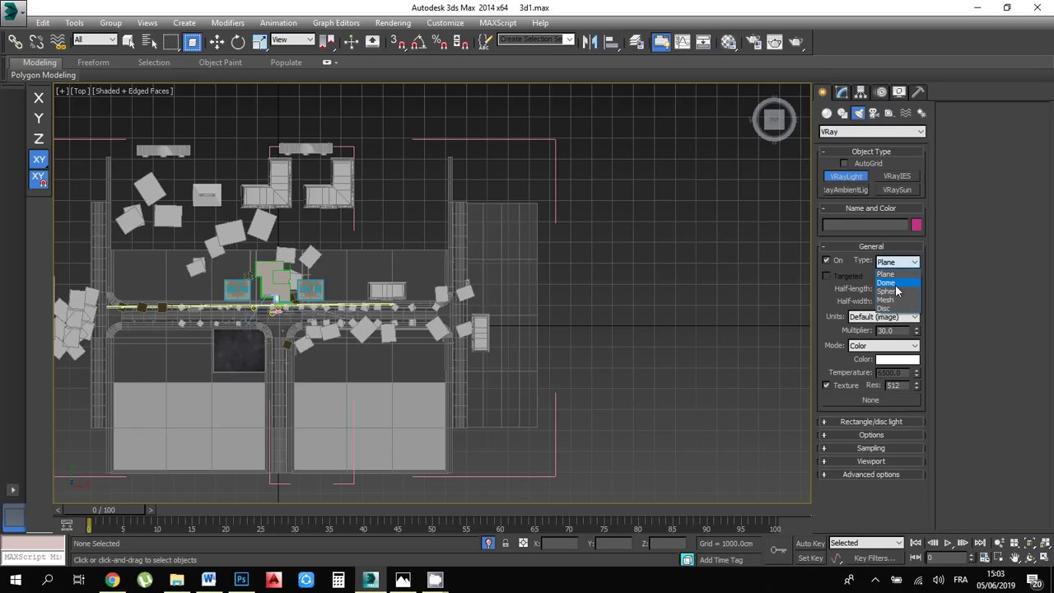
{"action": "left_click", "coordinate": [887, 283]}
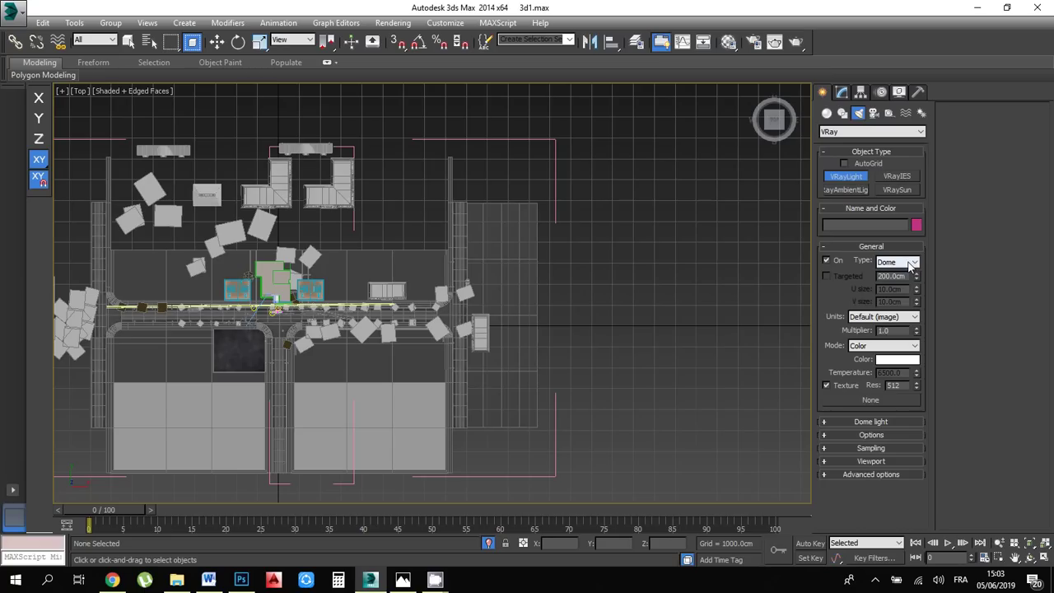
{"action": "left_click", "coordinate": [652, 314]}
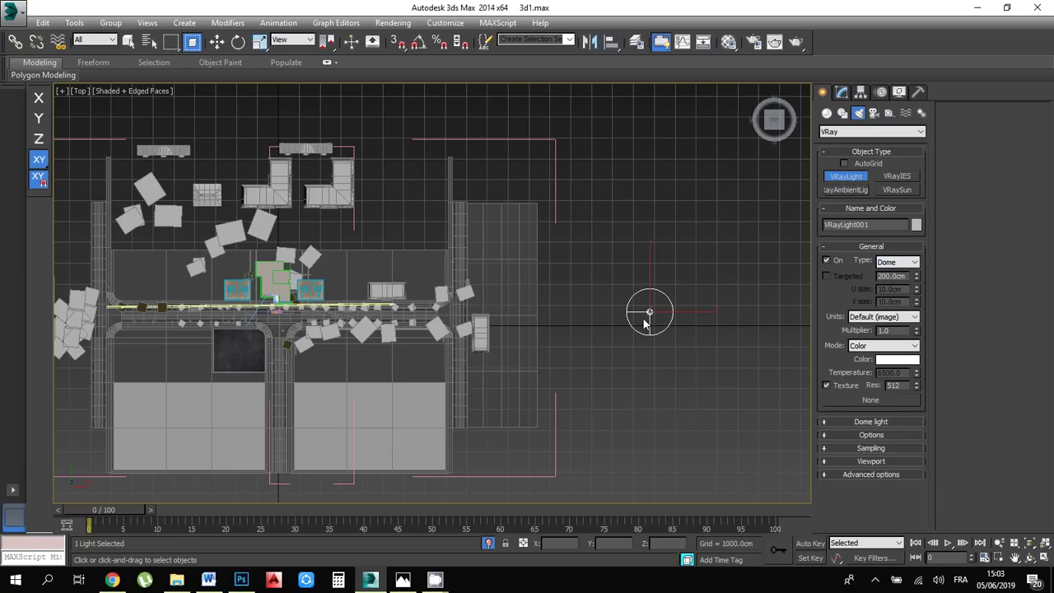
{"action": "scroll", "coordinate": [728, 316], "scroll_direction": "up", "scroll_amount": 6}
{"action": "scroll", "coordinate": [612, 316], "scroll_direction": "down", "scroll_amount": 8}
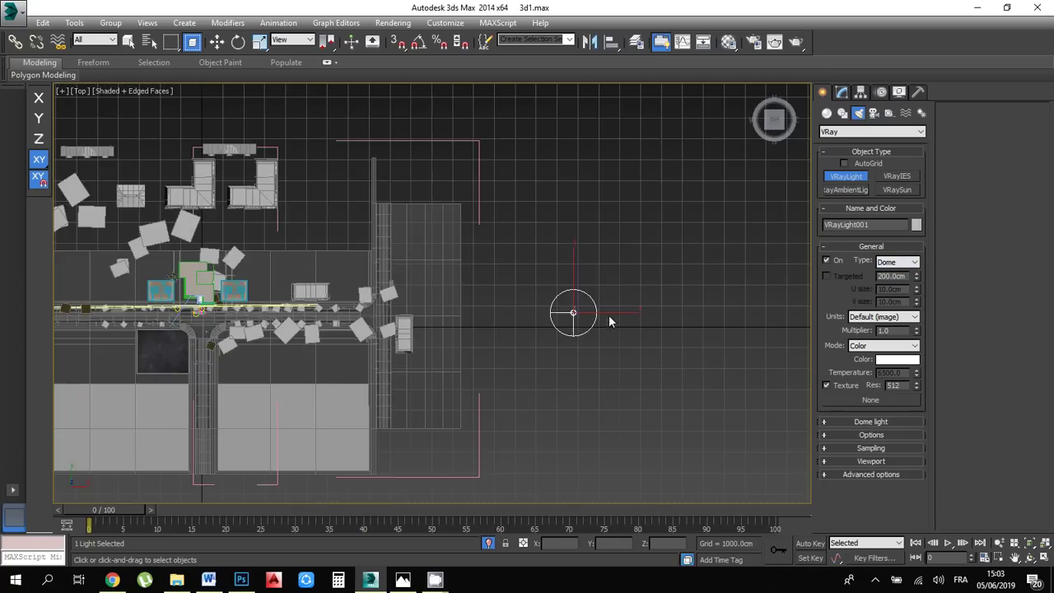
{"action": "scroll", "coordinate": [636, 306], "scroll_direction": "up", "scroll_amount": 8}
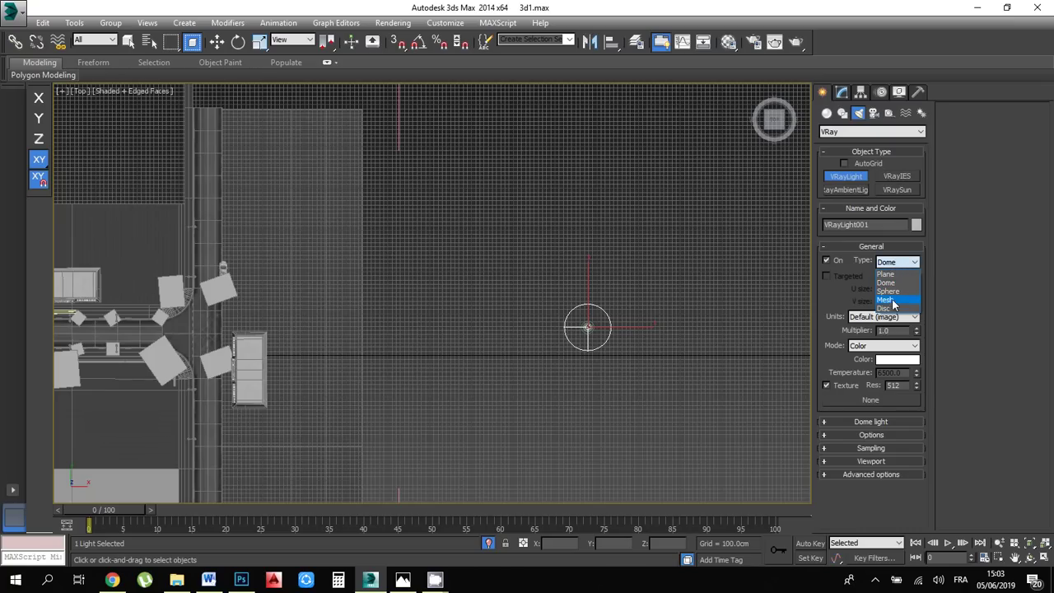
{"action": "left_click", "coordinate": [886, 282]}
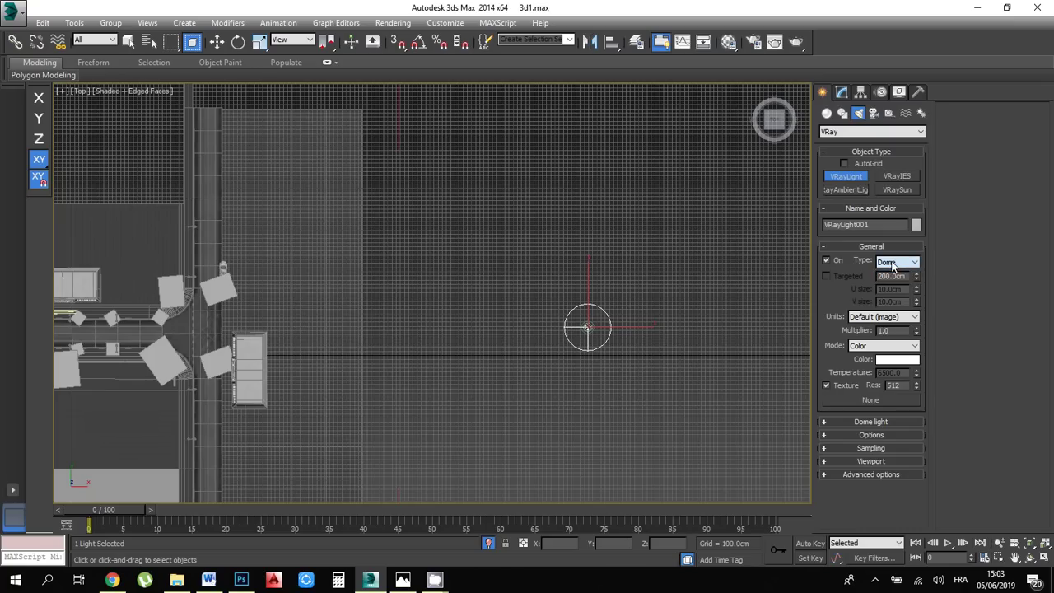
{"action": "left_click", "coordinate": [217, 42]}
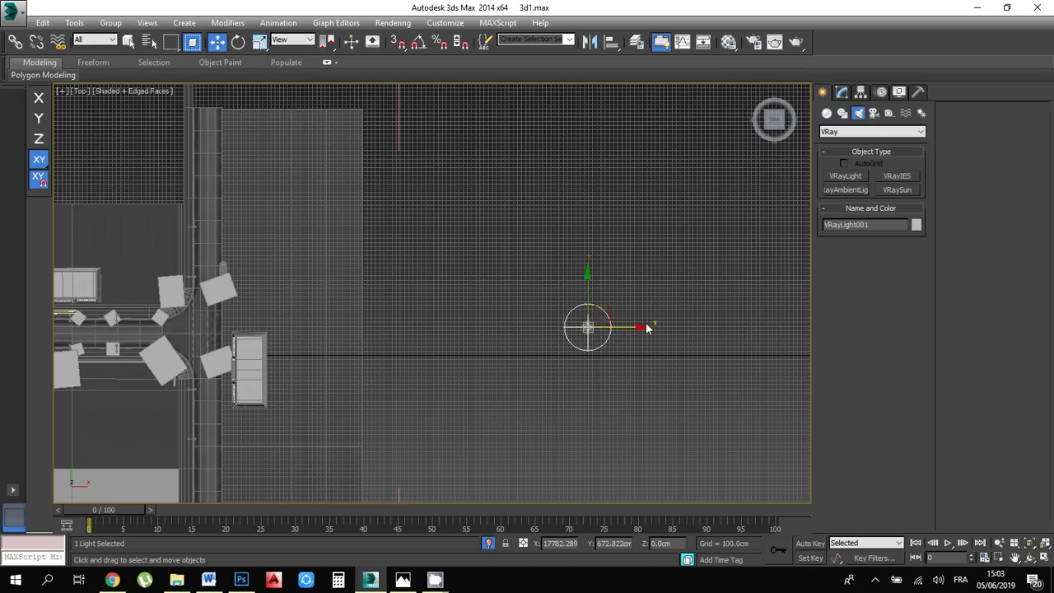
Assign a VRayHDRI map as the dome light's texture
{"action": "left_click", "coordinate": [840, 91]}
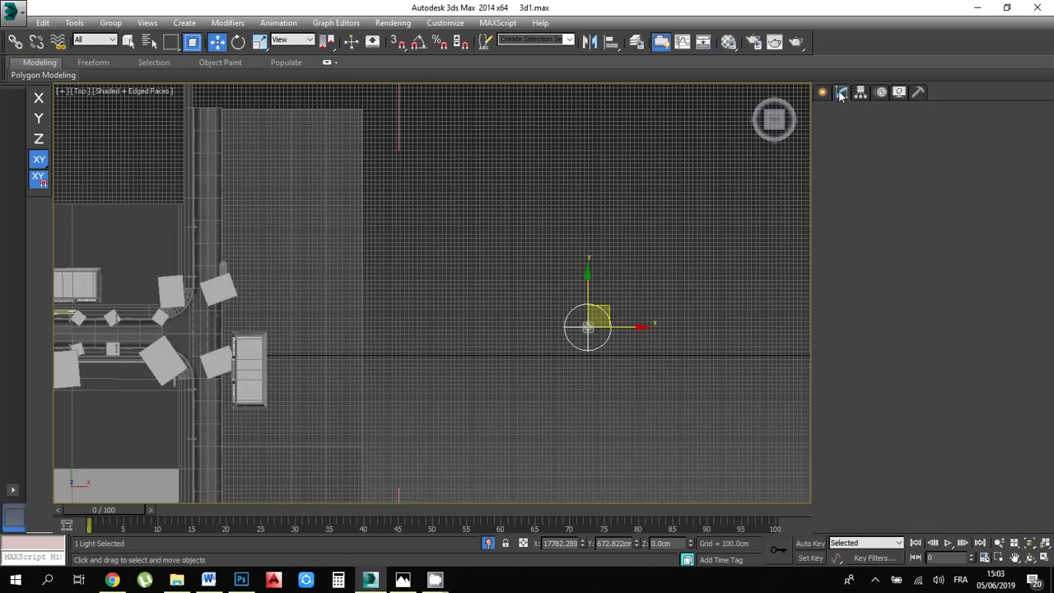
{"action": "left_click", "coordinate": [241, 579]}
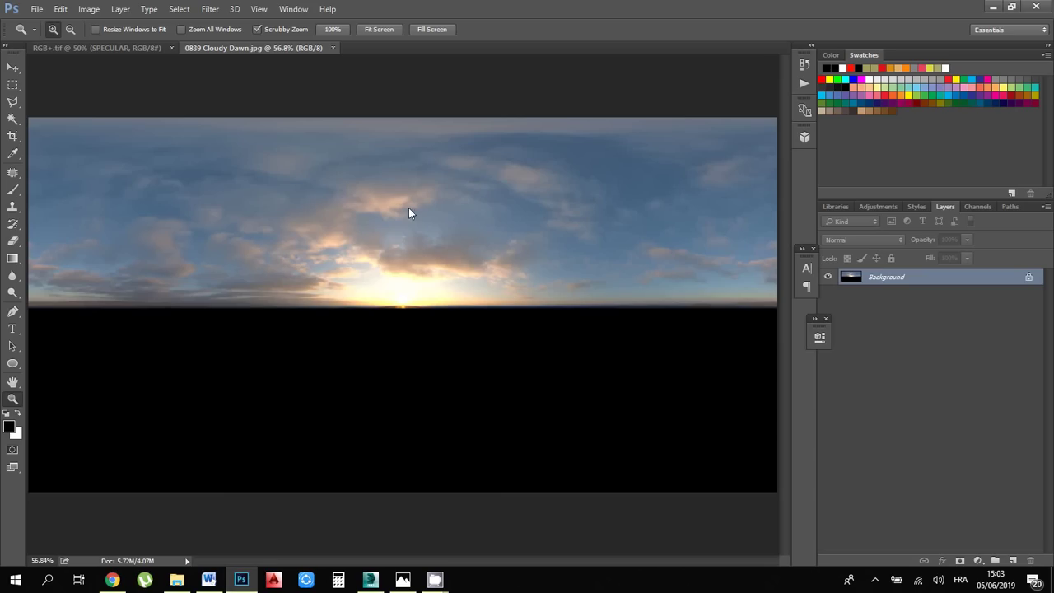
{"action": "left_click", "coordinate": [992, 5]}
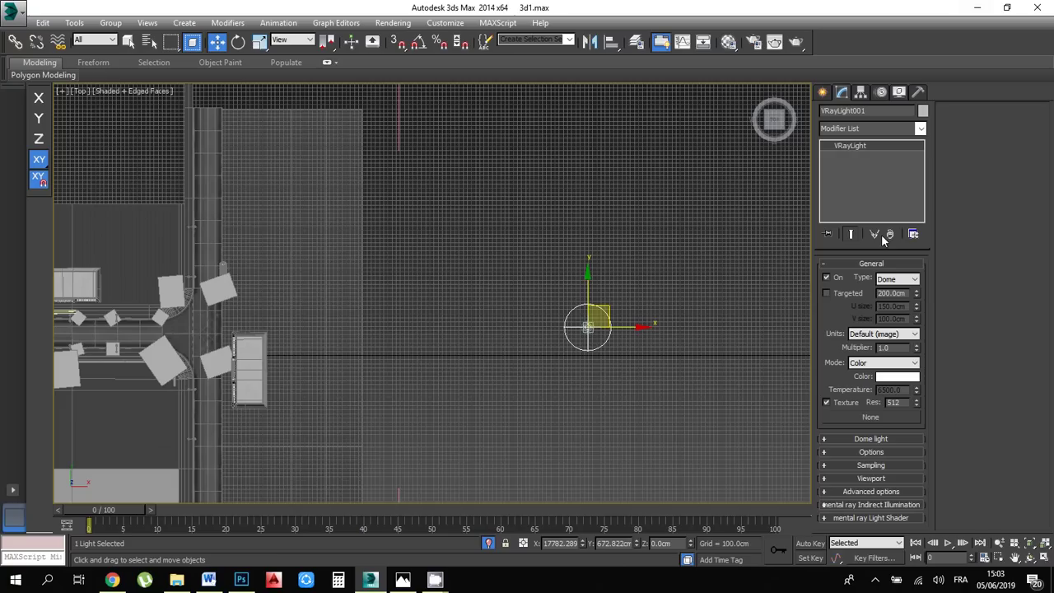
{"action": "left_click", "coordinate": [867, 419]}
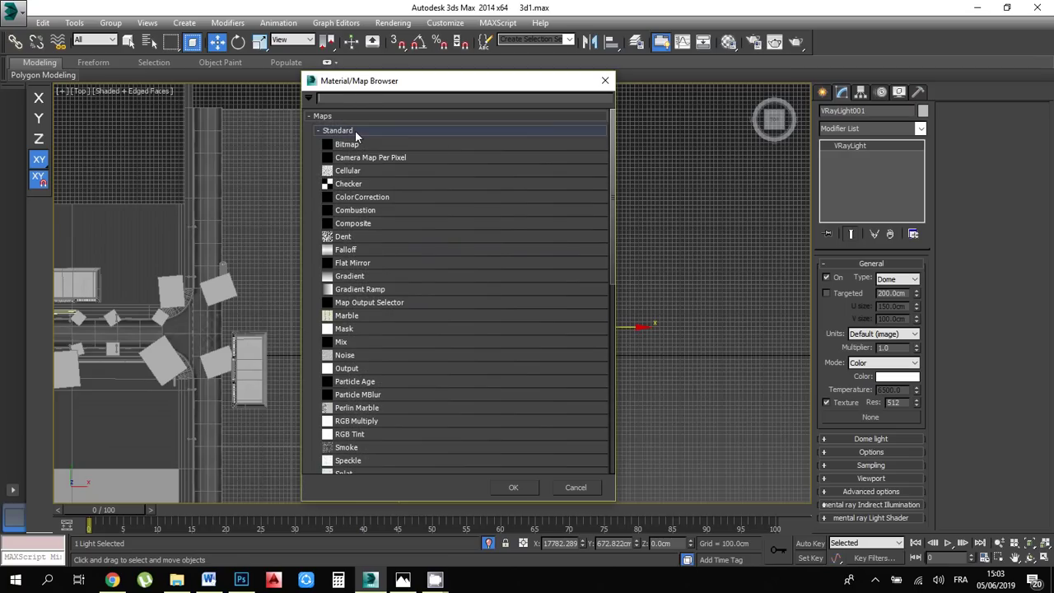
{"action": "left_click", "coordinate": [354, 131]}
{"action": "left_click", "coordinate": [359, 148]}
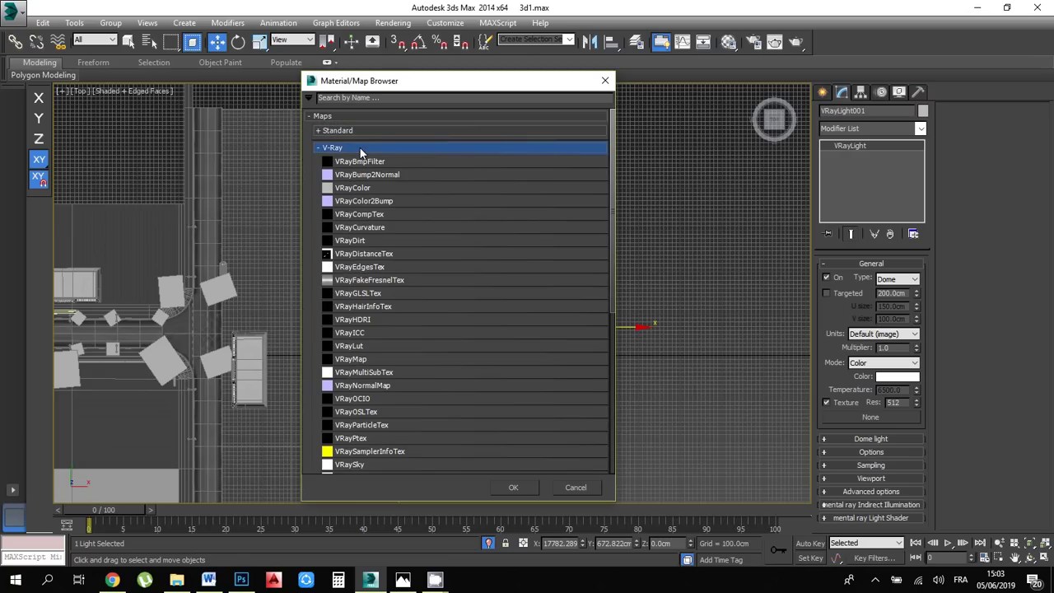
{"action": "left_click", "coordinate": [359, 317]}
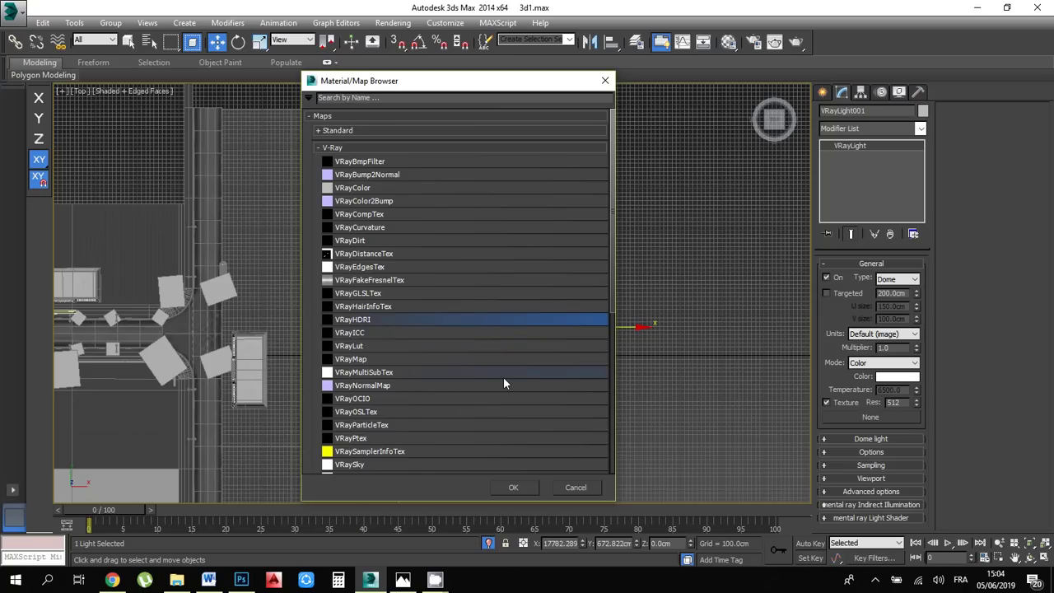
{"action": "left_click", "coordinate": [512, 488]}
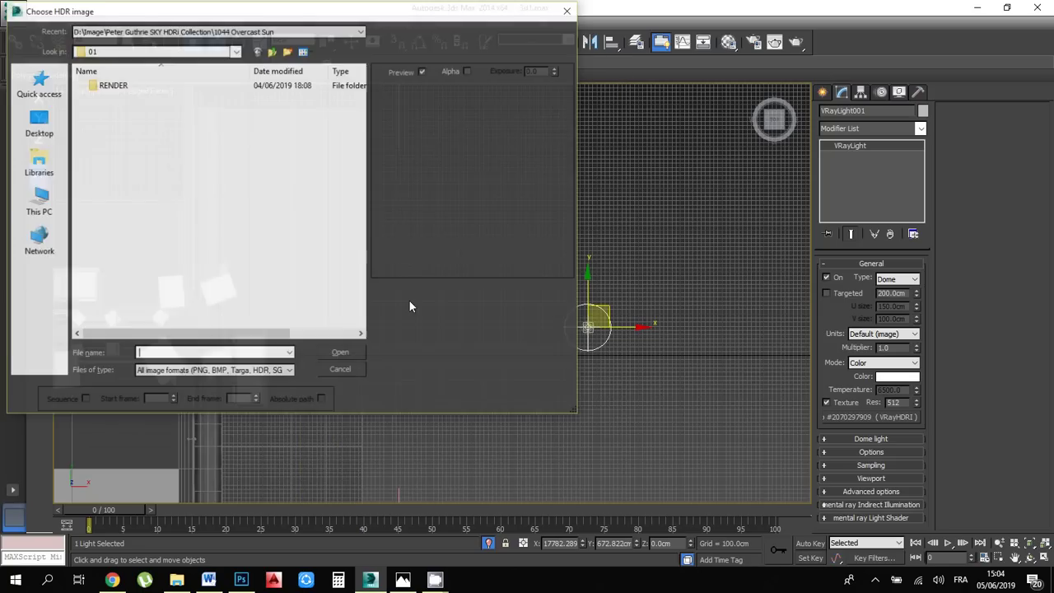
Browse to the Peter Guthrie SKY HDRi Collection folder inside the Image folder on drive D for the HDRI file
{"action": "left_click", "coordinate": [37, 201]}
{"action": "scroll", "coordinate": [214, 247], "scroll_direction": "down", "scroll_amount": 3}
{"action": "double_click", "coordinate": [131, 319]}
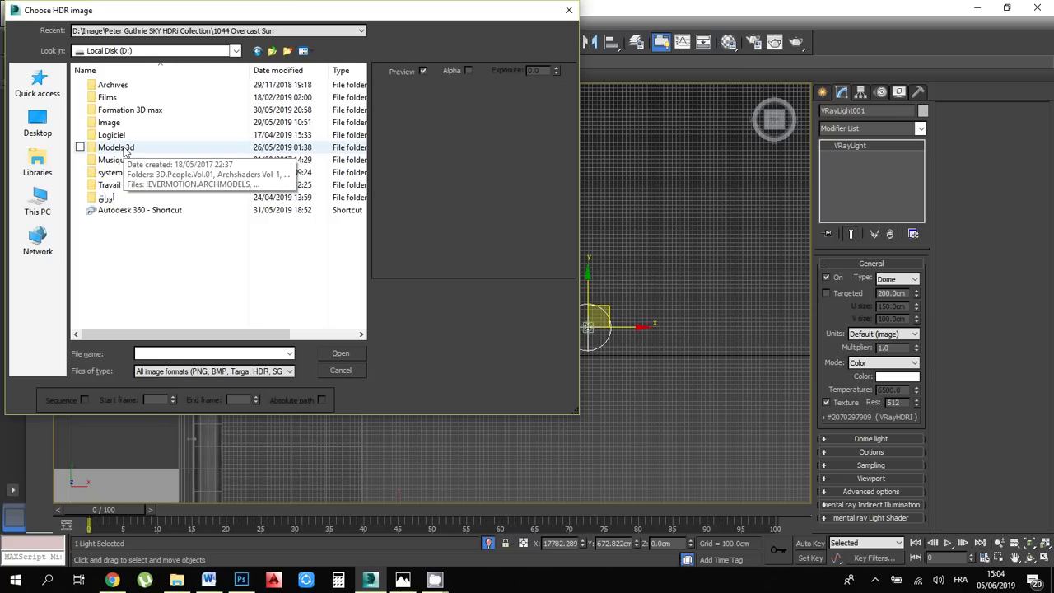
{"action": "double_click", "coordinate": [111, 121]}
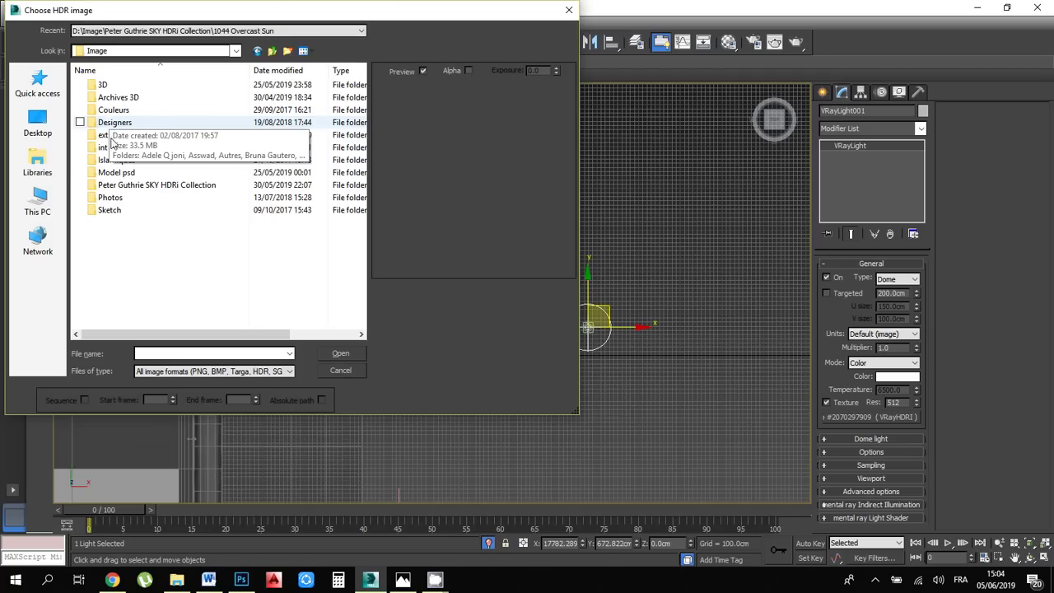
{"action": "double_click", "coordinate": [151, 186]}
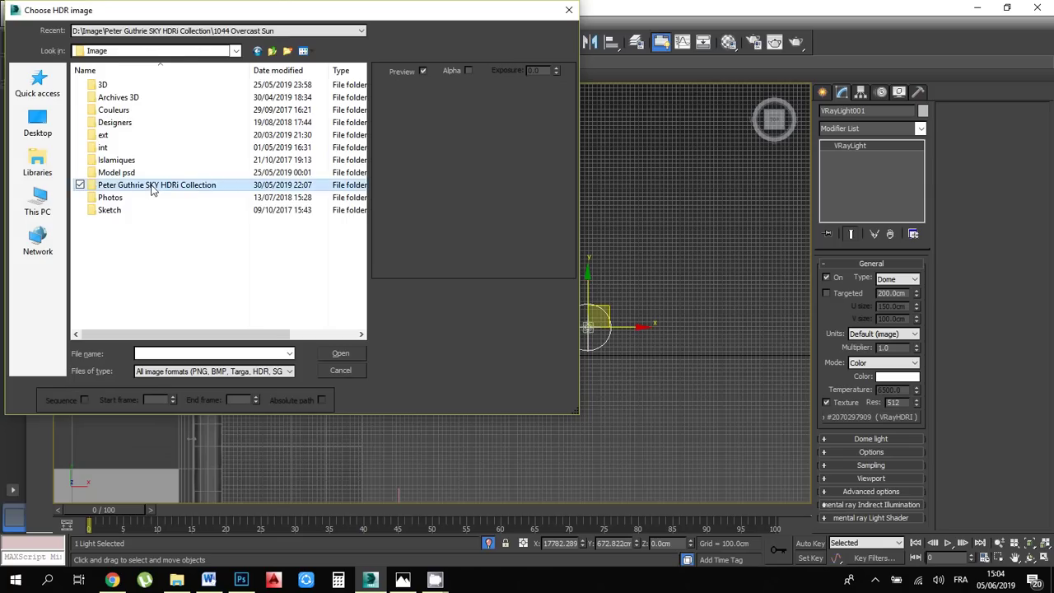
{"action": "scroll", "coordinate": [156, 194], "scroll_direction": "down", "scroll_amount": 5}
{"action": "scroll", "coordinate": [162, 199], "scroll_direction": "up", "scroll_amount": 5}
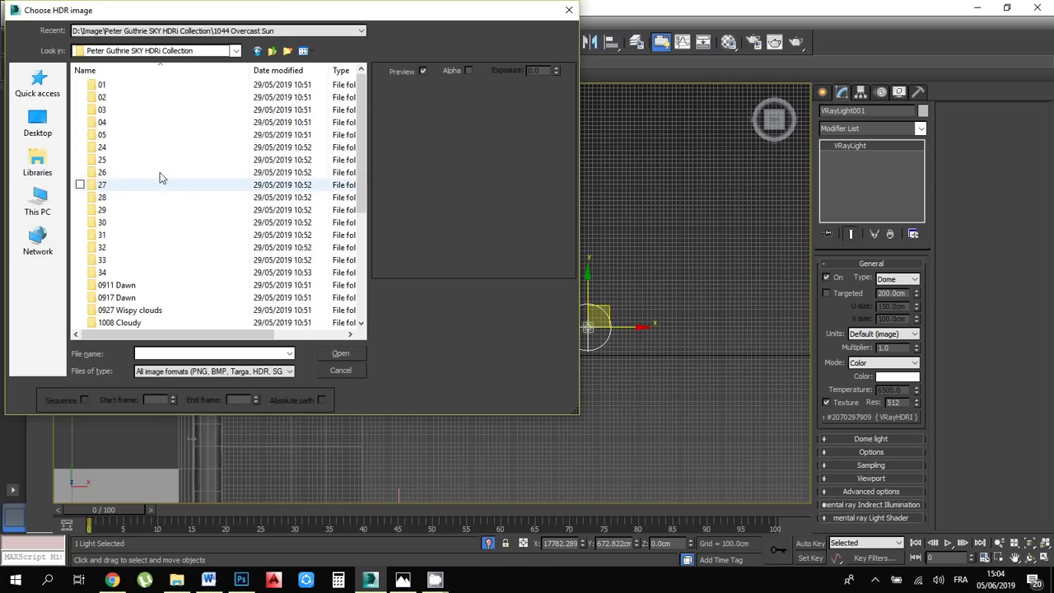
Load the HDR version of 0839 Cloudy Dawn from folder 03 into the dome light's VRayHDRI map
{"action": "double_click", "coordinate": [105, 112]}
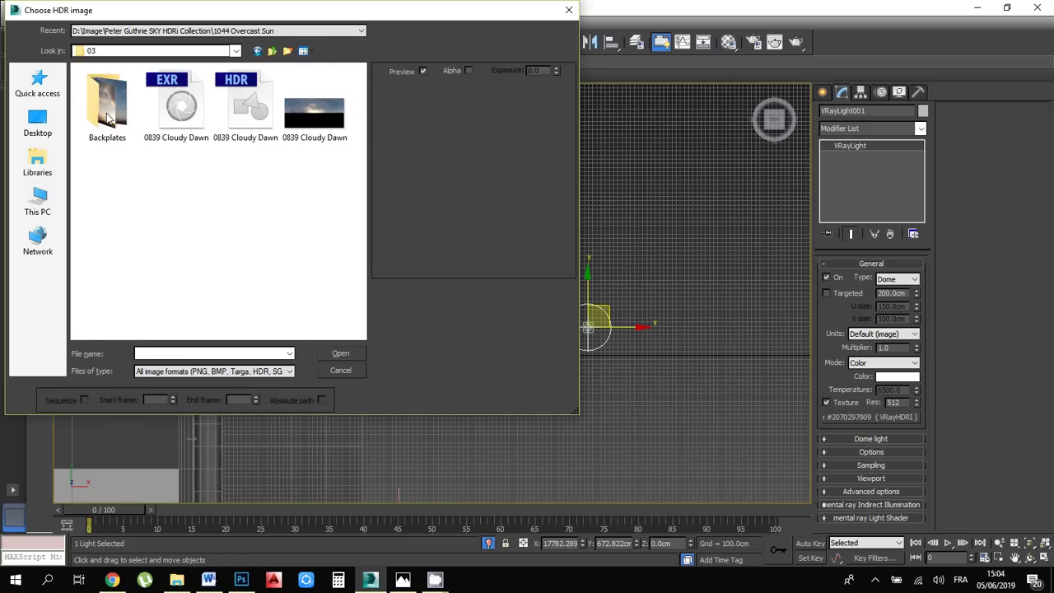
{"action": "left_click", "coordinate": [272, 51]}
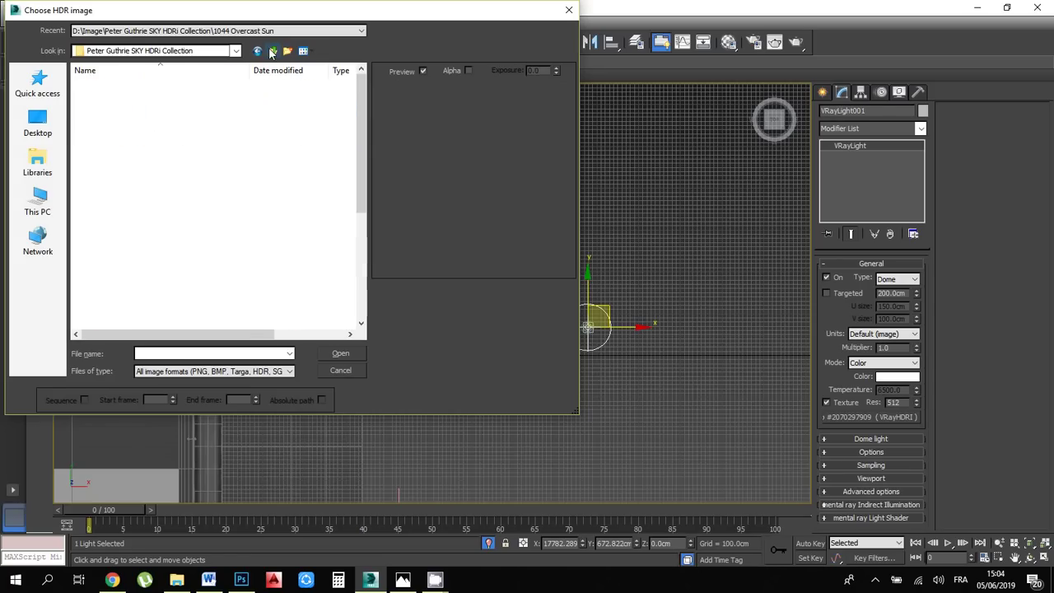
{"action": "double_click", "coordinate": [105, 112]}
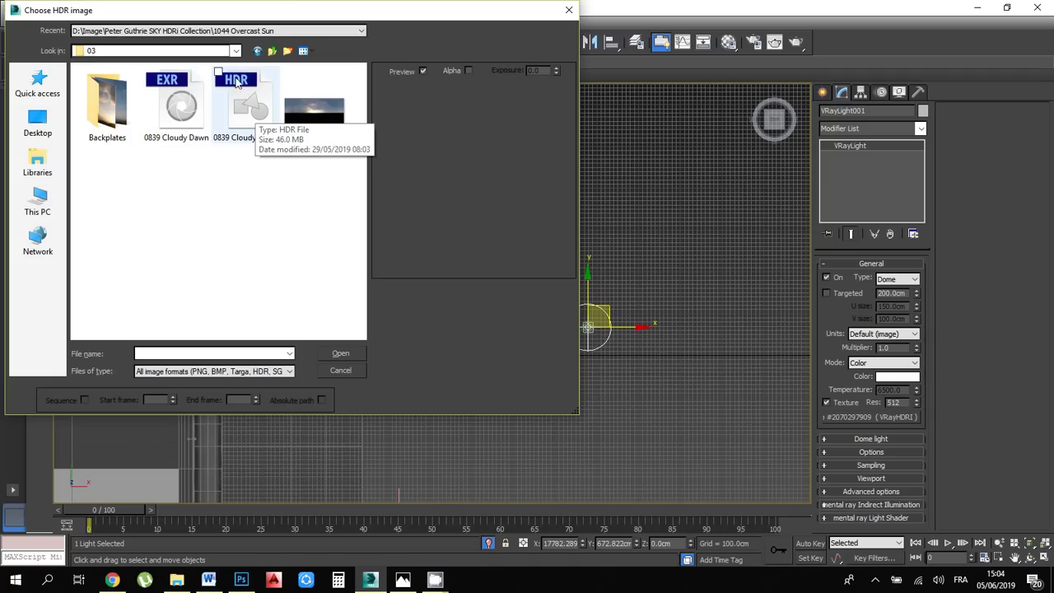
{"action": "left_click", "coordinate": [247, 109]}
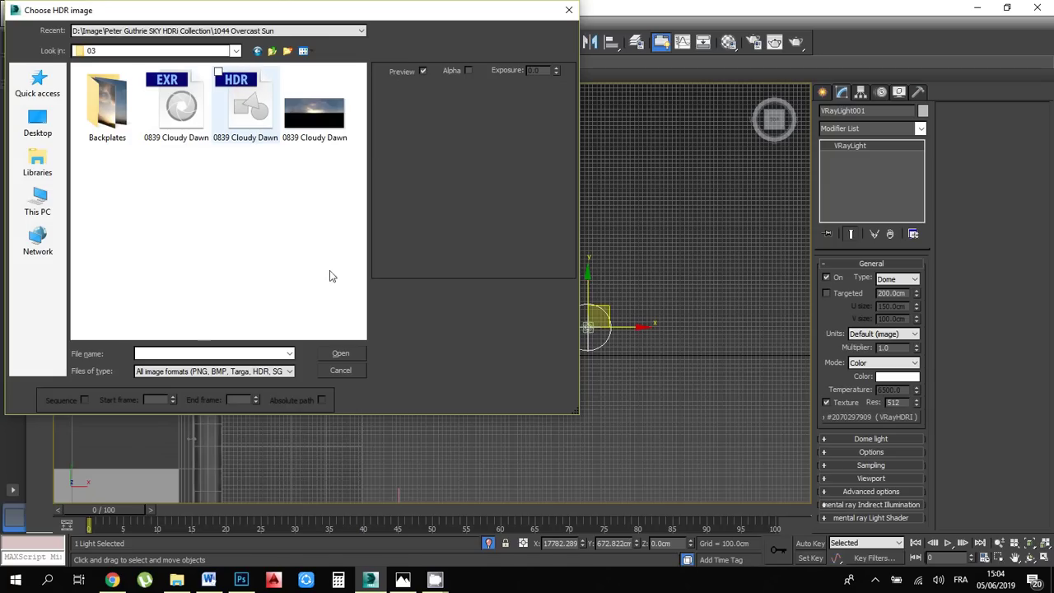
{"action": "left_click", "coordinate": [333, 353]}
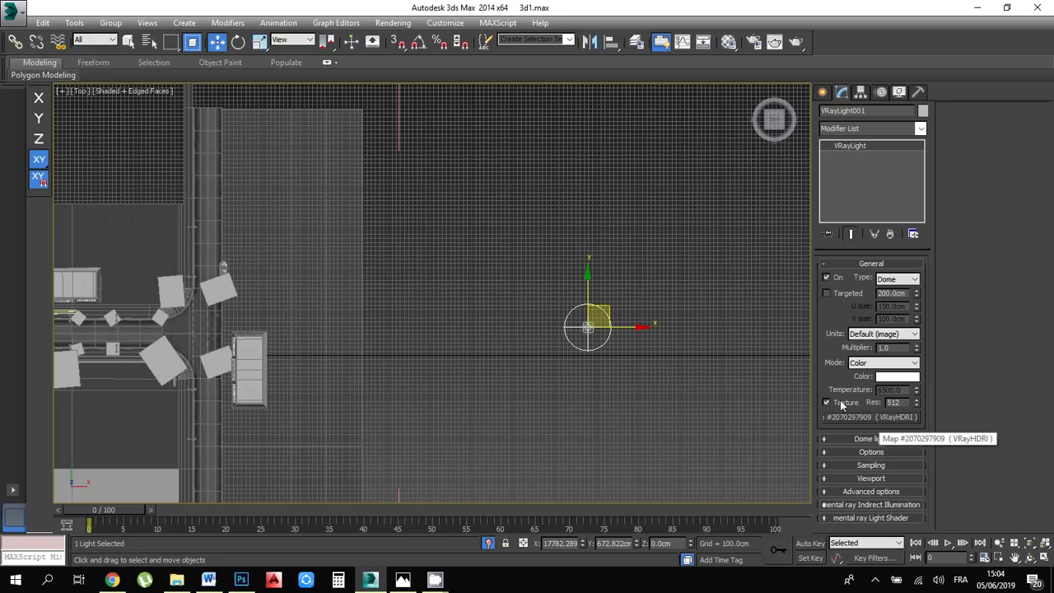
Place the dome light's VRayHDRI map as an Instance in the first unused sample slot of the Material Editor's second row
{"action": "scroll", "coordinate": [647, 304], "scroll_direction": "down", "scroll_amount": 6}
{"action": "scroll", "coordinate": [651, 289], "scroll_direction": "up", "scroll_amount": 3}
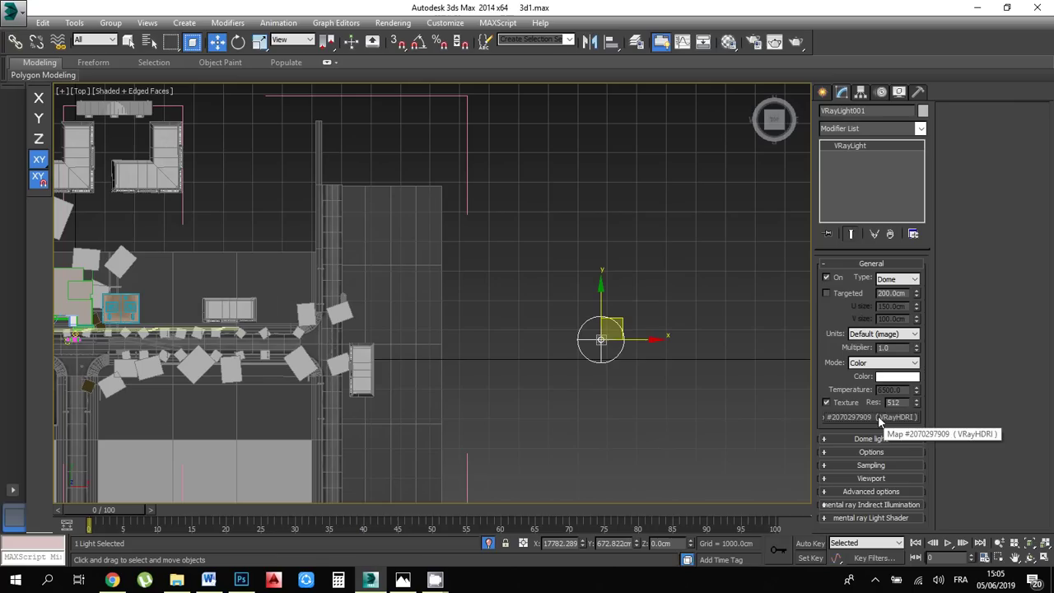
{"action": "left_click", "coordinate": [728, 42]}
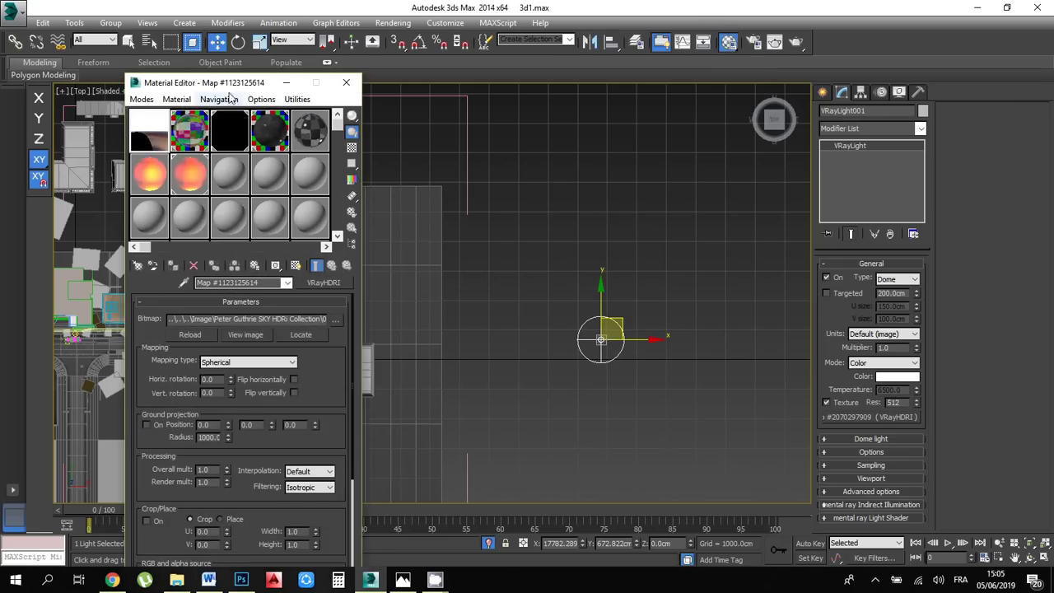
{"action": "left_click_drag", "start_coordinate": [216, 82], "coordinate": [235, 77]}
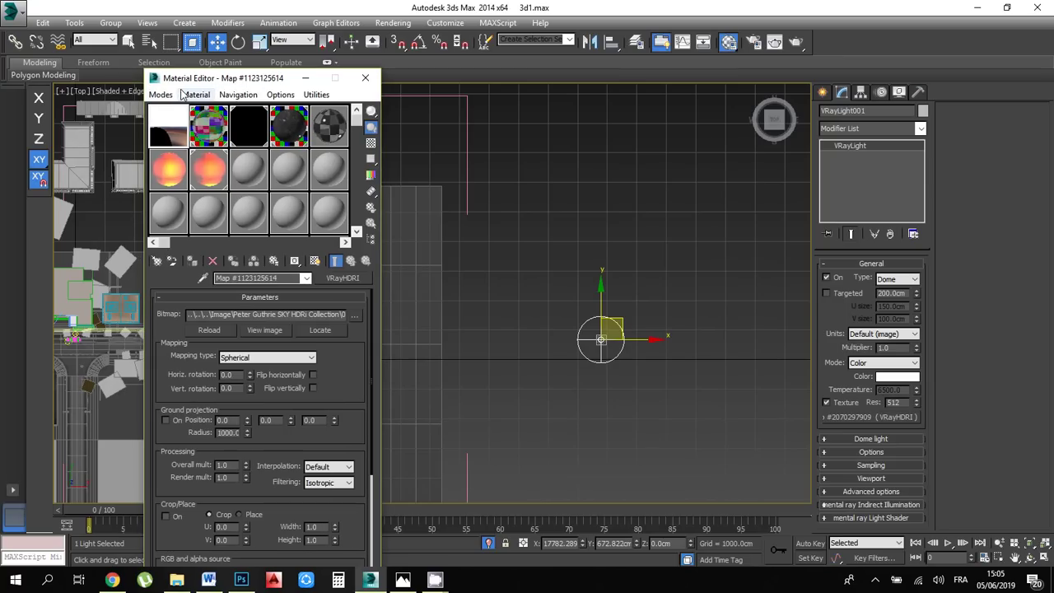
{"action": "left_click", "coordinate": [879, 421]}
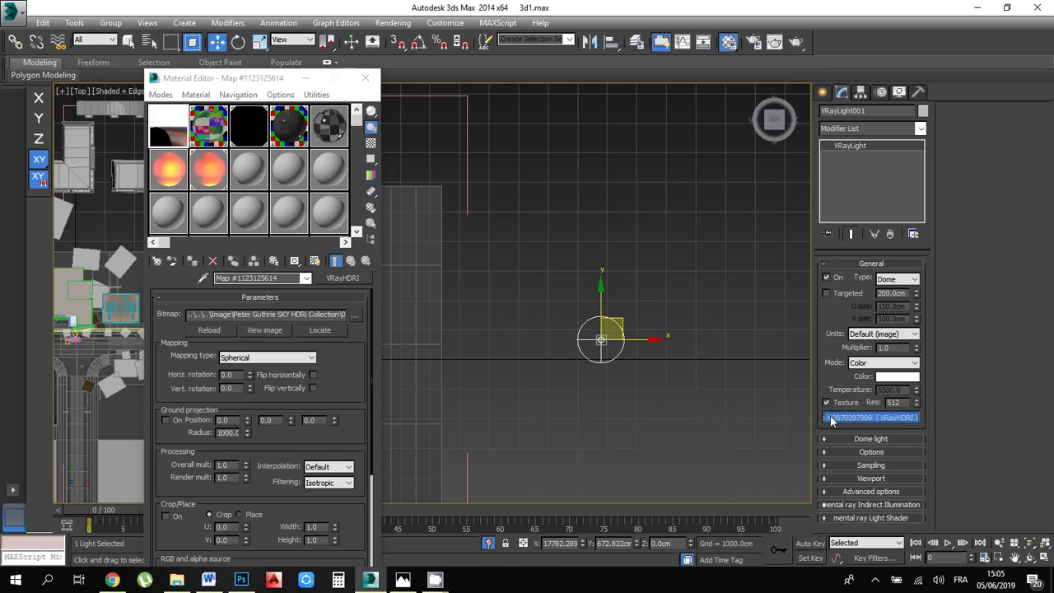
{"action": "left_click_drag", "start_coordinate": [544, 354], "coordinate": [246, 169]}
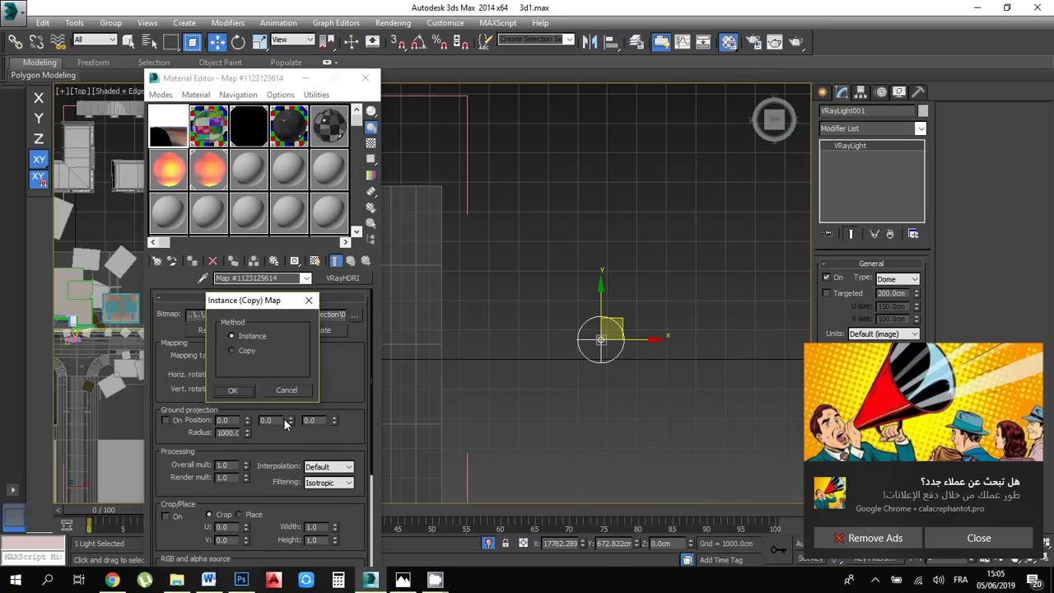
{"action": "left_click", "coordinate": [1028, 469]}
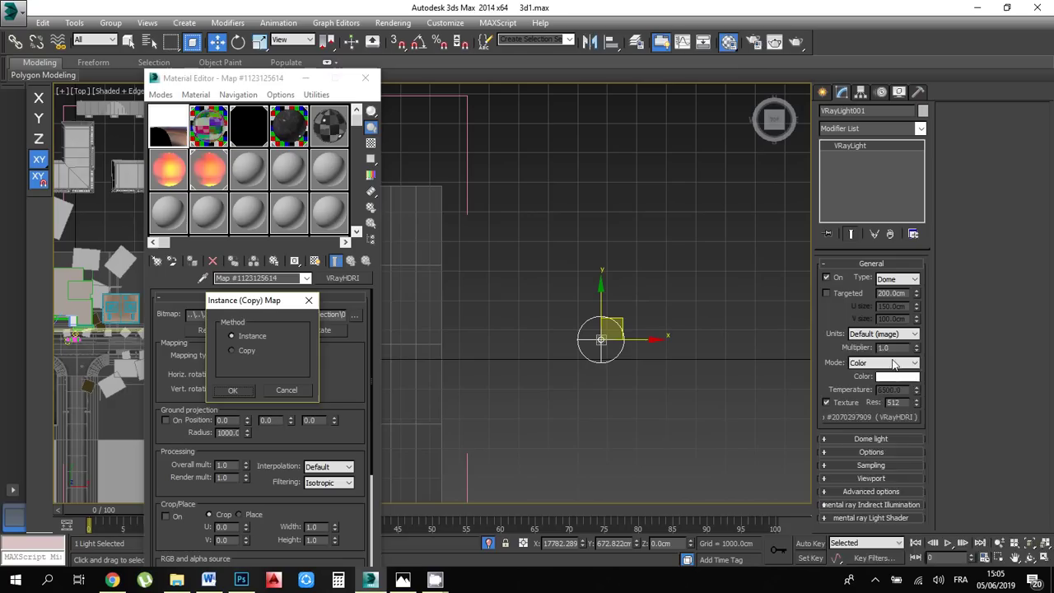
{"action": "left_click", "coordinate": [1031, 475]}
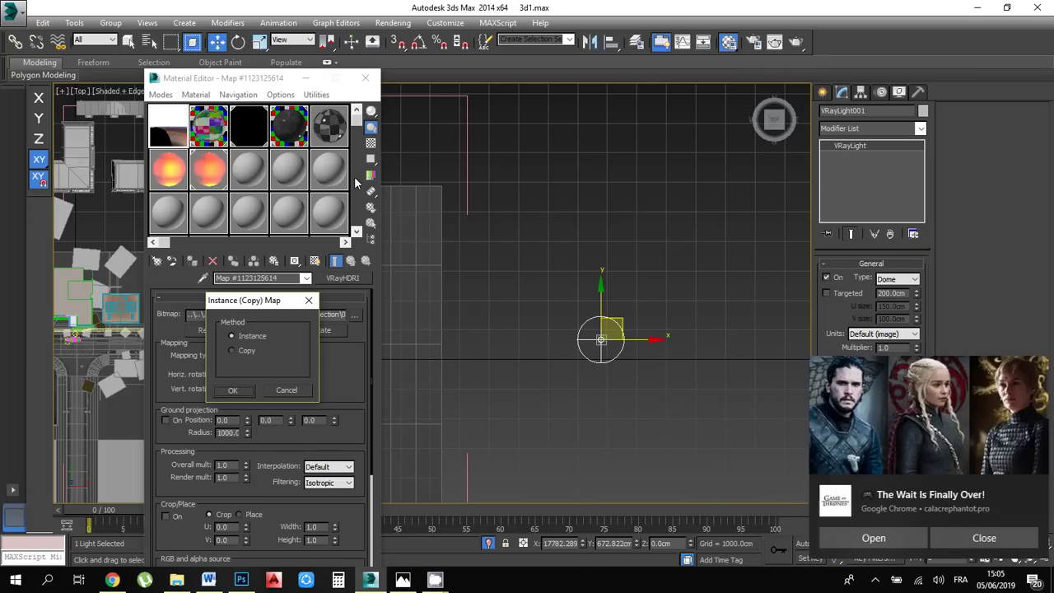
{"action": "left_click", "coordinate": [1030, 487]}
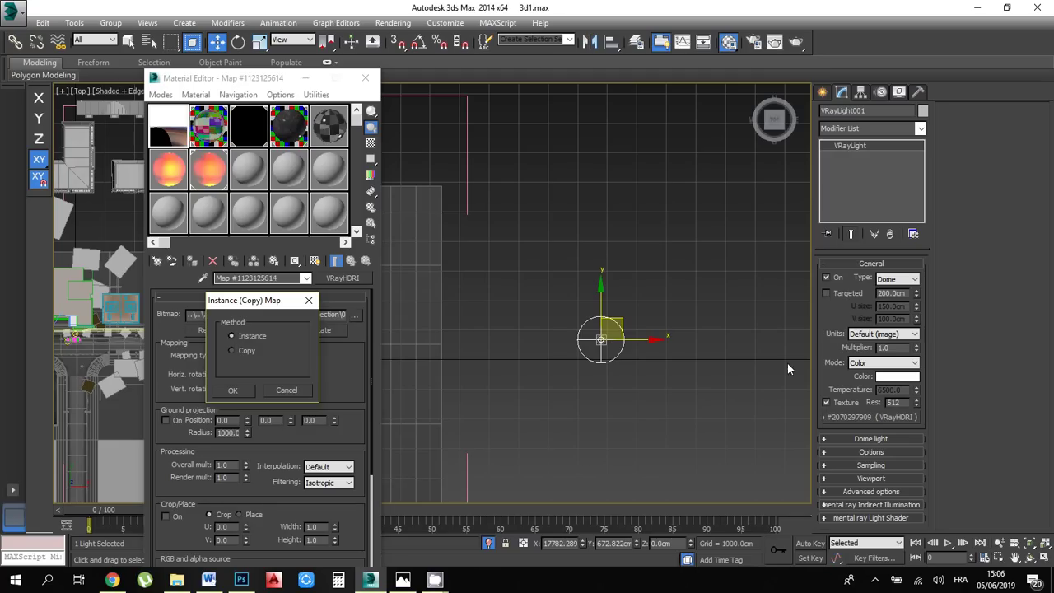
{"action": "left_click", "coordinate": [232, 389]}
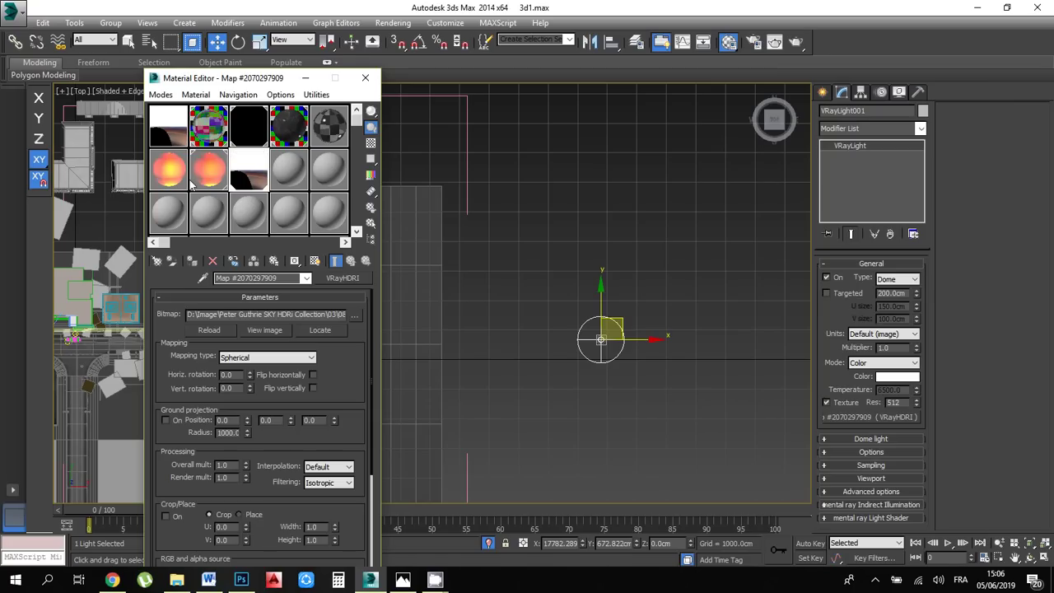
View the HDRI map's image, close it, and review the map's rotation, ground projection and processing parameters
{"action": "left_click", "coordinate": [259, 328]}
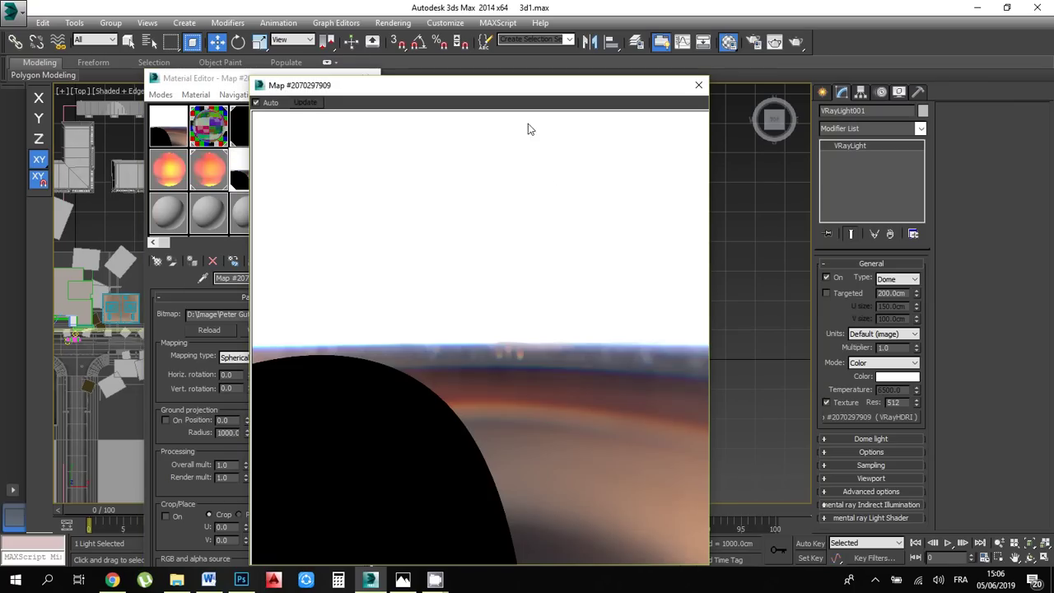
{"action": "left_click_drag", "start_coordinate": [548, 89], "coordinate": [691, 74]}
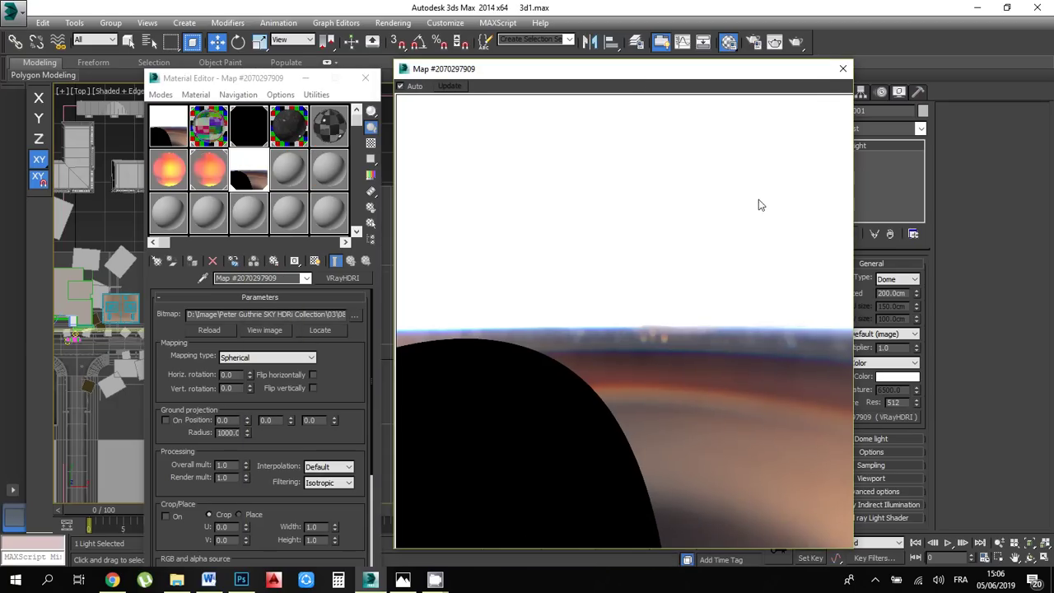
{"action": "left_click", "coordinate": [842, 68]}
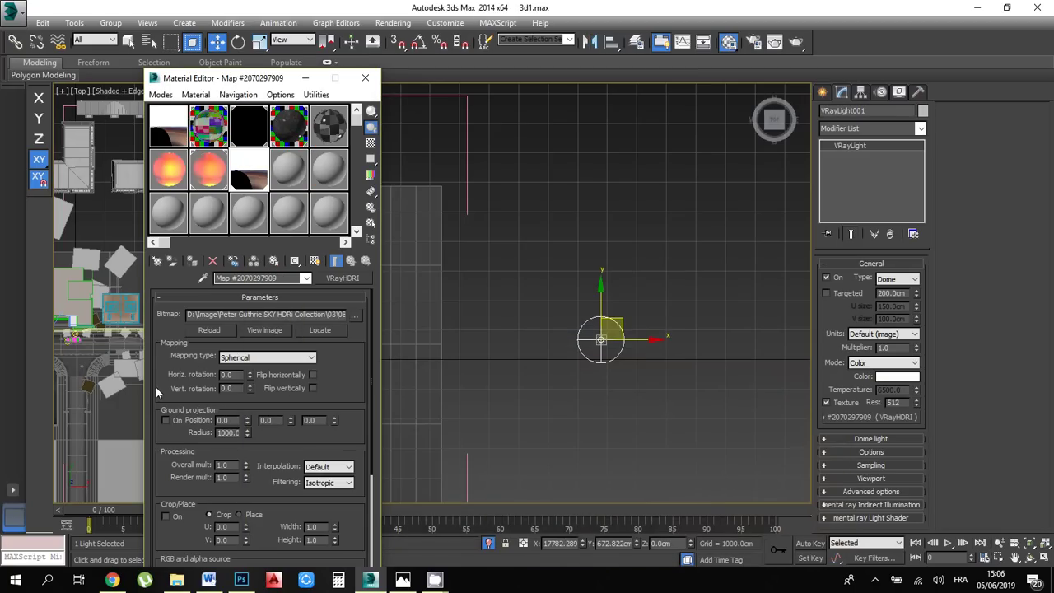
{"action": "left_click_drag", "start_coordinate": [191, 480], "coordinate": [209, 448]}
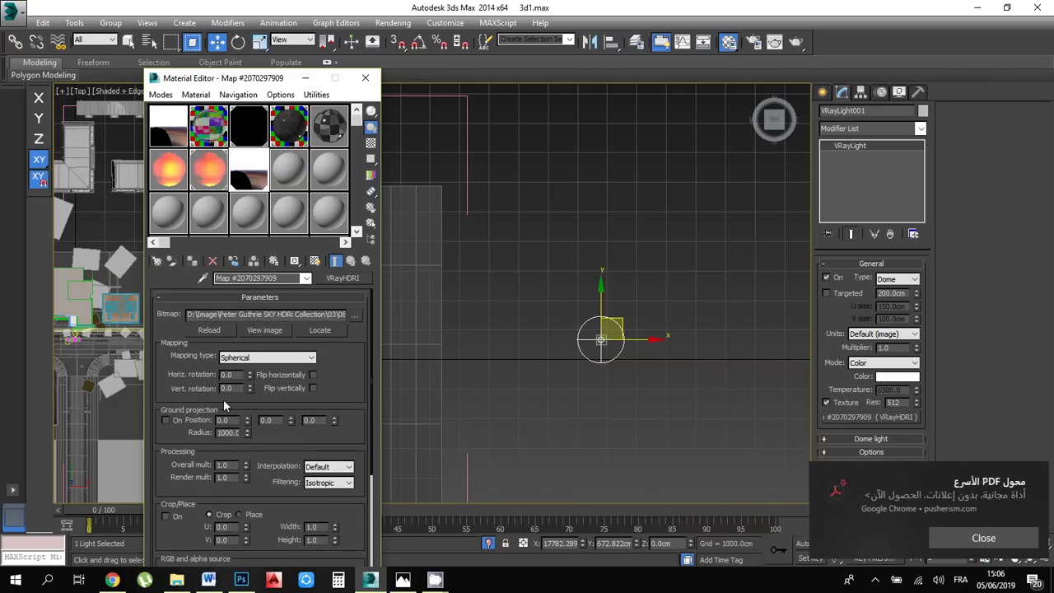
{"action": "left_click", "coordinate": [1030, 474]}
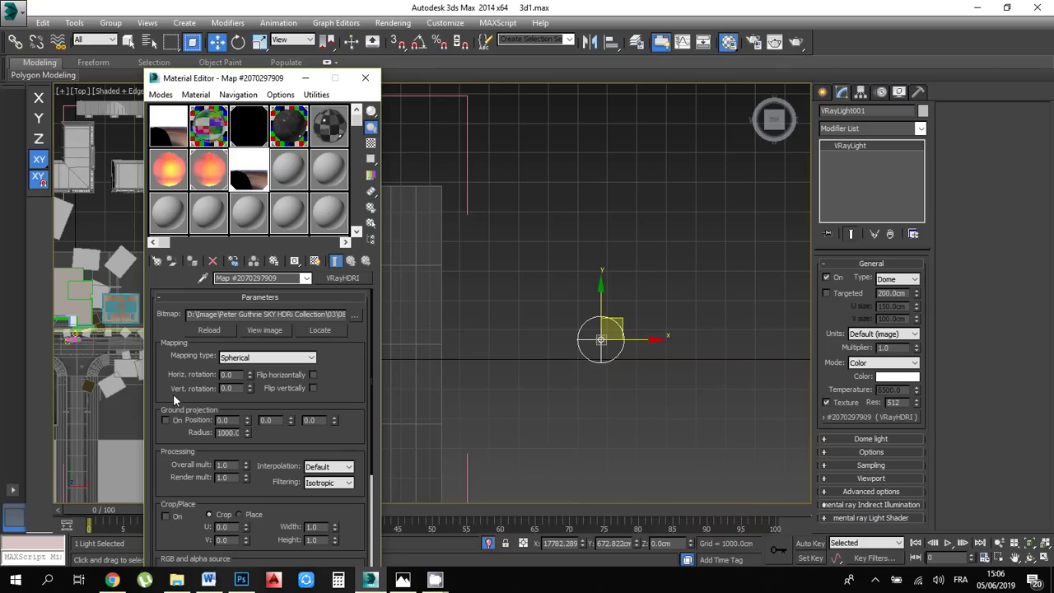
{"action": "left_click_drag", "start_coordinate": [173, 391], "coordinate": [180, 348]}
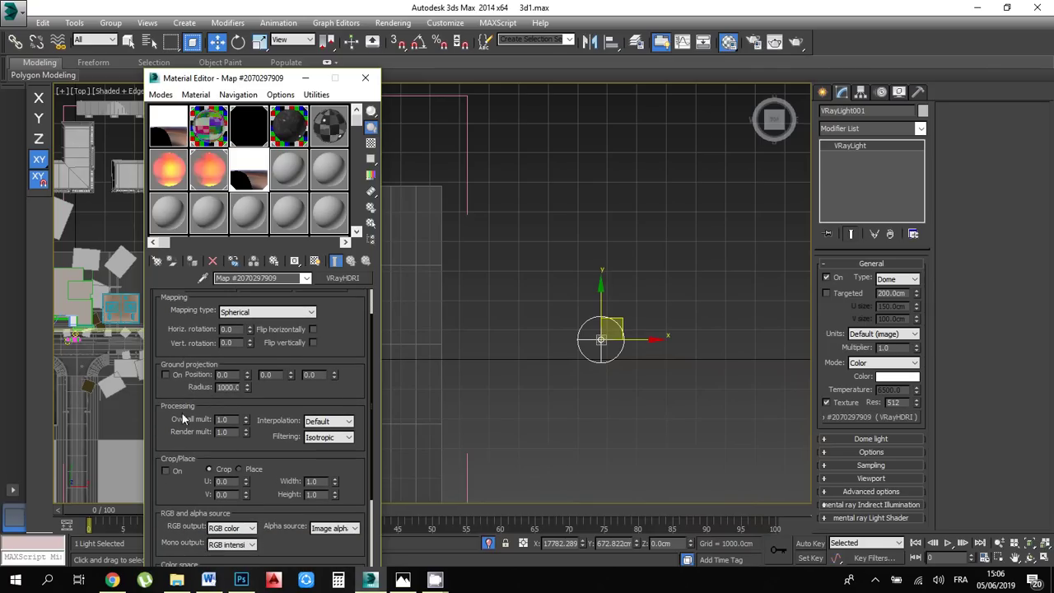
{"action": "left_click_drag", "start_coordinate": [191, 424], "coordinate": [191, 522]}
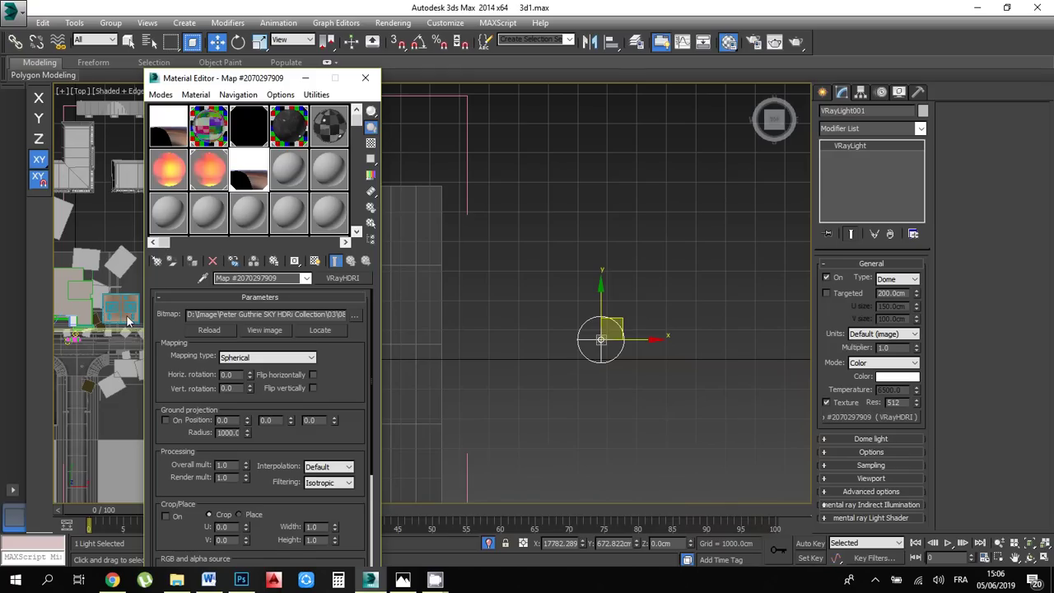
Assign the dome light's VRayHDRI map from the Material Editor as an Instance to the scene's Environment Map
{"action": "left_click", "coordinate": [392, 24]}
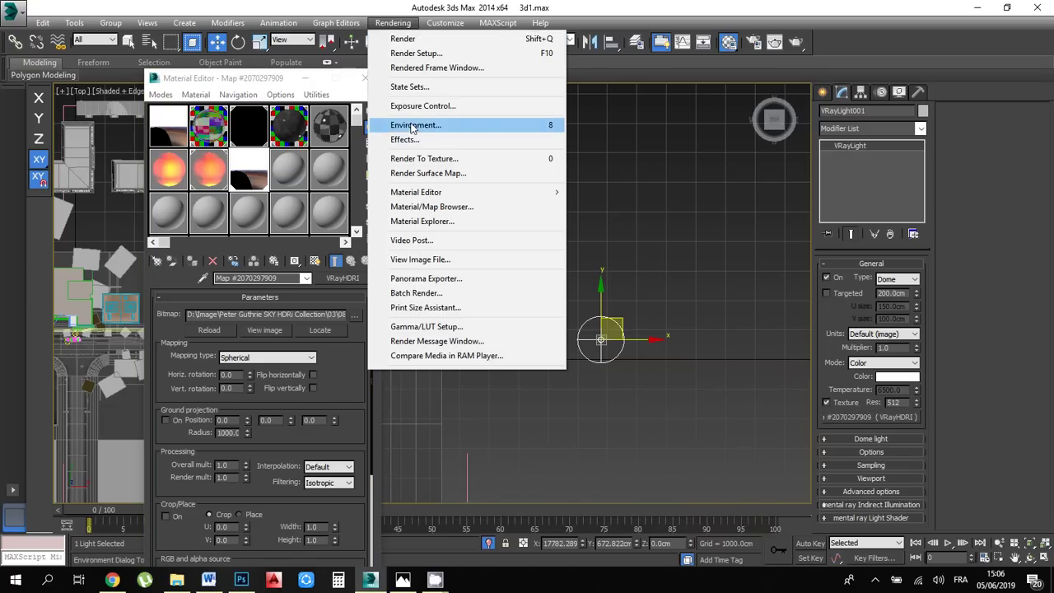
{"action": "left_click", "coordinate": [412, 126]}
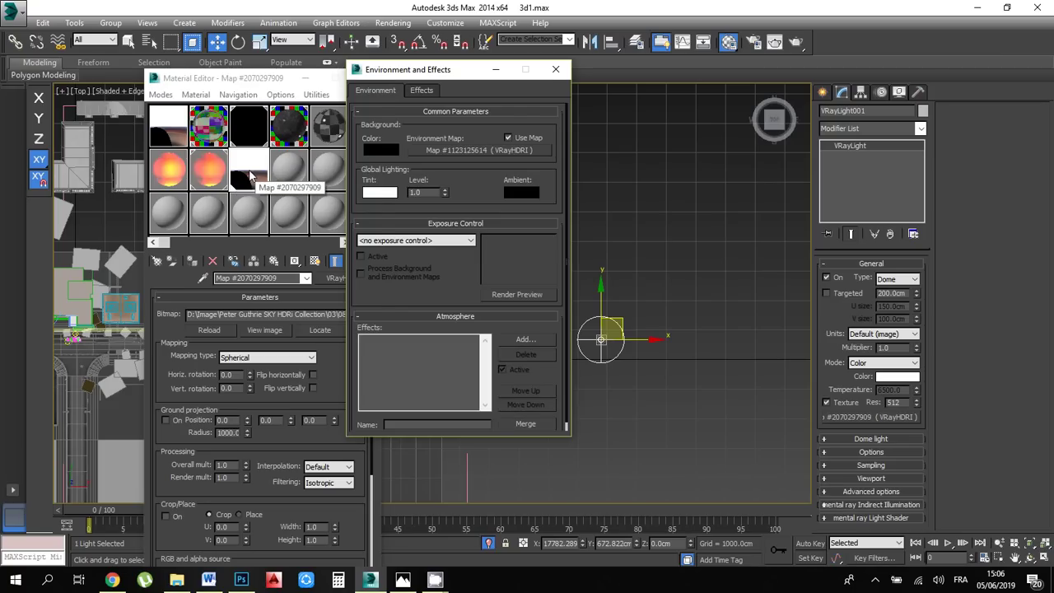
{"action": "left_click", "coordinate": [252, 174]}
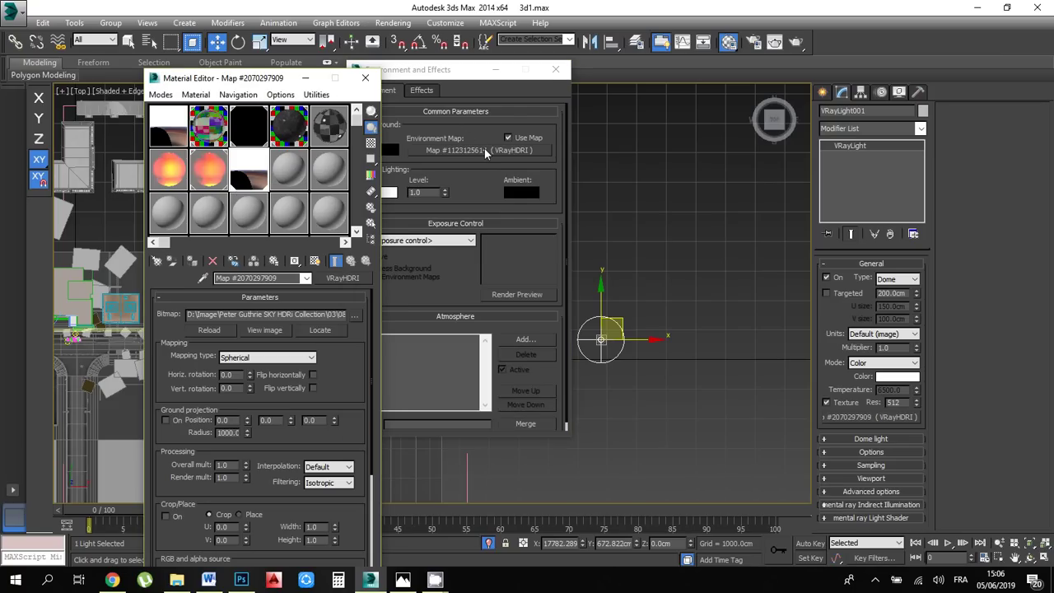
{"action": "left_click_drag", "start_coordinate": [484, 148], "coordinate": [484, 148]}
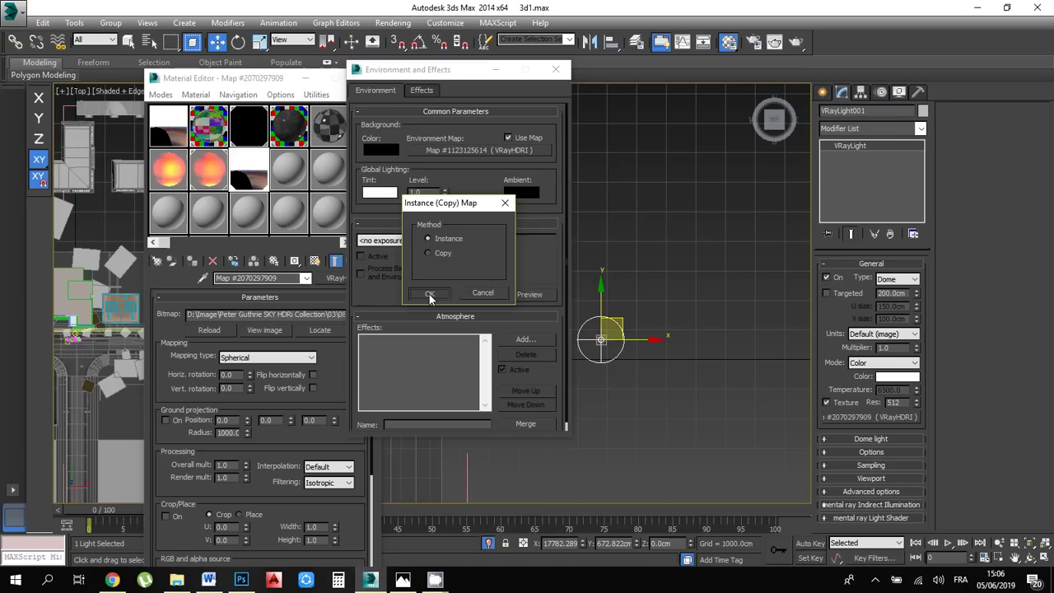
{"action": "left_click", "coordinate": [429, 294]}
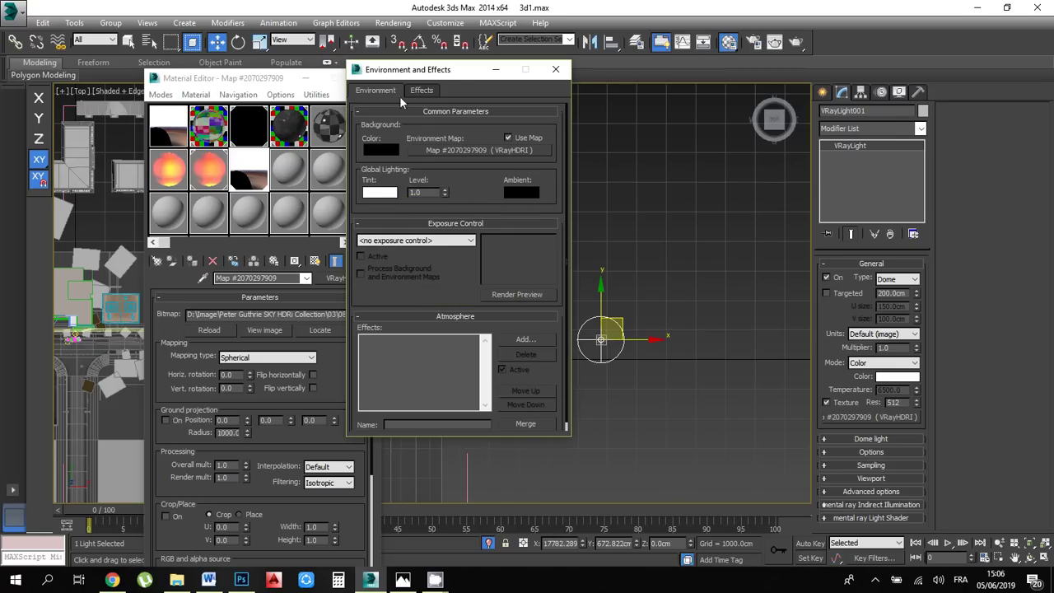
{"action": "left_click_drag", "start_coordinate": [414, 72], "coordinate": [589, 110]}
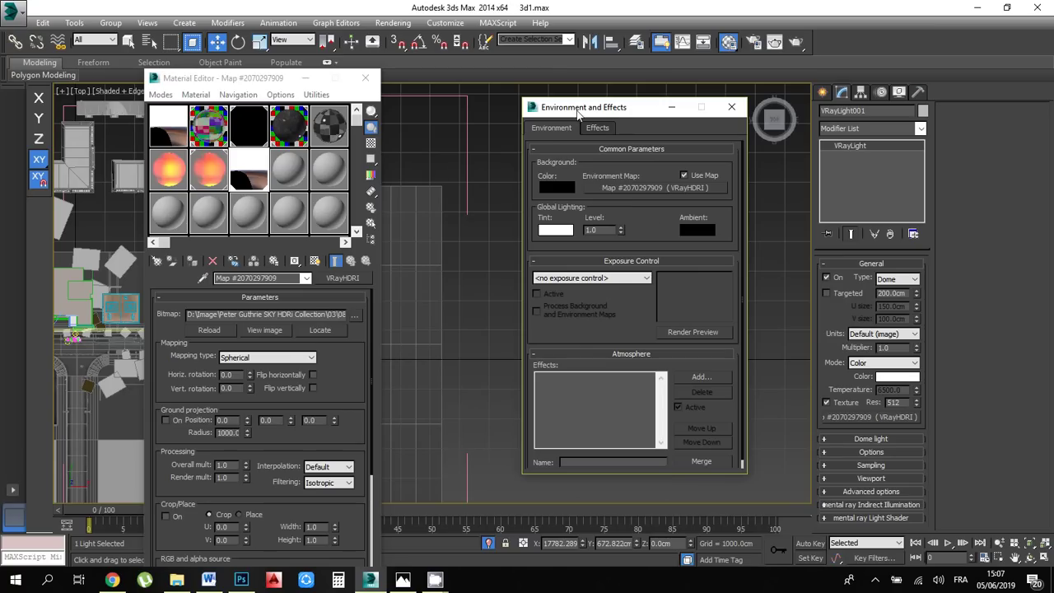
Close the Environment and Effects window and the Material Editor
{"action": "left_click", "coordinate": [392, 23]}
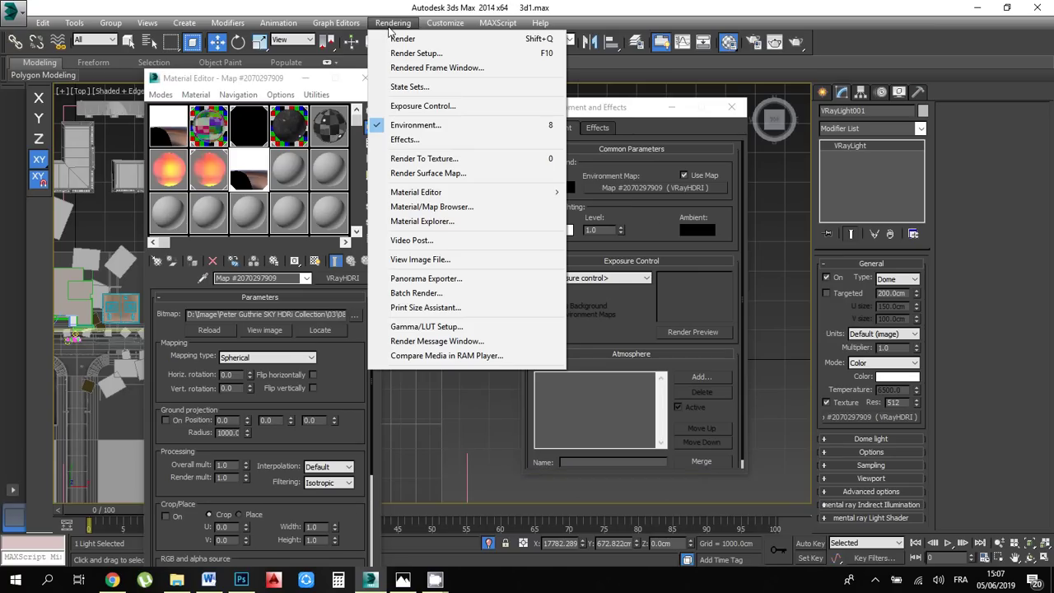
{"action": "left_click", "coordinate": [602, 113]}
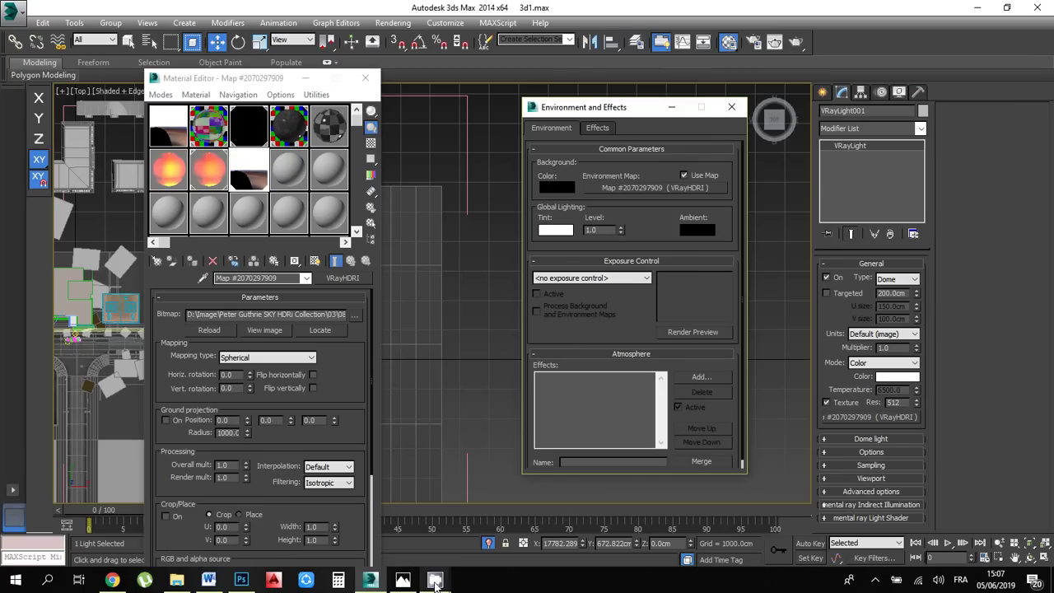
{"action": "key", "text": "8"}
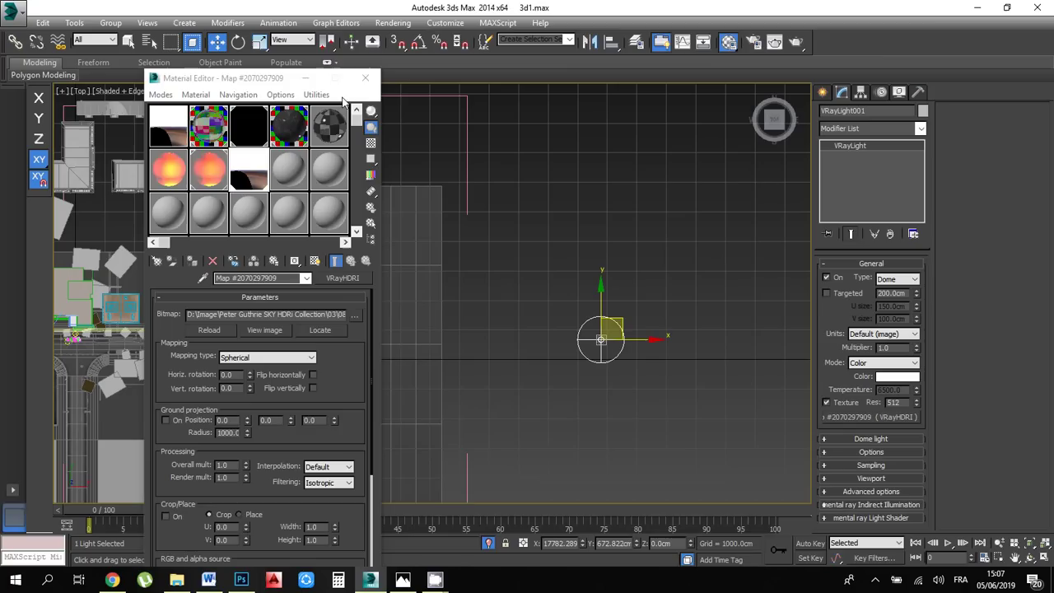
{"action": "left_click", "coordinate": [364, 78]}
{"action": "scroll", "coordinate": [703, 300], "scroll_direction": "down", "scroll_amount": 4}
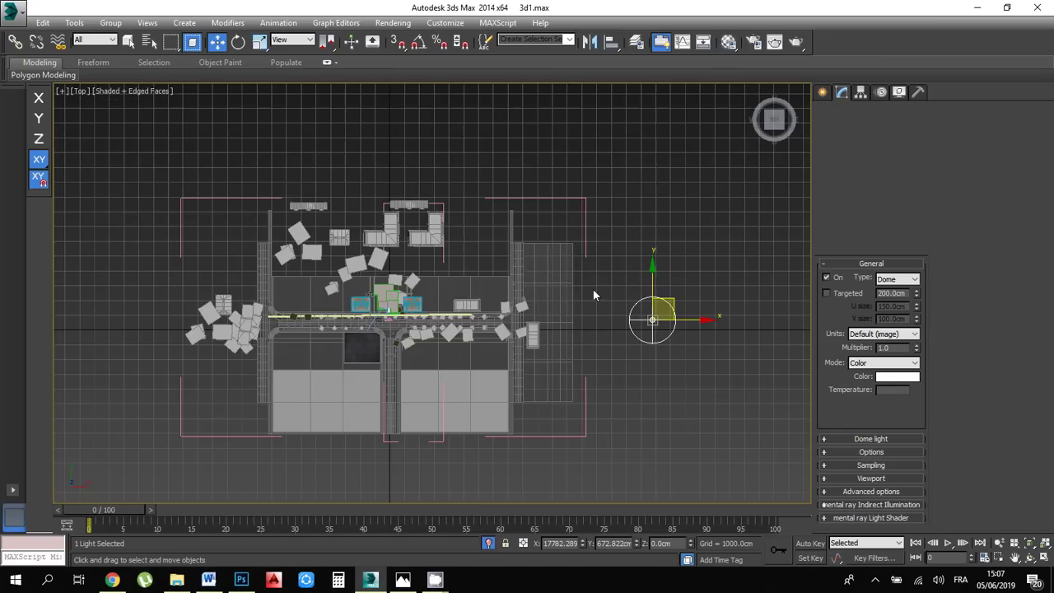
Switch to the camera view and show the Environment Background as the viewport background
{"action": "scroll", "coordinate": [593, 289], "scroll_direction": "down", "scroll_amount": 2}
{"action": "scroll", "coordinate": [511, 290], "scroll_direction": "up", "scroll_amount": 2}
{"action": "key", "text": "c"}
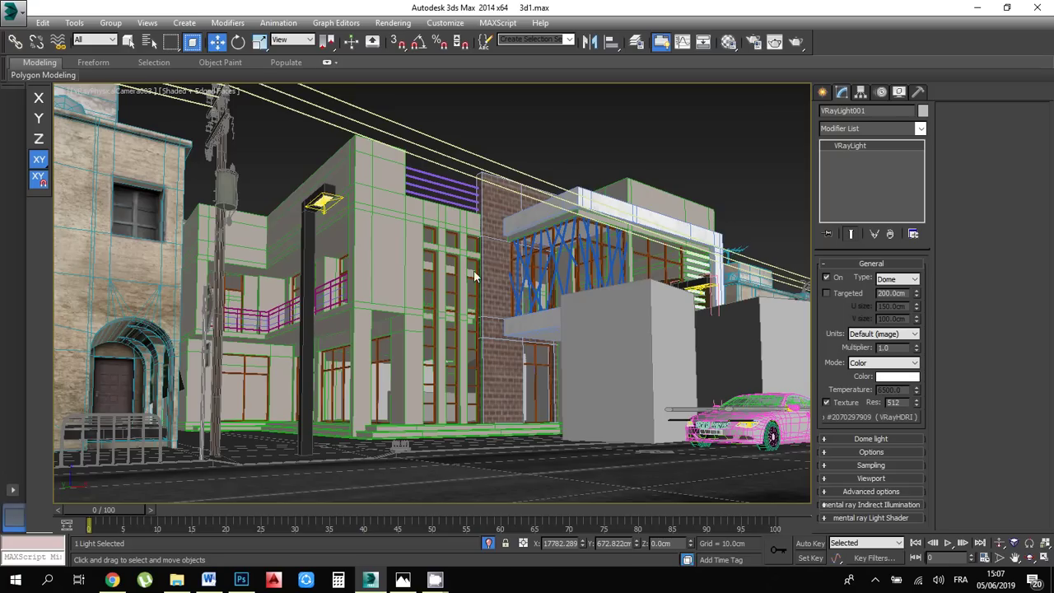
{"action": "left_click", "coordinate": [188, 92]}
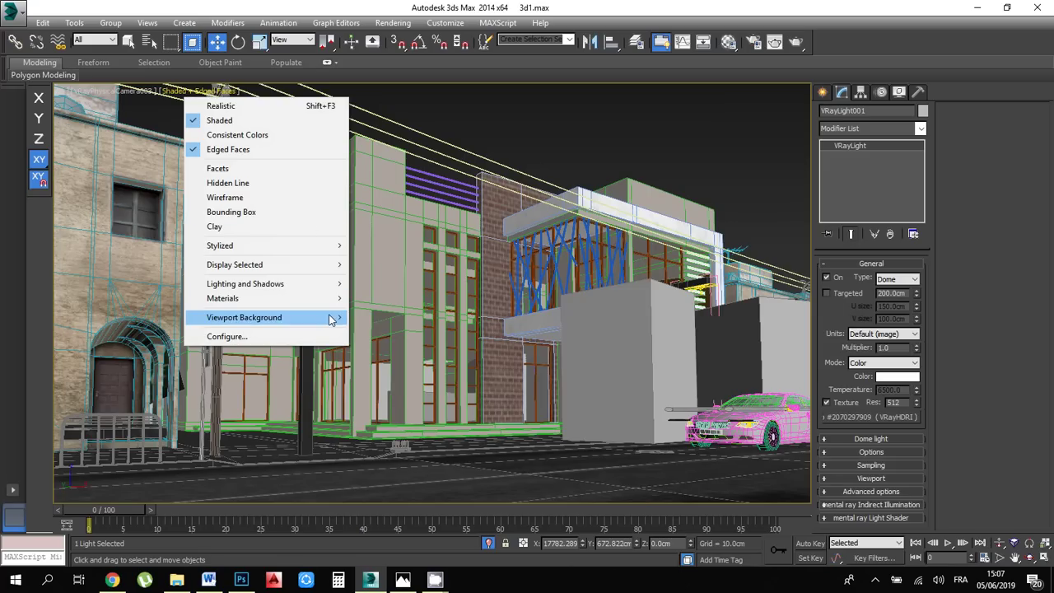
{"action": "mouse_move", "coordinate": [330, 319]}
{"action": "left_click", "coordinate": [431, 351]}
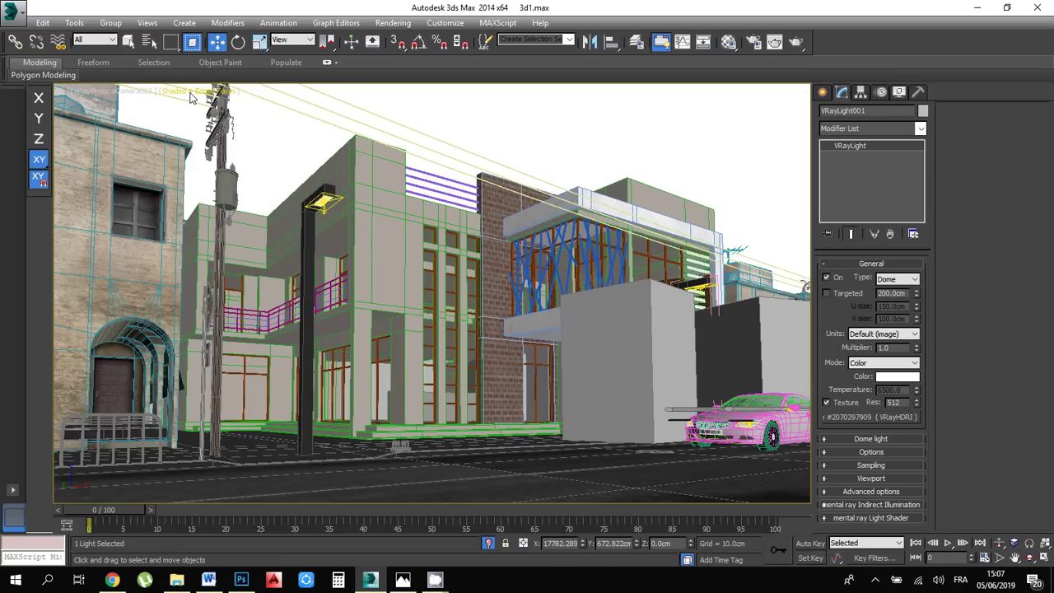
Set the camera view's viewport background back to Gradient Color and deselect the dome light
{"action": "left_click", "coordinate": [190, 96]}
{"action": "mouse_move", "coordinate": [296, 319]}
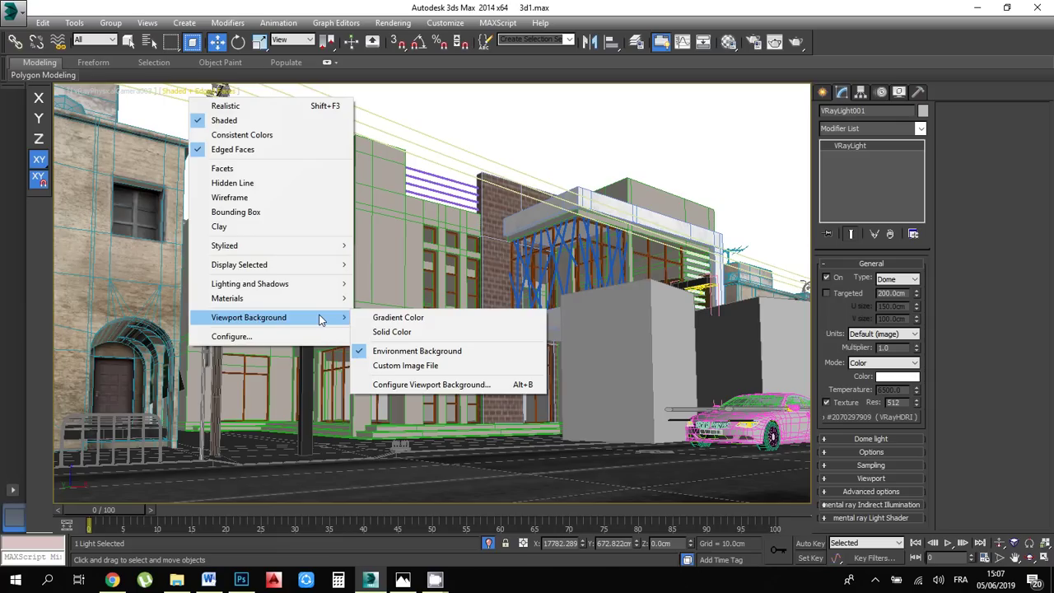
{"action": "left_click", "coordinate": [380, 319]}
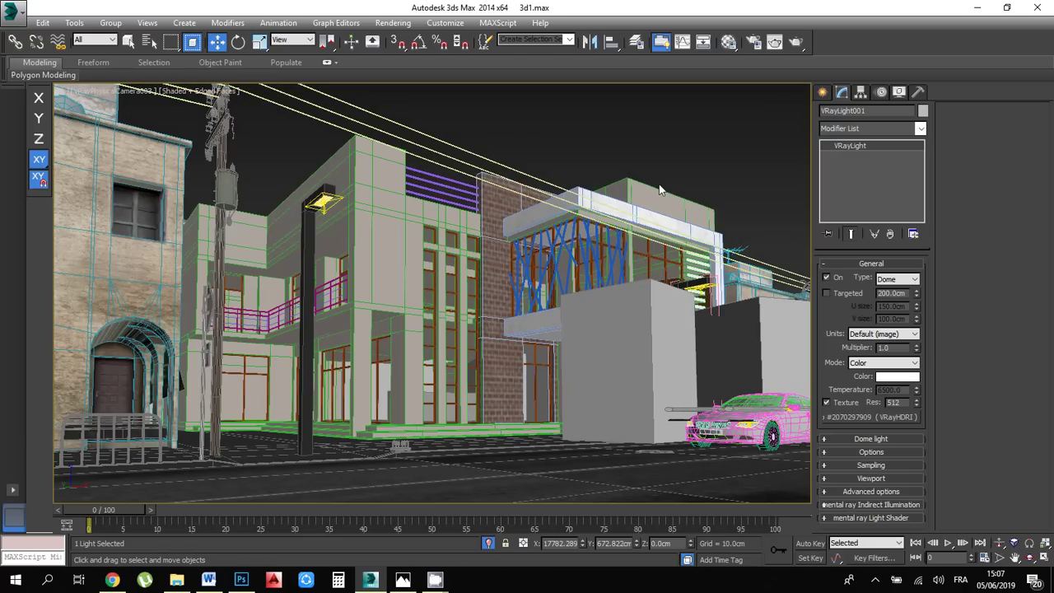
{"action": "left_click", "coordinate": [529, 137]}
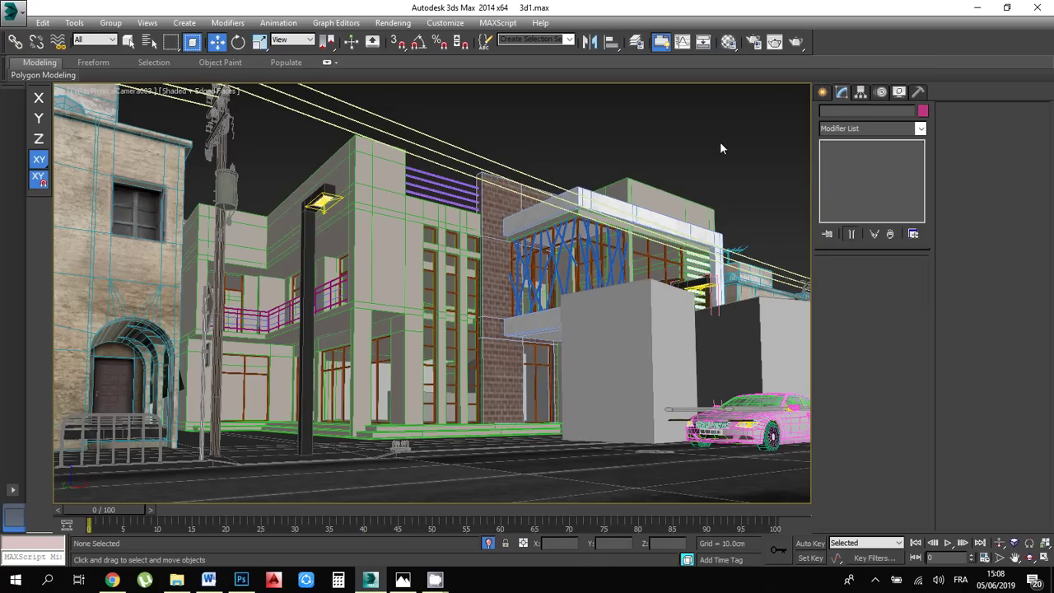
Review the HDRI map's mapping, rotation and processing parameters in the Material Editor and close it
{"action": "left_click", "coordinate": [725, 47]}
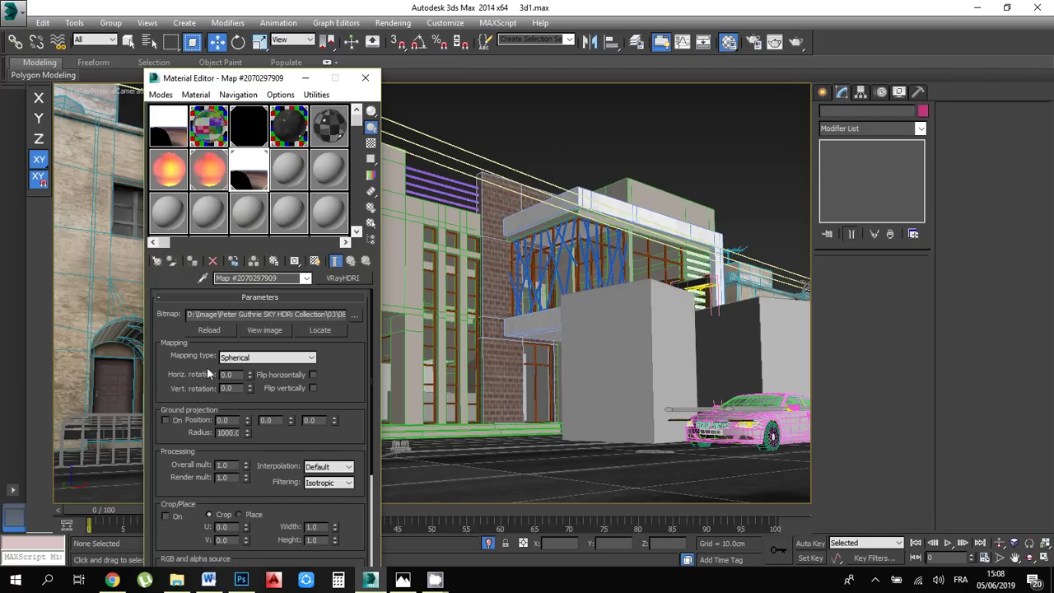
{"action": "scroll", "coordinate": [200, 379], "scroll_direction": "down", "scroll_amount": 1}
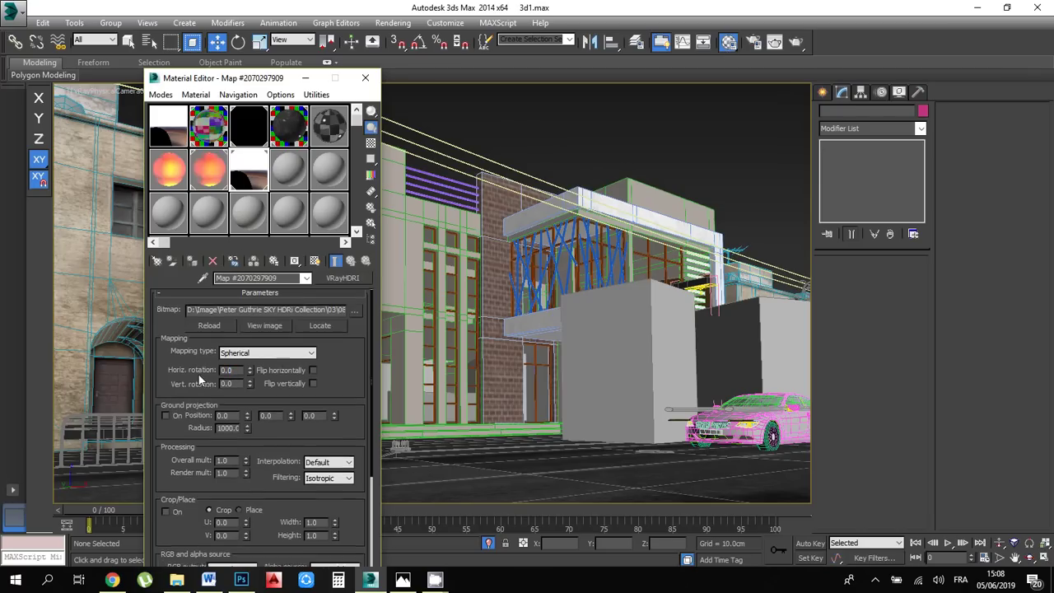
{"action": "scroll", "coordinate": [200, 379], "scroll_direction": "down", "scroll_amount": 4}
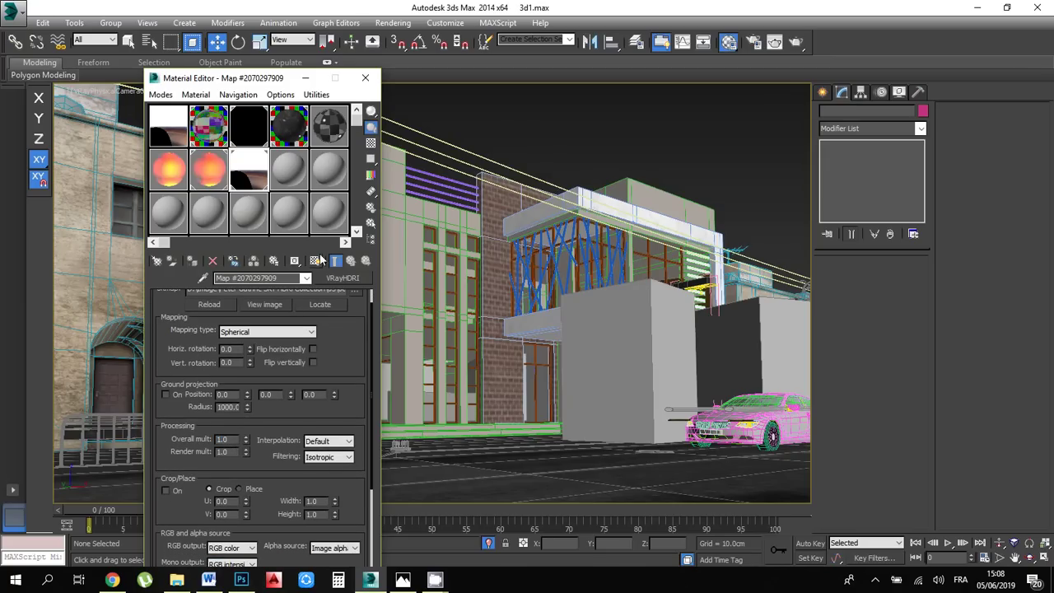
{"action": "left_click", "coordinate": [365, 77]}
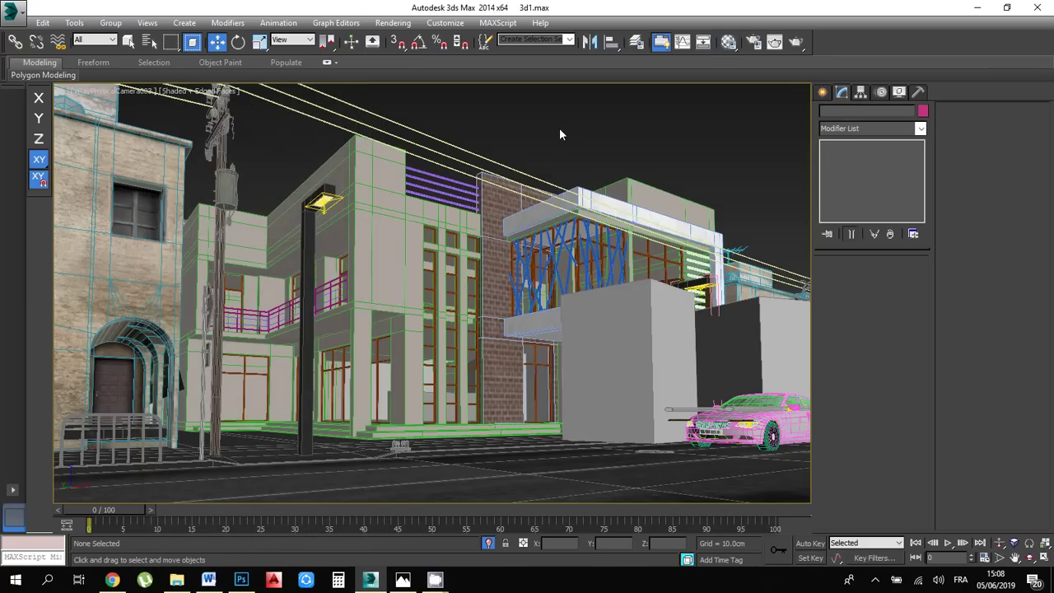
Switch to the Top view and hide every object category except Cameras
{"action": "key", "text": "t"}
{"action": "scroll", "coordinate": [527, 259], "scroll_direction": "down", "scroll_amount": 4}
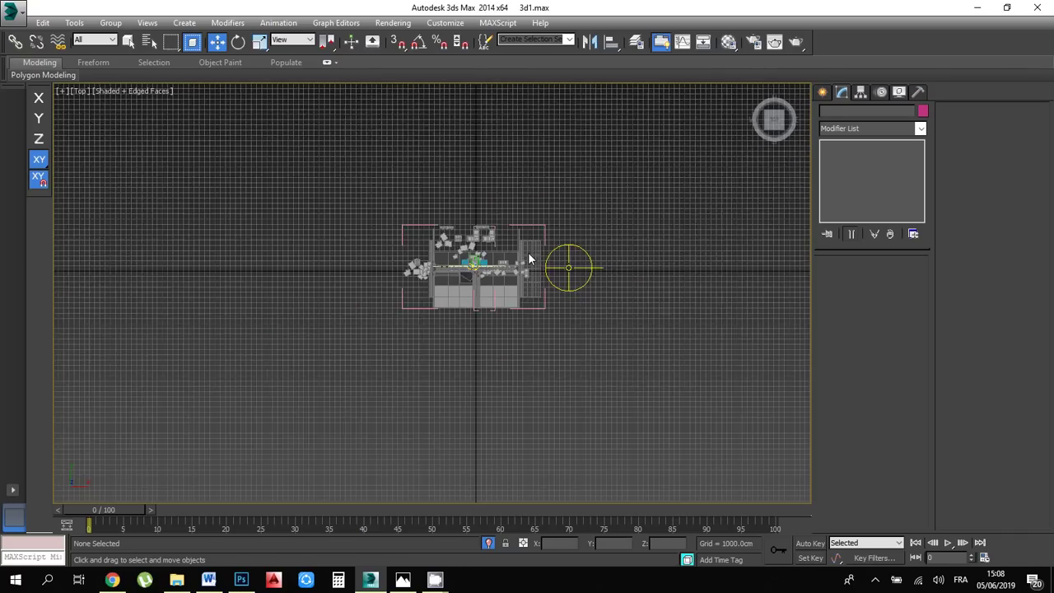
{"action": "scroll", "coordinate": [527, 260], "scroll_direction": "up", "scroll_amount": 1}
{"action": "scroll", "coordinate": [502, 264], "scroll_direction": "up", "scroll_amount": 4}
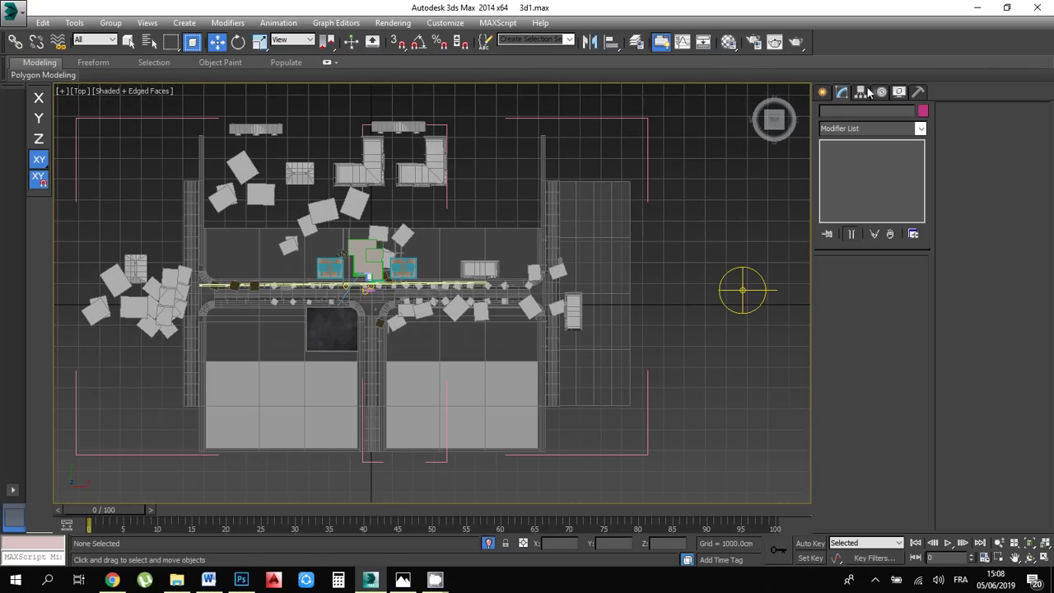
{"action": "left_click", "coordinate": [897, 92]}
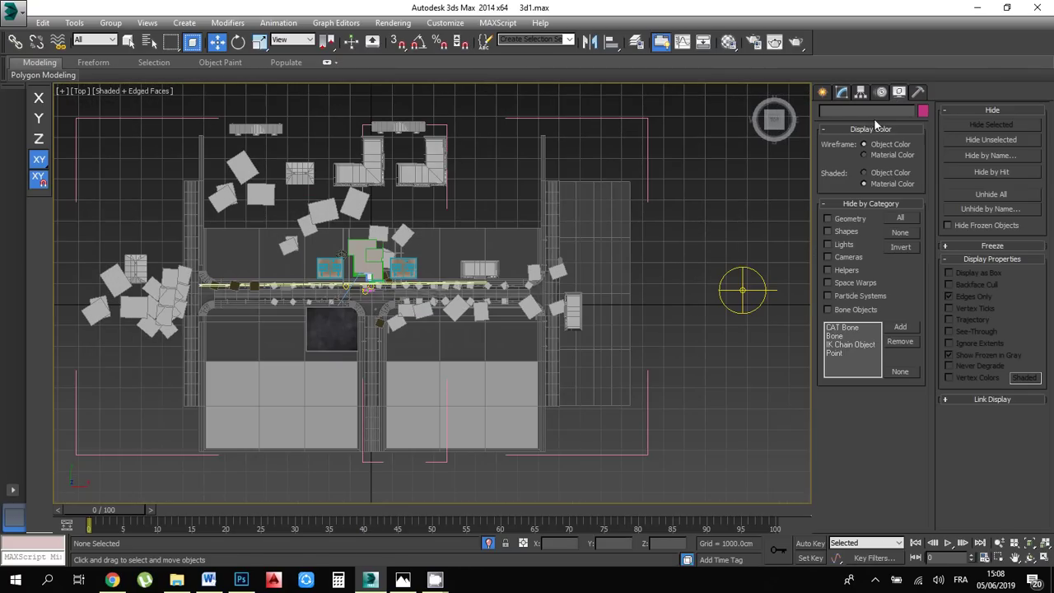
{"action": "left_click", "coordinate": [828, 257]}
{"action": "left_click", "coordinate": [900, 247]}
Select the VRay physical camera, try an f-number of 3 and set it back to 8
{"action": "scroll", "coordinate": [316, 298], "scroll_direction": "up", "scroll_amount": 6}
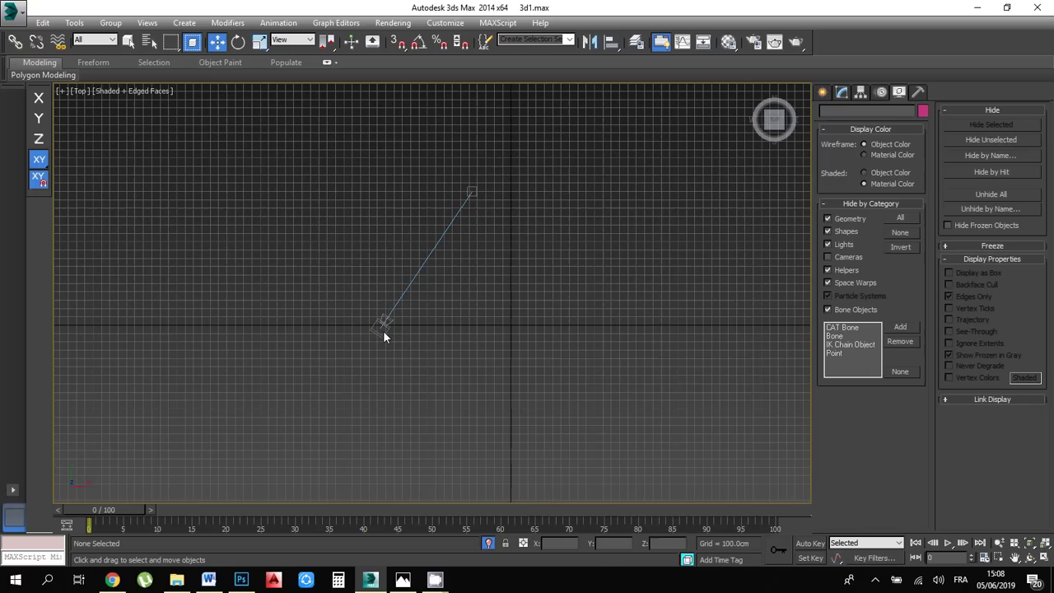
{"action": "left_click", "coordinate": [378, 323]}
{"action": "left_click", "coordinate": [841, 92]}
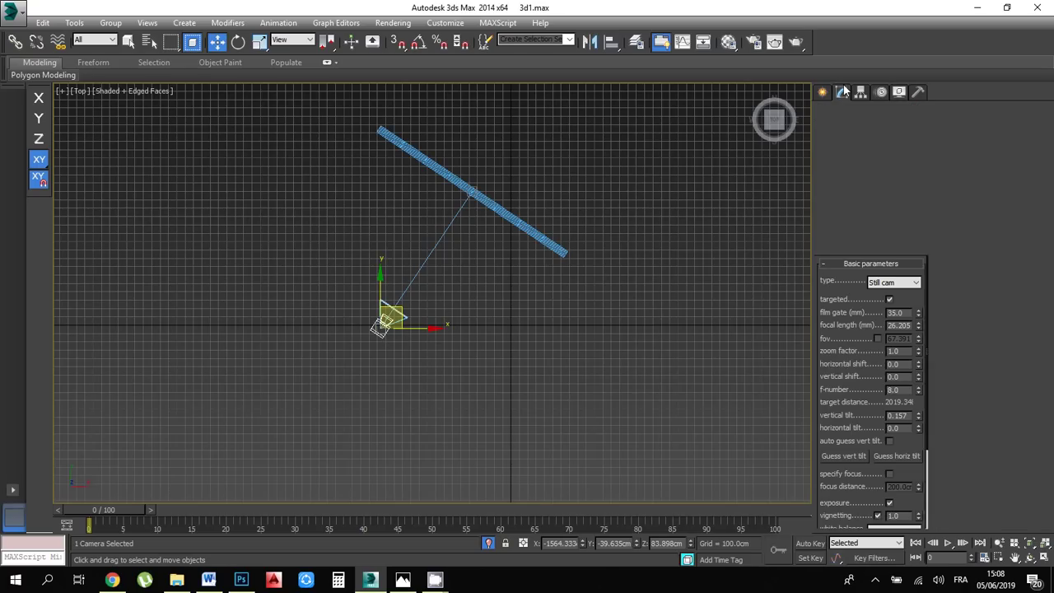
{"action": "left_click_drag", "start_coordinate": [828, 373], "coordinate": [841, 285]}
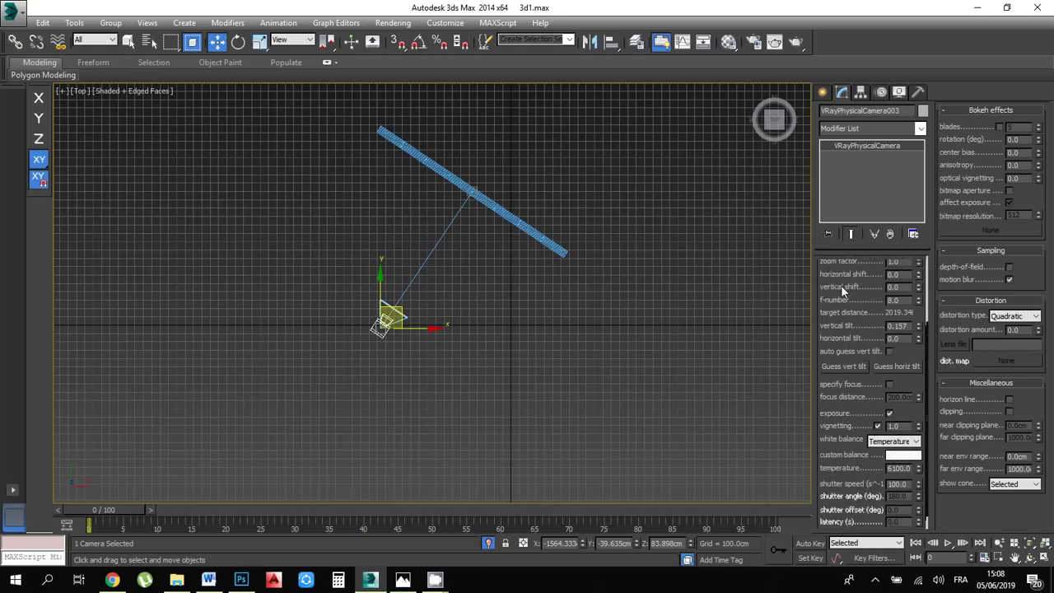
{"action": "scroll", "coordinate": [841, 287], "scroll_direction": "up", "scroll_amount": 1}
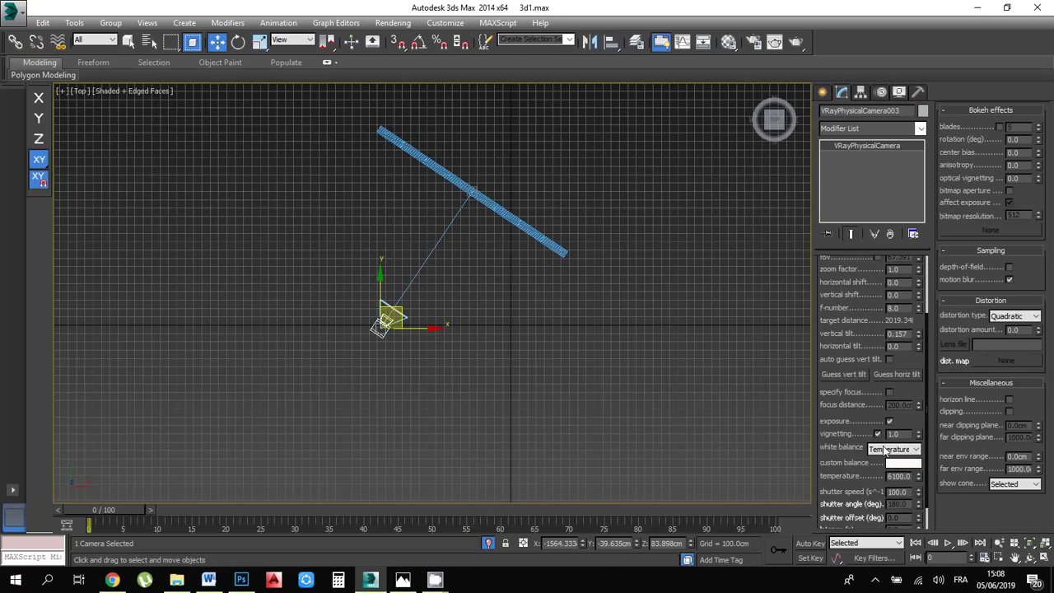
{"action": "scroll", "coordinate": [862, 321], "scroll_direction": "up", "scroll_amount": 2}
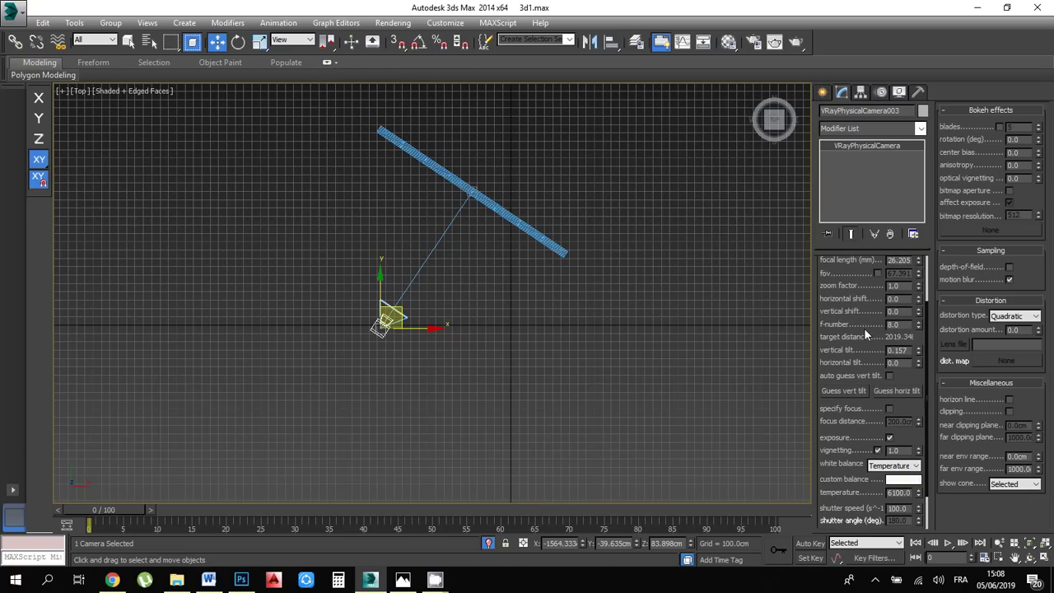
{"action": "scroll", "coordinate": [863, 332], "scroll_direction": "up", "scroll_amount": 1}
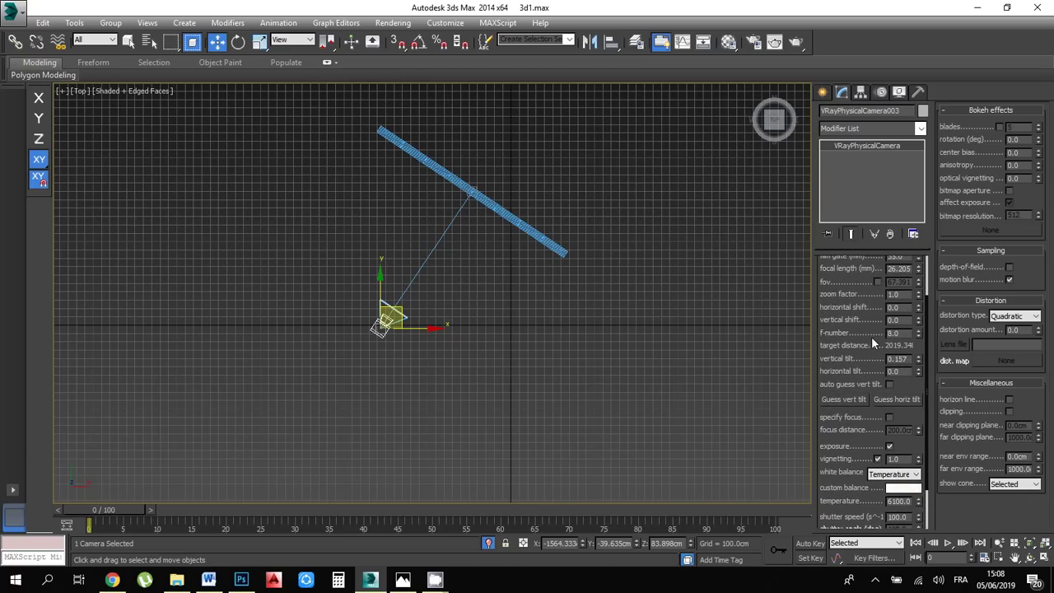
{"action": "double_click", "coordinate": [898, 332]}
{"action": "type", "text": "3"}
{"action": "key", "text": "Return"}
{"action": "type", "text": "8"}
{"action": "key", "text": "Return"}
Set the physical camera's white balance to D65 and its shutter speed to 200
{"action": "scroll", "coordinate": [853, 334], "scroll_direction": "down", "scroll_amount": 4}
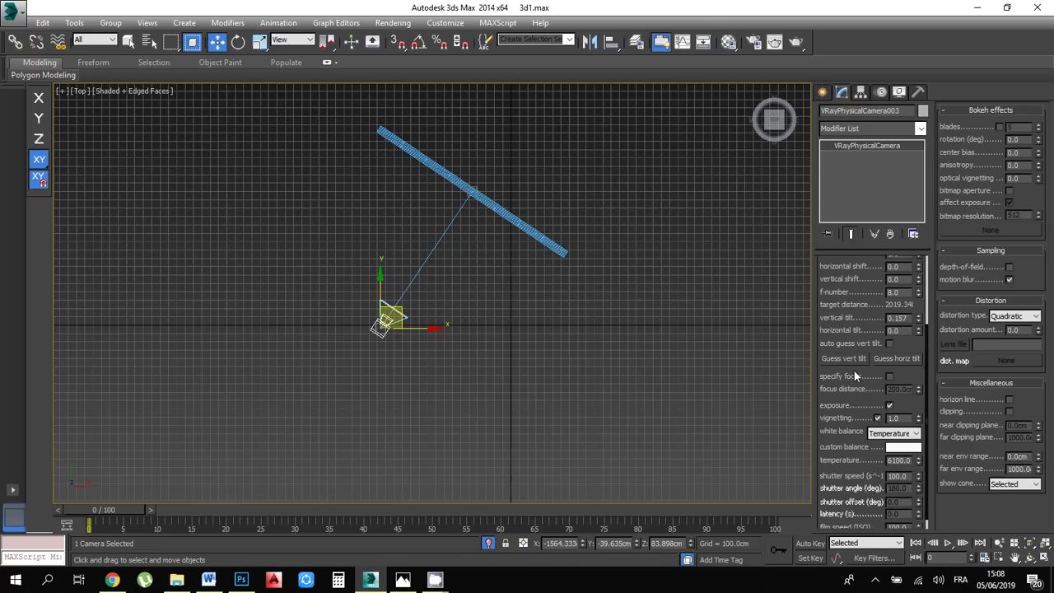
{"action": "left_click", "coordinate": [902, 436]}
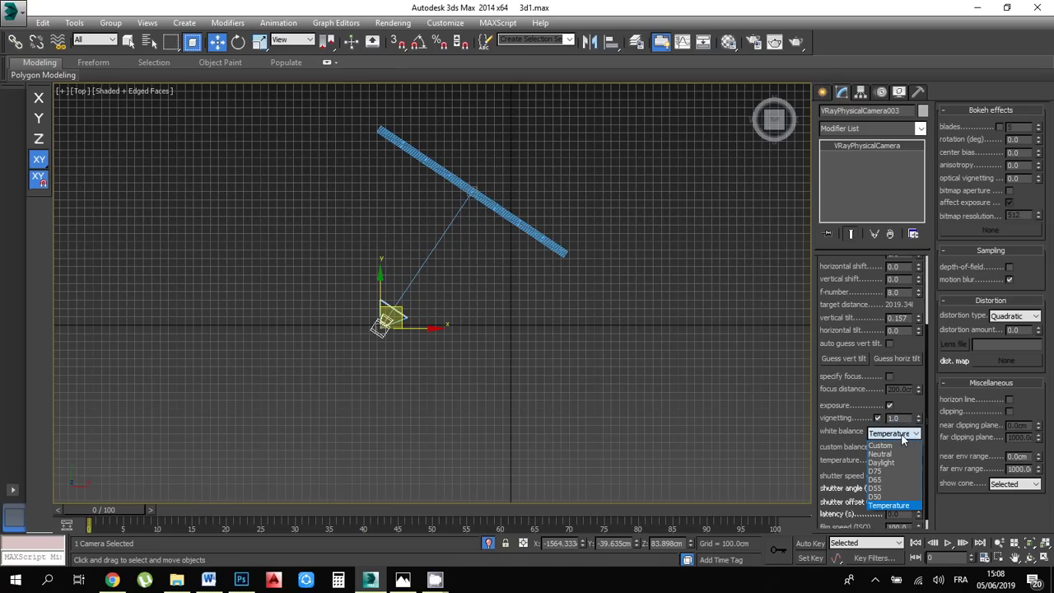
{"action": "left_click", "coordinate": [879, 480]}
{"action": "scroll", "coordinate": [852, 443], "scroll_direction": "down", "scroll_amount": 1}
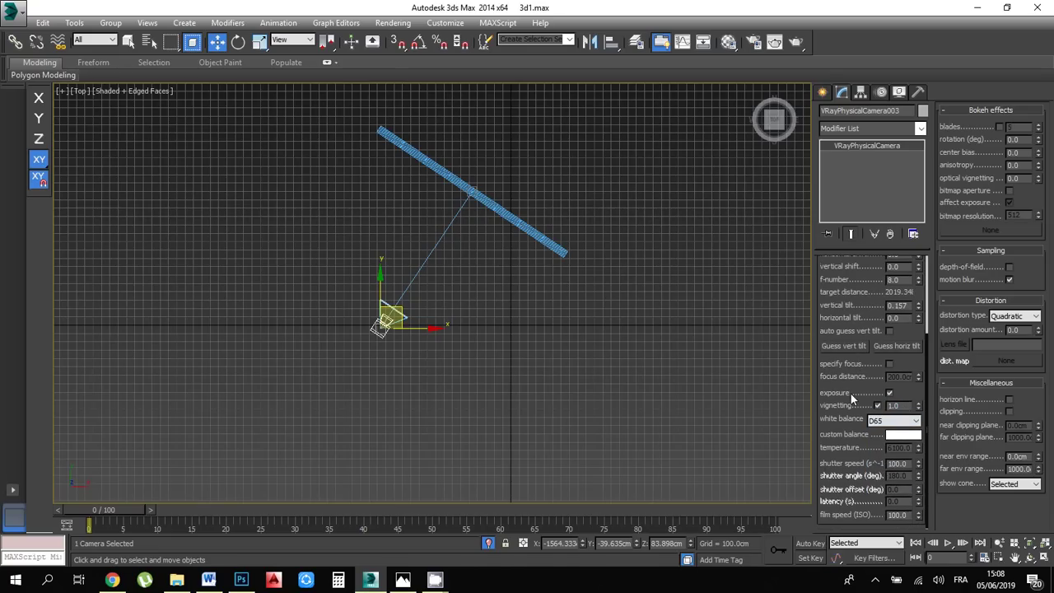
{"action": "double_click", "coordinate": [897, 464]}
{"action": "type", "text": "200"}
{"action": "scroll", "coordinate": [846, 412], "scroll_direction": "up", "scroll_amount": 5}
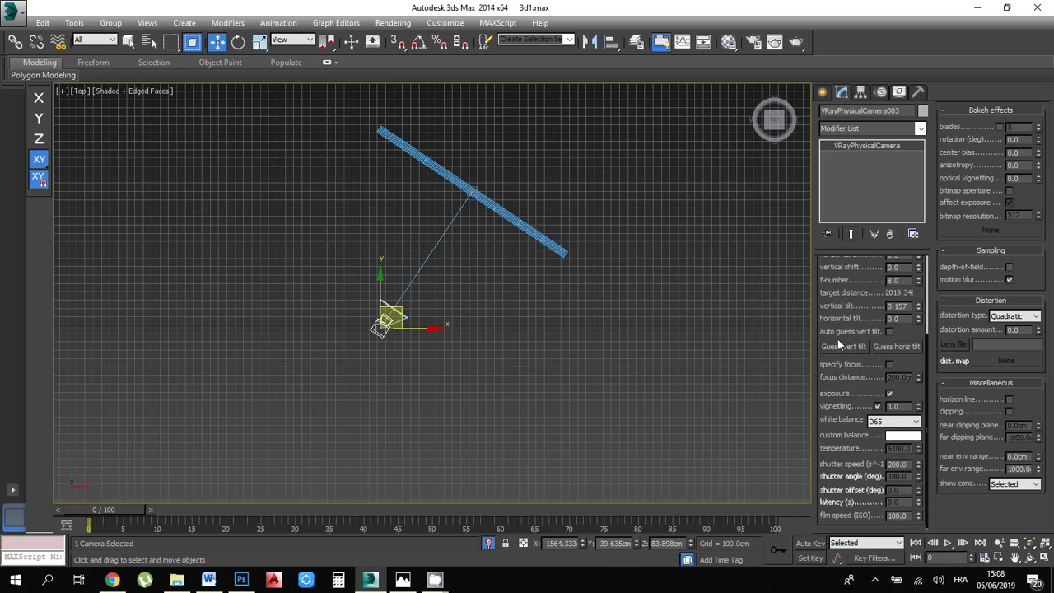
{"action": "scroll", "coordinate": [846, 433], "scroll_direction": "up", "scroll_amount": 1}
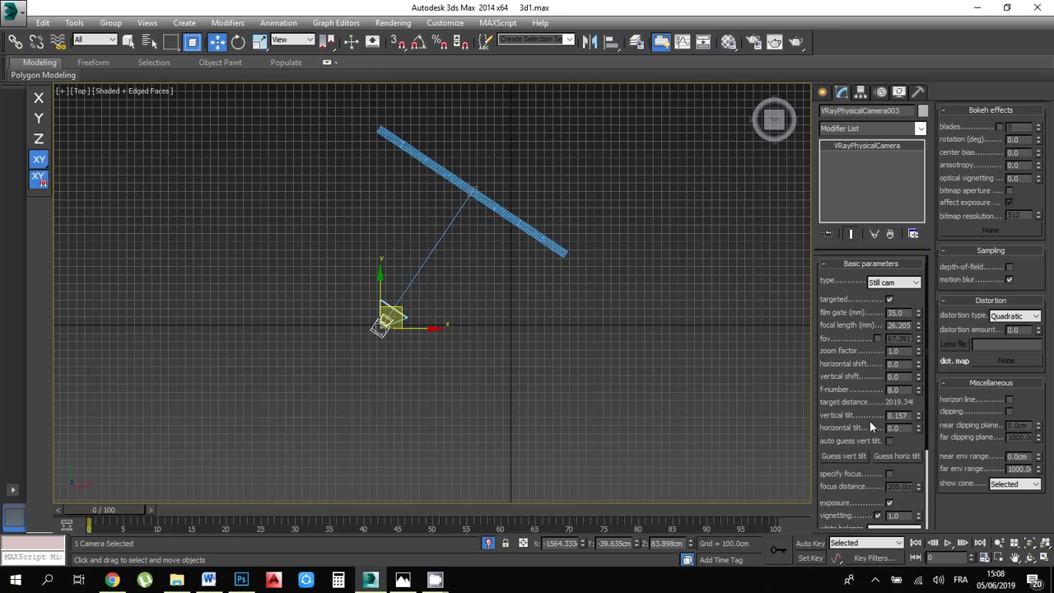
{"action": "scroll", "coordinate": [847, 370], "scroll_direction": "down", "scroll_amount": 3}
{"action": "scroll", "coordinate": [853, 391], "scroll_direction": "up", "scroll_amount": 3}
Reselect the physical camera and inspect the camera and its view cone from an orbited angle
{"action": "left_click", "coordinate": [495, 309]}
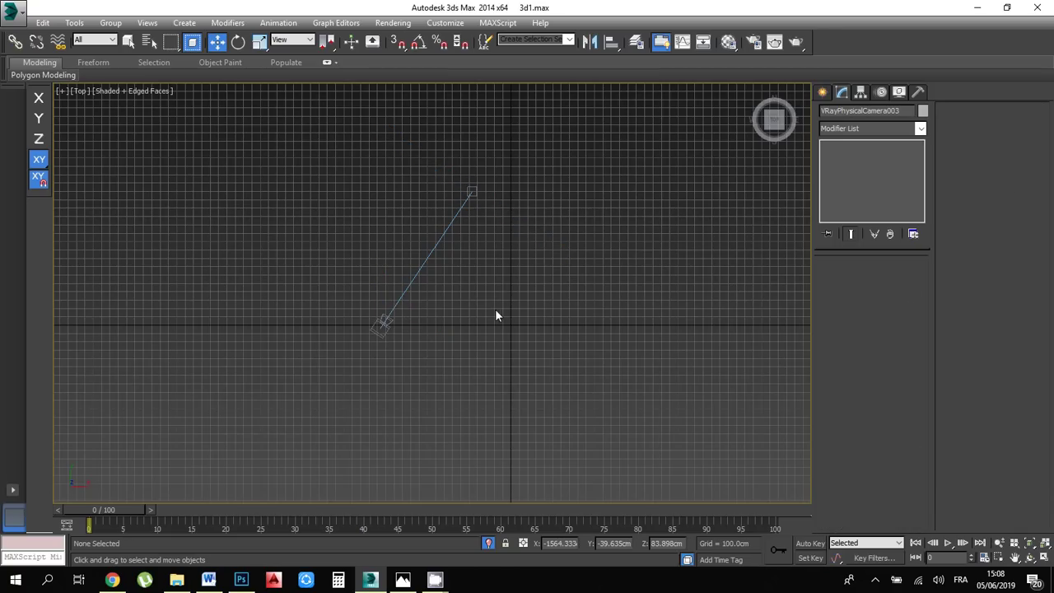
{"action": "left_click", "coordinate": [382, 326]}
{"action": "left_click", "coordinate": [638, 360]}
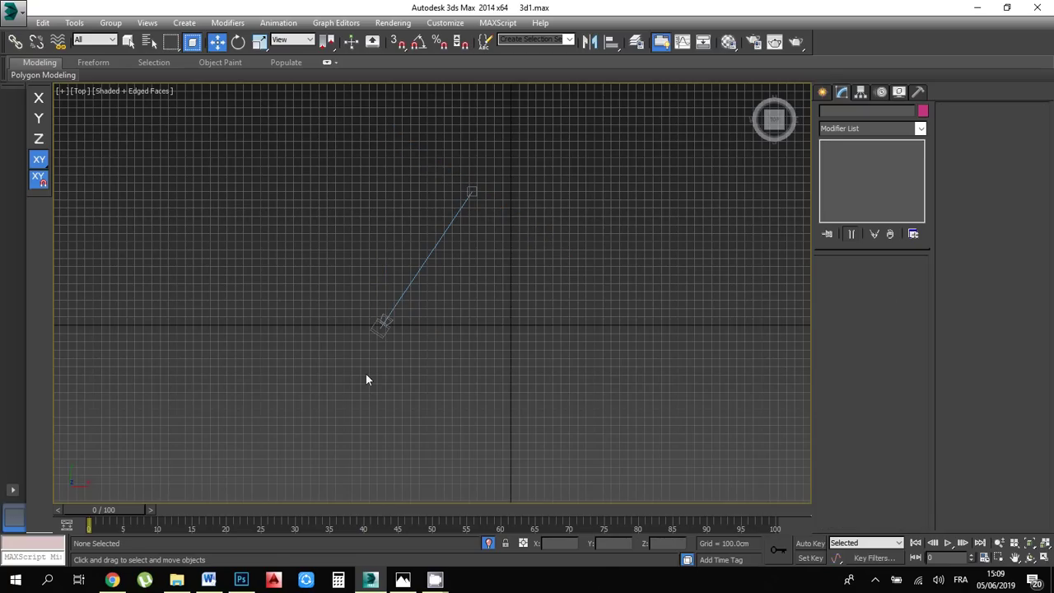
{"action": "left_click", "coordinate": [384, 323]}
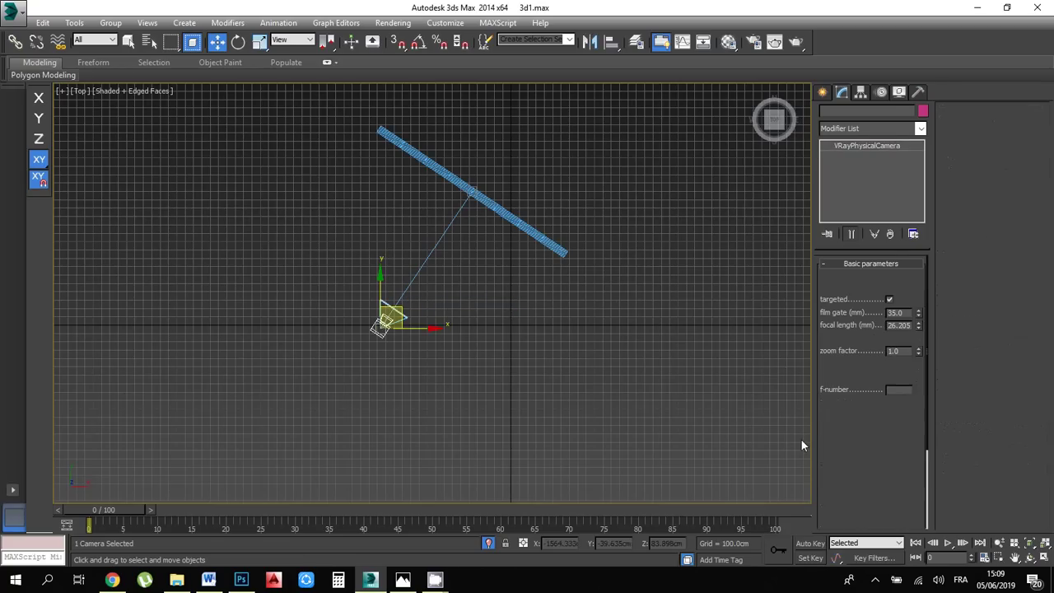
{"action": "left_click", "coordinate": [1029, 557]}
{"action": "left_click_drag", "start_coordinate": [485, 336], "coordinate": [593, 272]}
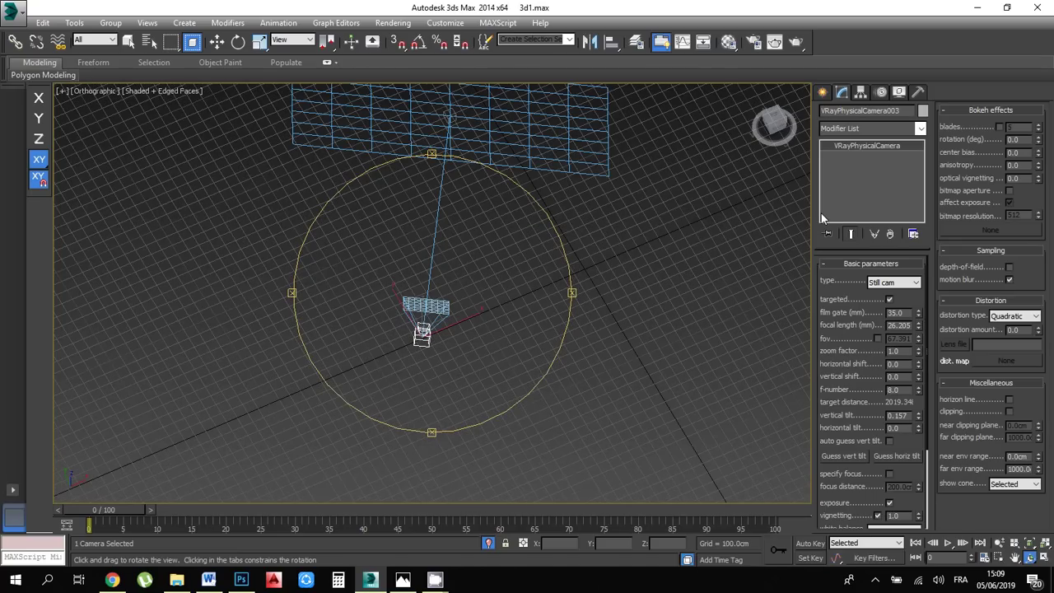
{"action": "left_click_drag", "start_coordinate": [482, 360], "coordinate": [371, 173]}
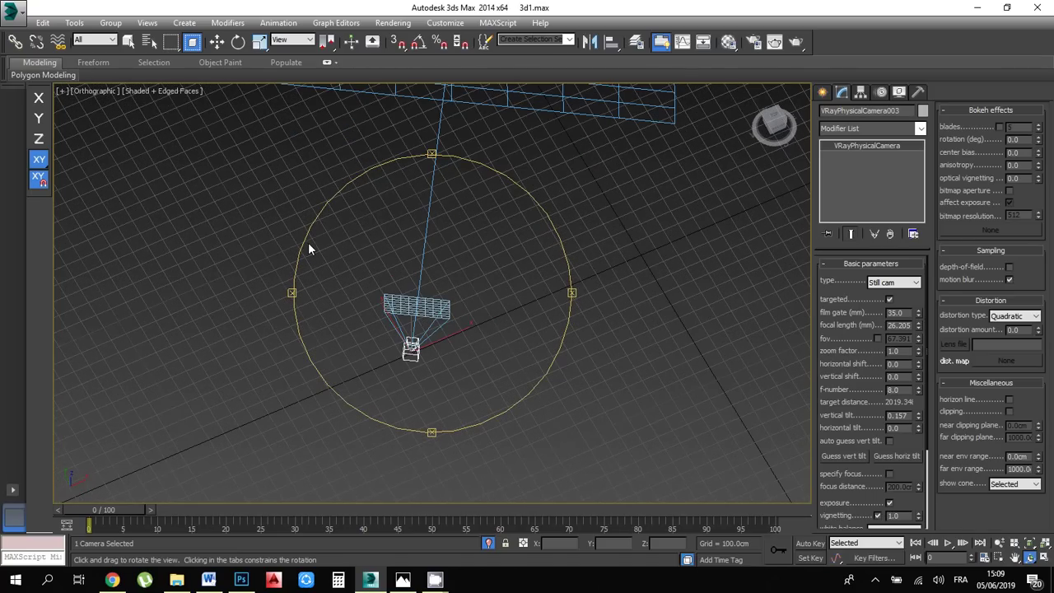
Return to the physical camera's view, clear the selection and unhide all object categories
{"action": "key", "text": "c"}
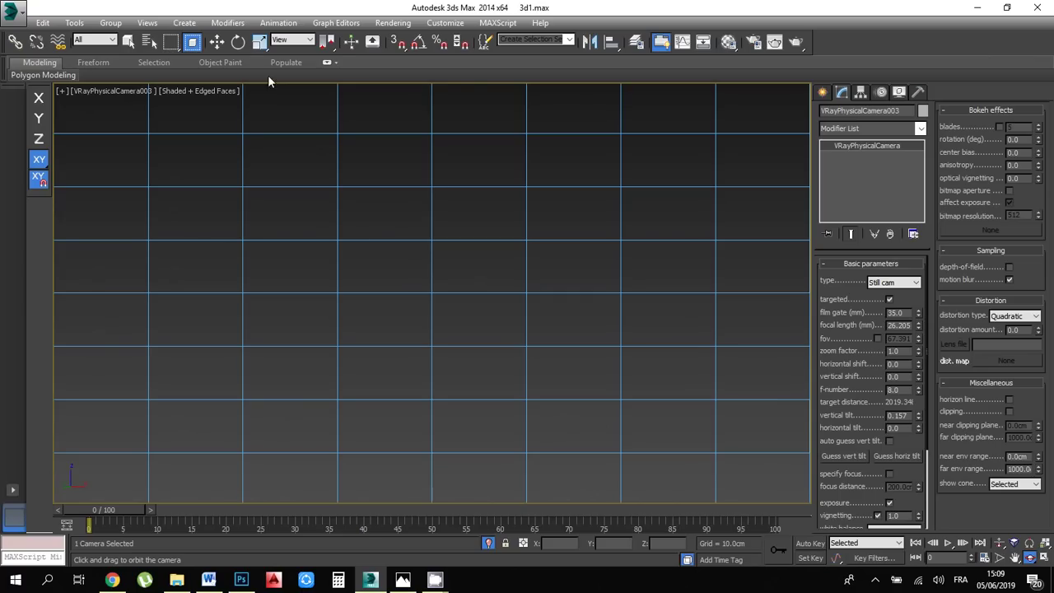
{"action": "left_click", "coordinate": [217, 41]}
{"action": "left_click", "coordinate": [474, 217]}
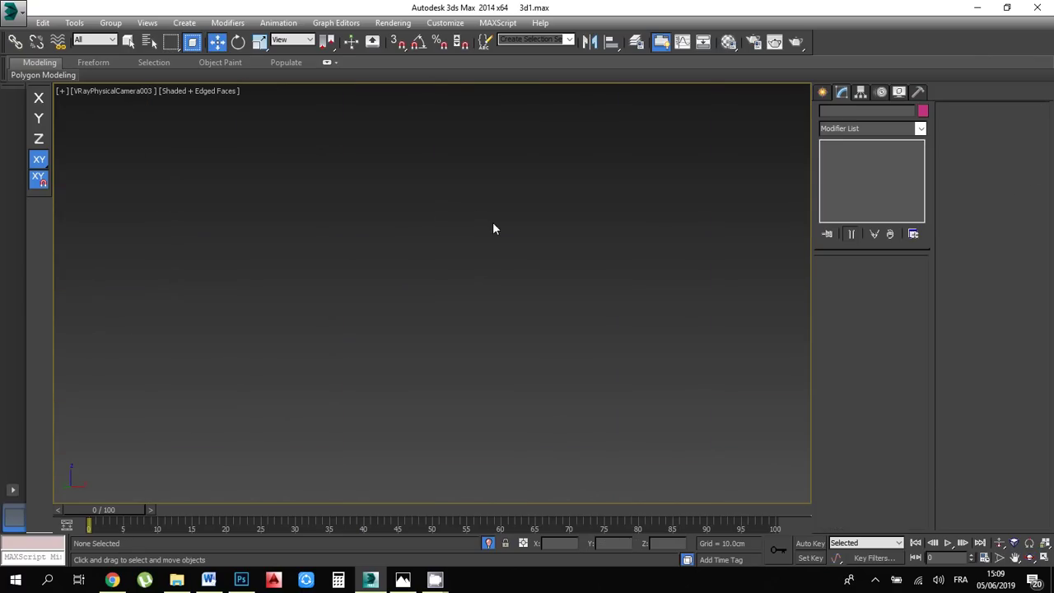
{"action": "left_click", "coordinate": [902, 92]}
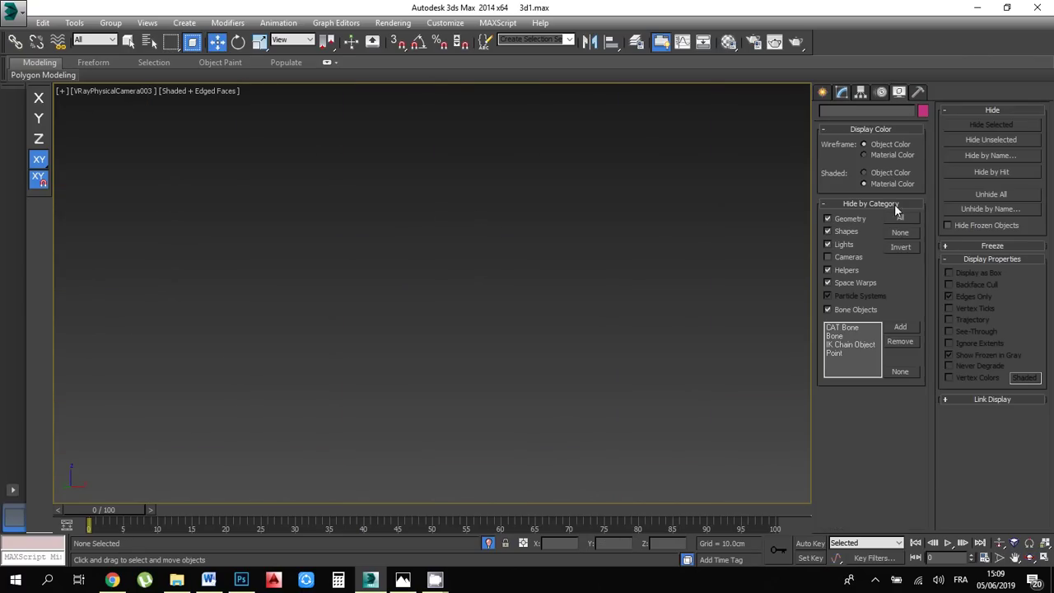
{"action": "left_click", "coordinate": [899, 231]}
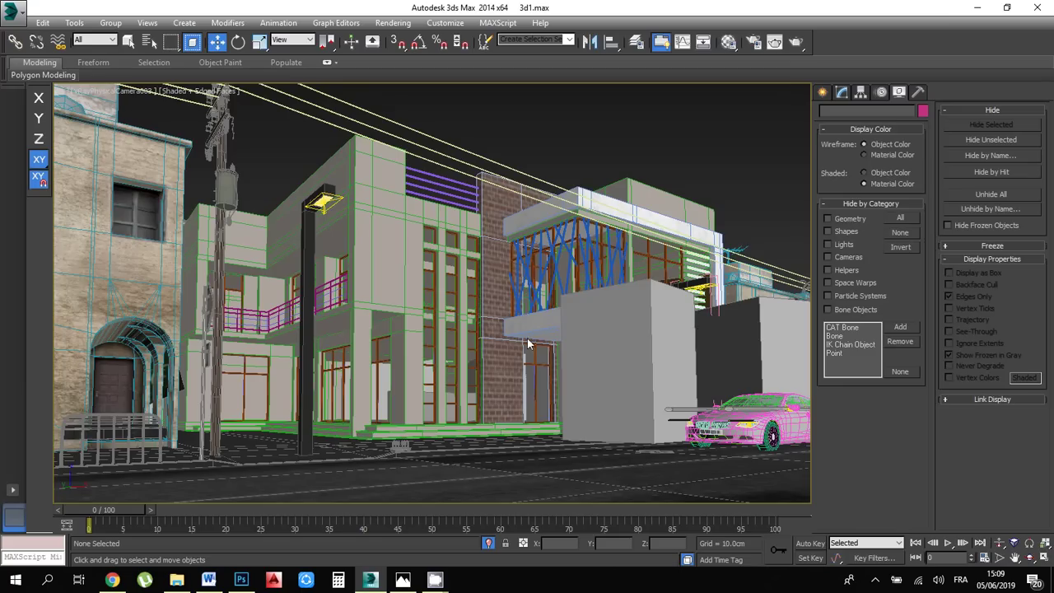
Open the Render Setup and turn off Max subdivs for the V-Ray bucket image sampler
{"action": "left_click", "coordinate": [392, 22]}
{"action": "left_click", "coordinate": [404, 52]}
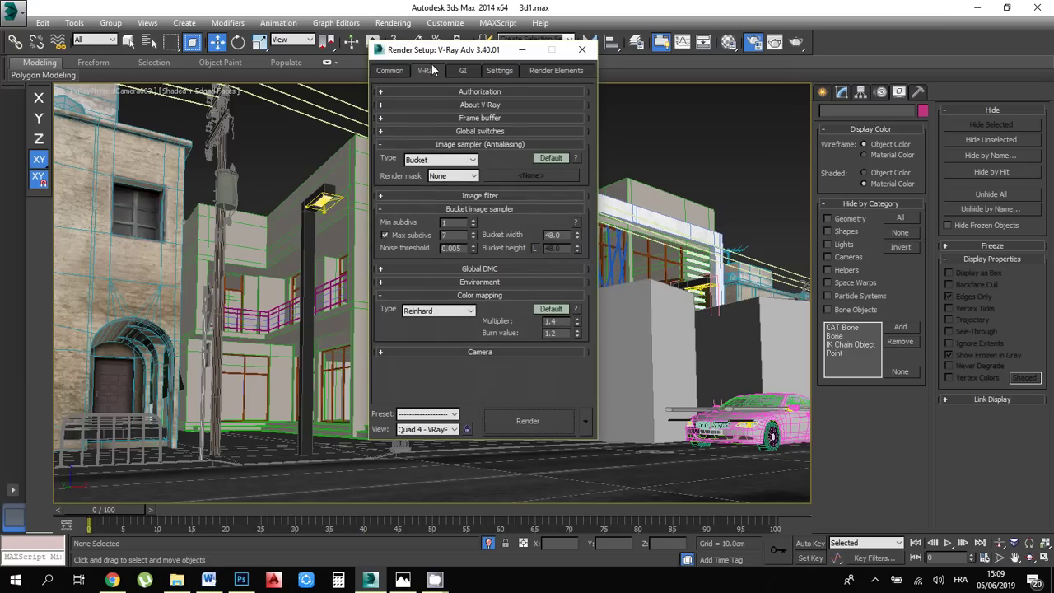
{"action": "left_click", "coordinate": [384, 235]}
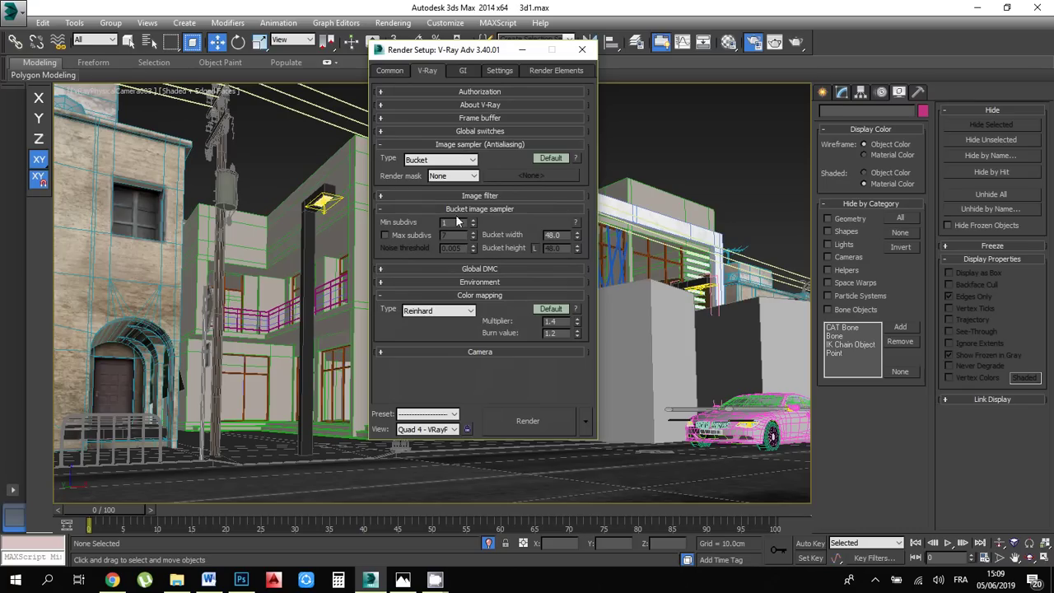
Set the brute force GI subdivs to 8 in the global illumination settings
{"action": "left_click", "coordinate": [459, 70]}
{"action": "left_click", "coordinate": [457, 157]}
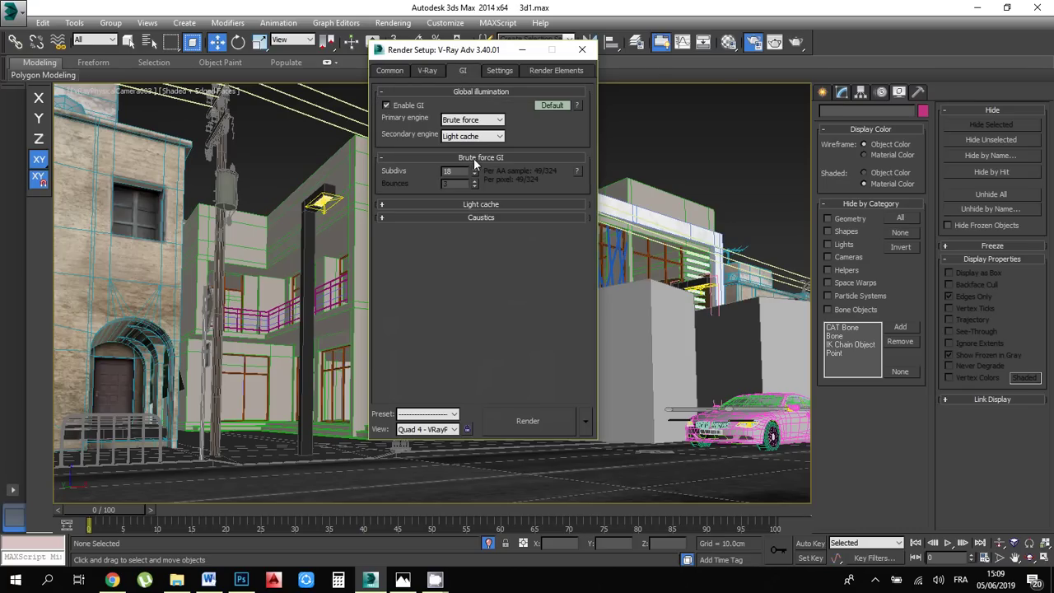
{"action": "left_click", "coordinate": [455, 172]}
{"action": "type", "text": "8"}
Set the light cache subdivs to 1000 and its sample size to 0.02
{"action": "left_click", "coordinate": [469, 204]}
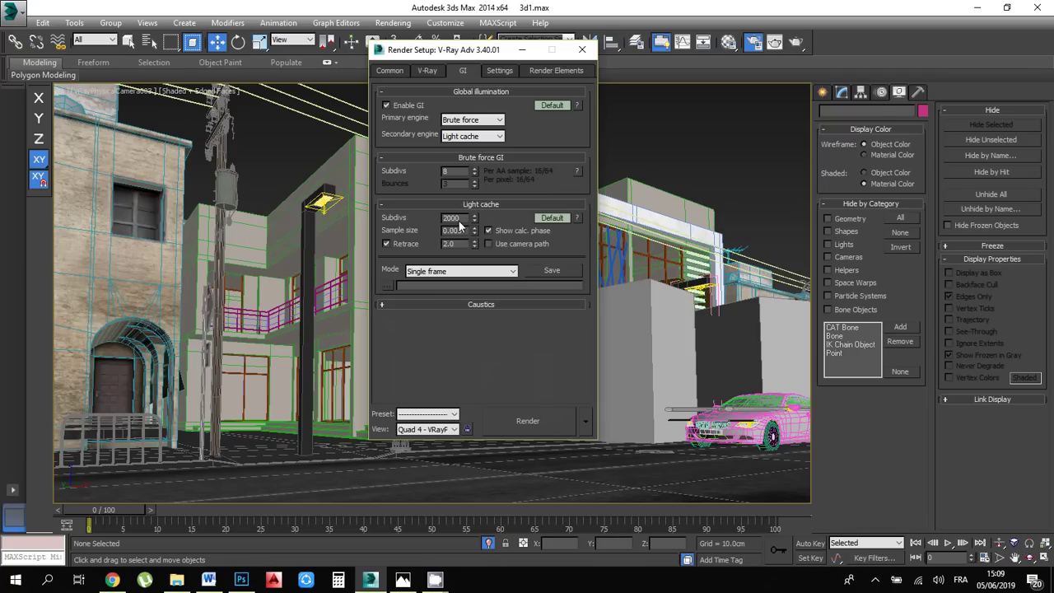
{"action": "double_click", "coordinate": [453, 218]}
{"action": "type", "text": "1000"}
{"action": "left_click", "coordinate": [458, 233]}
{"action": "type", "text": "0.02"}
{"action": "left_click", "coordinate": [486, 303]}
{"action": "left_click", "coordinate": [497, 71]}
Enable Max subdivs for the bucket image sampler, with a value of 4 and a noise threshold of 0.01
{"action": "left_click", "coordinate": [427, 71]}
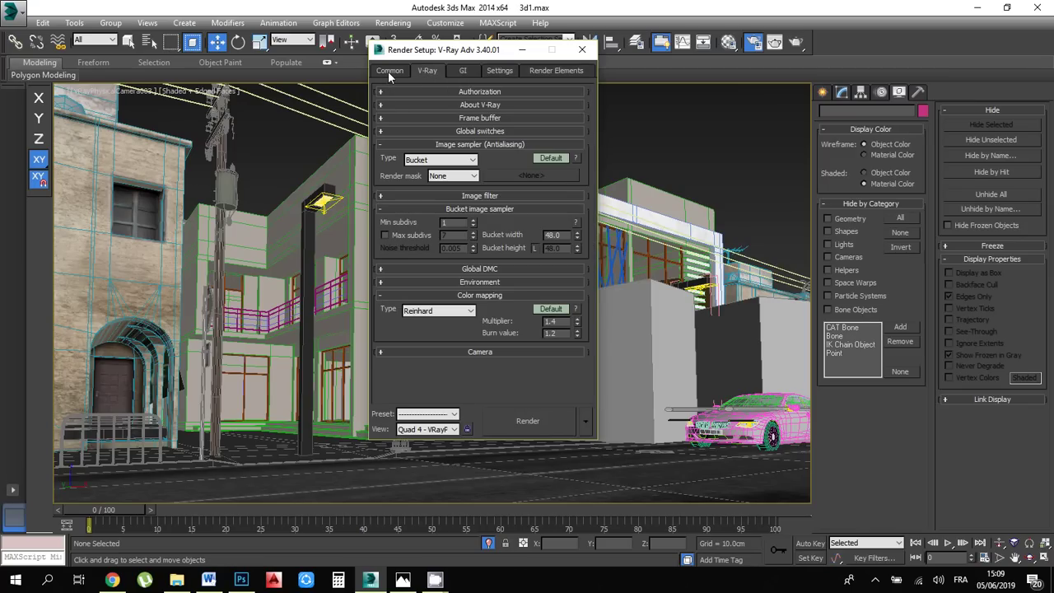
{"action": "left_click", "coordinate": [385, 236]}
{"action": "type", "text": "4"}
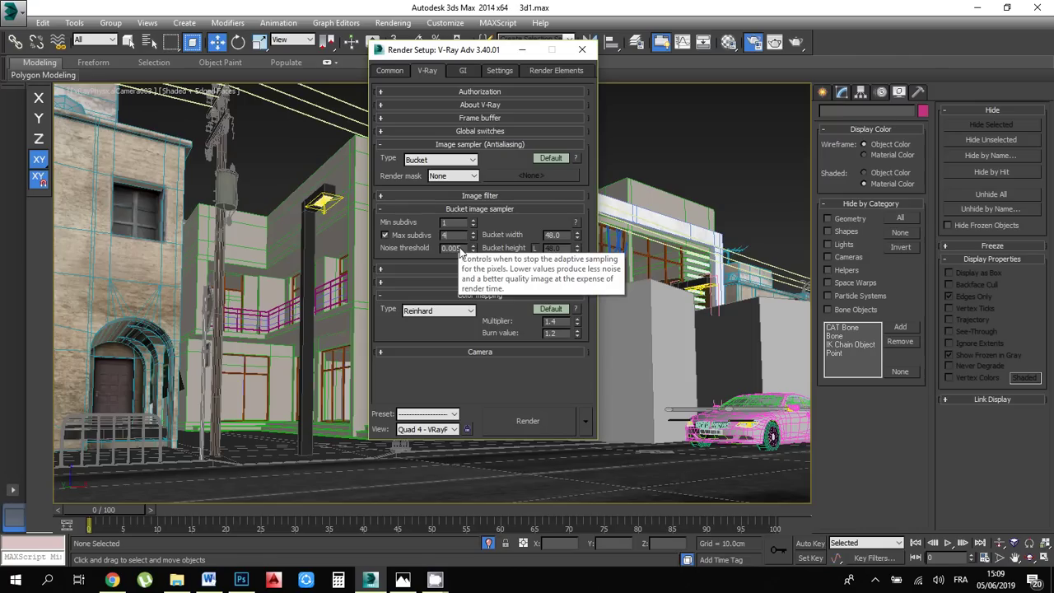
{"action": "left_click", "coordinate": [452, 248]}
{"action": "type", "text": "0.01"}
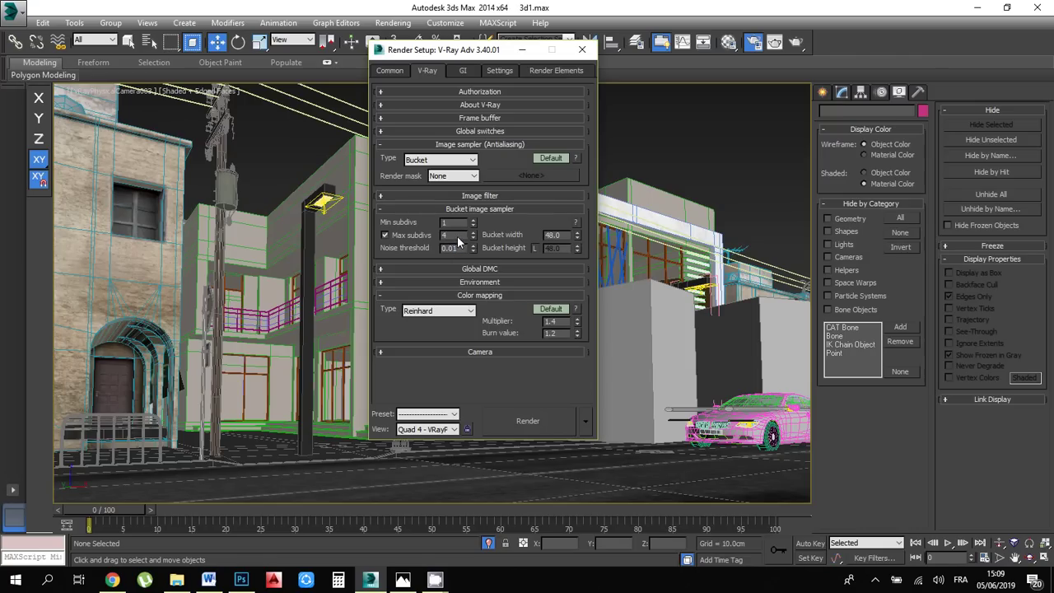
{"action": "left_click", "coordinate": [443, 224]}
Check the common output size settings, close the Render Setup and start a test render of the camera view
{"action": "left_click", "coordinate": [390, 70]}
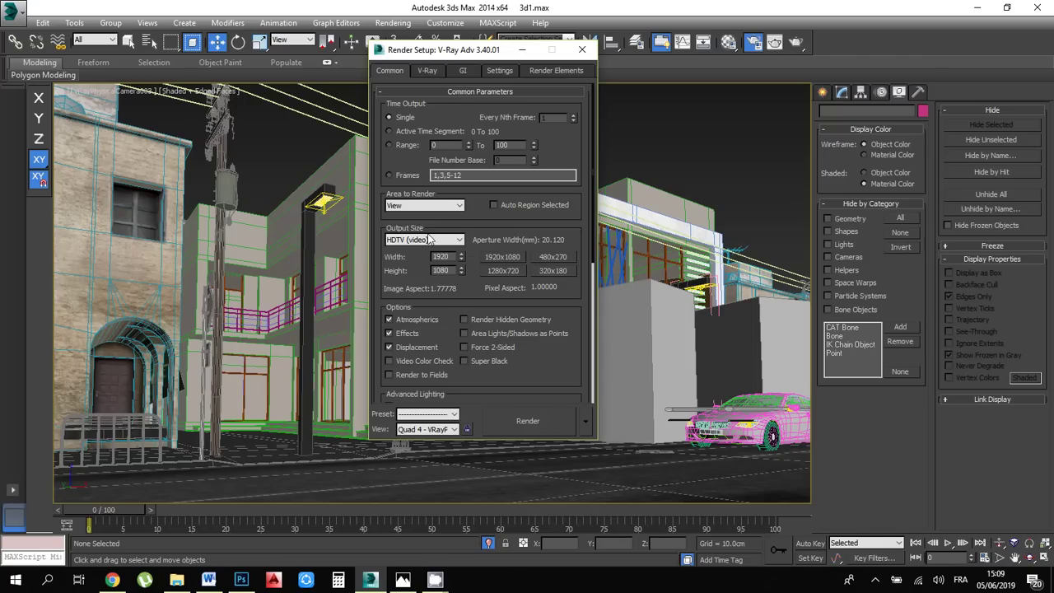
{"action": "left_click", "coordinate": [581, 50]}
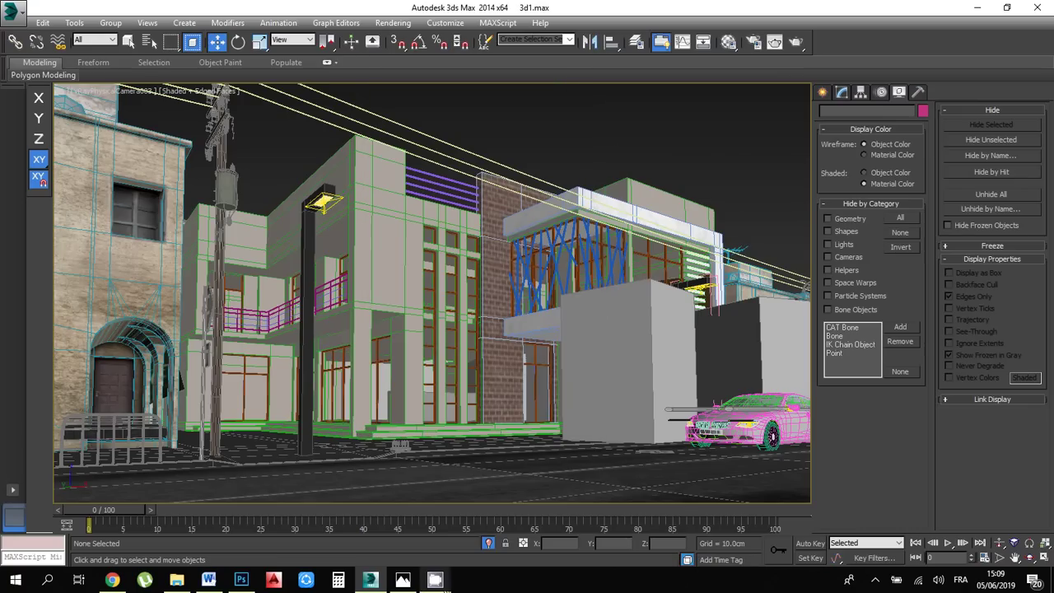
{"action": "left_click", "coordinate": [795, 42]}
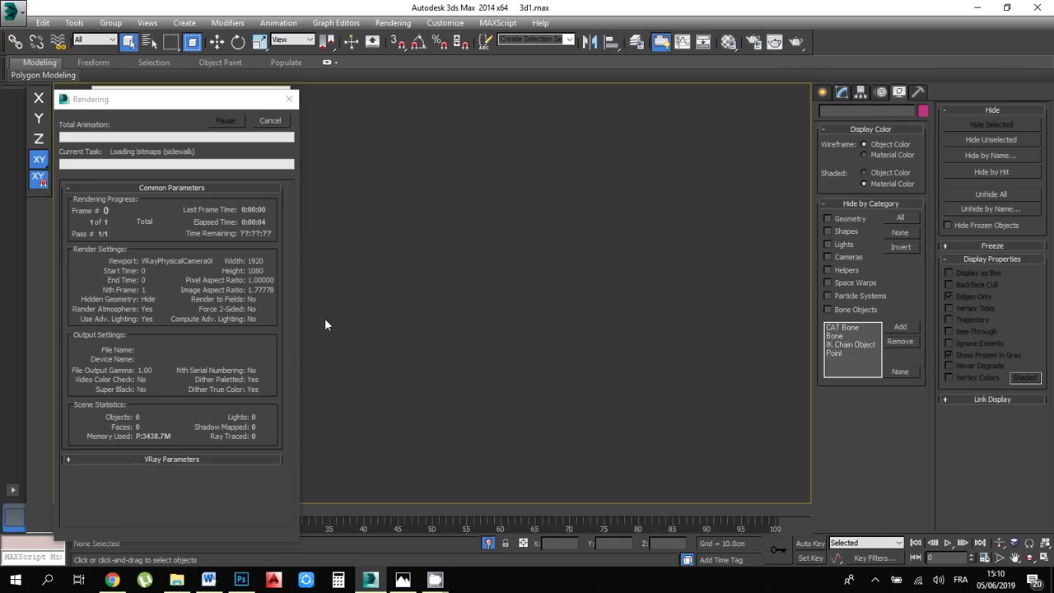
{"action": "mouse_move", "coordinate": [432, 576]}
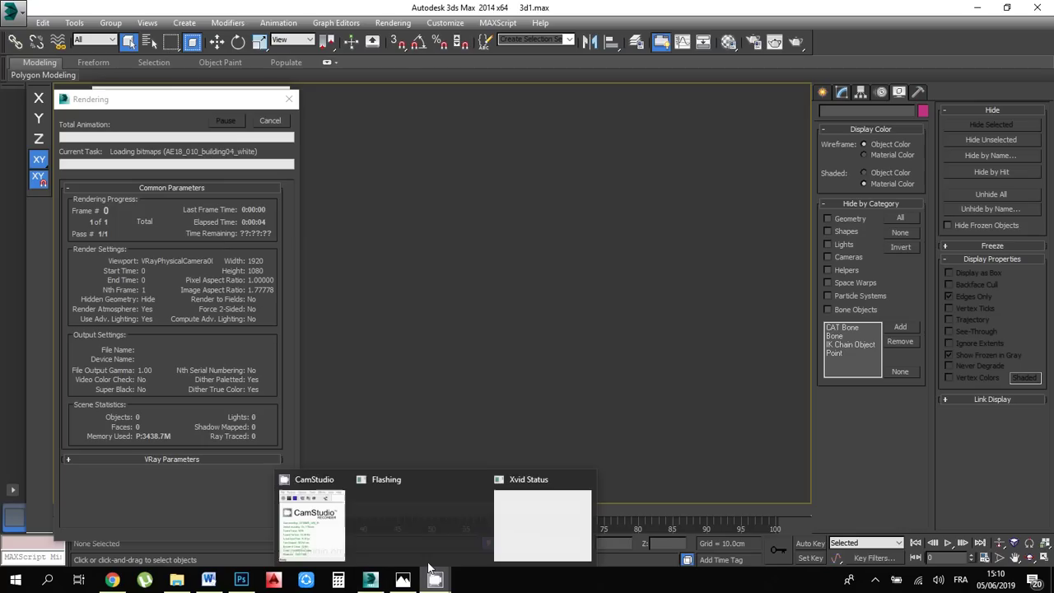
{"action": "left_click", "coordinate": [320, 528]}
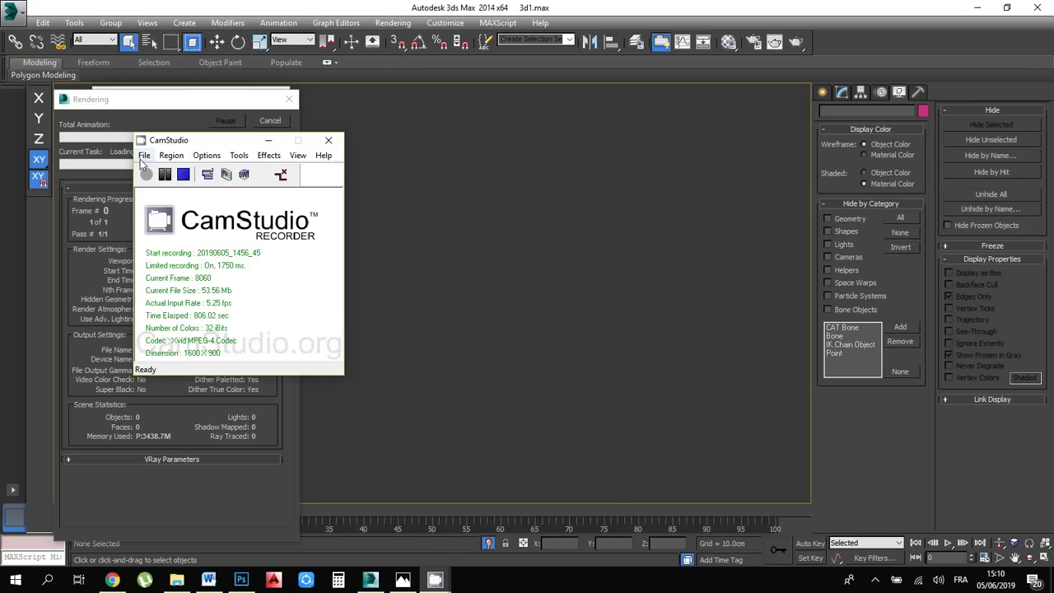
{"action": "left_click", "coordinate": [567, 289]}
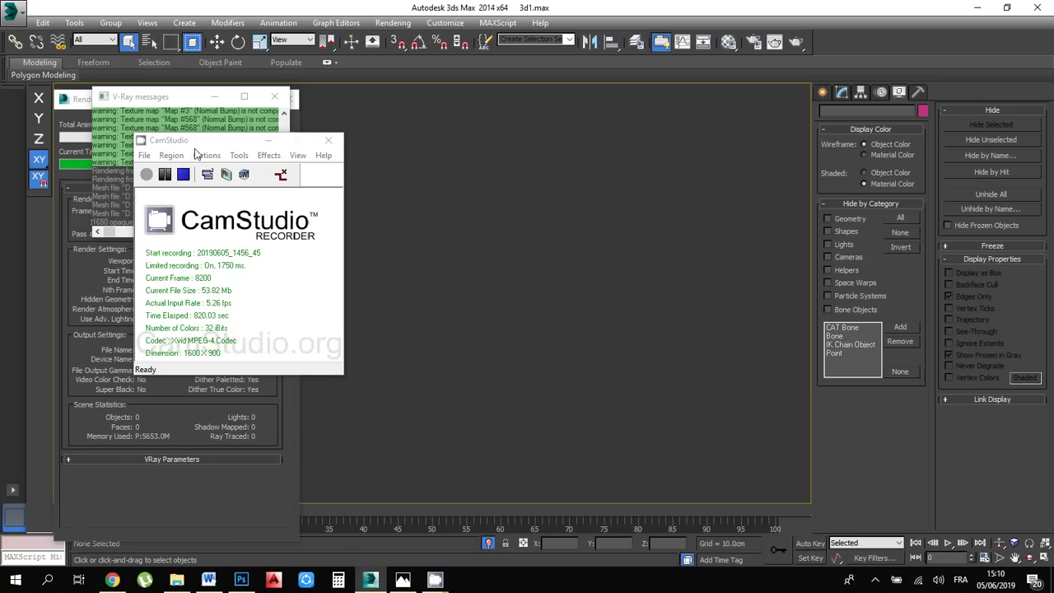
{"action": "left_click", "coordinate": [170, 492]}
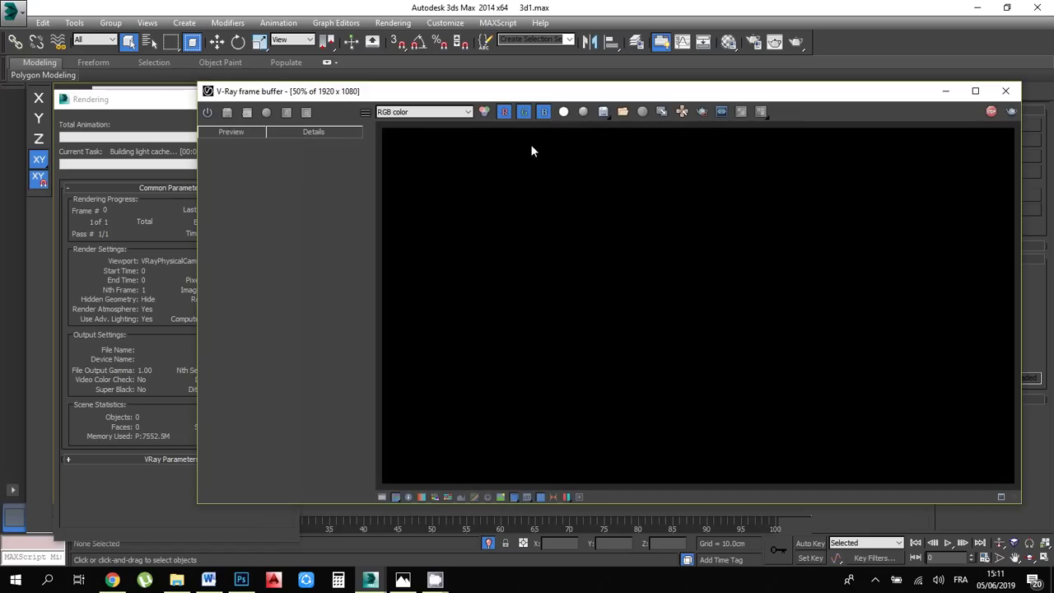
Reposition the V-Ray frame buffer and stop the test render
{"action": "left_click_drag", "start_coordinate": [497, 97], "coordinate": [363, 94]}
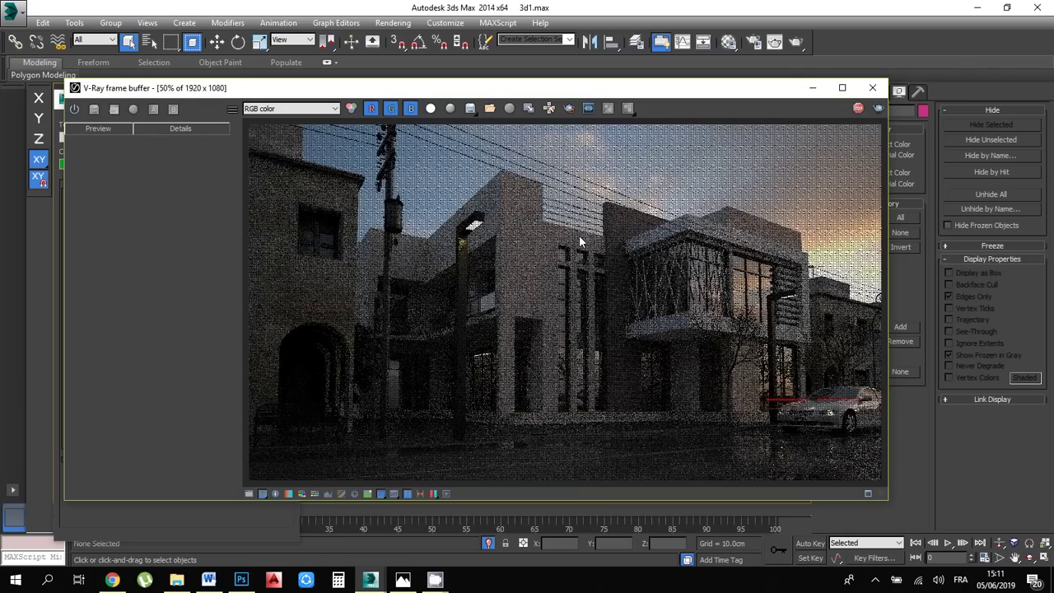
{"action": "left_click", "coordinate": [858, 109]}
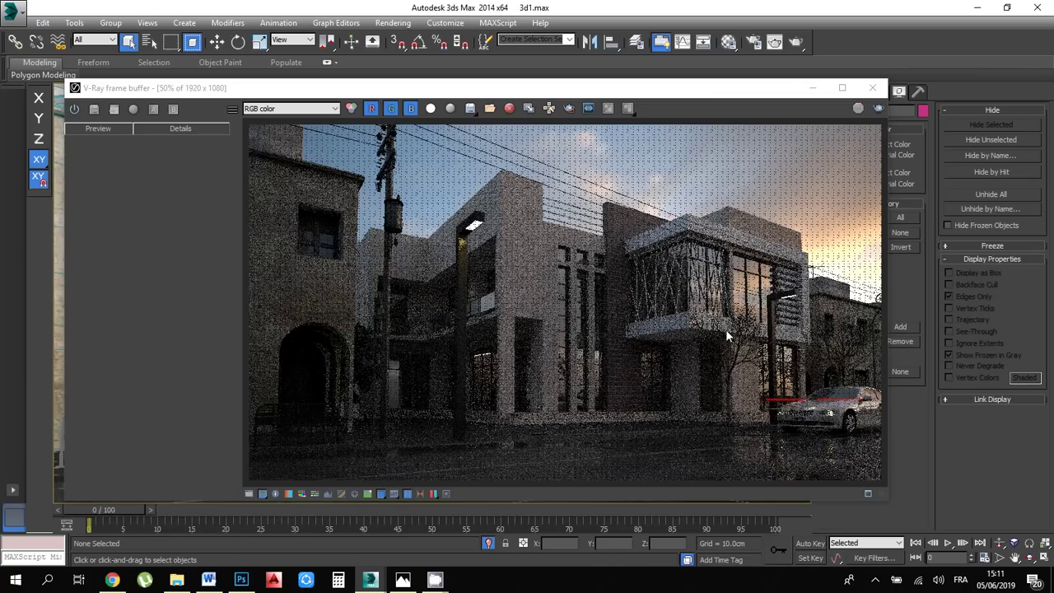
Set the VRayHDRI map's horizontal rotation to 90 in the Material Editor and re-render the camera view
{"action": "left_click", "coordinate": [728, 47]}
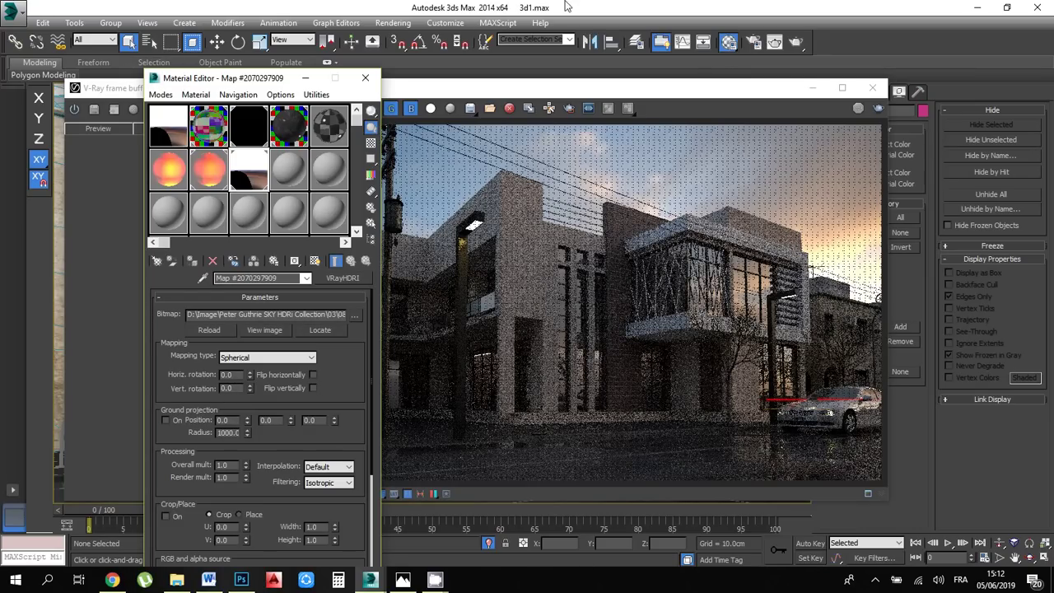
{"action": "double_click", "coordinate": [228, 374]}
{"action": "type", "text": "90"}
{"action": "key", "text": "Return"}
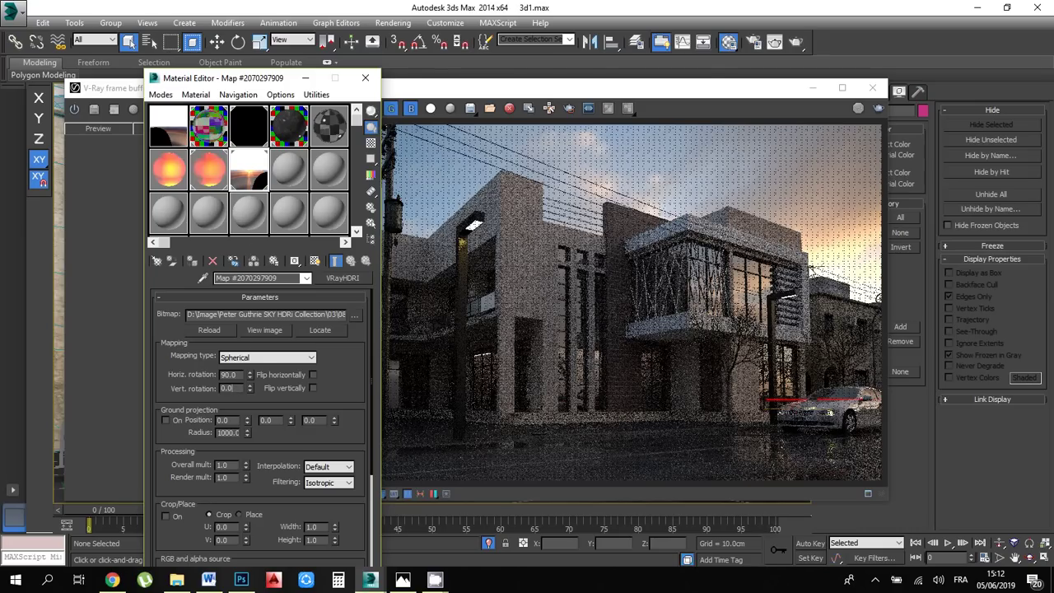
{"action": "left_click", "coordinate": [878, 112]}
{"action": "left_click", "coordinate": [878, 112]}
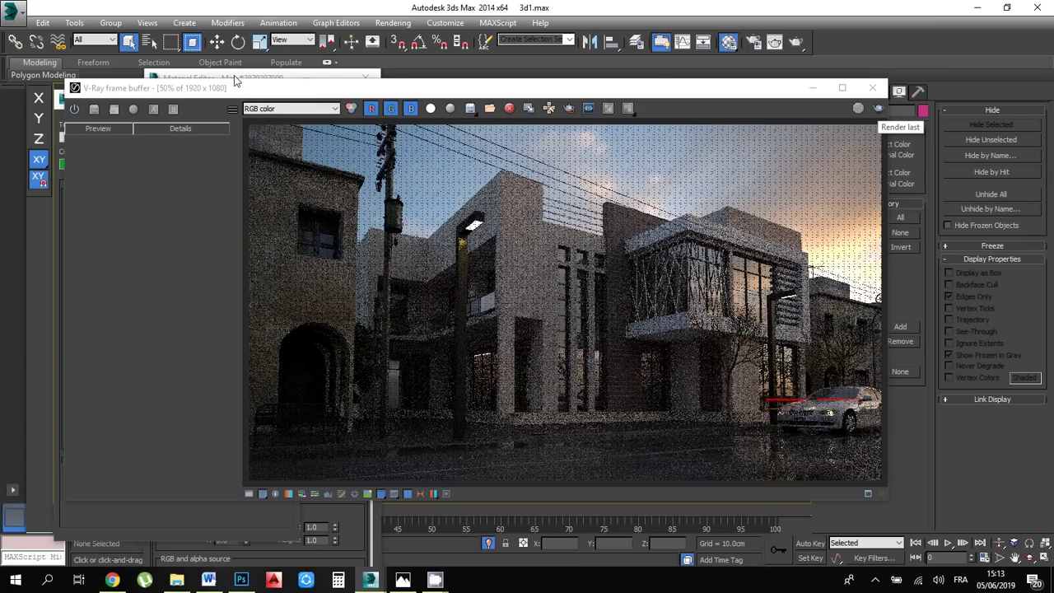
{"action": "left_click_drag", "start_coordinate": [346, 95], "coordinate": [393, 107]}
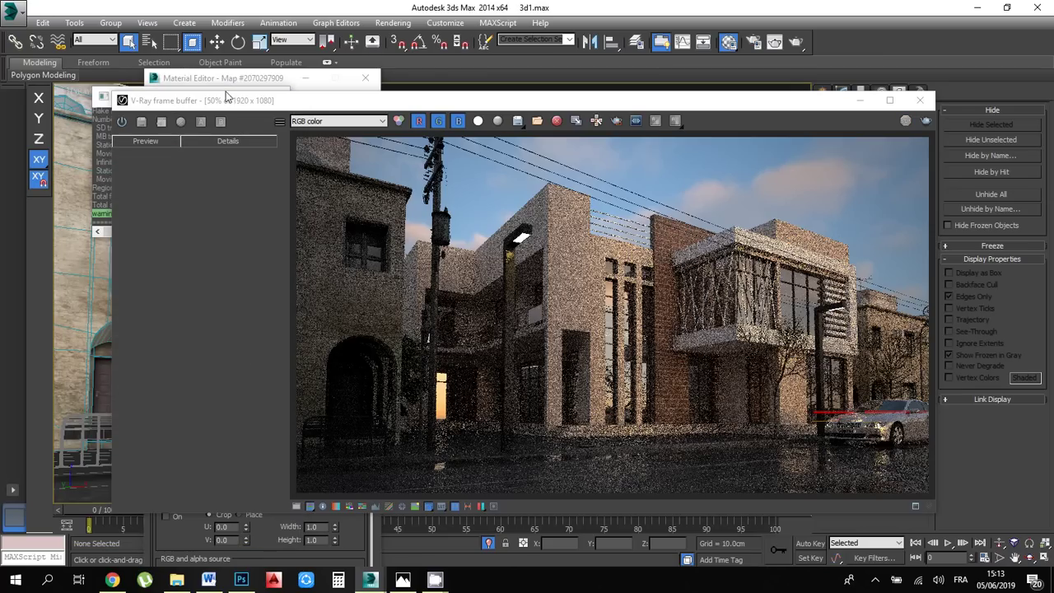
Set the VRayHDRI map's horizontal rotation back to 0
{"action": "left_click", "coordinate": [237, 83]}
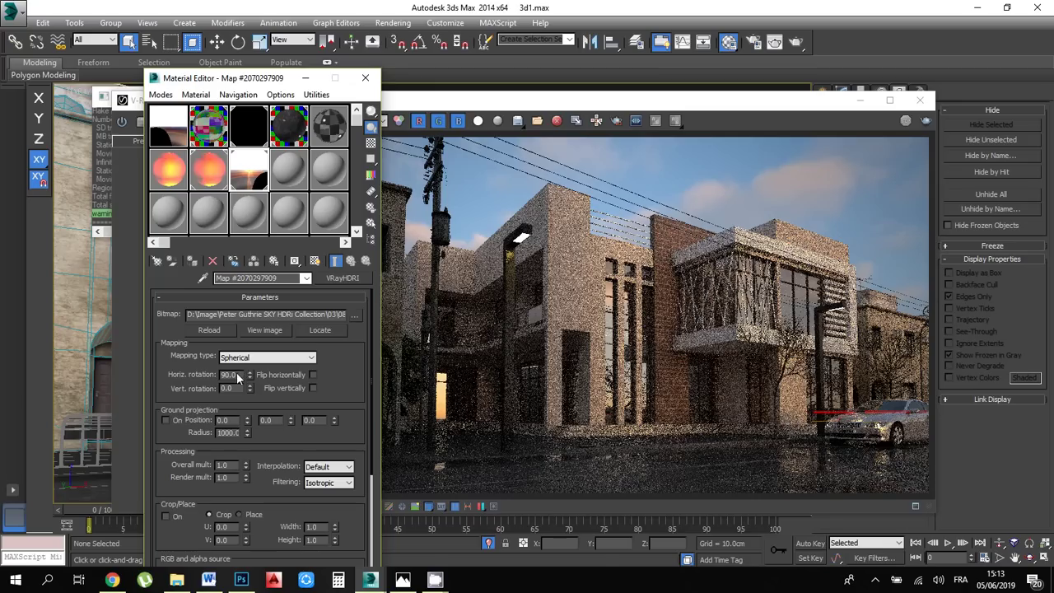
{"action": "left_click_drag", "start_coordinate": [237, 379], "coordinate": [209, 381]}
{"action": "left_click_drag", "start_coordinate": [185, 381], "coordinate": [182, 312]}
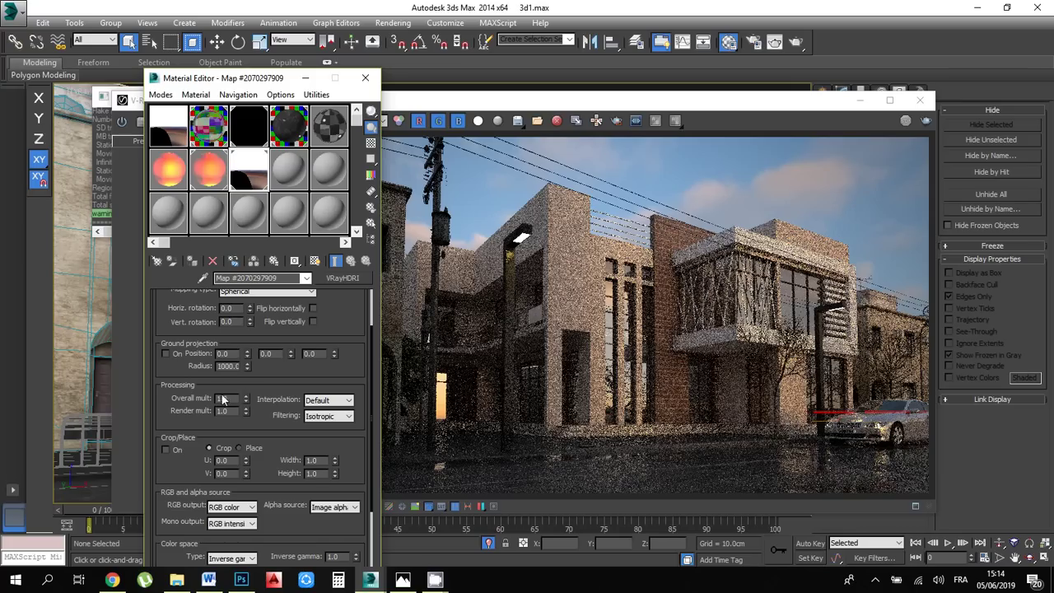
Set the VRayHDRI map's overall multiplier to 5, re-render the camera view and stop the render
{"action": "left_click_drag", "start_coordinate": [236, 400], "coordinate": [200, 407]}
{"action": "left_click", "coordinate": [927, 122]}
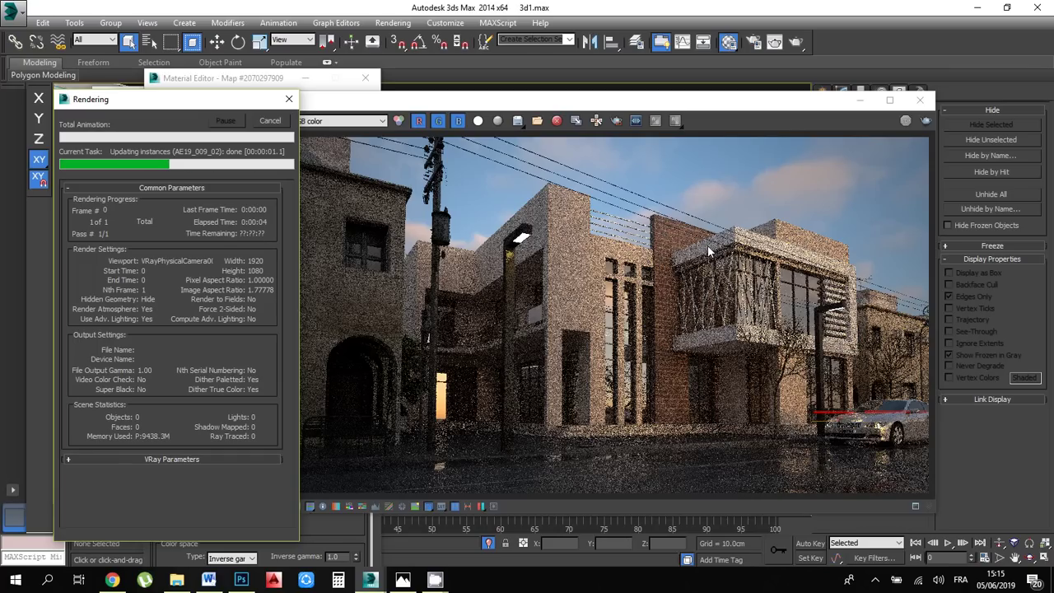
{"action": "left_click", "coordinate": [749, 304]}
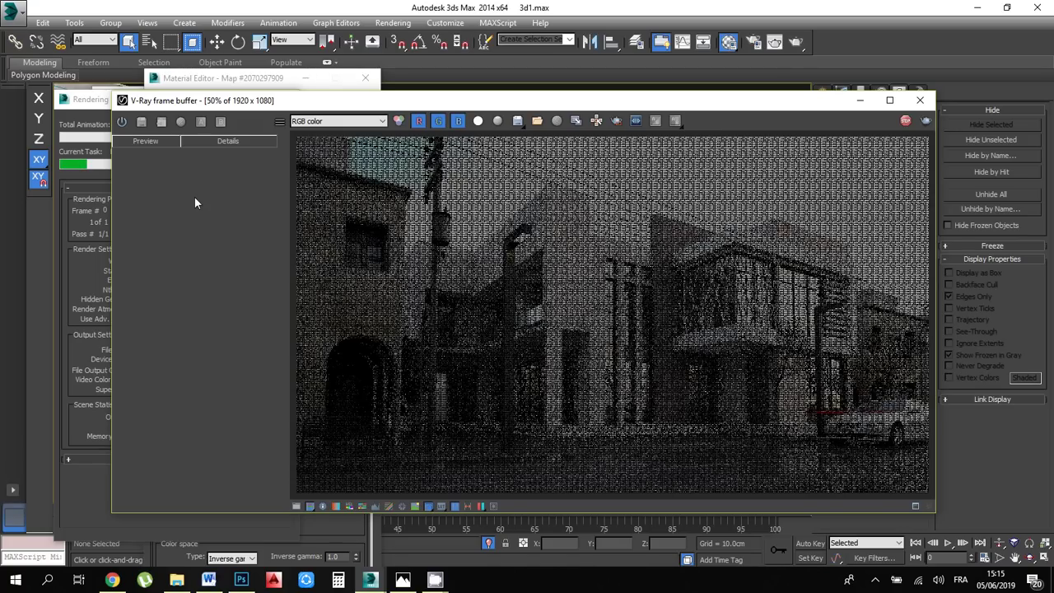
{"action": "left_click", "coordinate": [83, 98]}
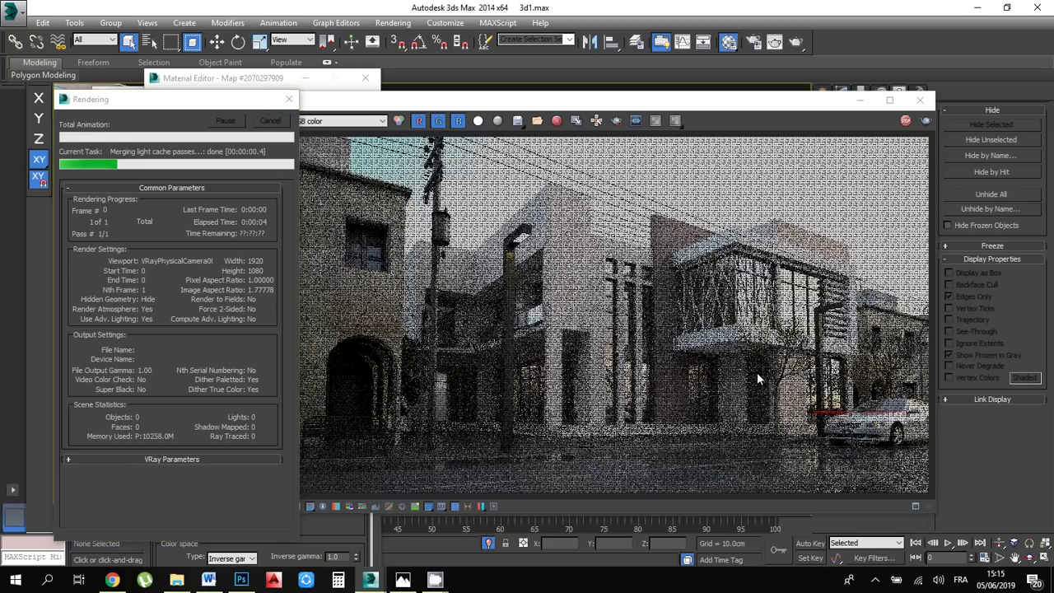
Set the VRayHDRI map's overall multiplier to 1, re-render the camera view and stop the render
{"action": "left_click", "coordinate": [222, 78]}
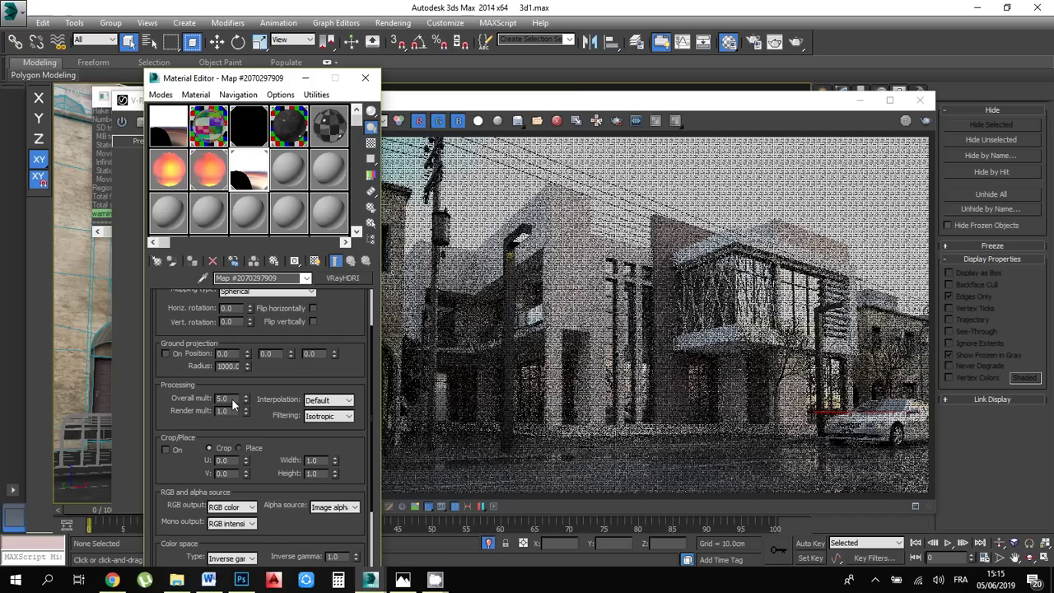
{"action": "double_click", "coordinate": [217, 399]}
{"action": "key", "text": "Return"}
{"action": "left_click", "coordinate": [924, 122]}
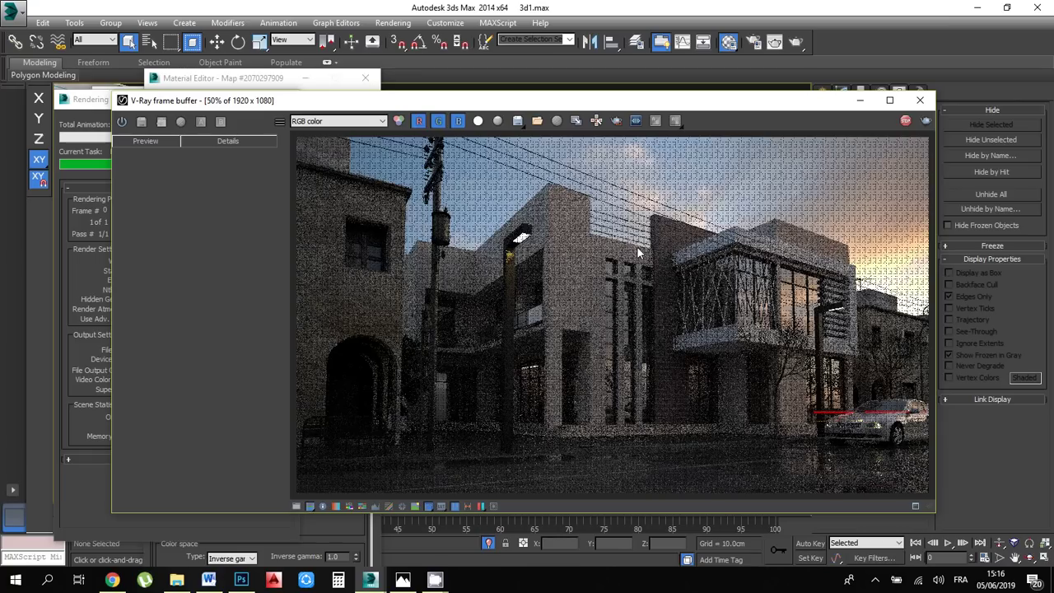
{"action": "left_click", "coordinate": [82, 101]}
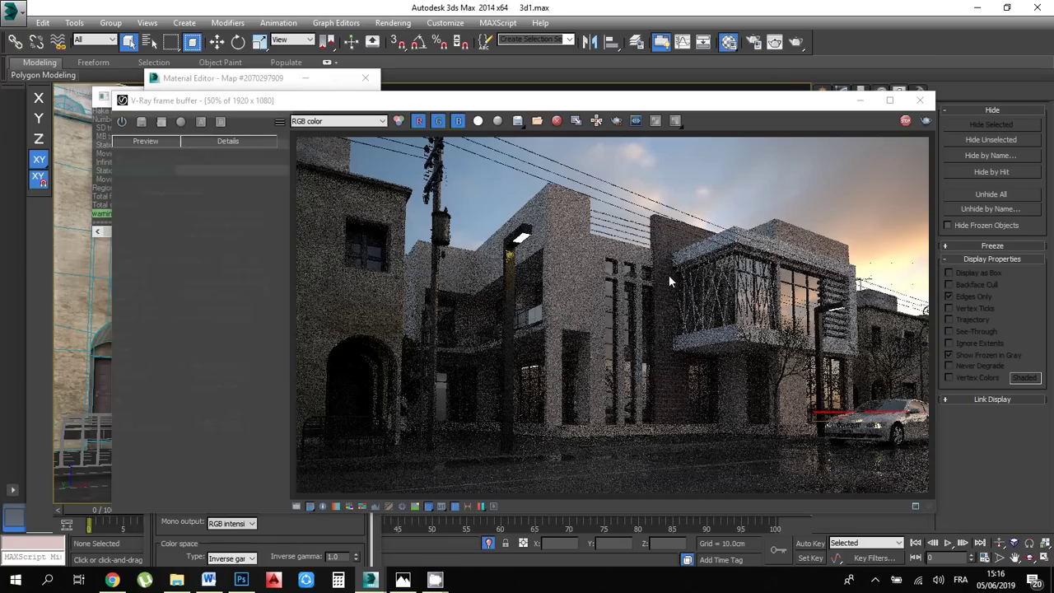
{"action": "mouse_move", "coordinate": [429, 580]}
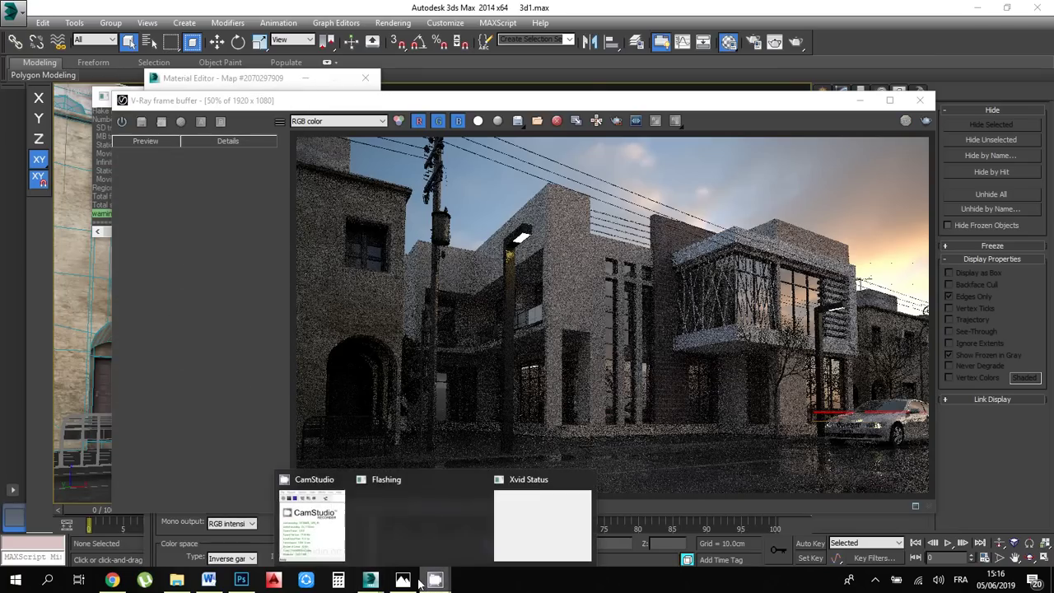
{"action": "left_click", "coordinate": [337, 544]}
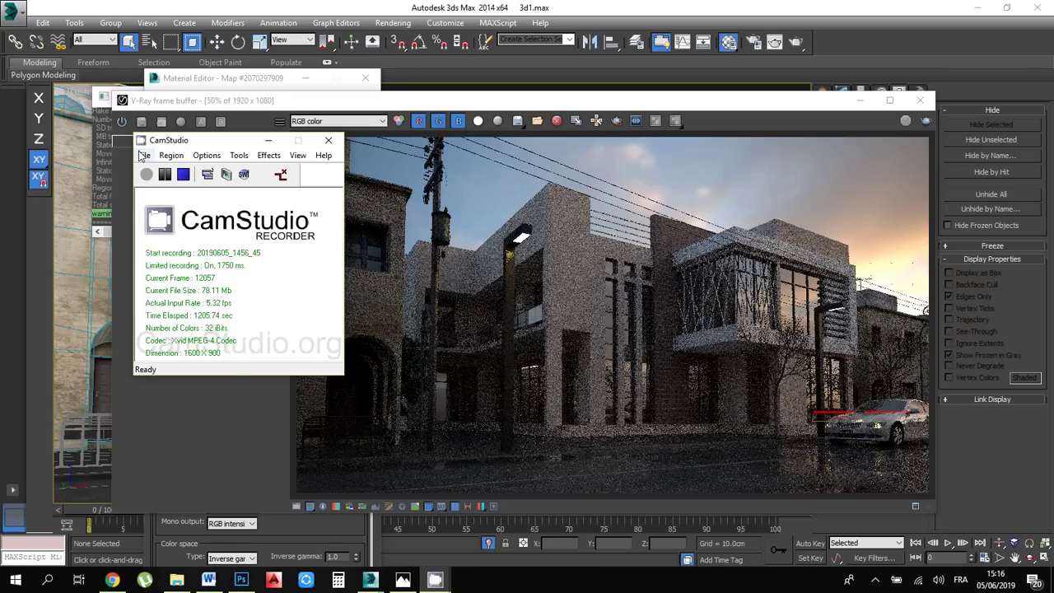
{"action": "left_click", "coordinate": [144, 155]}
{"action": "left_click", "coordinate": [144, 154]}
{"action": "left_click", "coordinate": [555, 213]}
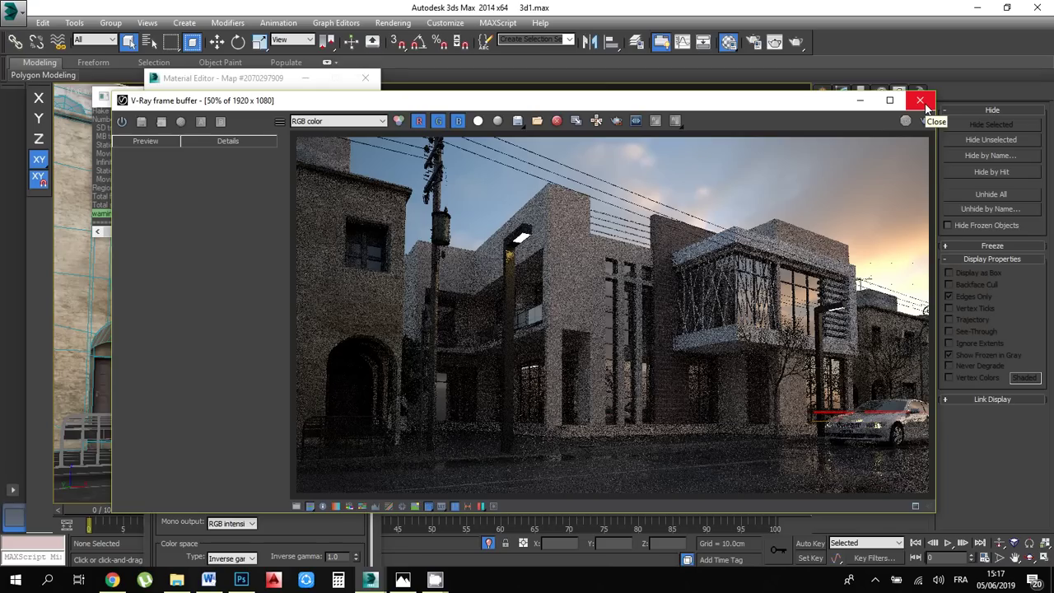
Compare the test render with the reference image 135+++.jpg in Photos, then close the V-Ray frame buffer
{"action": "left_click", "coordinate": [402, 581]}
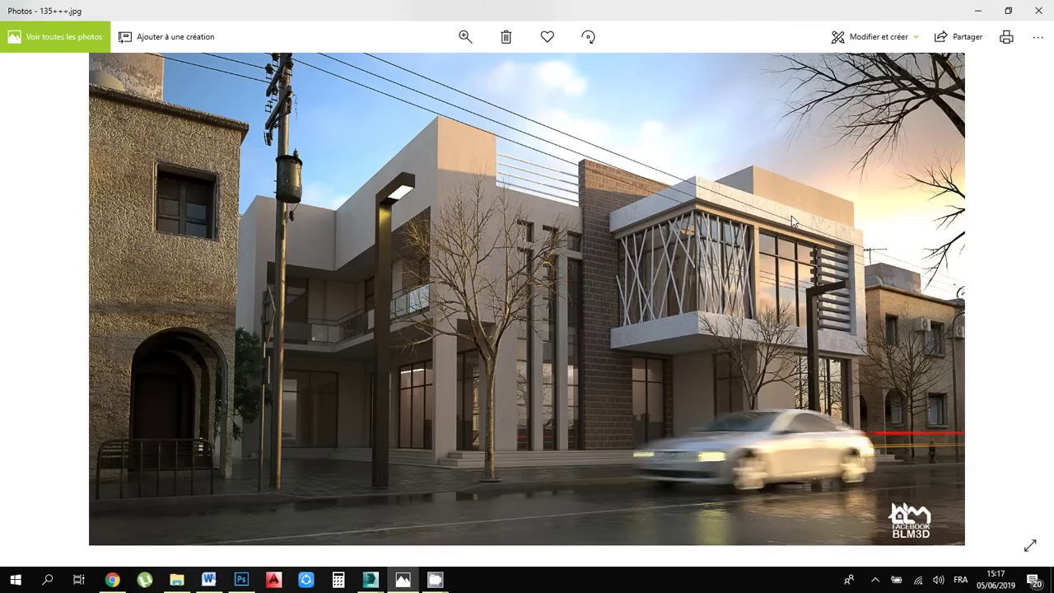
{"action": "mouse_move", "coordinate": [377, 582]}
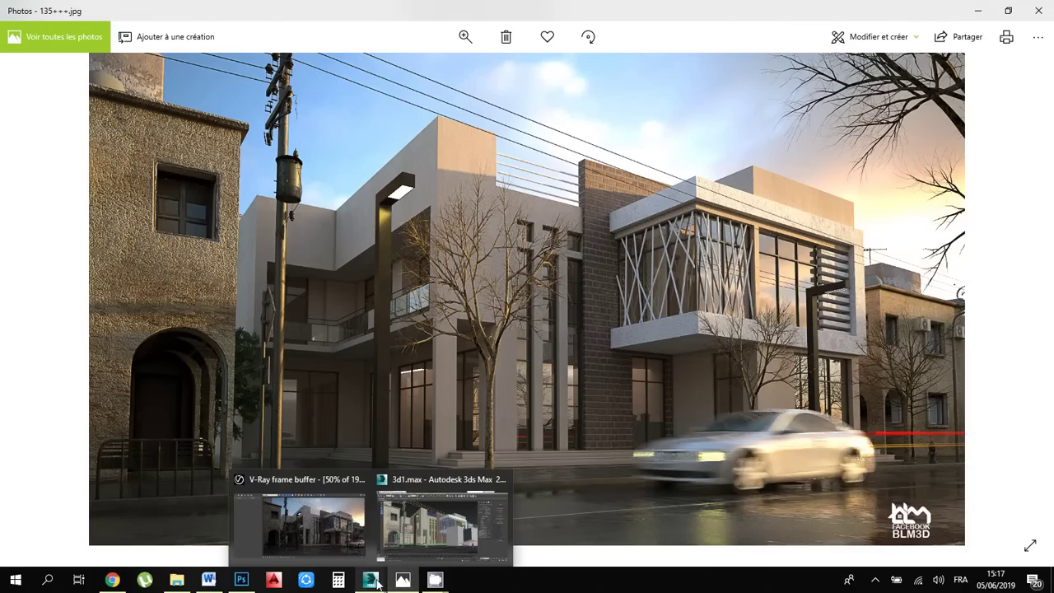
{"action": "left_click", "coordinate": [332, 539]}
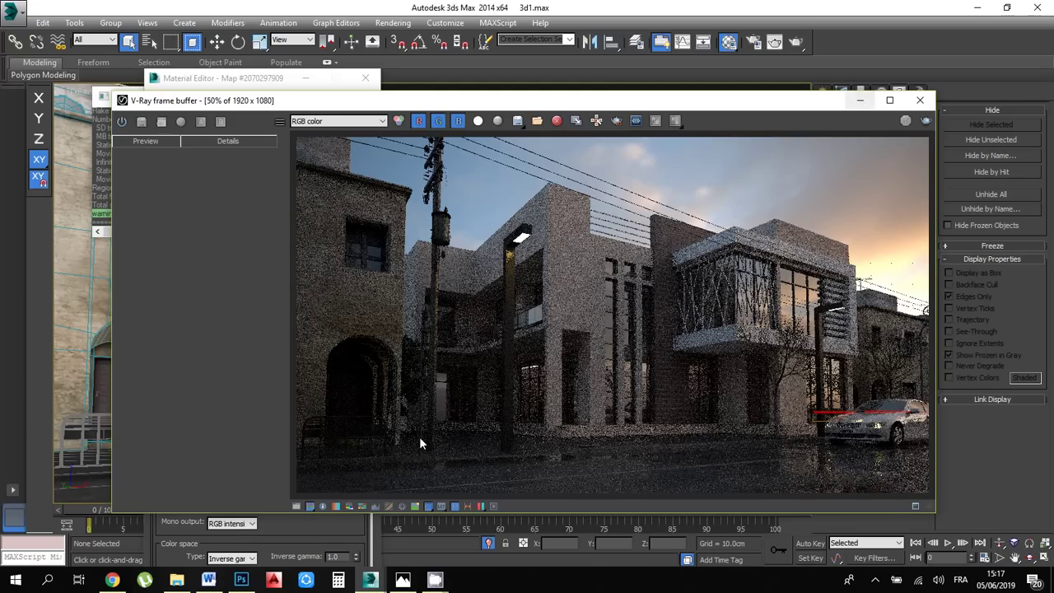
{"action": "left_click", "coordinate": [402, 579]}
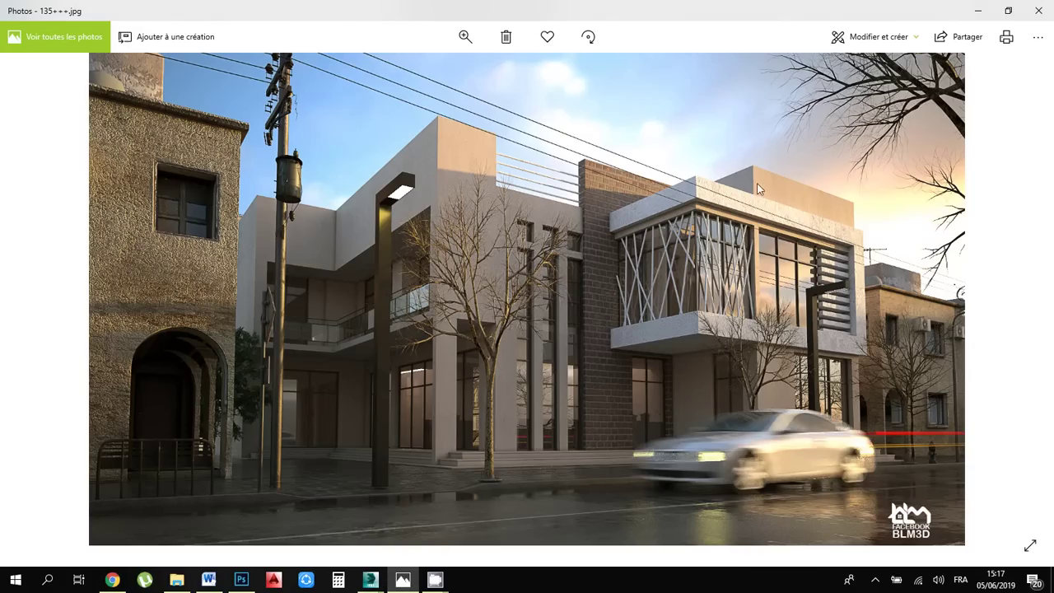
{"action": "left_click", "coordinate": [369, 579]}
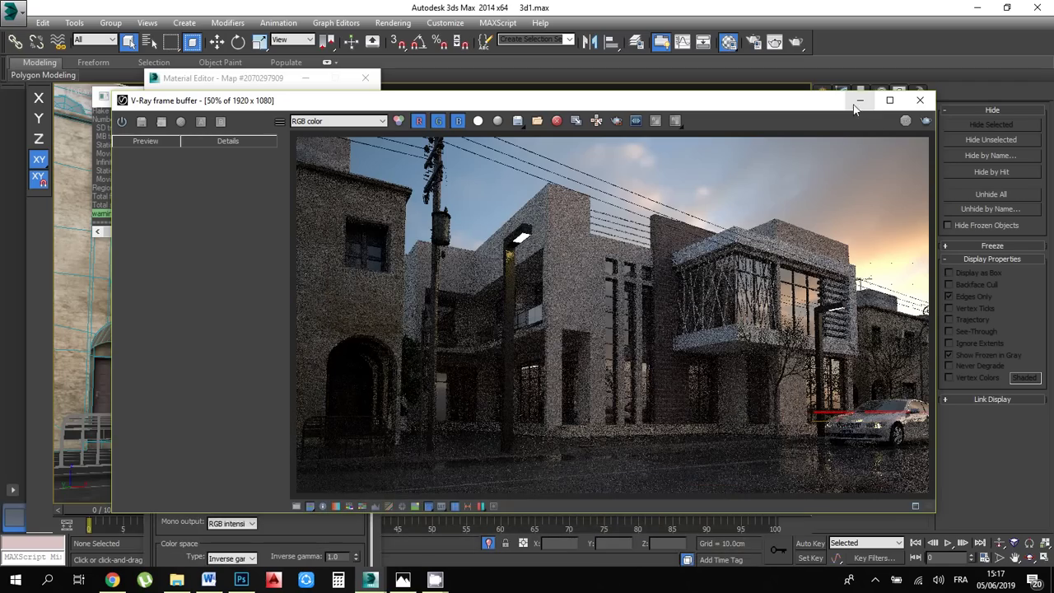
{"action": "left_click", "coordinate": [917, 100]}
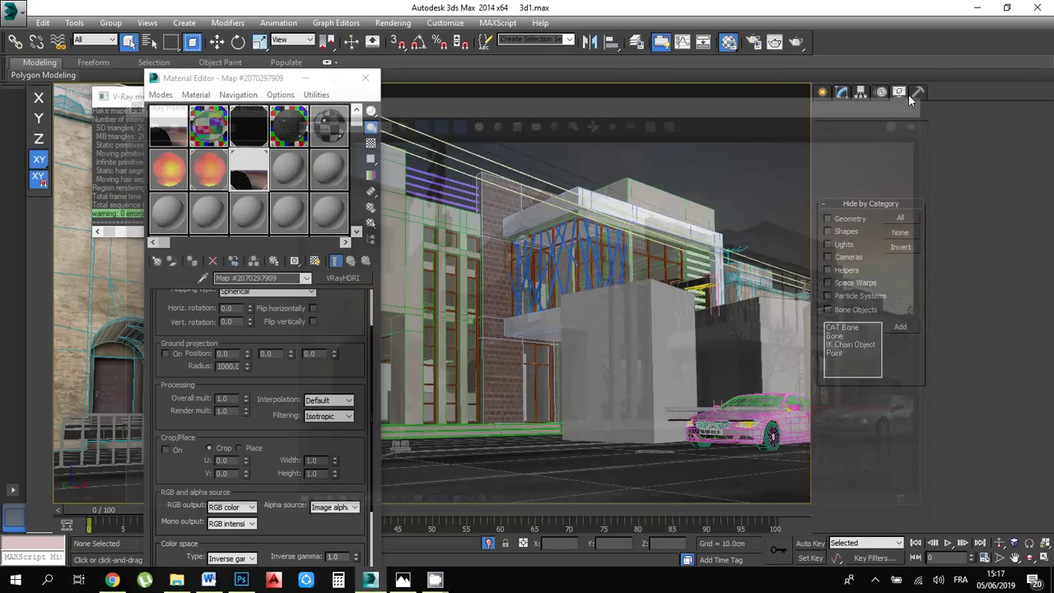
Close the Material Editor and the V-Ray messages window
{"action": "left_click", "coordinate": [372, 74]}
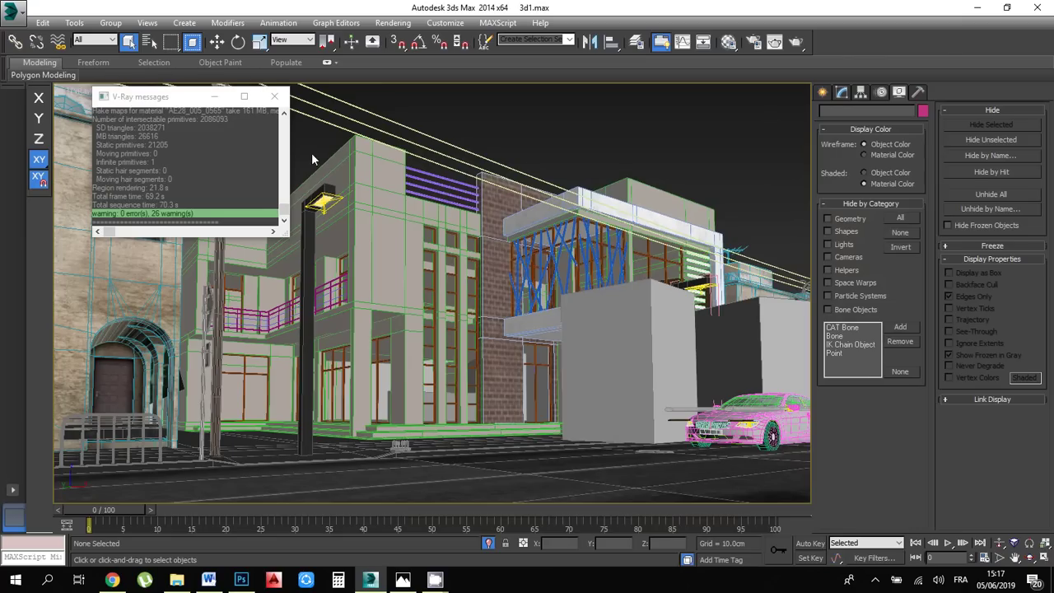
{"action": "left_click", "coordinate": [274, 99]}
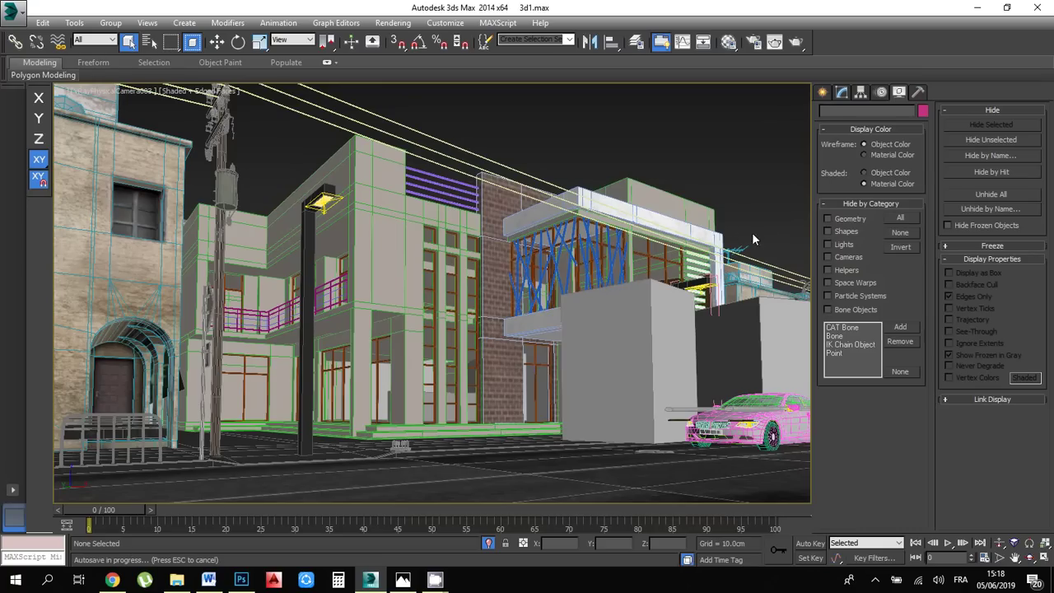
{"action": "mouse_move", "coordinate": [434, 579]}
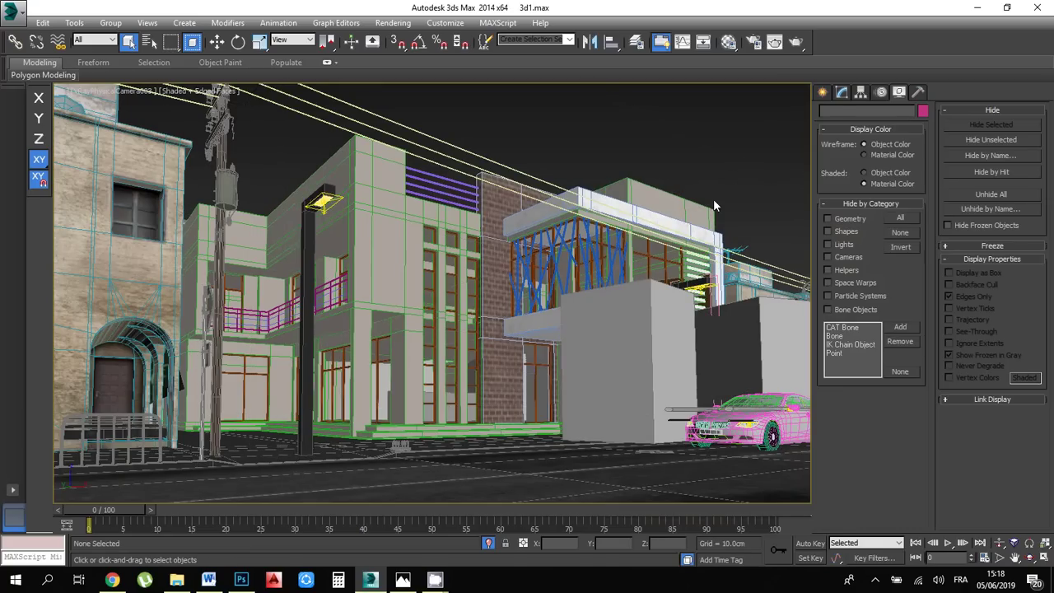
Show the whole site in the top view and start creating a VRaySun light
{"action": "key", "text": "t"}
{"action": "scroll", "coordinate": [568, 263], "scroll_direction": "down", "scroll_amount": 5}
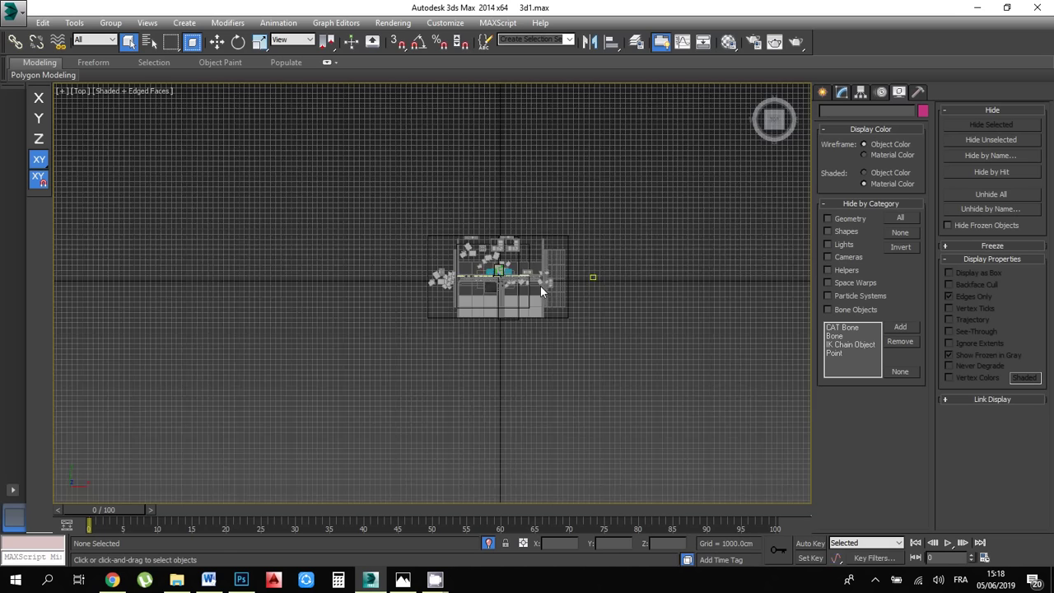
{"action": "scroll", "coordinate": [540, 286], "scroll_direction": "up", "scroll_amount": 9}
{"action": "scroll", "coordinate": [557, 299], "scroll_direction": "down", "scroll_amount": 5}
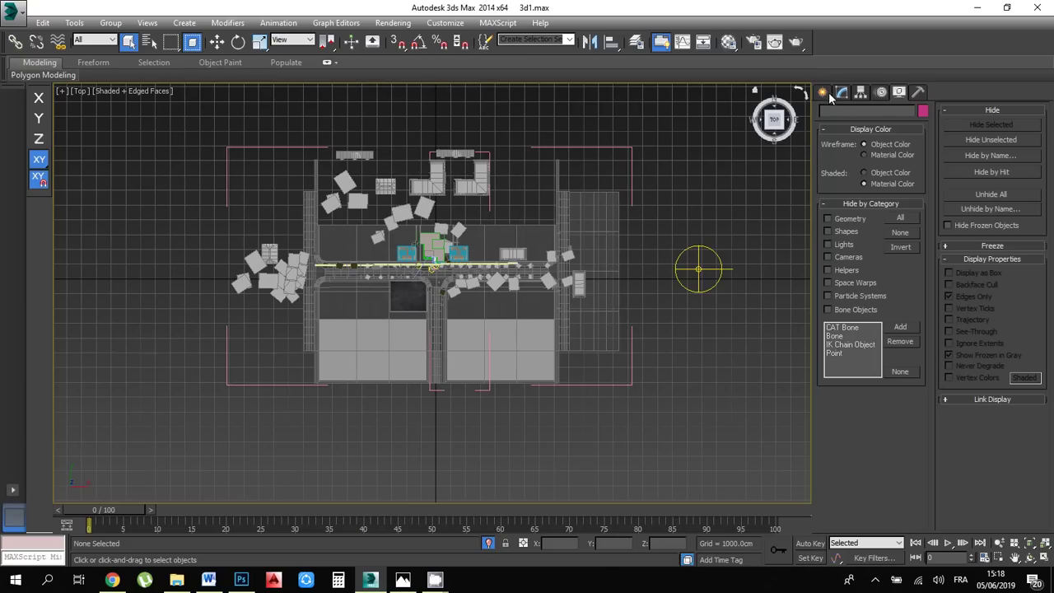
{"action": "left_click", "coordinate": [826, 92]}
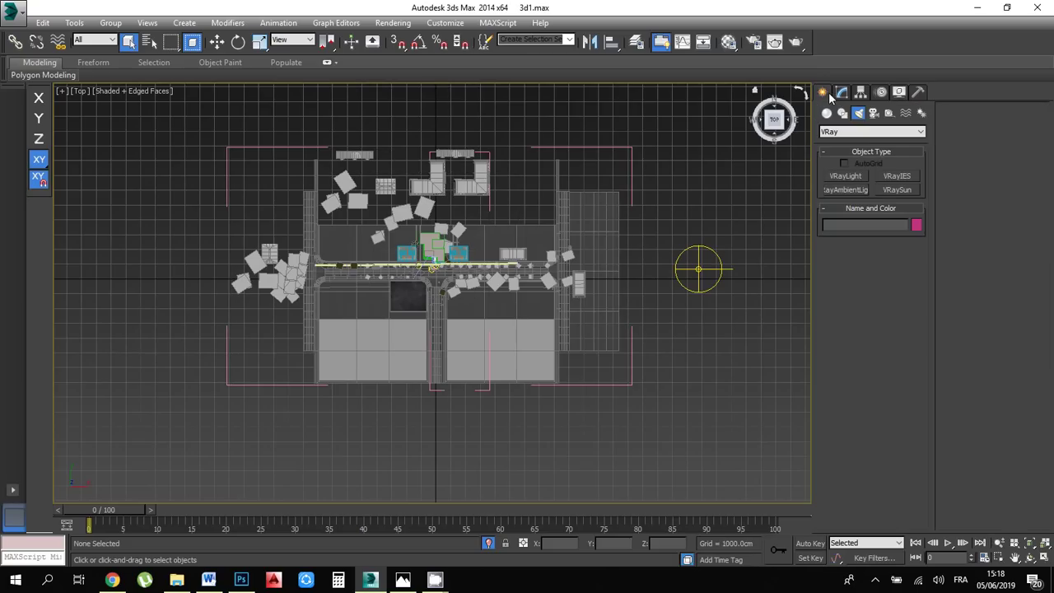
{"action": "left_click", "coordinate": [897, 191]}
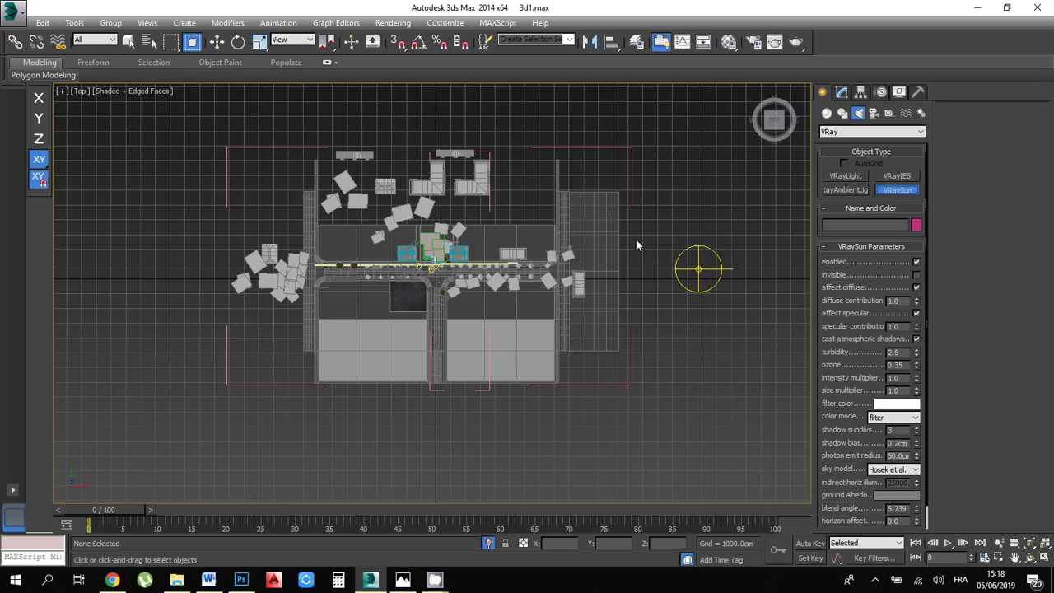
Review the last test render in the V-Ray frame buffer, and close it along with the render setup
{"action": "left_click", "coordinate": [393, 23]}
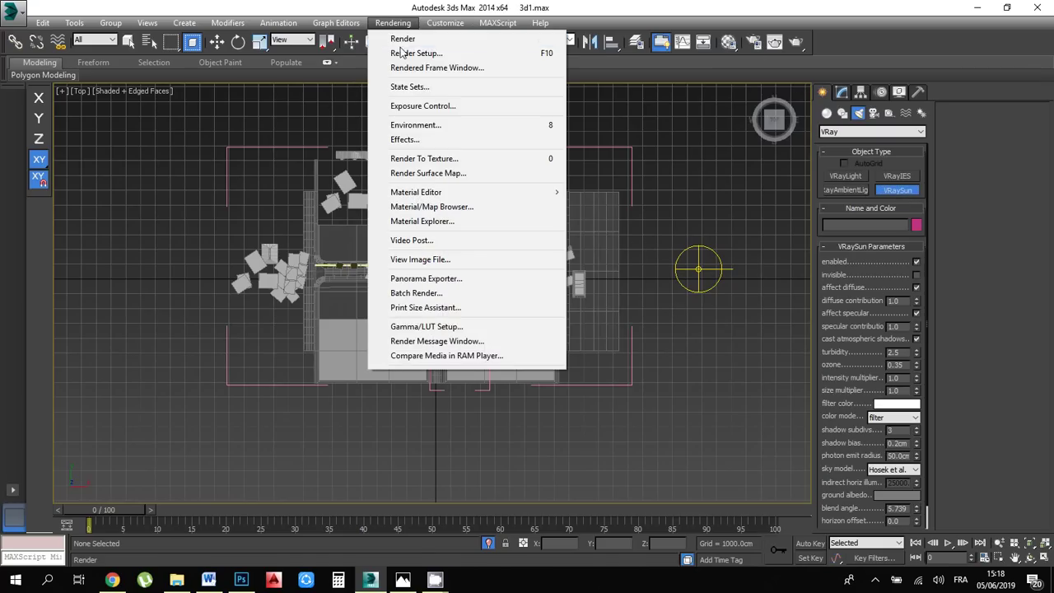
{"action": "left_click", "coordinate": [404, 53]}
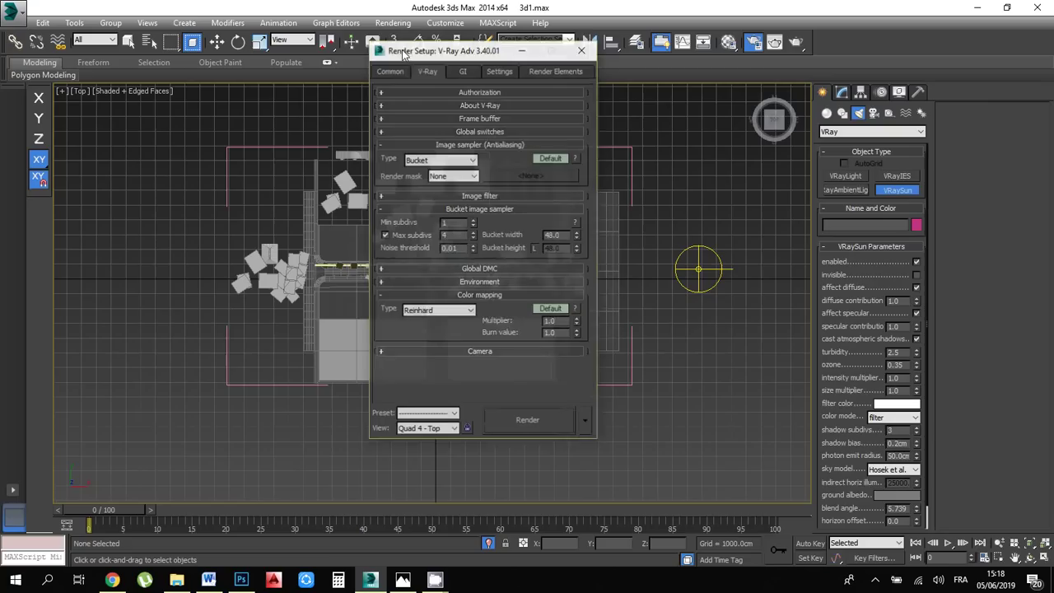
{"action": "left_click", "coordinate": [482, 118]}
{"action": "left_click", "coordinate": [525, 138]}
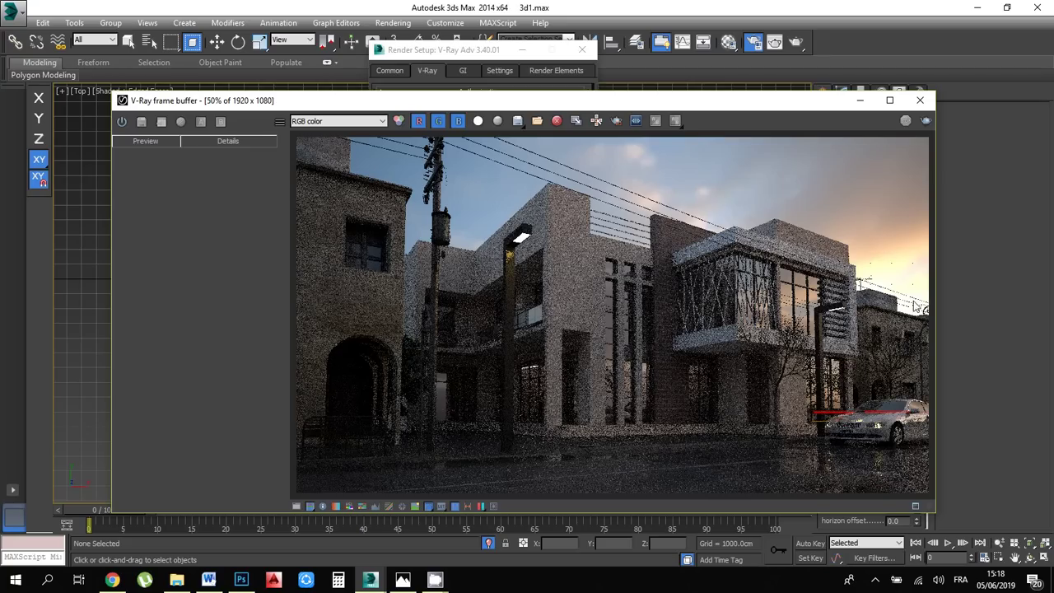
{"action": "left_click", "coordinate": [920, 99]}
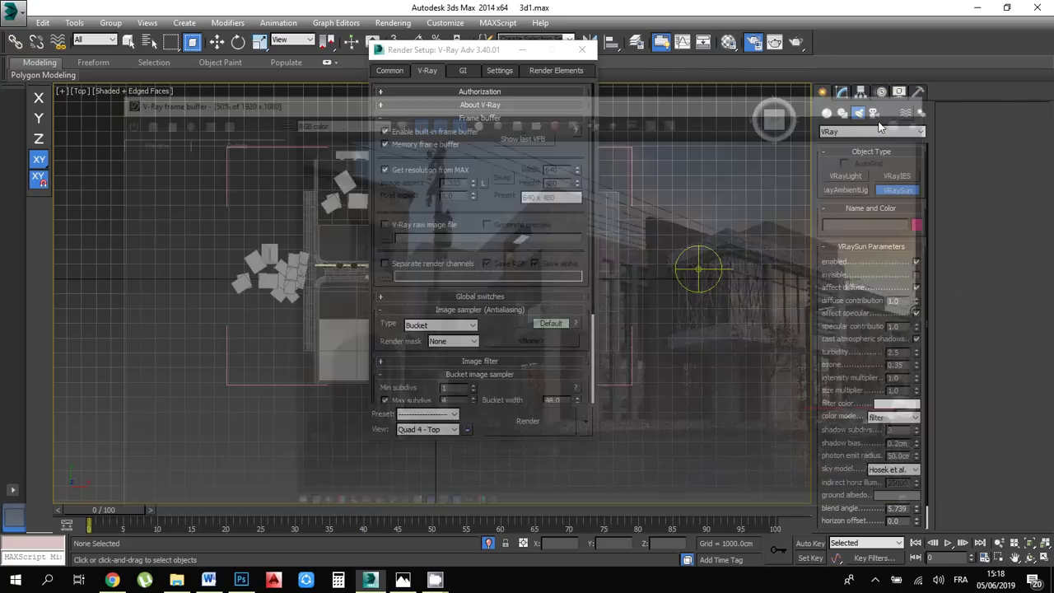
{"action": "left_click", "coordinate": [581, 51]}
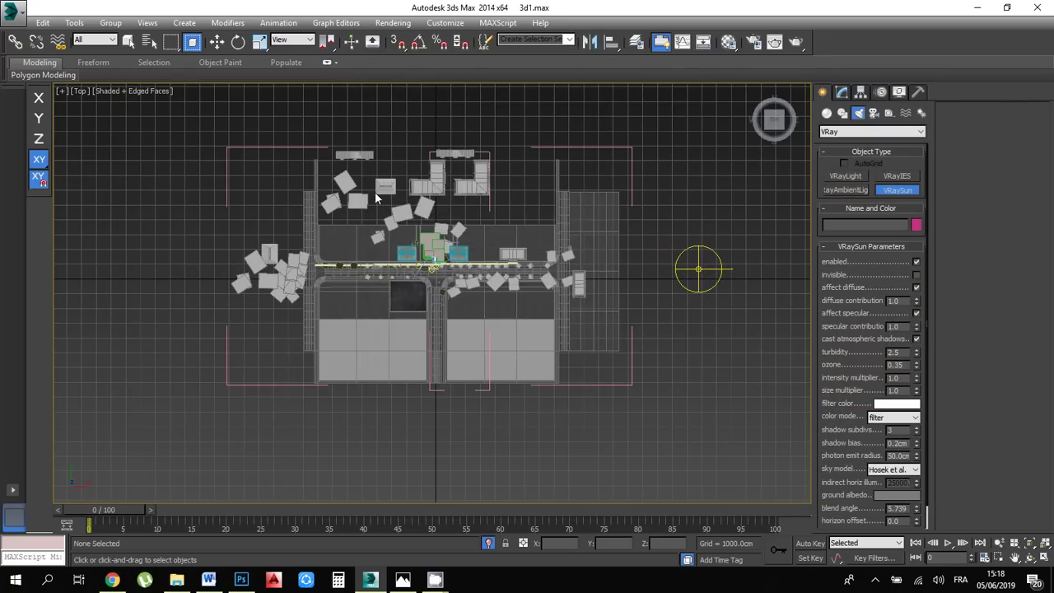
Place the VRaySun beside the dome light with its target at the main building, declining the VRaySky environment map
{"action": "scroll", "coordinate": [374, 192], "scroll_direction": "up", "scroll_amount": 4}
{"action": "scroll", "coordinate": [358, 234], "scroll_direction": "down", "scroll_amount": 5}
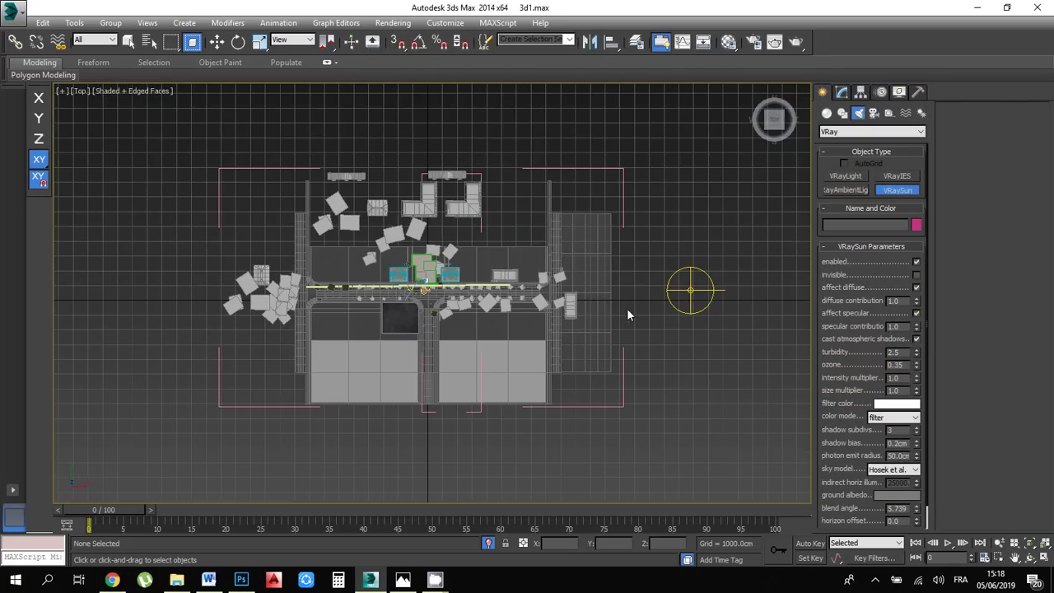
{"action": "scroll", "coordinate": [628, 309], "scroll_direction": "up", "scroll_amount": 1}
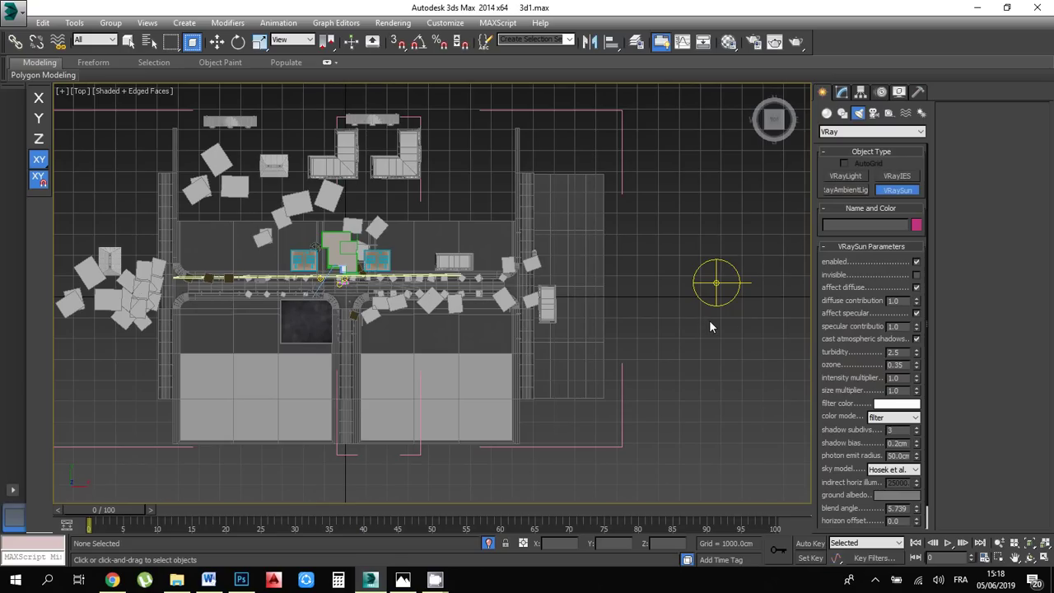
{"action": "left_click_drag", "start_coordinate": [708, 319], "coordinate": [344, 266]}
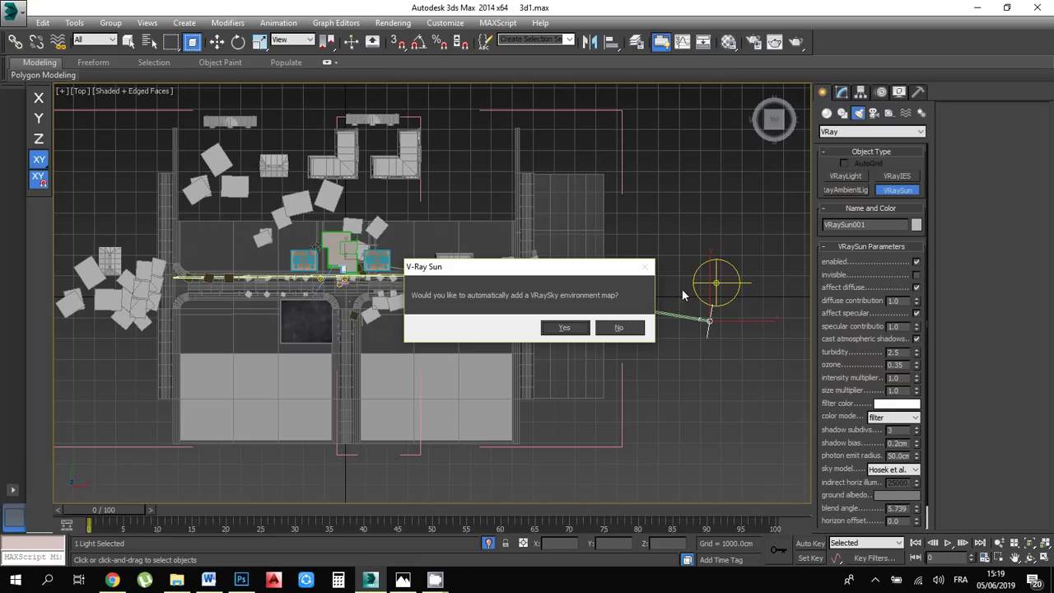
{"action": "left_click", "coordinate": [618, 328]}
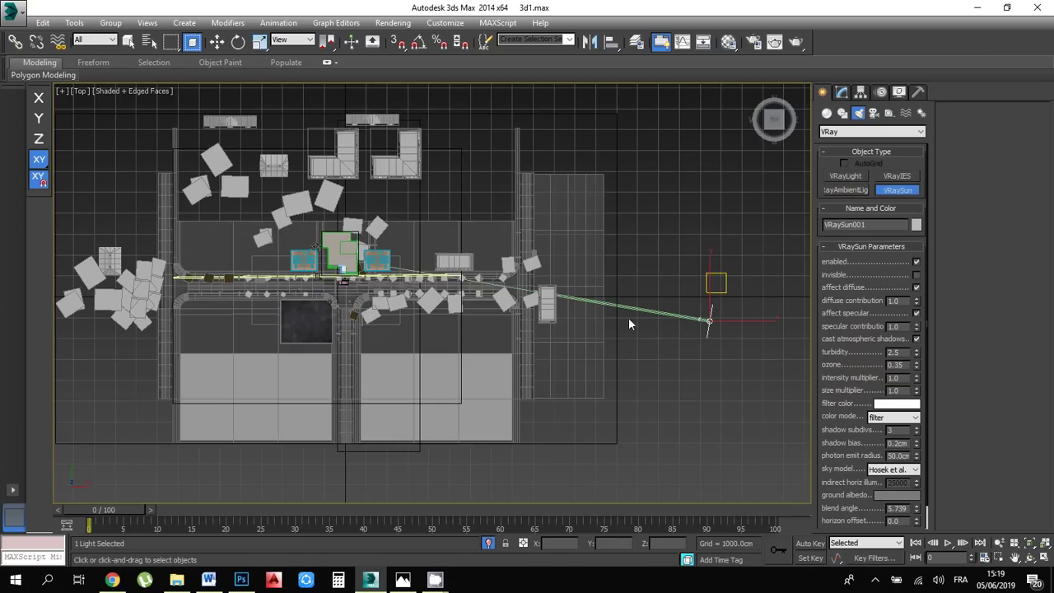
Raise the VRaySun to a height of about 1547 cm in the front view
{"action": "left_click", "coordinate": [1029, 557]}
{"action": "left_click_drag", "start_coordinate": [498, 330], "coordinate": [492, 232]}
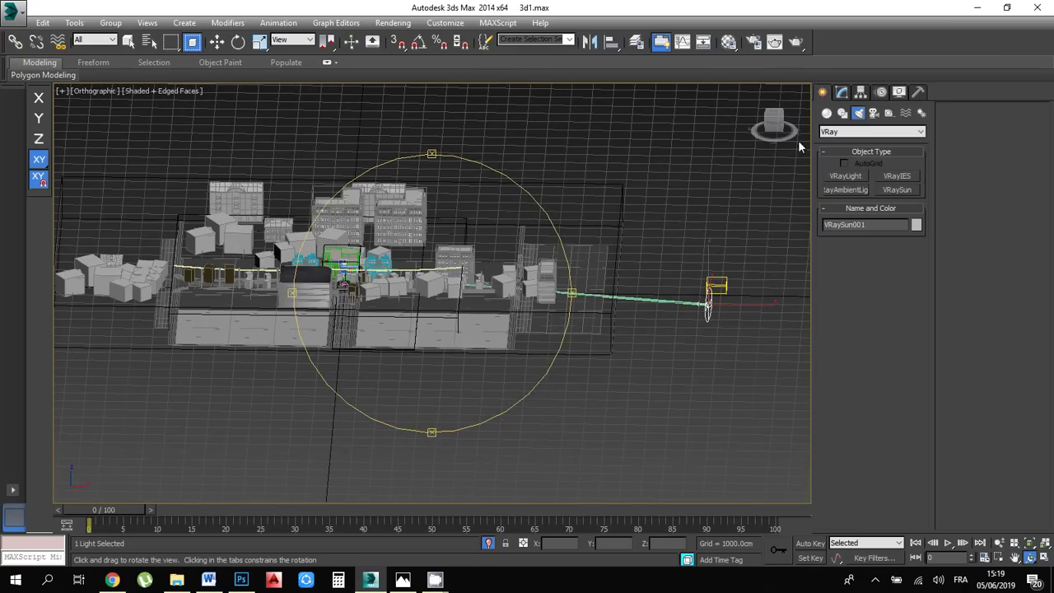
{"action": "left_click", "coordinate": [774, 125]}
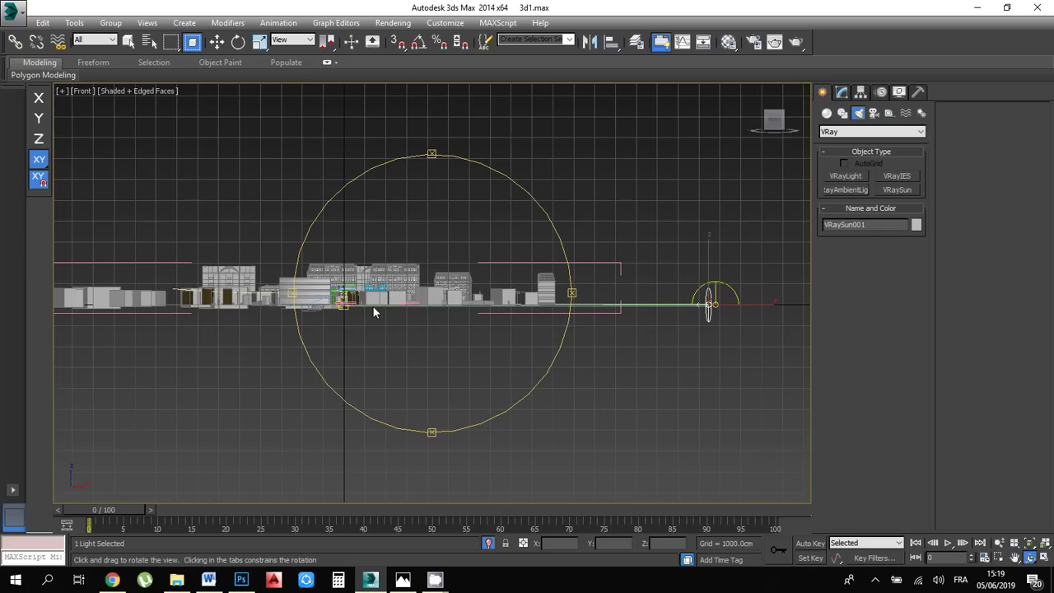
{"action": "left_click", "coordinate": [214, 46]}
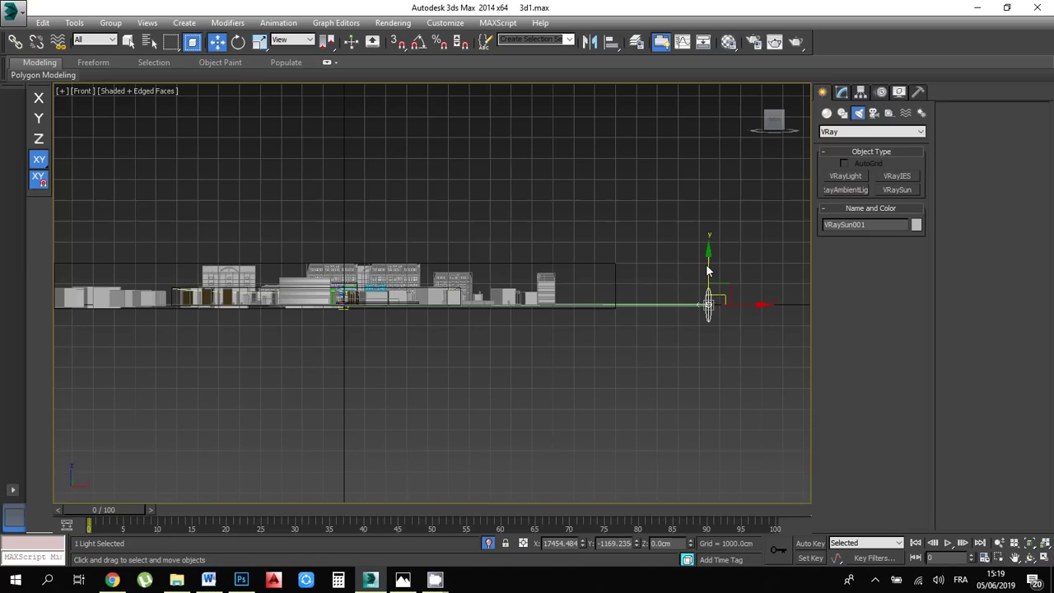
{"action": "left_click_drag", "start_coordinate": [707, 271], "coordinate": [698, 239]}
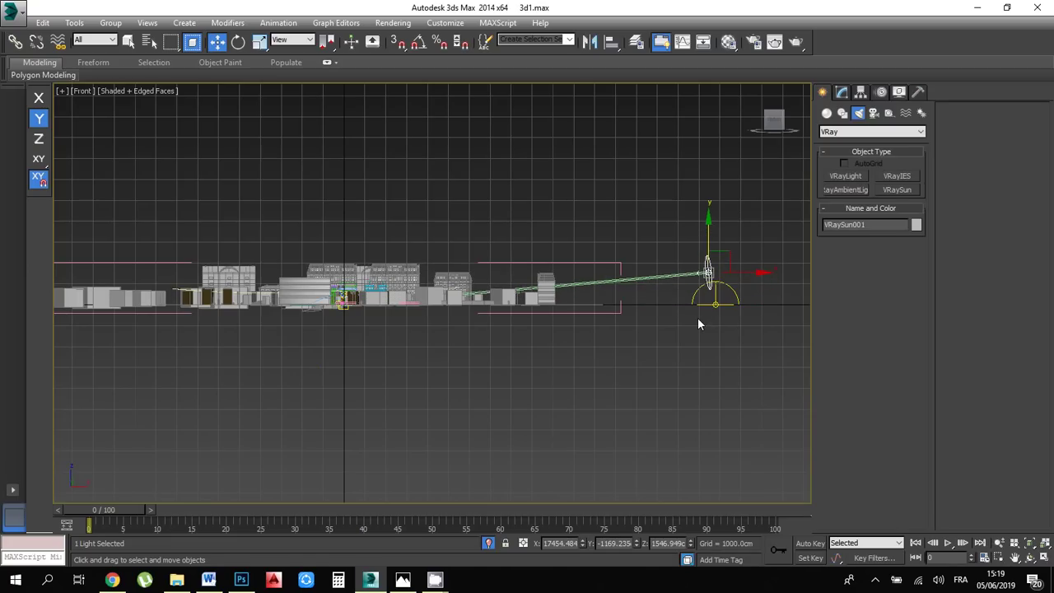
Test-render the camera view with the new sun, stop the render and close the frame buffer
{"action": "key", "text": "c"}
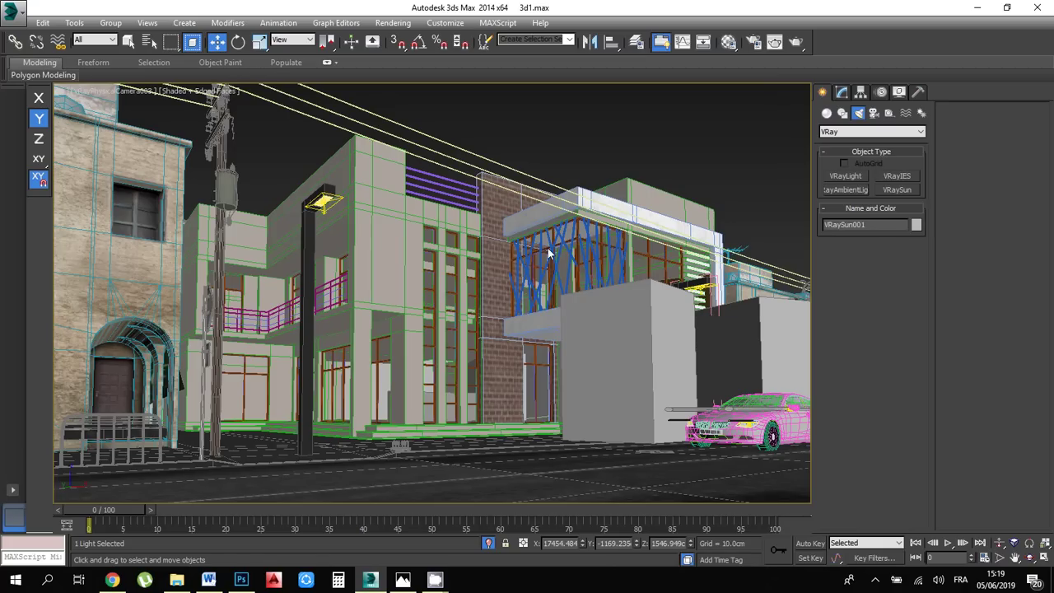
{"action": "left_click", "coordinate": [795, 42]}
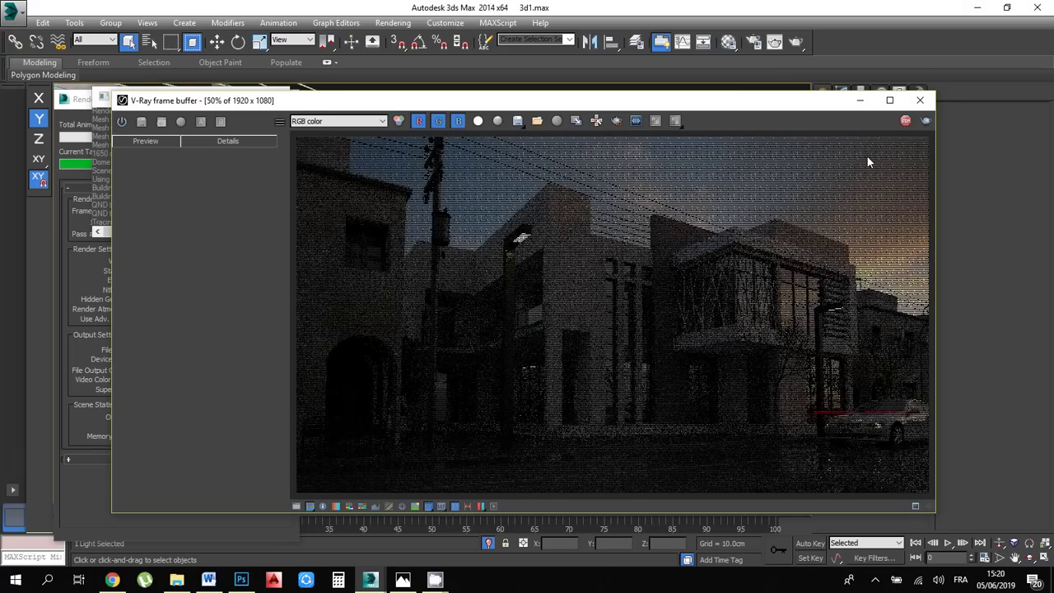
{"action": "left_click", "coordinate": [906, 122]}
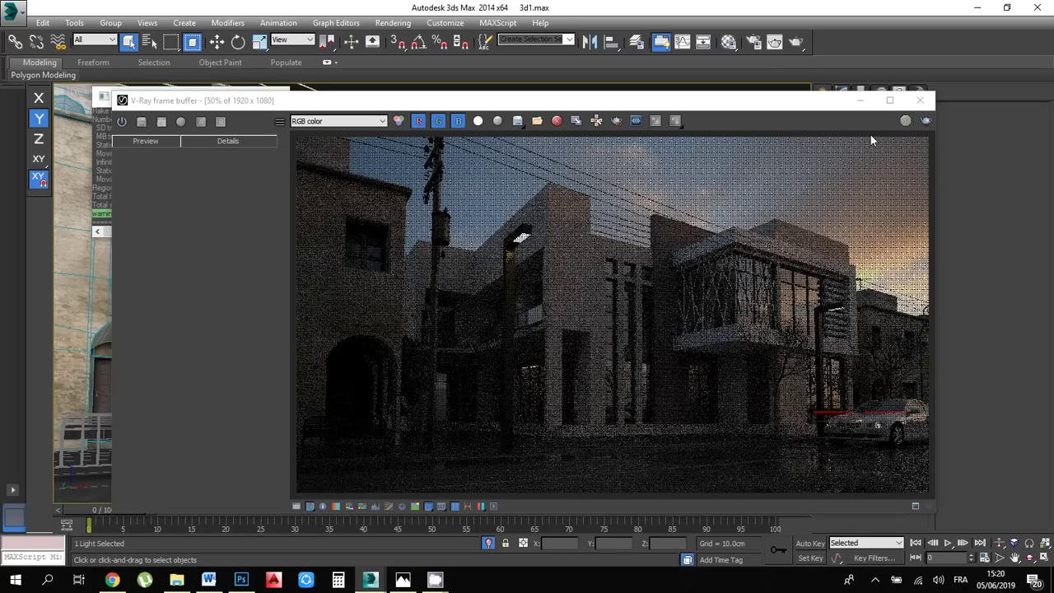
{"action": "left_click", "coordinate": [919, 99]}
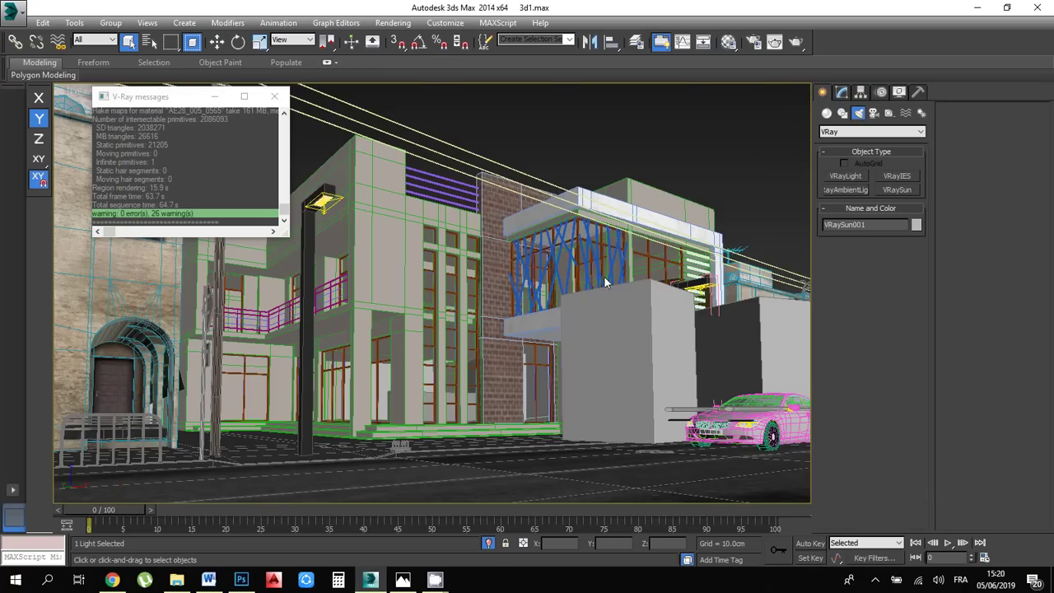
Raise the VRaySun further, to a height of about 2930 cm, so its beam clears the neighbouring buildings
{"action": "key", "text": "t"}
{"action": "scroll", "coordinate": [527, 395], "scroll_direction": "down", "scroll_amount": 4}
{"action": "scroll", "coordinate": [498, 362], "scroll_direction": "up", "scroll_amount": 5}
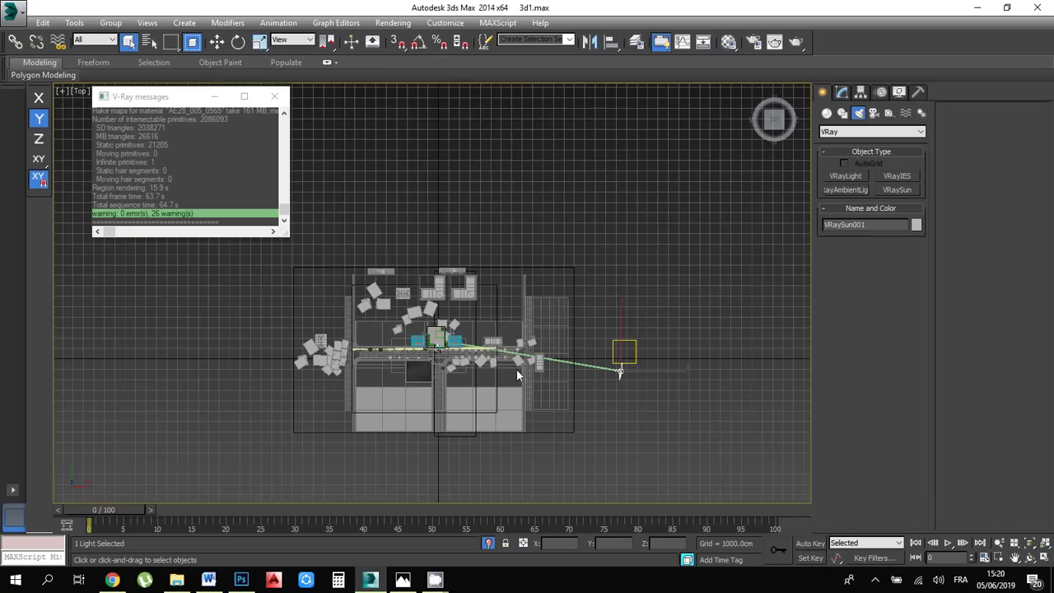
{"action": "left_click", "coordinate": [1029, 557]}
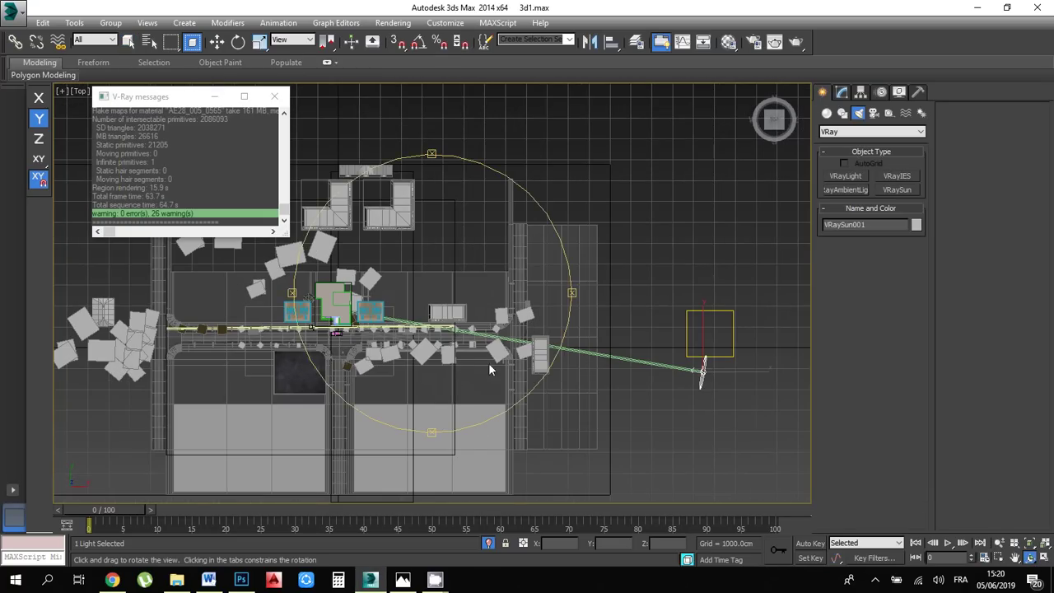
{"action": "left_click_drag", "start_coordinate": [489, 362], "coordinate": [690, 328]}
{"action": "scroll", "coordinate": [527, 355], "scroll_direction": "up", "scroll_amount": 6}
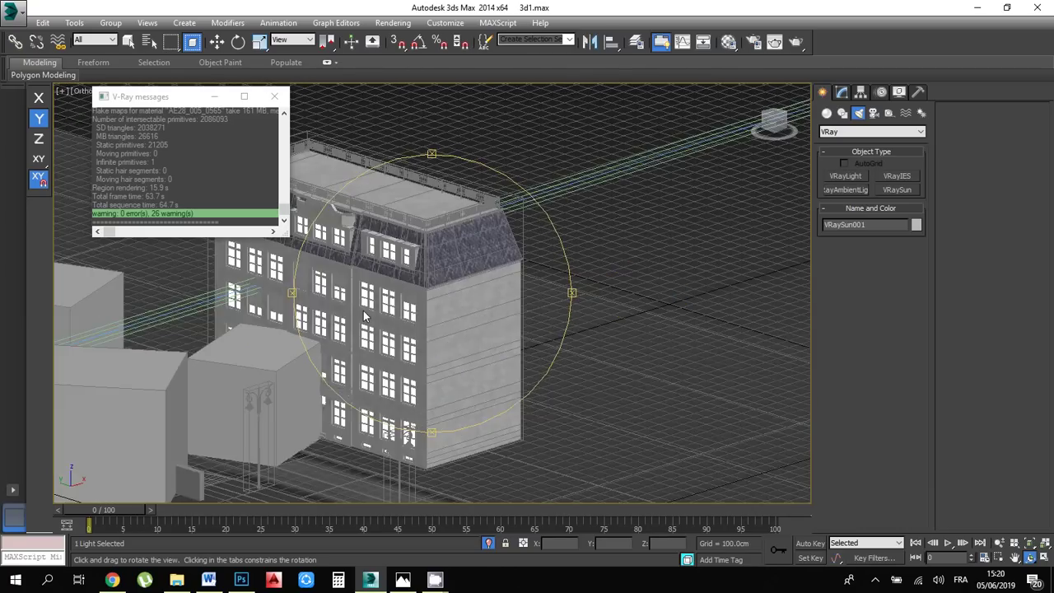
{"action": "scroll", "coordinate": [415, 350], "scroll_direction": "down", "scroll_amount": 4}
{"action": "left_click", "coordinate": [217, 41]}
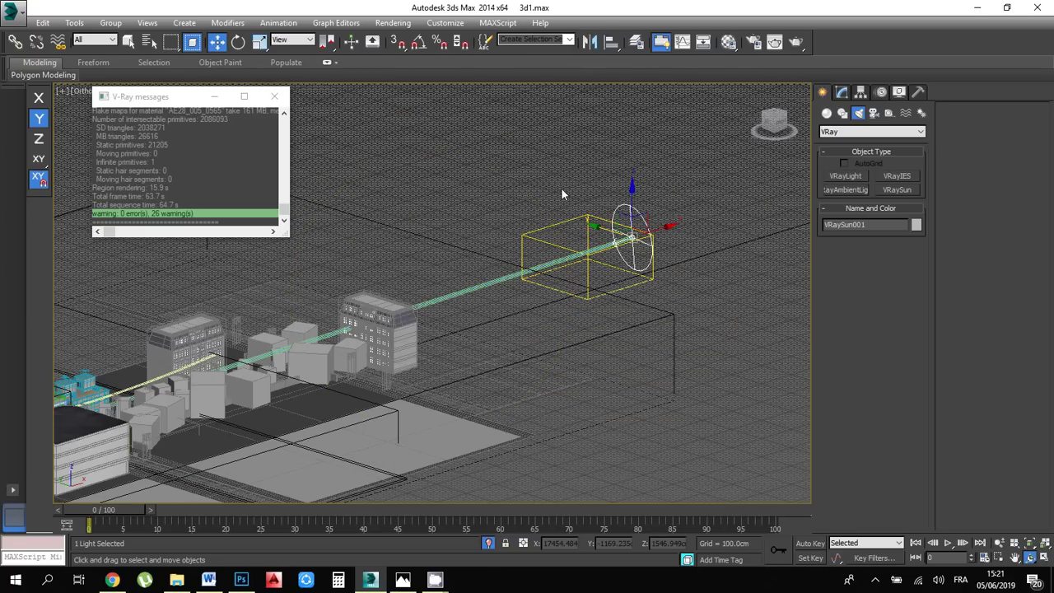
{"action": "left_click_drag", "start_coordinate": [631, 212], "coordinate": [615, 153]}
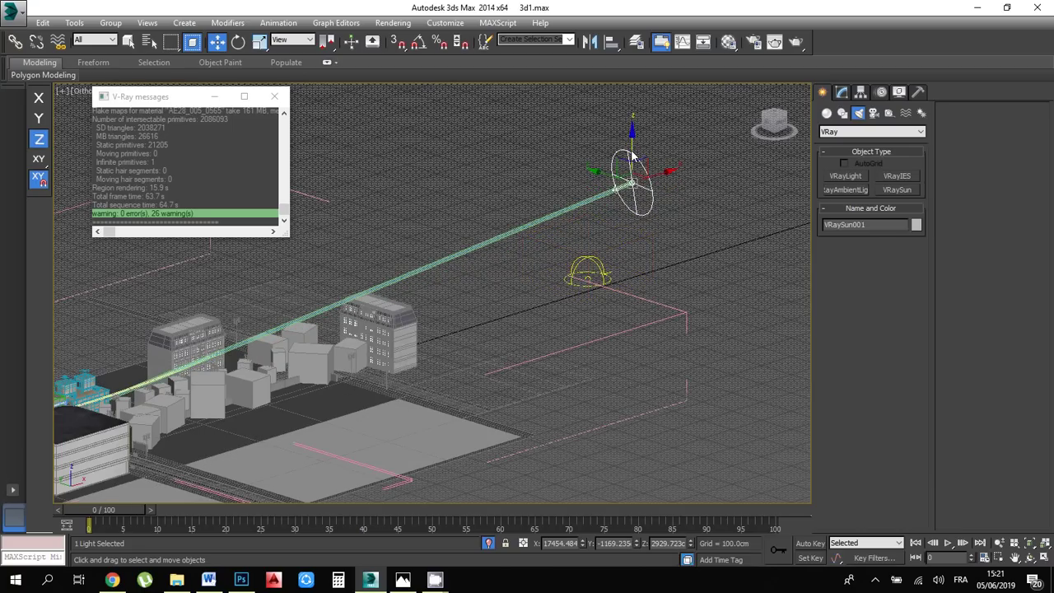
Re-render the camera view with the raised sun, stop the render and close the frame buffer
{"action": "key", "text": "c"}
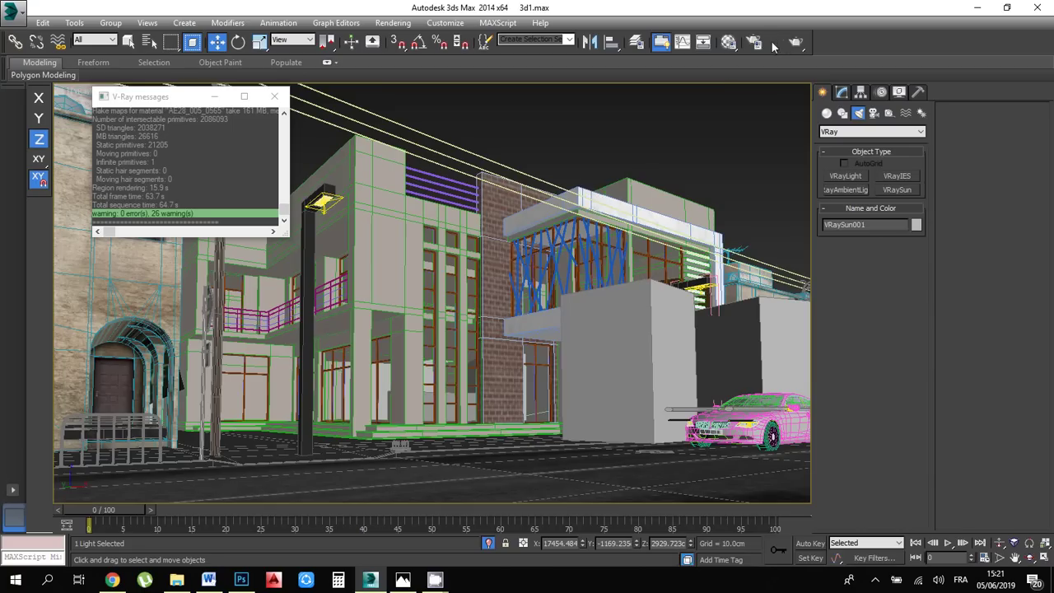
{"action": "left_click", "coordinate": [792, 43]}
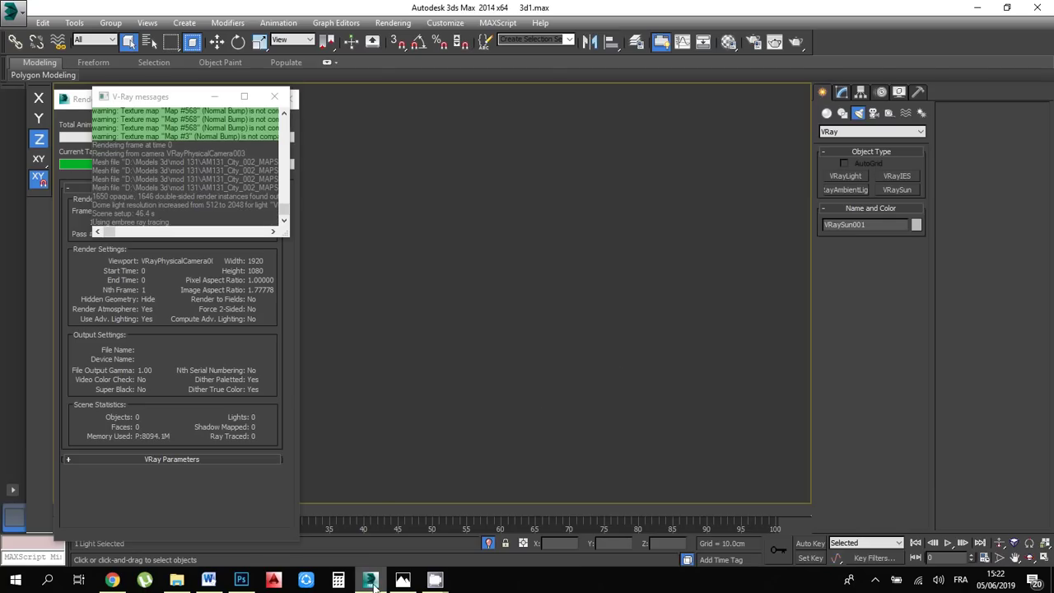
{"action": "mouse_move", "coordinate": [370, 579]}
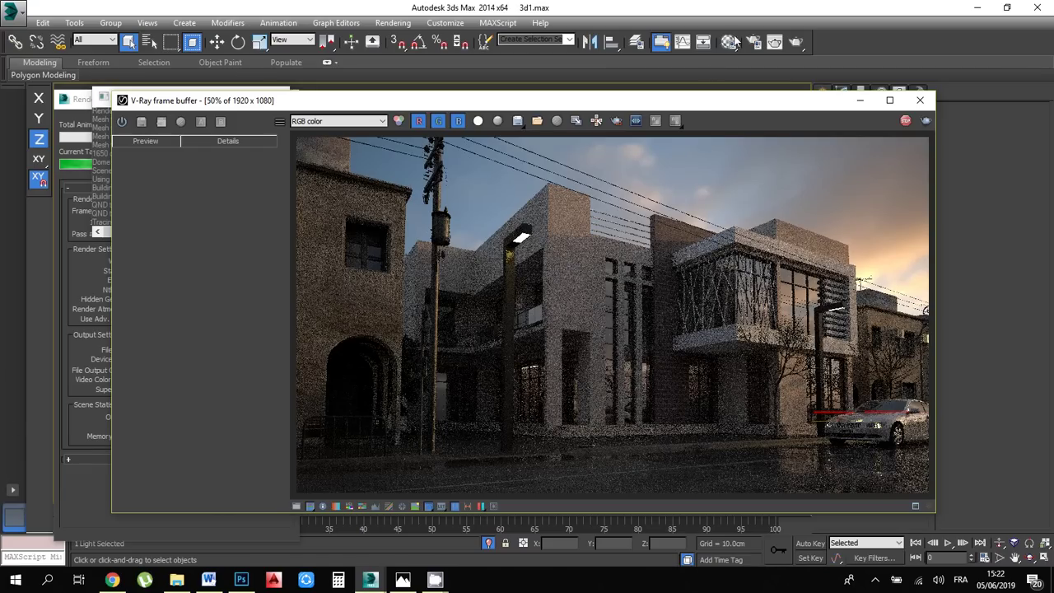
{"action": "left_click", "coordinate": [79, 103]}
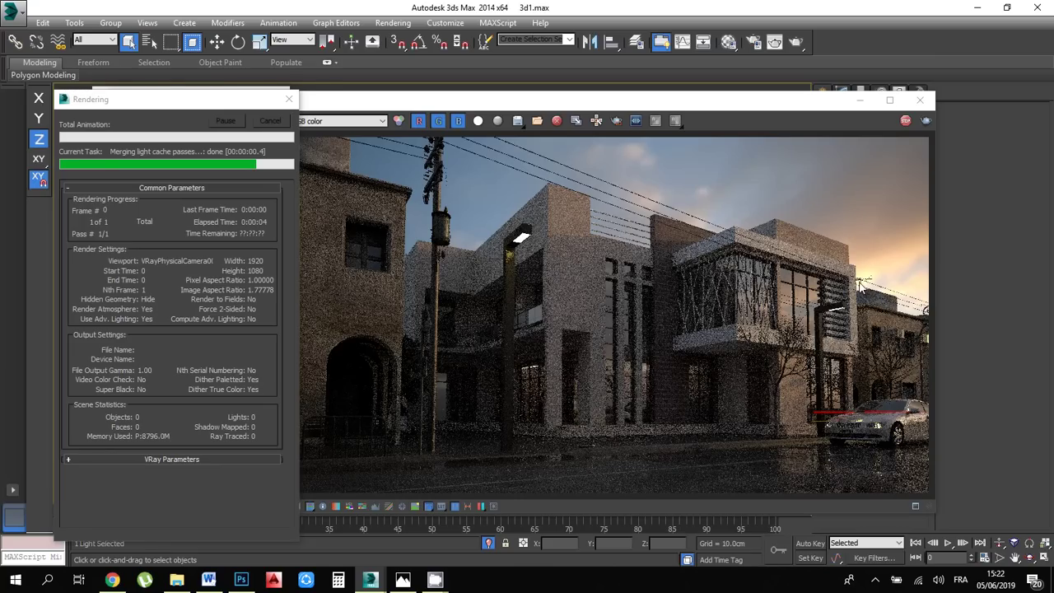
{"action": "left_click", "coordinate": [919, 100]}
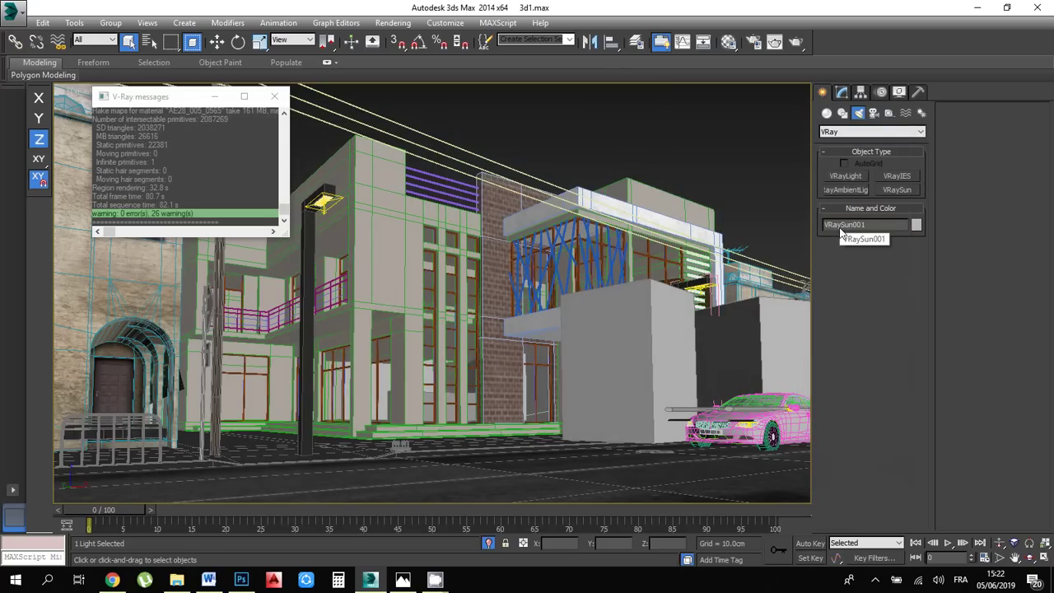
Set the selected VRaySun's intensity multiplier to 2.0
{"action": "left_click", "coordinate": [842, 92]}
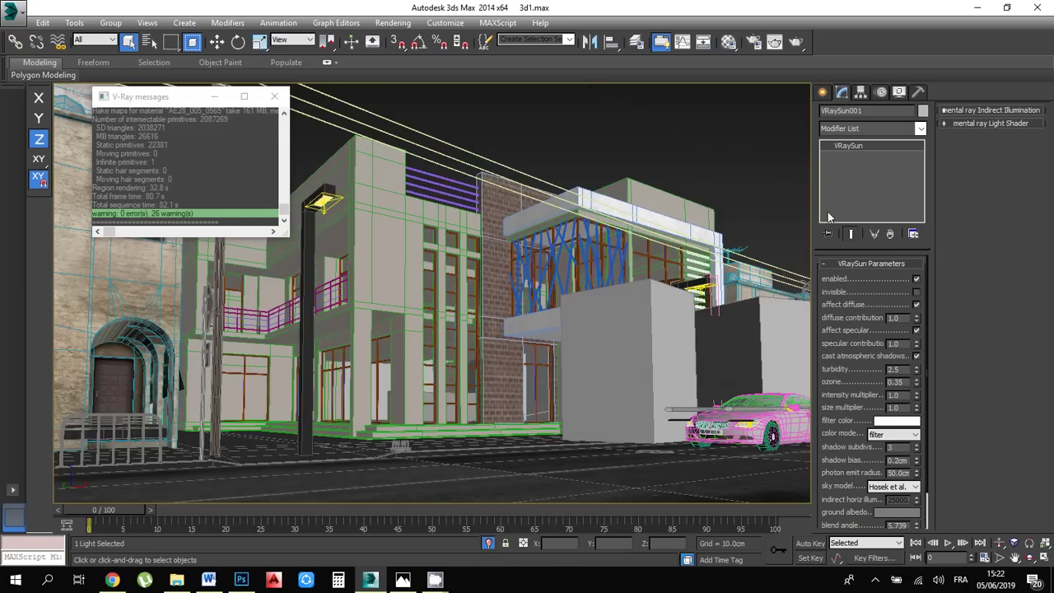
{"action": "scroll", "coordinate": [838, 396], "scroll_direction": "down", "scroll_amount": 1}
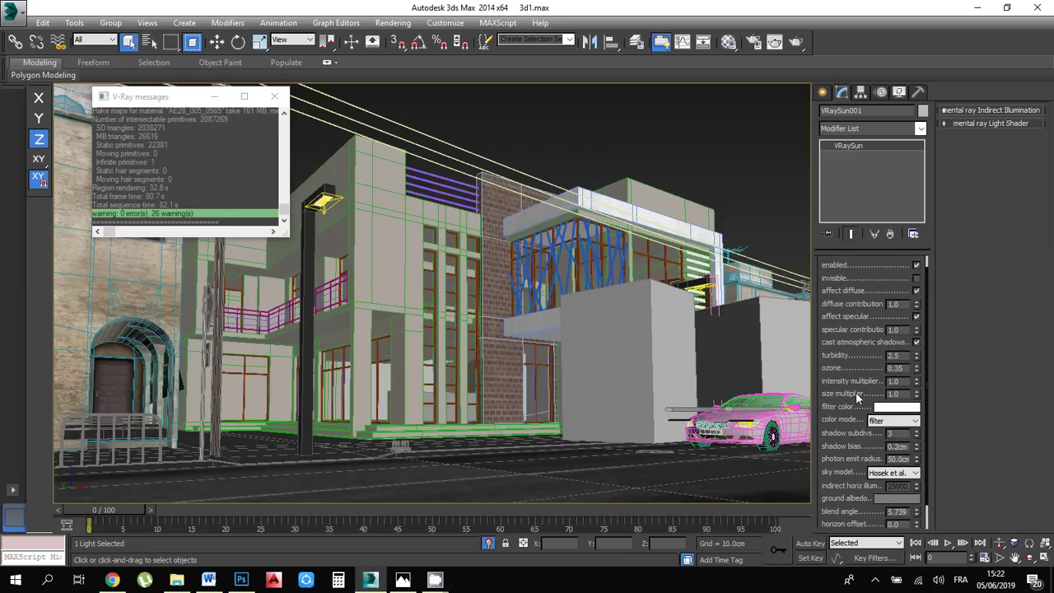
{"action": "double_click", "coordinate": [887, 380]}
{"action": "type", "text": "2"}
{"action": "left_click", "coordinate": [851, 327]}
Test-render the camera view with the stronger sun, stop the render and close the frame buffer
{"action": "key", "text": "shift+q"}
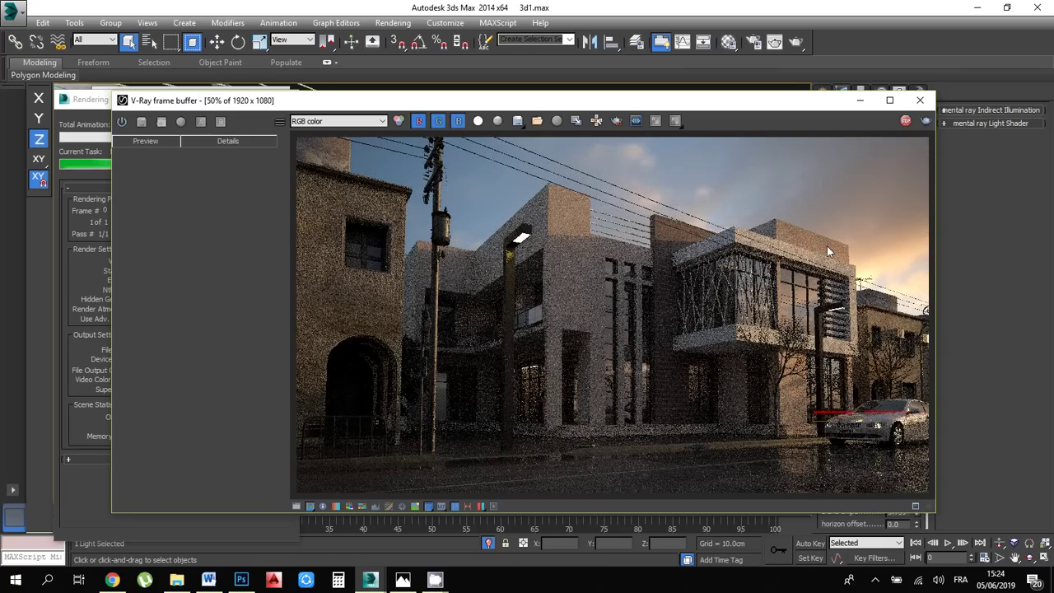
{"action": "left_click", "coordinate": [905, 121]}
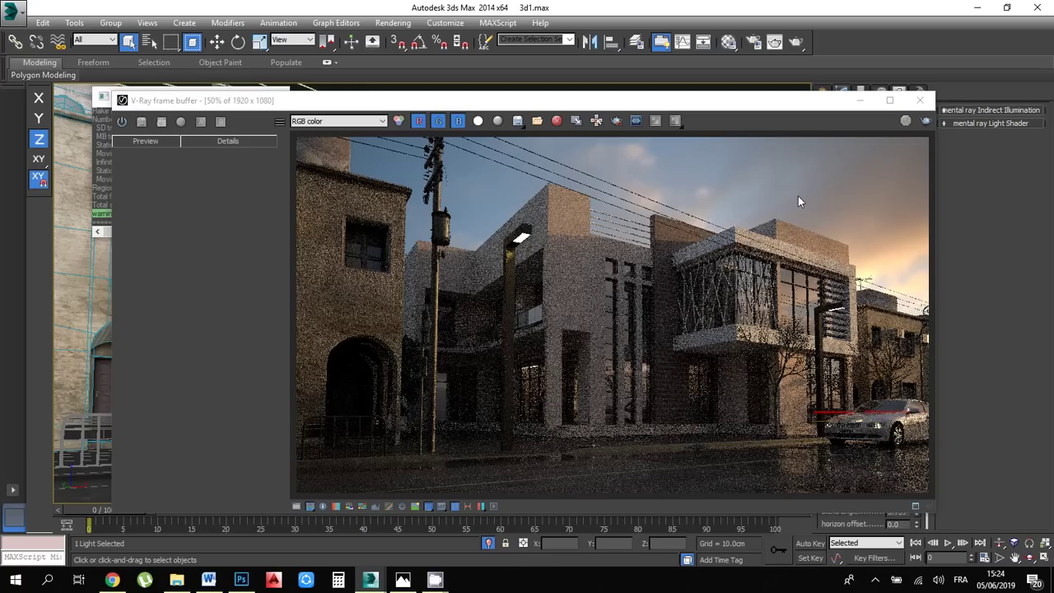
{"action": "left_click", "coordinate": [917, 100]}
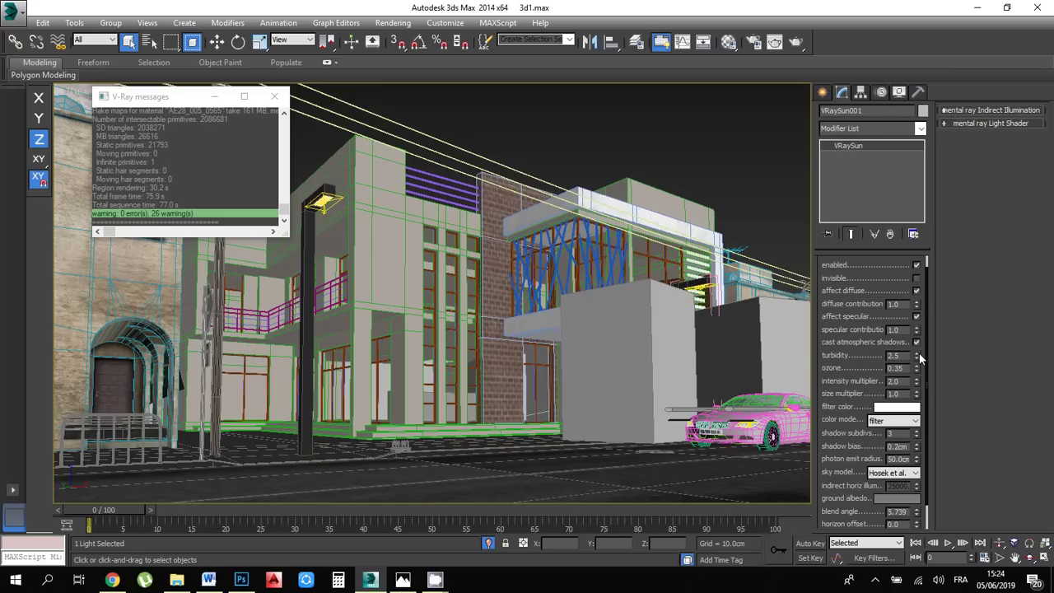
Raise the VRaySun's turbidity to 6.5, test-render the camera view, stop the render and close the frame buffer
{"action": "left_click_drag", "start_coordinate": [919, 352], "coordinate": [924, 318]}
{"action": "key", "text": "shift+q"}
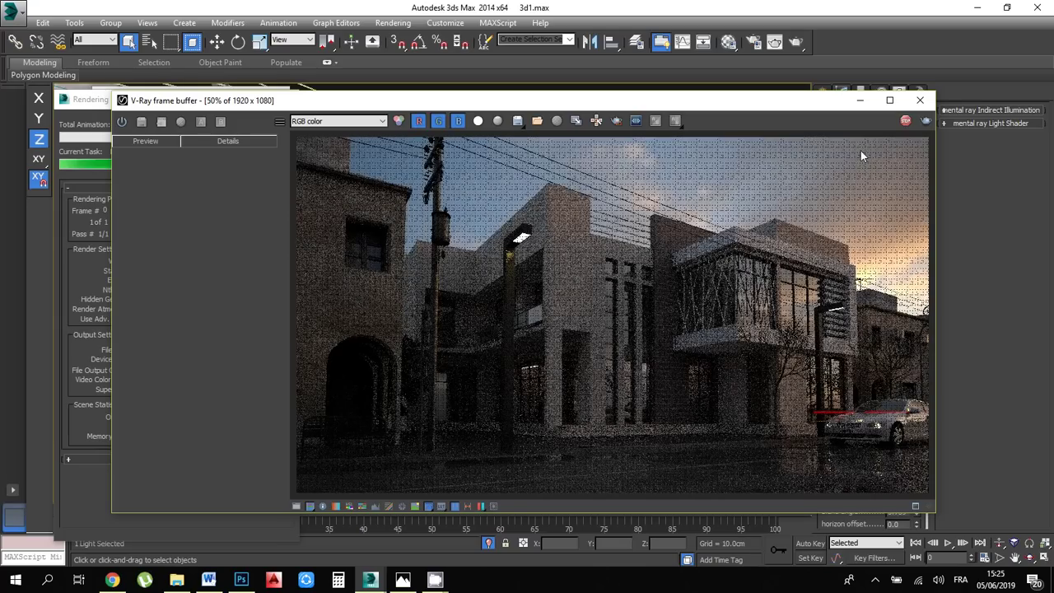
{"action": "left_click", "coordinate": [904, 123]}
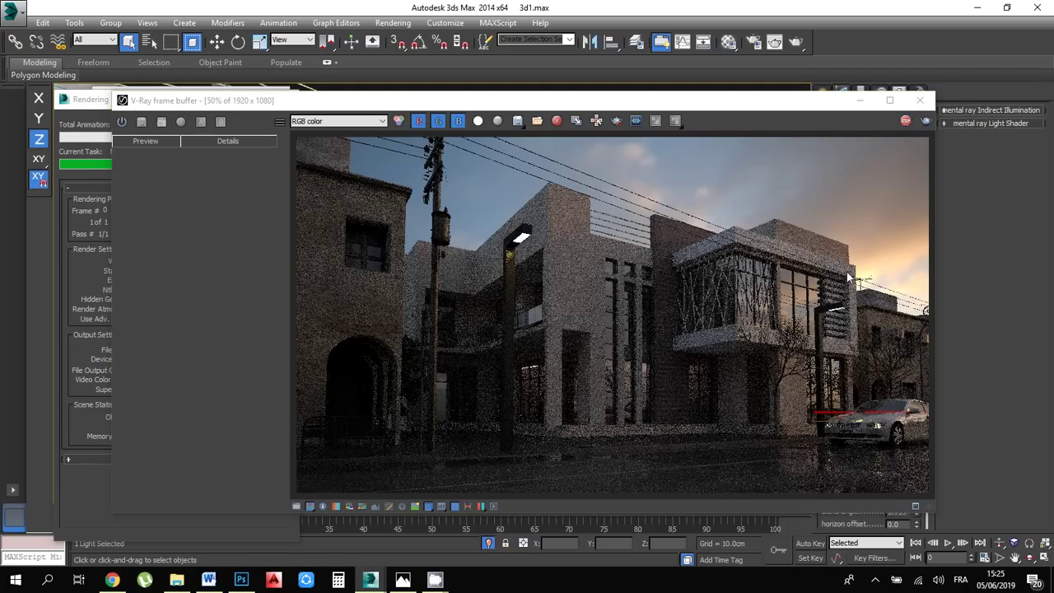
{"action": "left_click", "coordinate": [917, 100]}
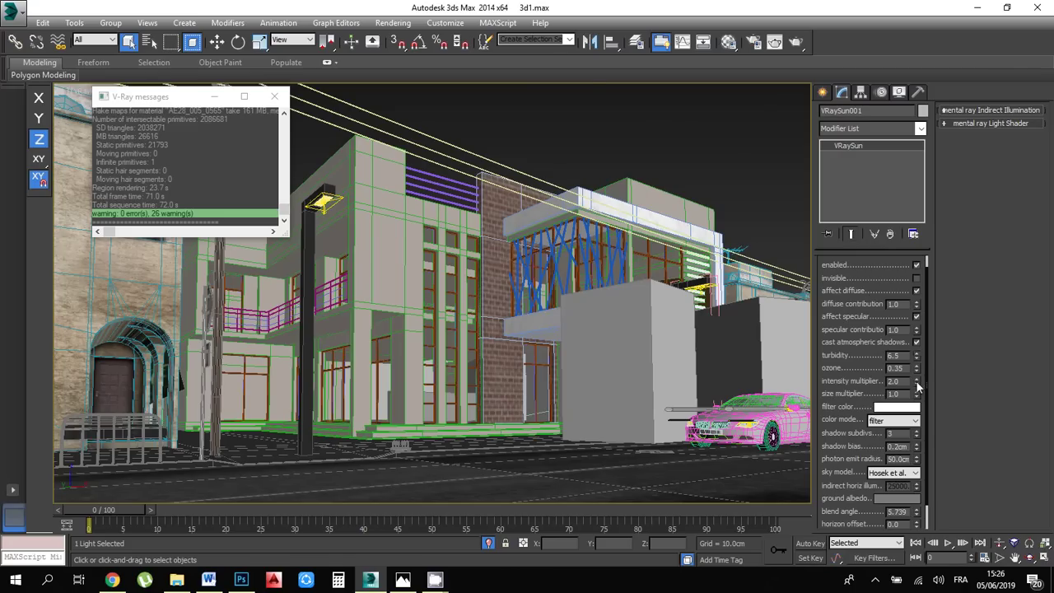
Lower the VRaySun's turbidity to 2.0 and start another test render of the camera view
{"action": "left_click_drag", "start_coordinate": [917, 387], "coordinate": [931, 464]}
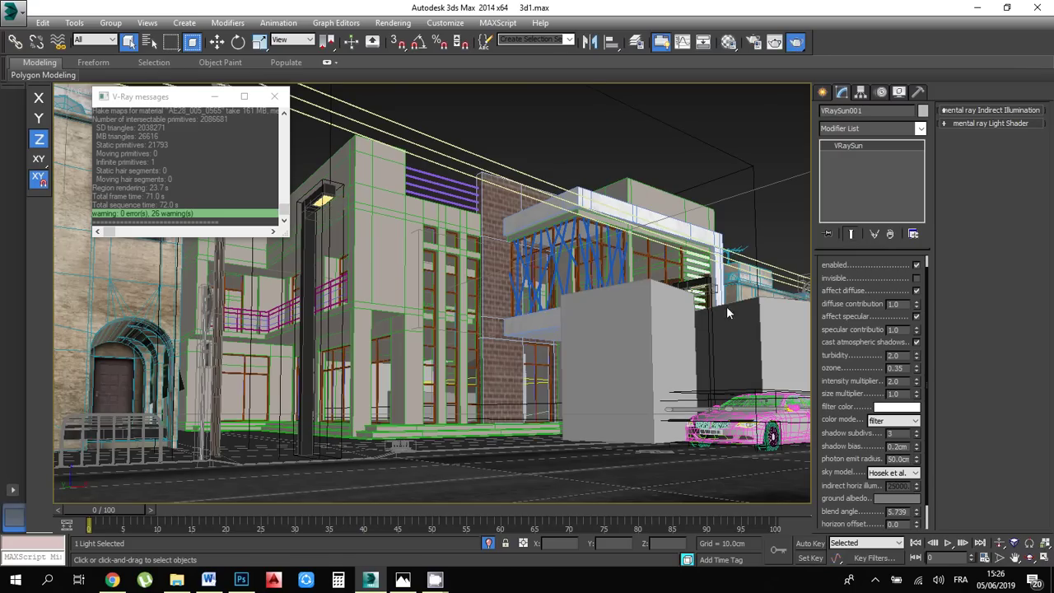
{"action": "key", "text": "shift+q"}
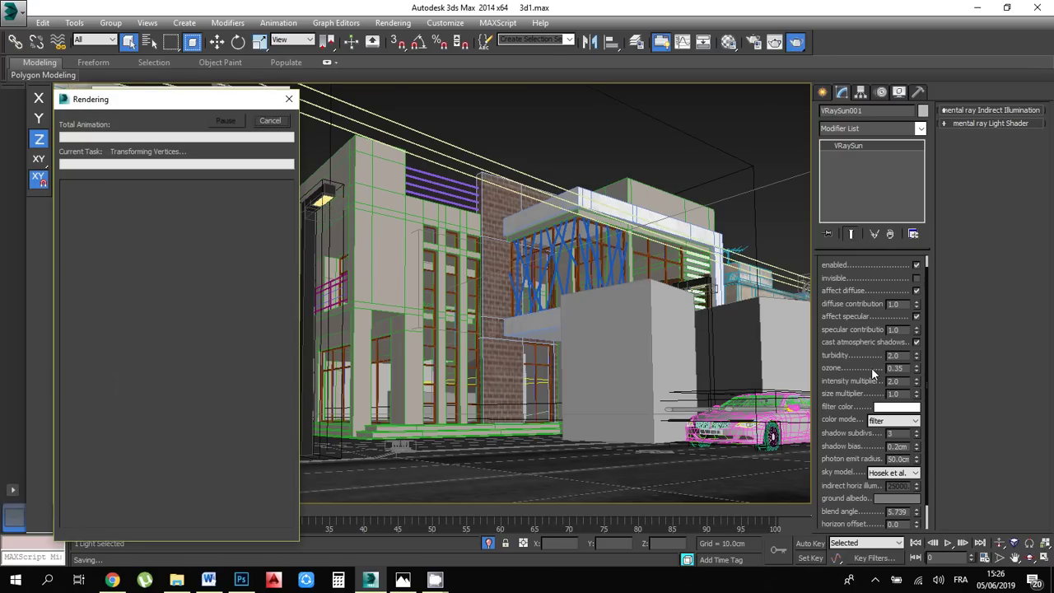
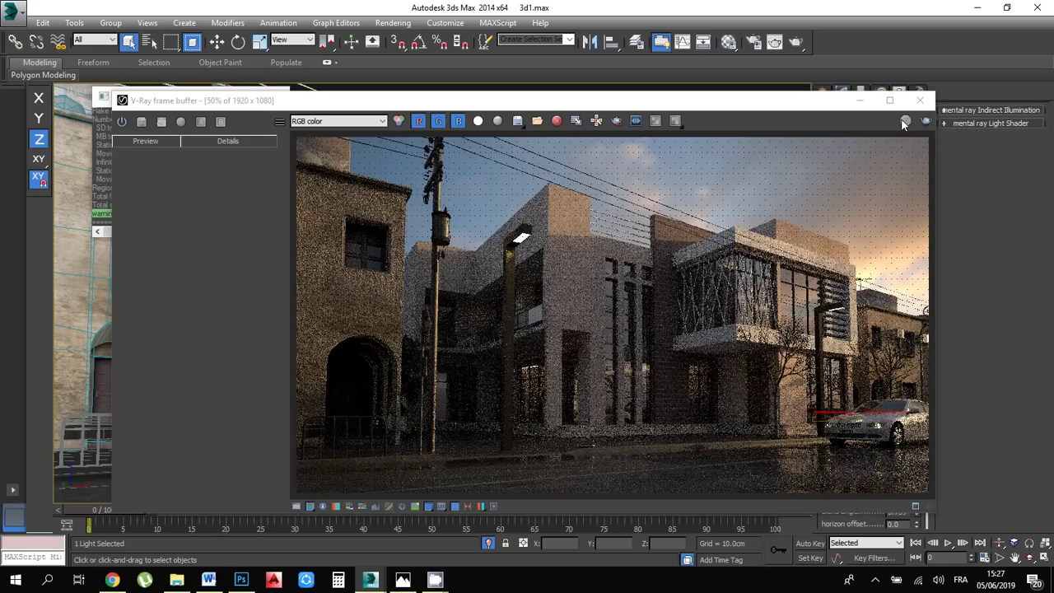
Close the rendered image, switch to the Top view and hide every object category except cameras
{"action": "left_click", "coordinate": [919, 100]}
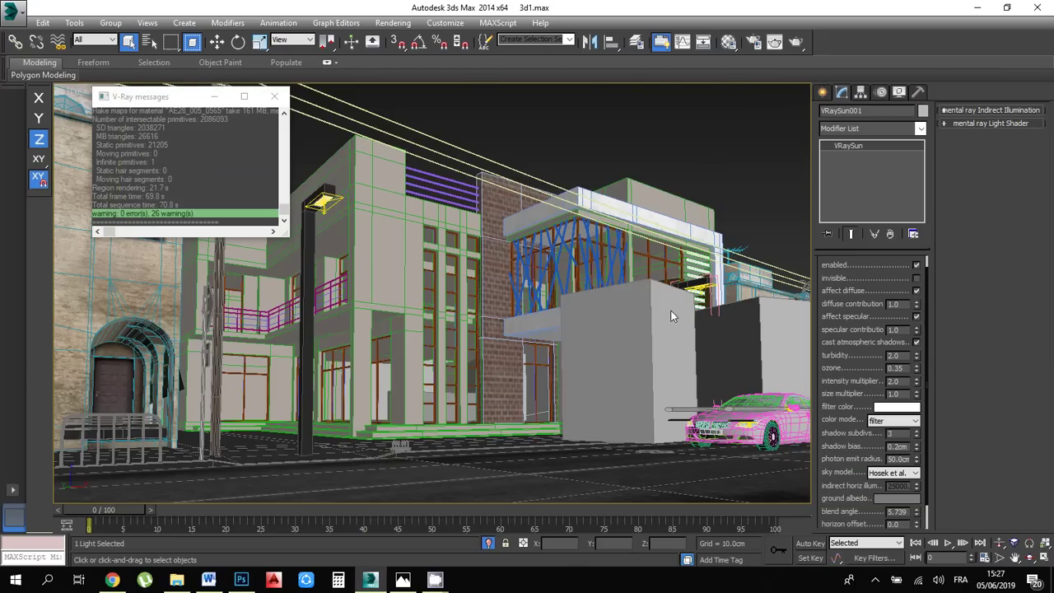
{"action": "key", "text": "t"}
{"action": "scroll", "coordinate": [584, 352], "scroll_direction": "down", "scroll_amount": 4}
{"action": "scroll", "coordinate": [510, 393], "scroll_direction": "up", "scroll_amount": 4}
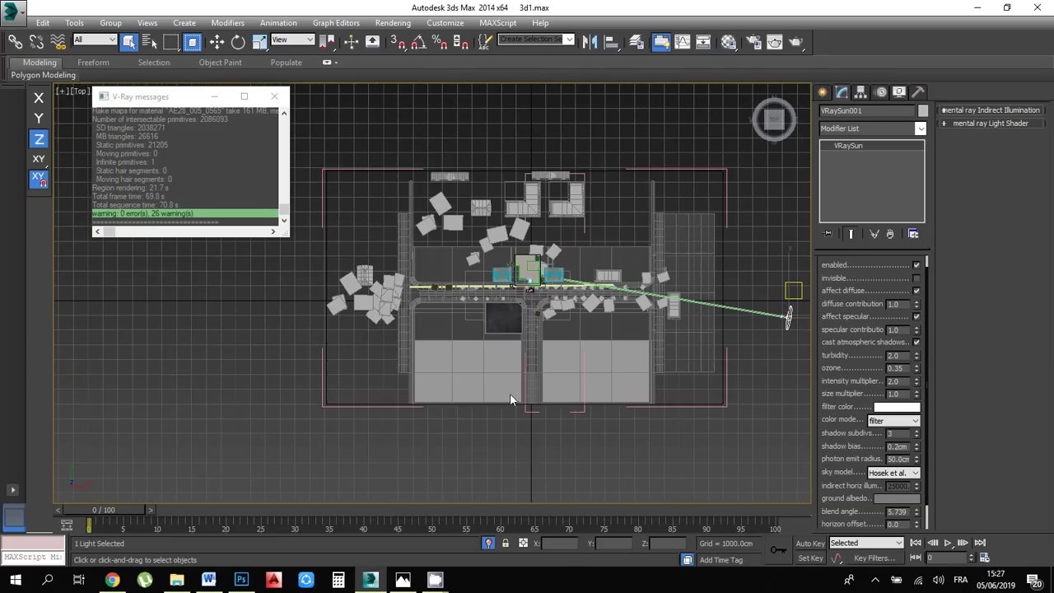
{"action": "left_click", "coordinate": [532, 448]}
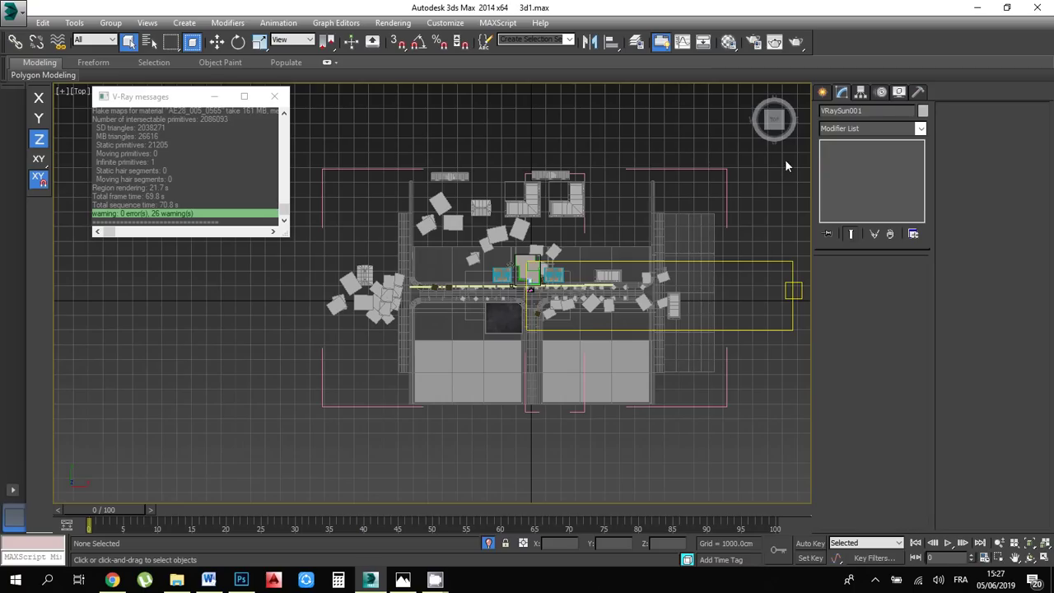
{"action": "left_click", "coordinate": [897, 94]}
{"action": "left_click", "coordinate": [828, 257]}
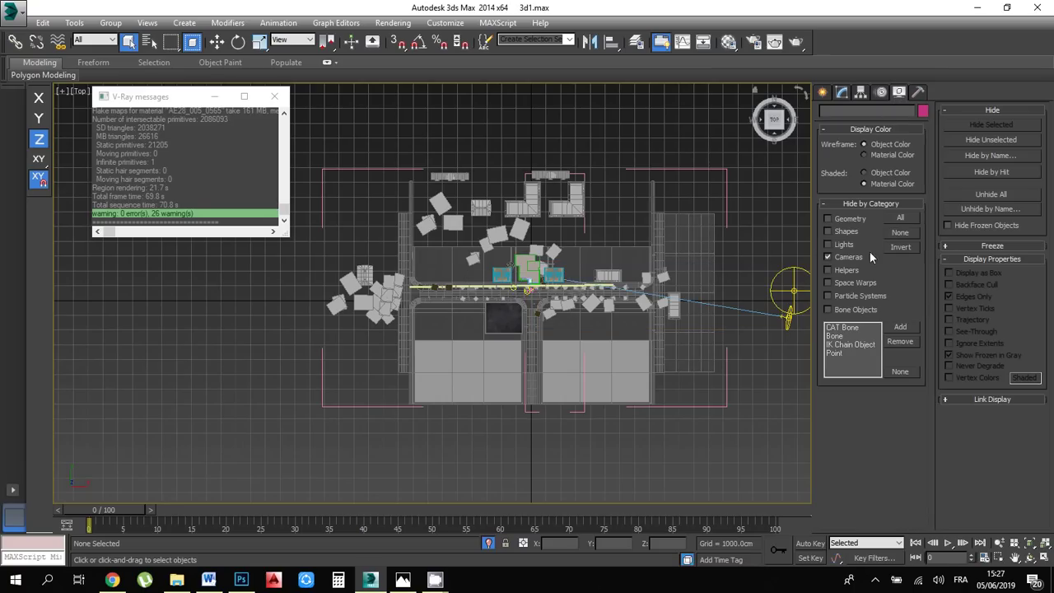
{"action": "left_click", "coordinate": [900, 246]}
Select the V-Ray physical camera and open its f-number value for editing
{"action": "scroll", "coordinate": [473, 308], "scroll_direction": "up", "scroll_amount": 3}
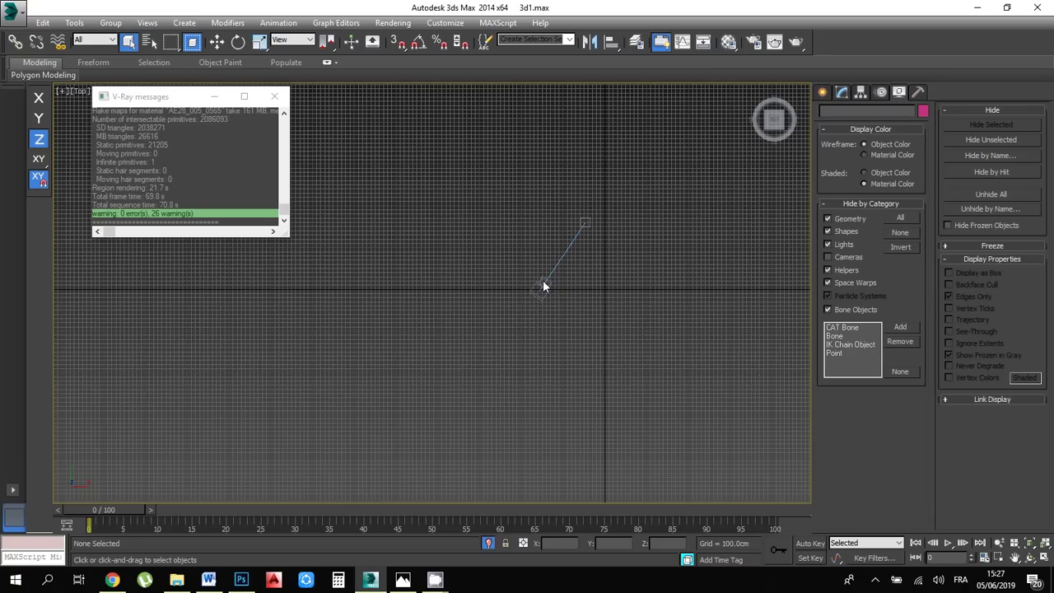
{"action": "left_click", "coordinate": [543, 284]}
{"action": "left_click", "coordinate": [843, 93]}
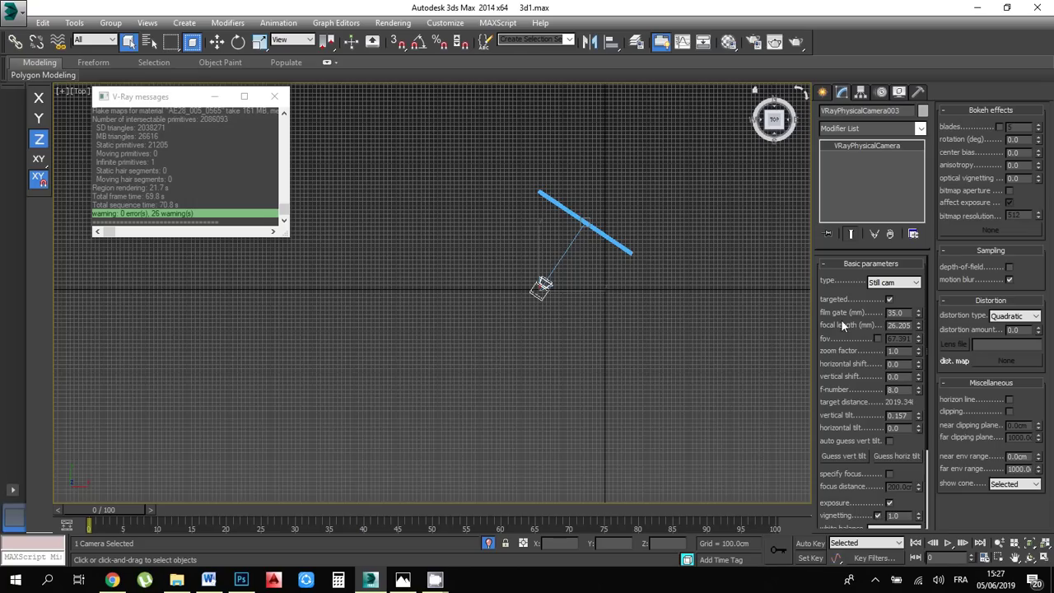
{"action": "scroll", "coordinate": [841, 321], "scroll_direction": "down", "scroll_amount": 2}
{"action": "scroll", "coordinate": [844, 346], "scroll_direction": "up", "scroll_amount": 2}
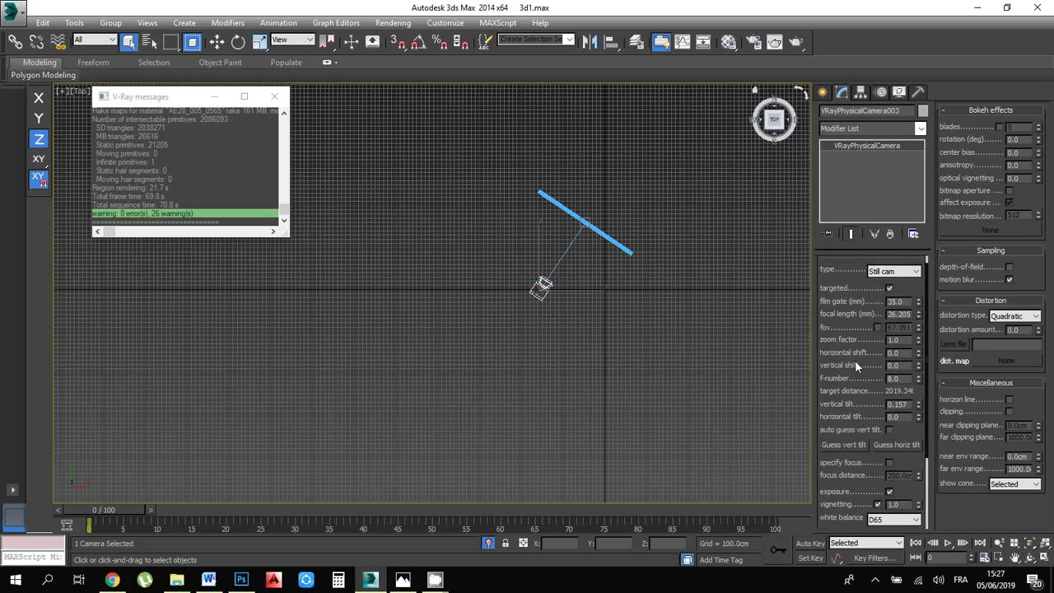
{"action": "scroll", "coordinate": [853, 359], "scroll_direction": "down", "scroll_amount": 3}
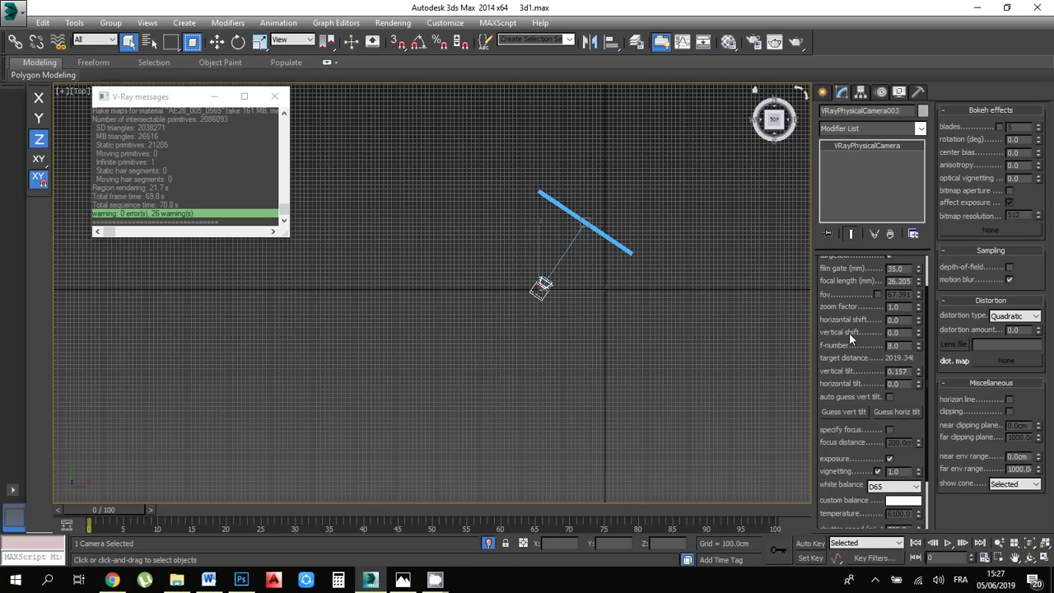
{"action": "scroll", "coordinate": [848, 329], "scroll_direction": "down", "scroll_amount": 1}
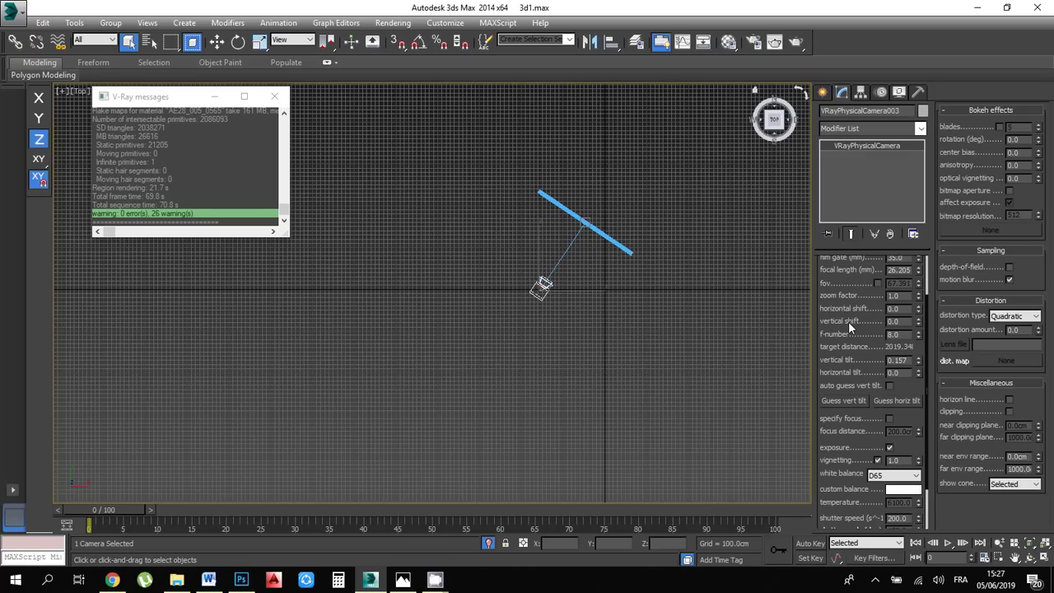
{"action": "scroll", "coordinate": [850, 323], "scroll_direction": "up", "scroll_amount": 1}
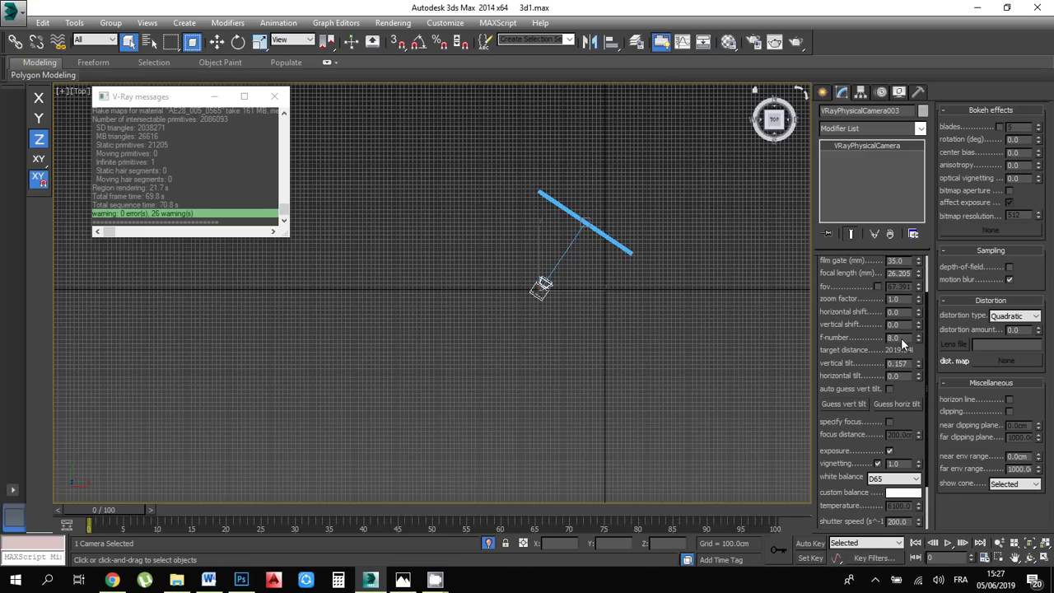
{"action": "double_click", "coordinate": [898, 338]}
Switch to File Explorer and open the "11 - F number" image from D:, Formation 3D max, Vray setting, Vray Camera
{"action": "left_click", "coordinate": [176, 580]}
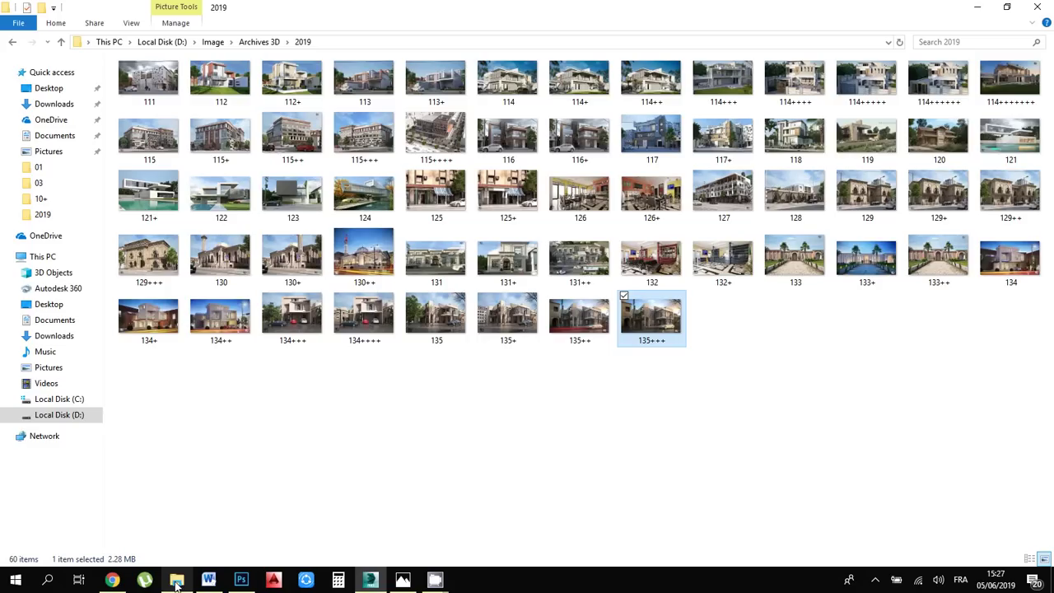
{"action": "left_click", "coordinate": [57, 416]}
{"action": "left_click", "coordinate": [161, 124]}
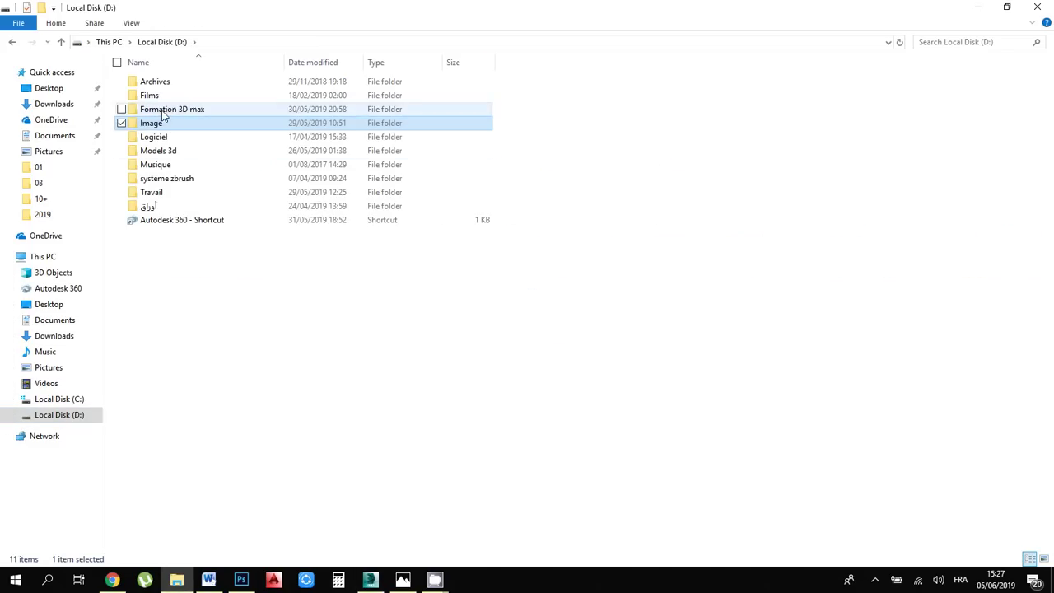
{"action": "double_click", "coordinate": [164, 112]}
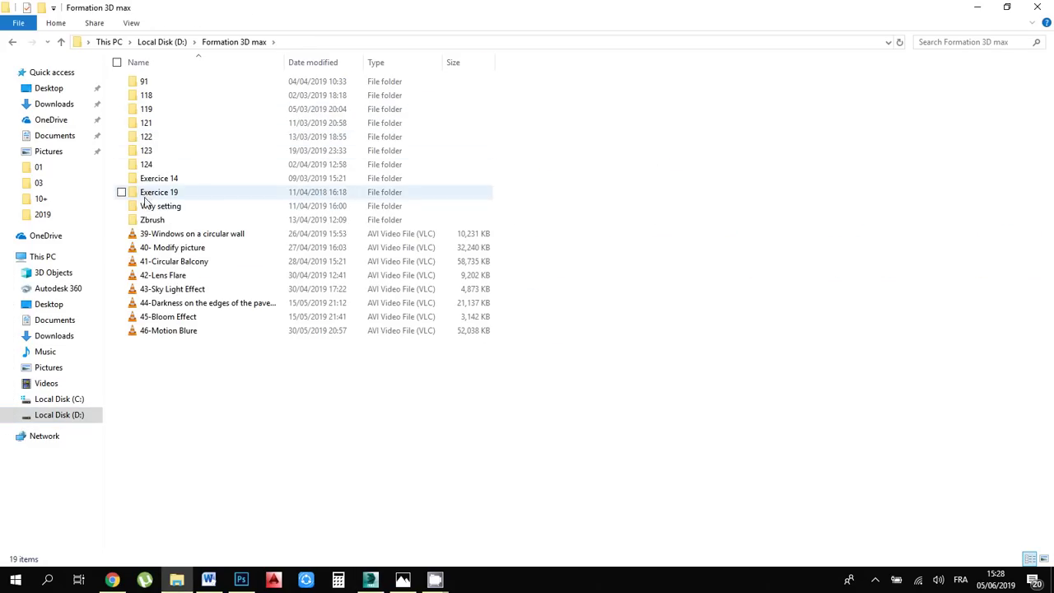
{"action": "double_click", "coordinate": [148, 205]}
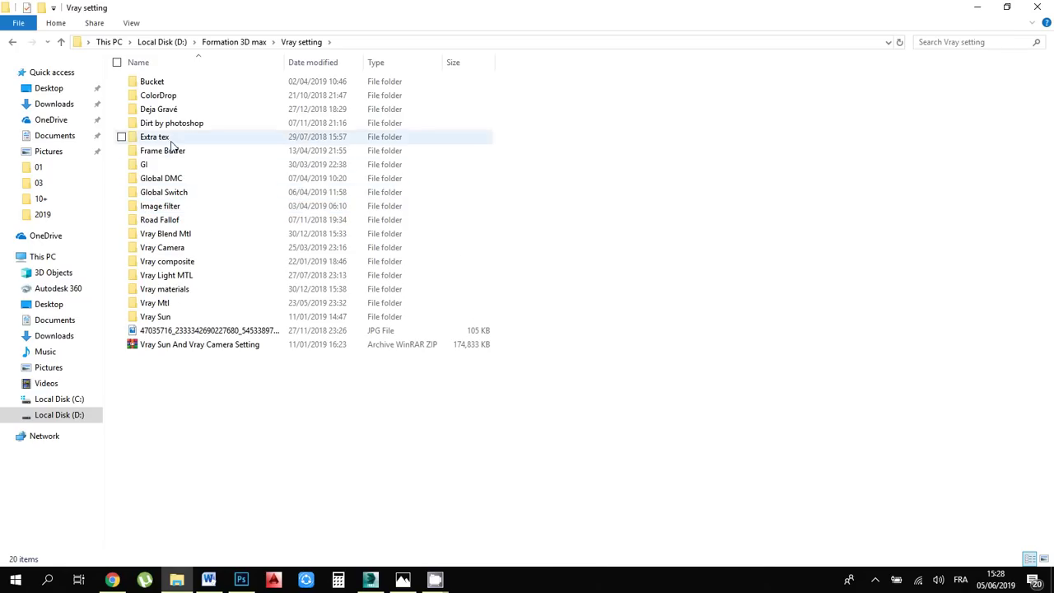
{"action": "double_click", "coordinate": [173, 247]}
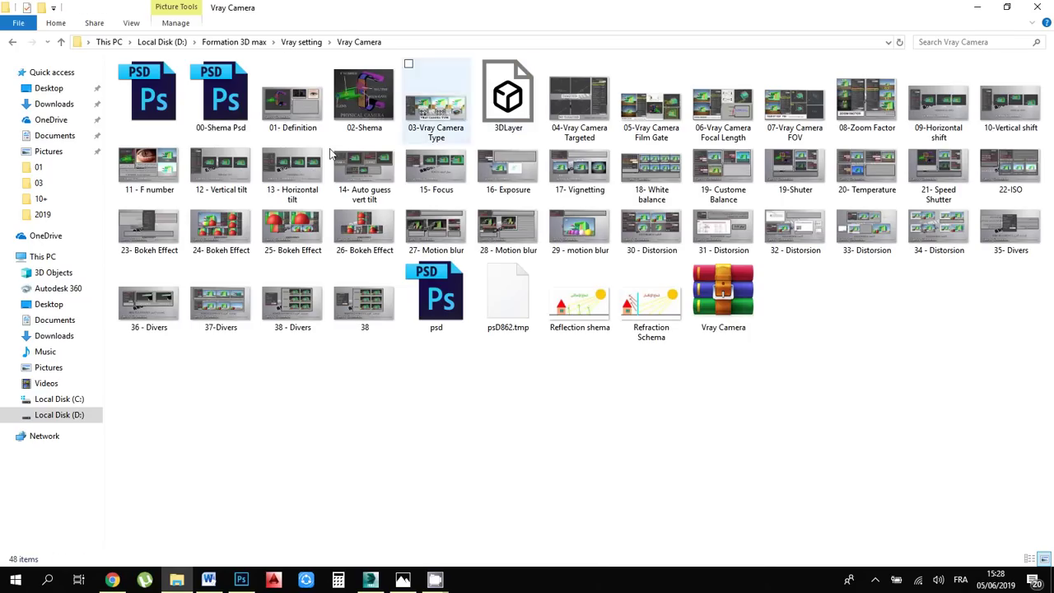
{"action": "double_click", "coordinate": [148, 164]}
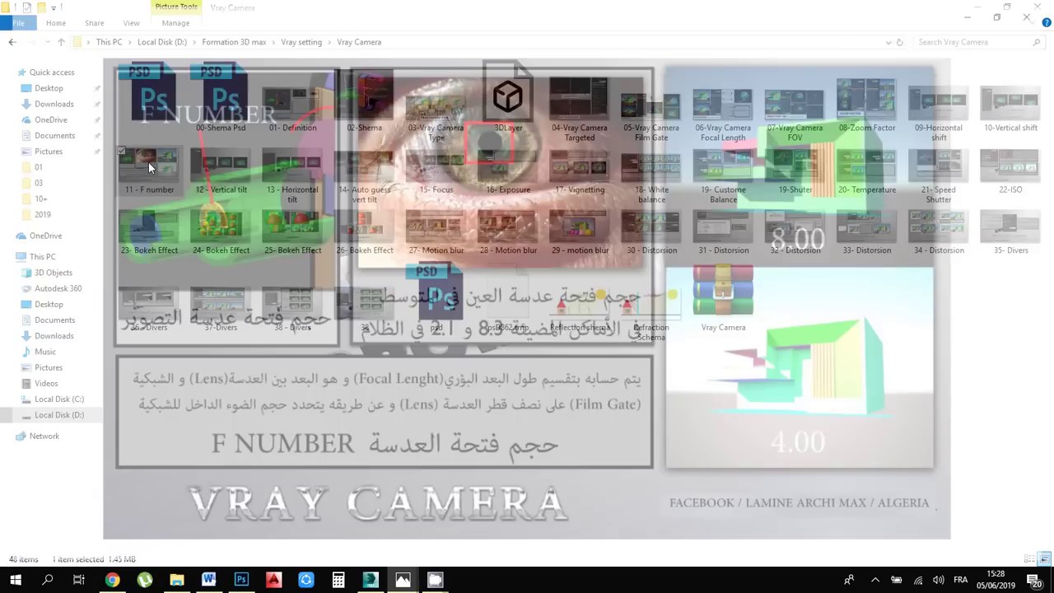
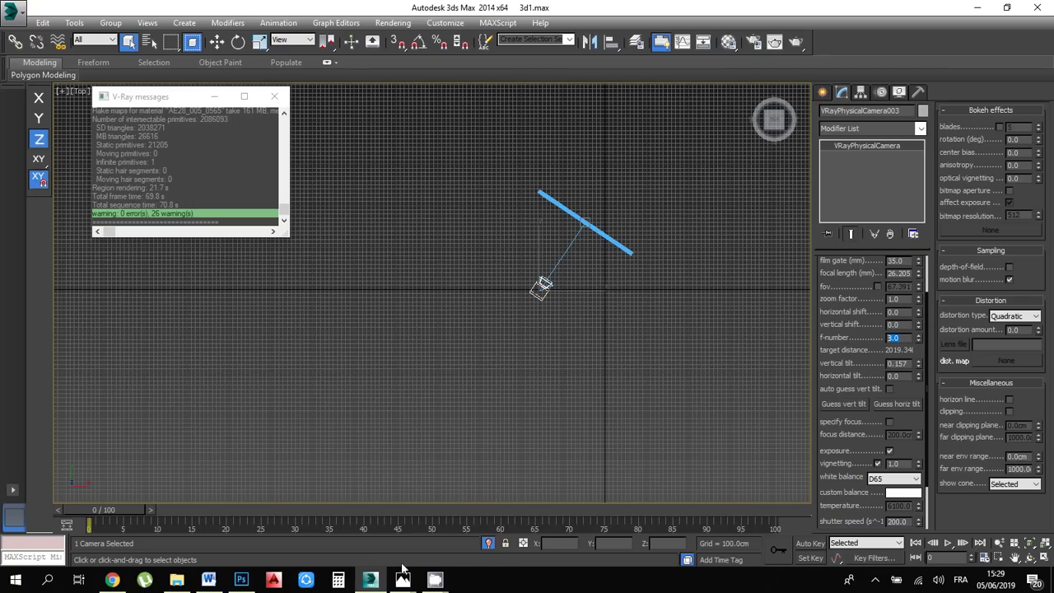
Set the camera's f-number to 8 and bring up the F number reference image again
{"action": "type", "text": "8"}
{"action": "key", "text": "Return"}
{"action": "mouse_move", "coordinate": [403, 580]}
{"action": "left_click", "coordinate": [441, 543]}
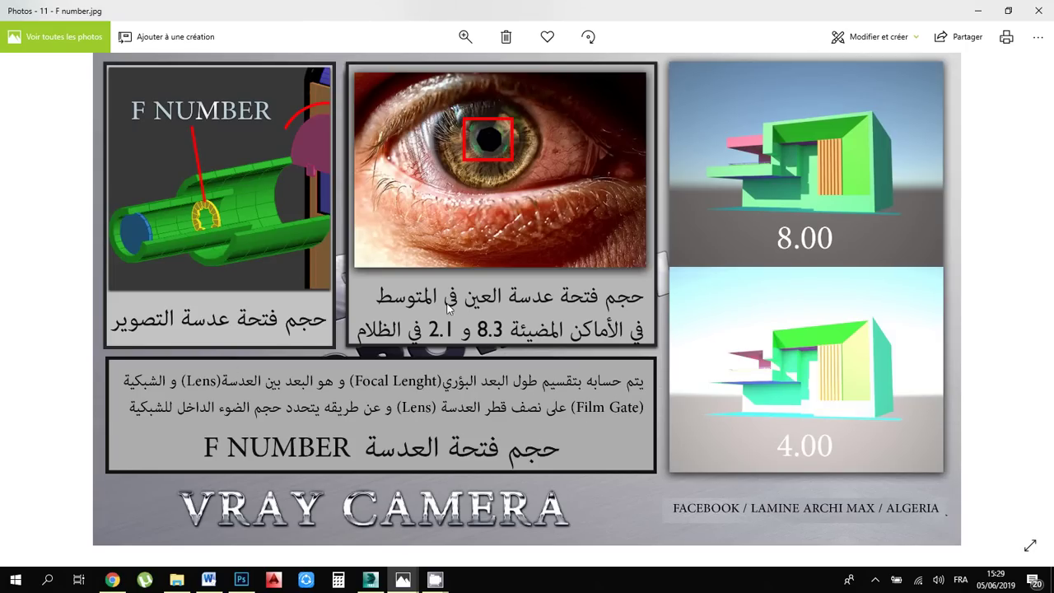
Switch back to 3ds Max, show the last V-Ray frame buffer from Render Setup and move it clear of the camera parameters
{"action": "left_click", "coordinate": [369, 579]}
{"action": "scroll", "coordinate": [780, 326], "scroll_direction": "up", "scroll_amount": 2}
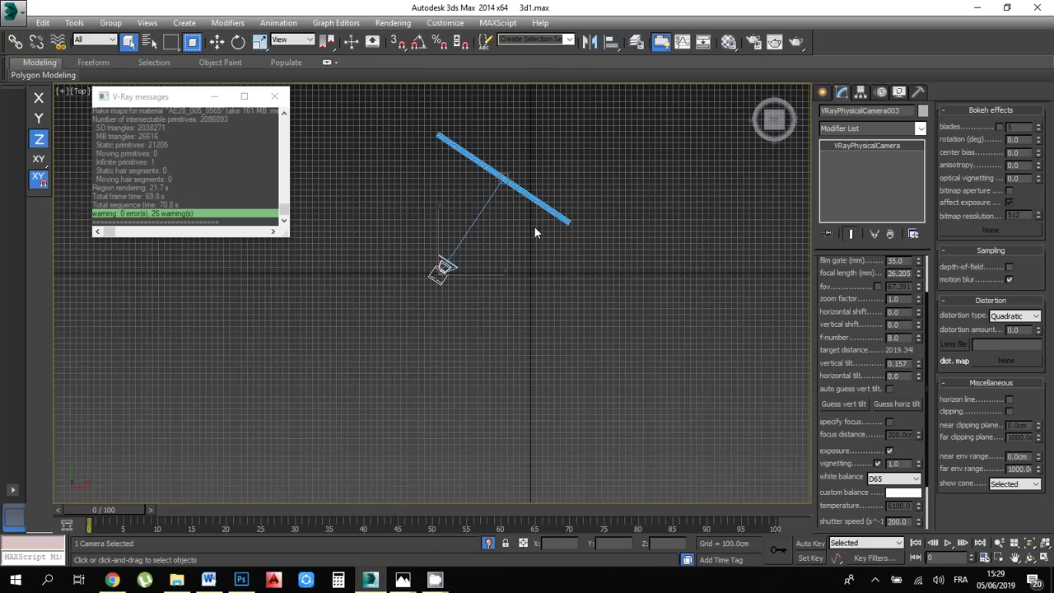
{"action": "scroll", "coordinate": [424, 229], "scroll_direction": "up", "scroll_amount": 3}
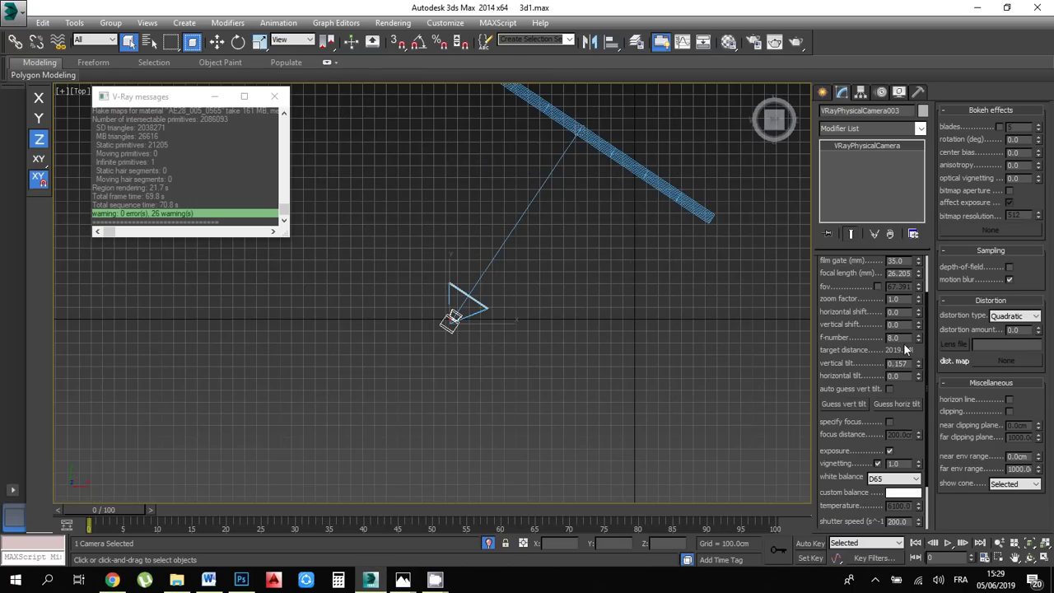
{"action": "left_click", "coordinate": [393, 23]}
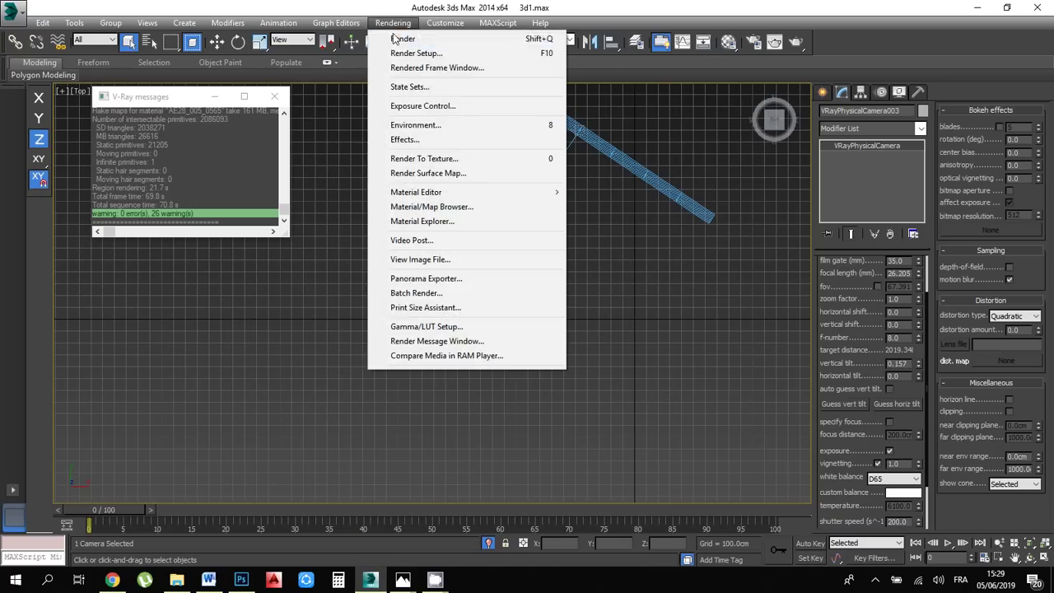
{"action": "left_click", "coordinate": [393, 47]}
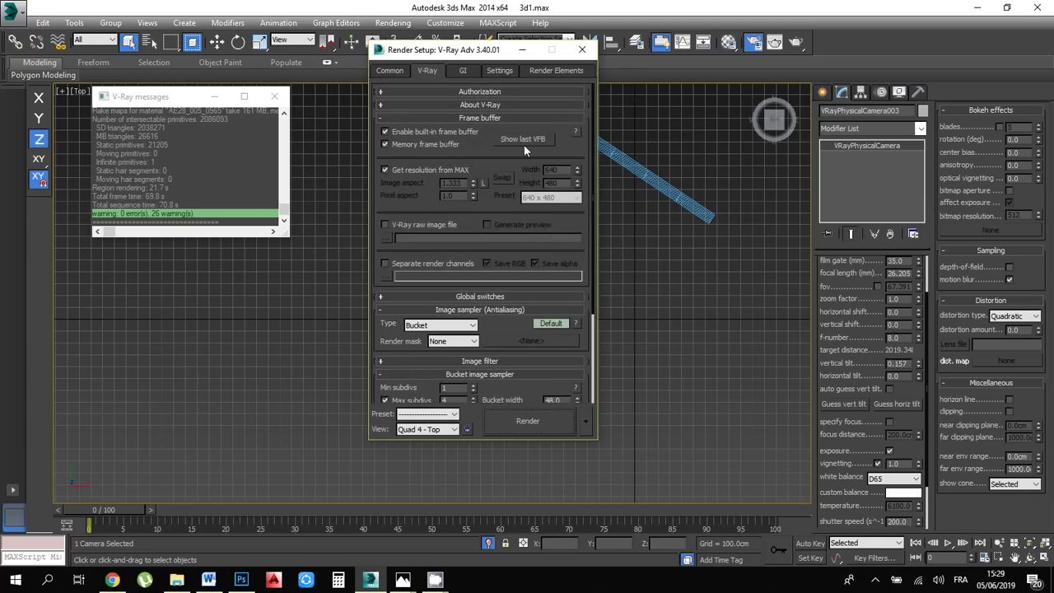
{"action": "left_click", "coordinate": [531, 141]}
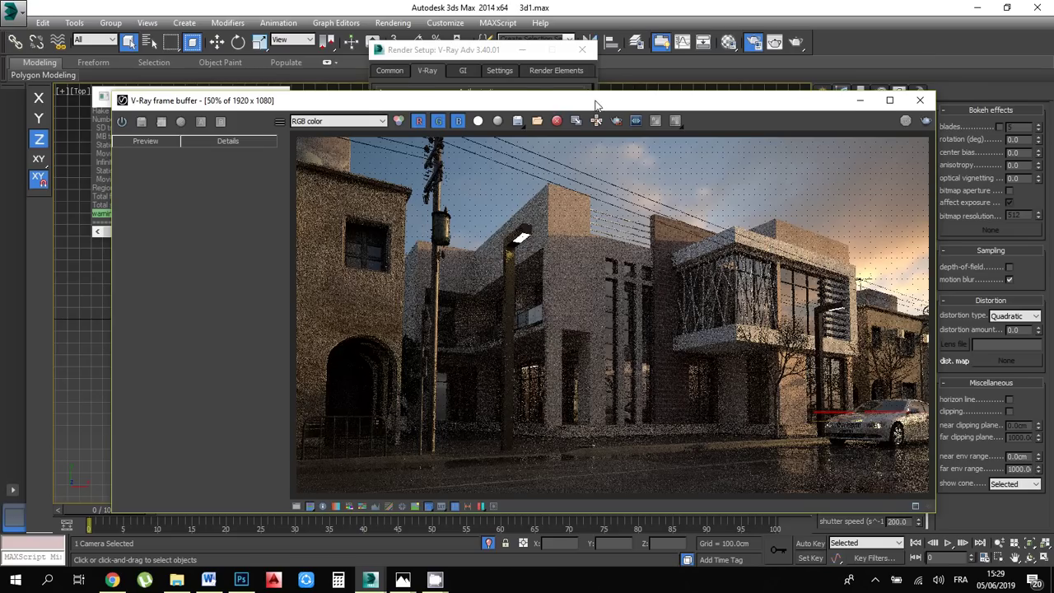
{"action": "left_click_drag", "start_coordinate": [597, 106], "coordinate": [356, 138]}
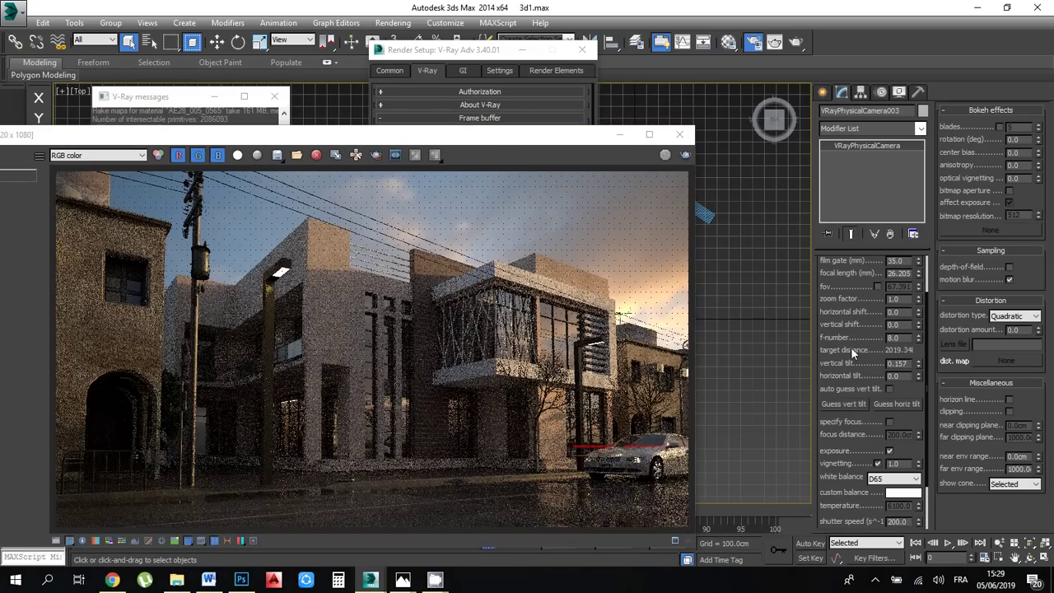
Review the camera's exposure settings beside the render, close the frame buffer and recheck the F number reference image
{"action": "left_click_drag", "start_coordinate": [850, 346], "coordinate": [862, 343]}
{"action": "left_click_drag", "start_coordinate": [843, 424], "coordinate": [845, 361]}
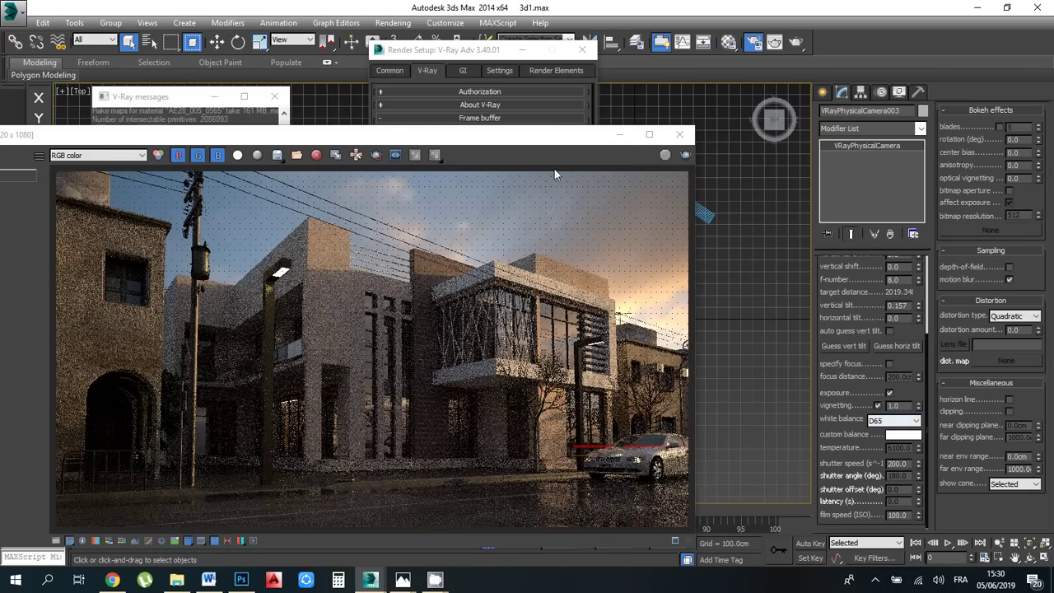
{"action": "left_click", "coordinate": [679, 134]}
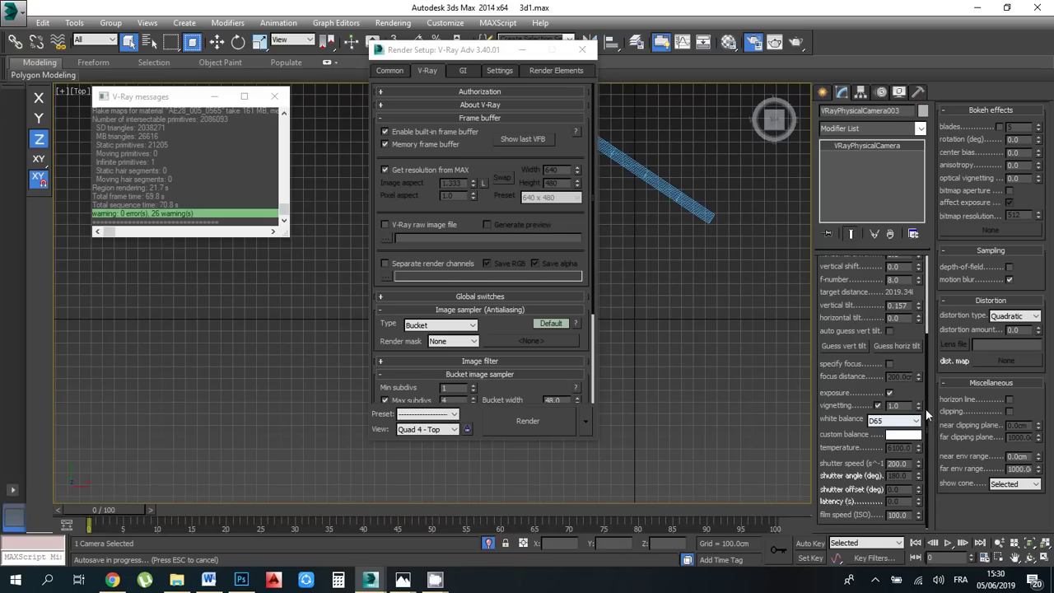
{"action": "left_click", "coordinate": [403, 579]}
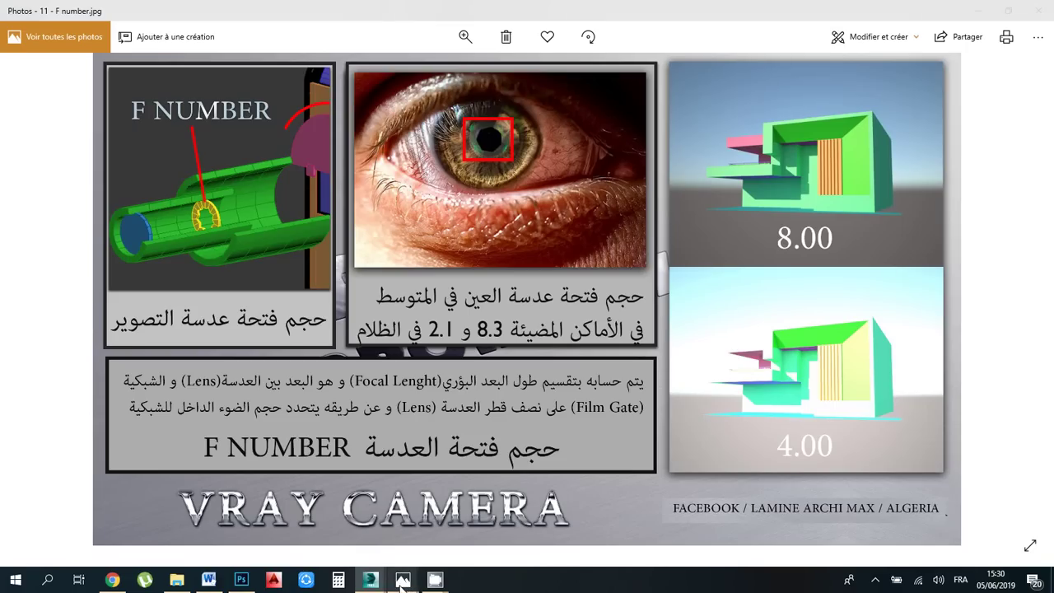
{"action": "mouse_move", "coordinate": [370, 579]}
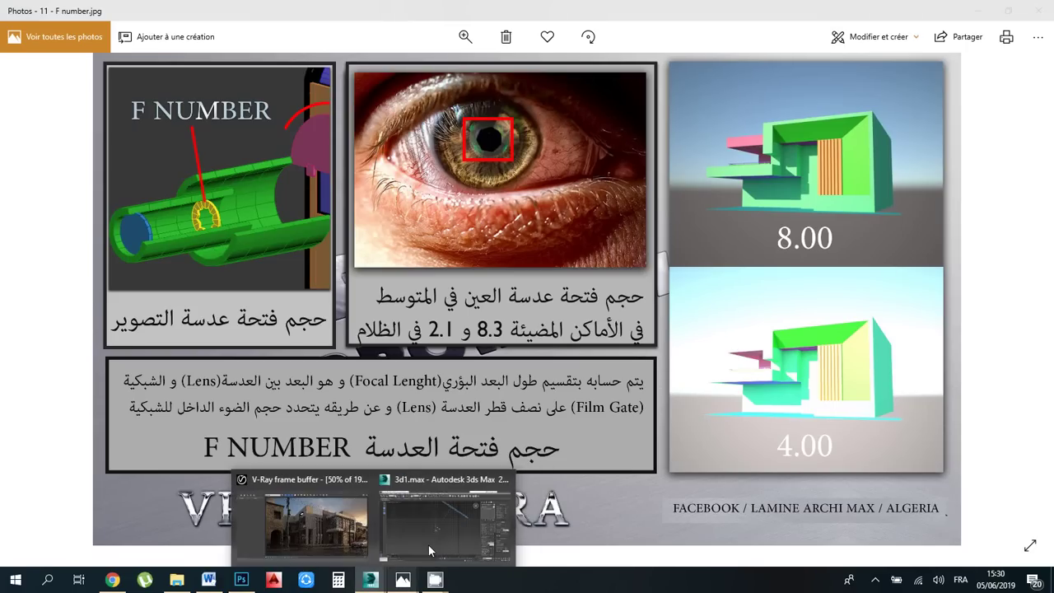
{"action": "left_click", "coordinate": [428, 543]}
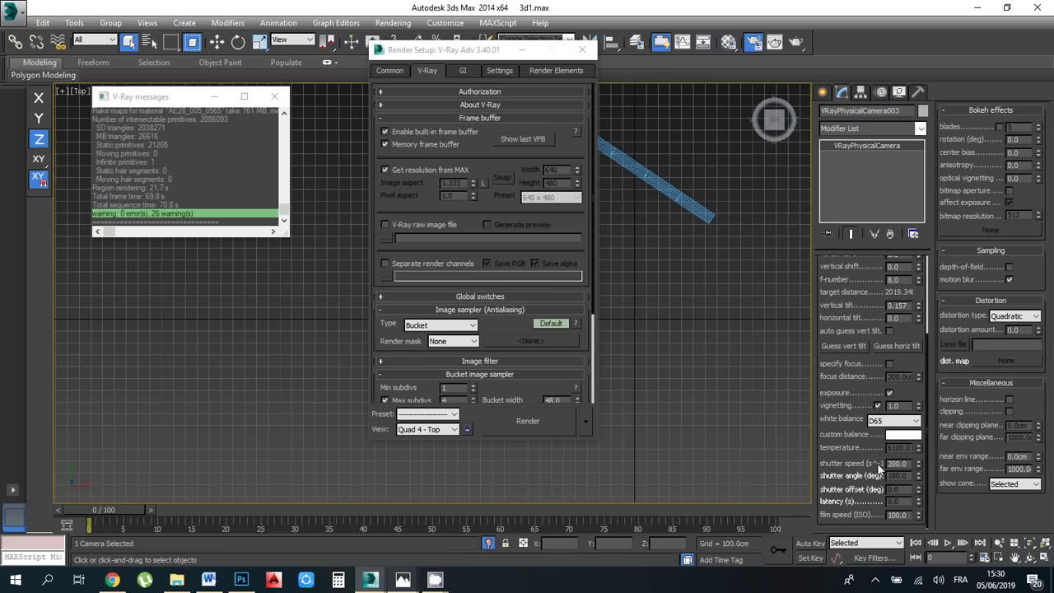
Change the camera's white balance preset to Neutral
{"action": "left_click", "coordinate": [911, 423]}
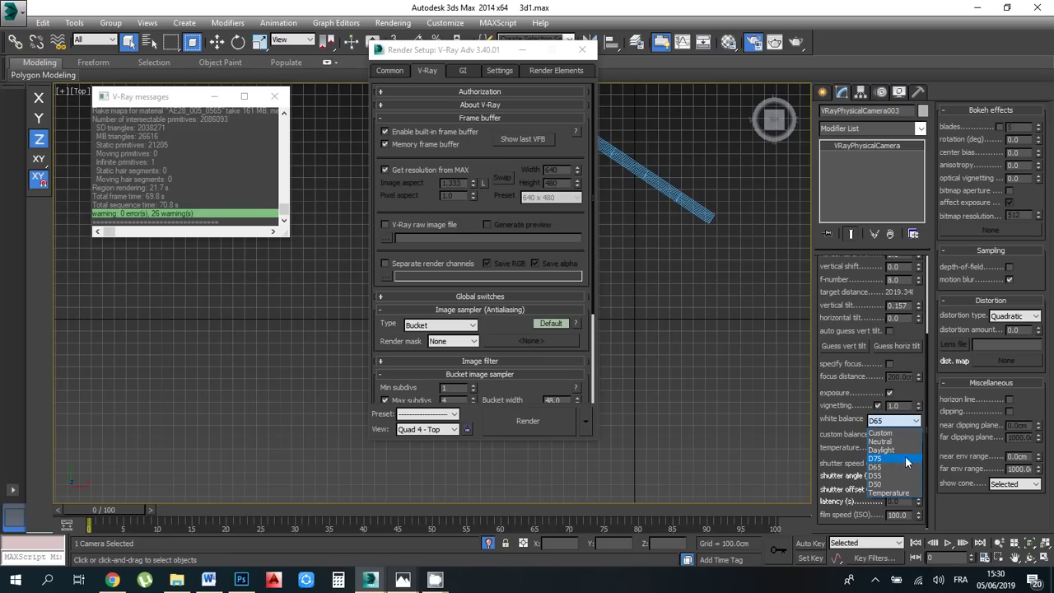
{"action": "left_click", "coordinate": [842, 424]}
{"action": "left_click", "coordinate": [898, 421]}
{"action": "left_click", "coordinate": [895, 442]}
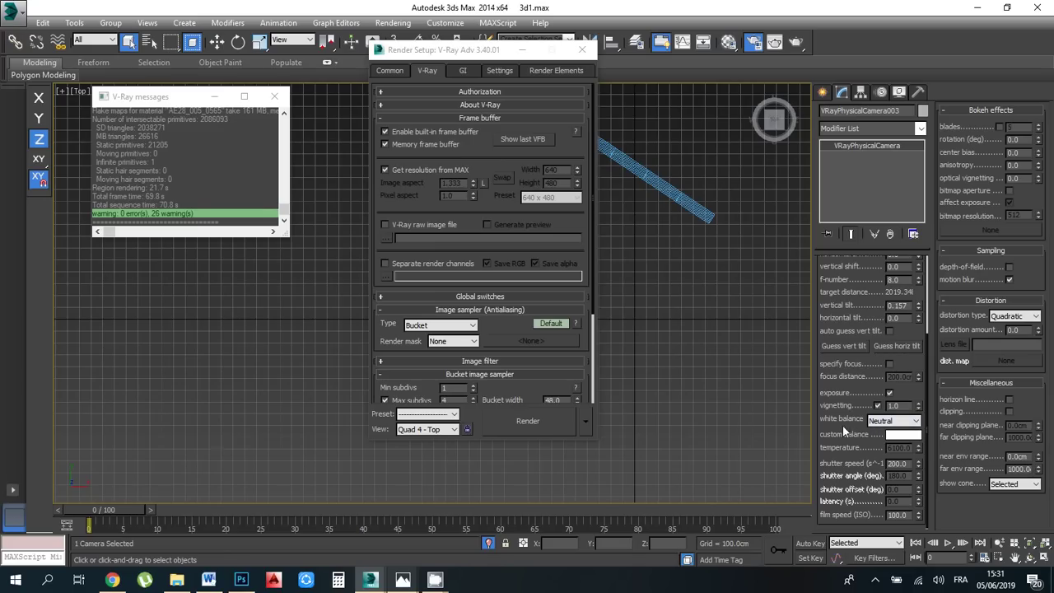
Set the physical camera's white balance preset to Custom
{"action": "left_click", "coordinate": [888, 421]}
{"action": "left_click", "coordinate": [887, 433]}
{"action": "left_click", "coordinate": [874, 421]}
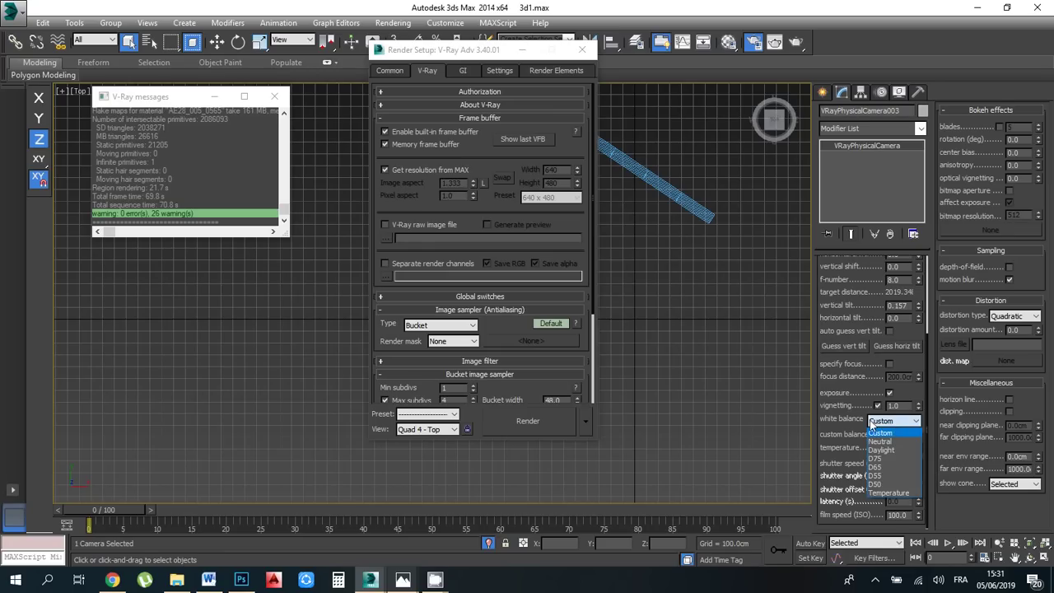
{"action": "left_click", "coordinate": [877, 431]}
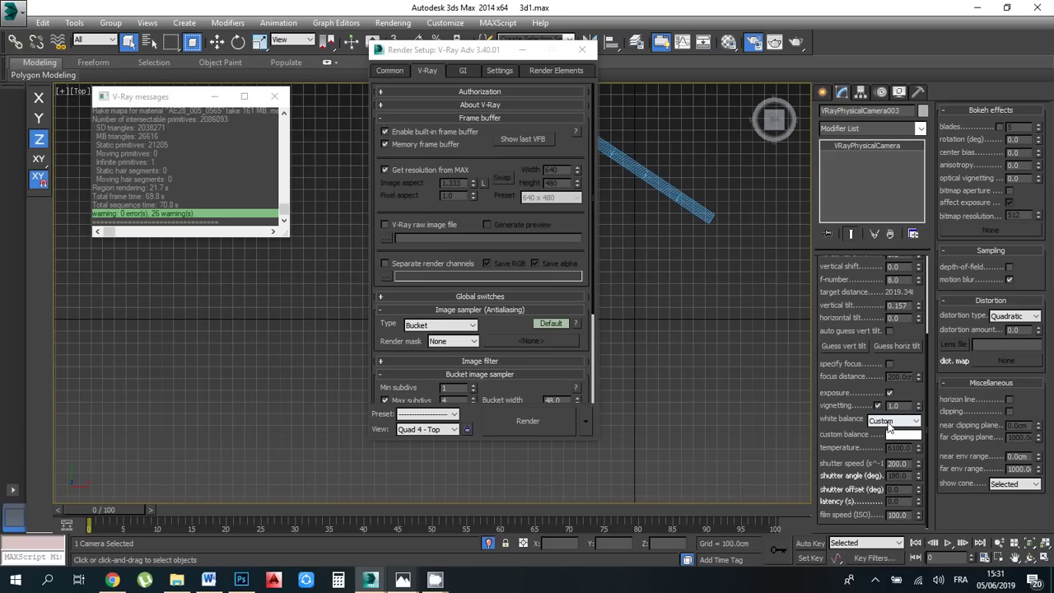
Switch the white balance to Temperature, enter 3660 and raise the temperature to 9699
{"action": "left_click", "coordinate": [891, 421]}
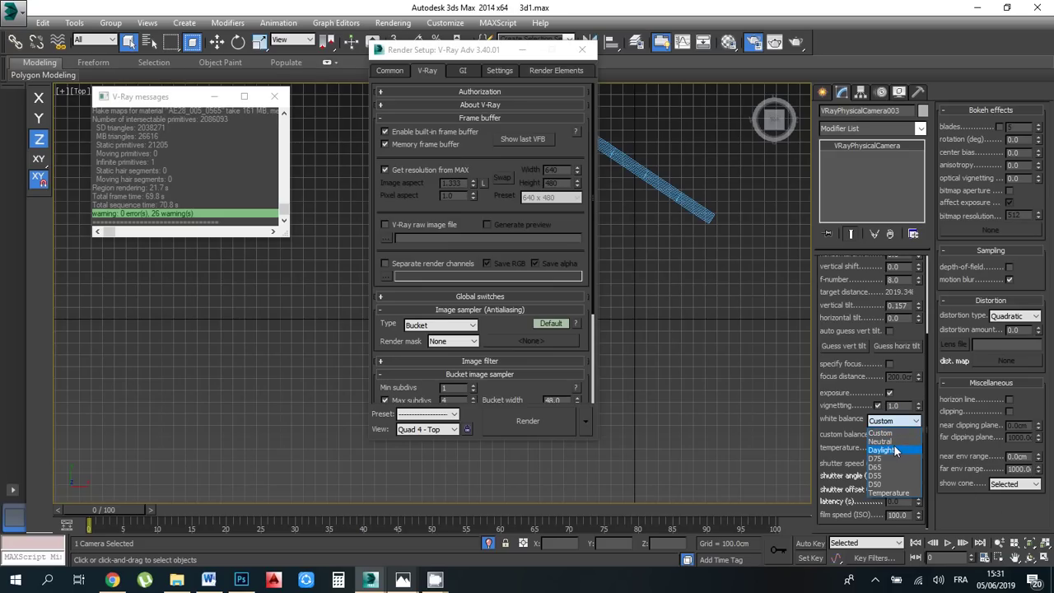
{"action": "left_click", "coordinate": [890, 493]}
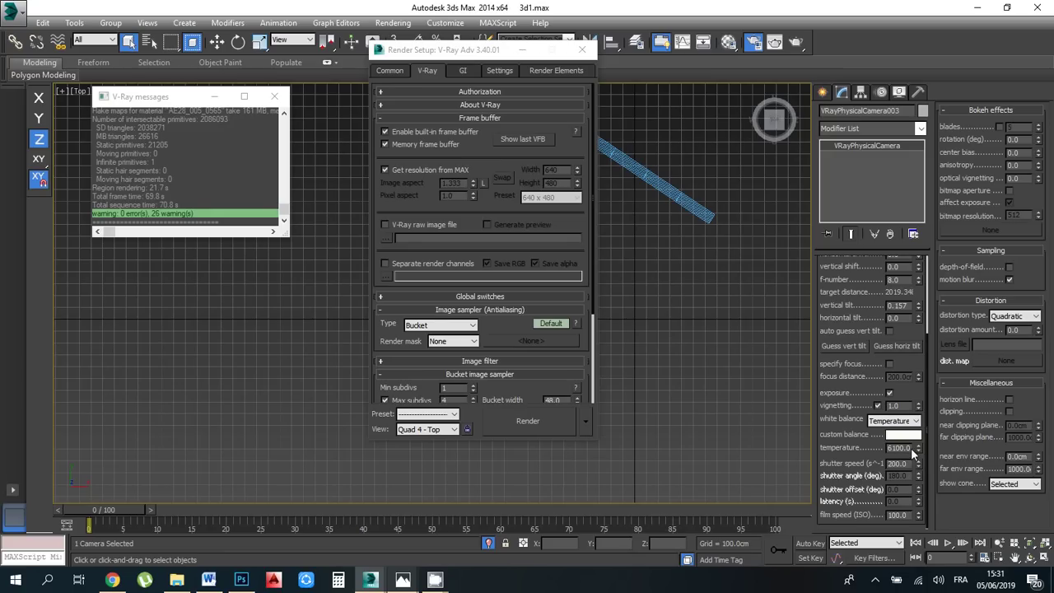
{"action": "left_click_drag", "start_coordinate": [908, 446], "coordinate": [887, 446]}
{"action": "type", "text": "3660"}
{"action": "key", "text": "Return"}
{"action": "left_click_drag", "start_coordinate": [924, 480], "coordinate": [924, 411]}
Try the Custom white balance preset, then return the camera to Neutral
{"action": "left_click", "coordinate": [895, 420]}
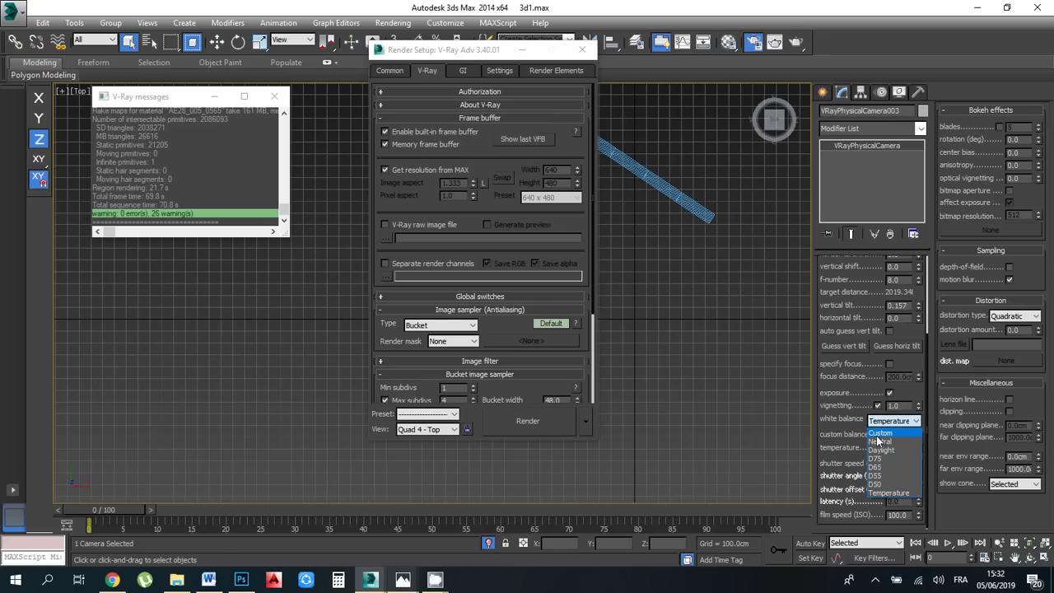
{"action": "left_click", "coordinate": [876, 436]}
{"action": "left_click", "coordinate": [880, 423]}
{"action": "left_click", "coordinate": [880, 442]}
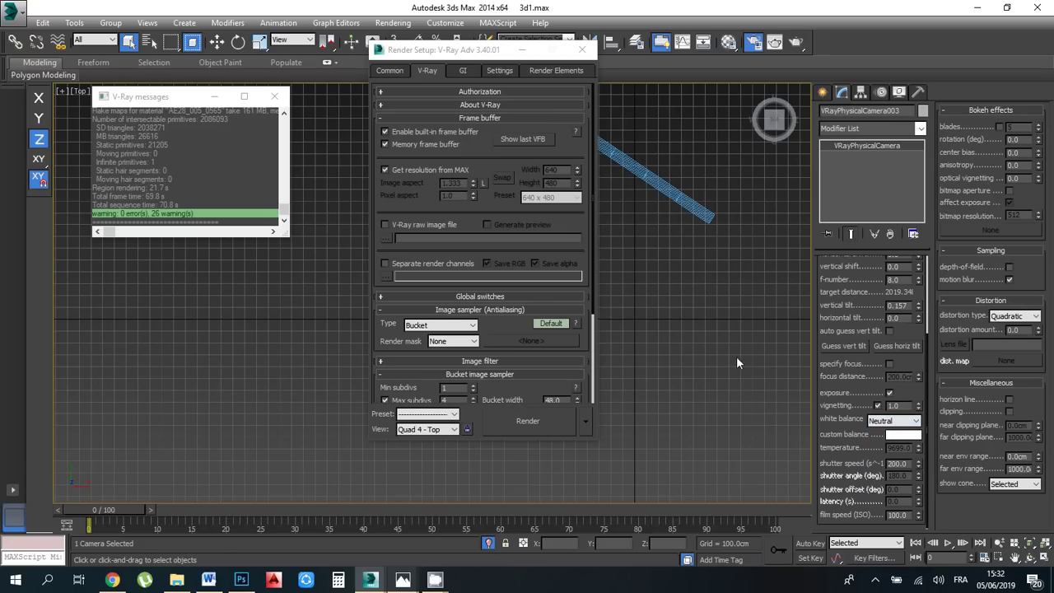
Switch the camera's white balance to Temperature and lower the temperature to about 3177
{"action": "left_click", "coordinate": [889, 421]}
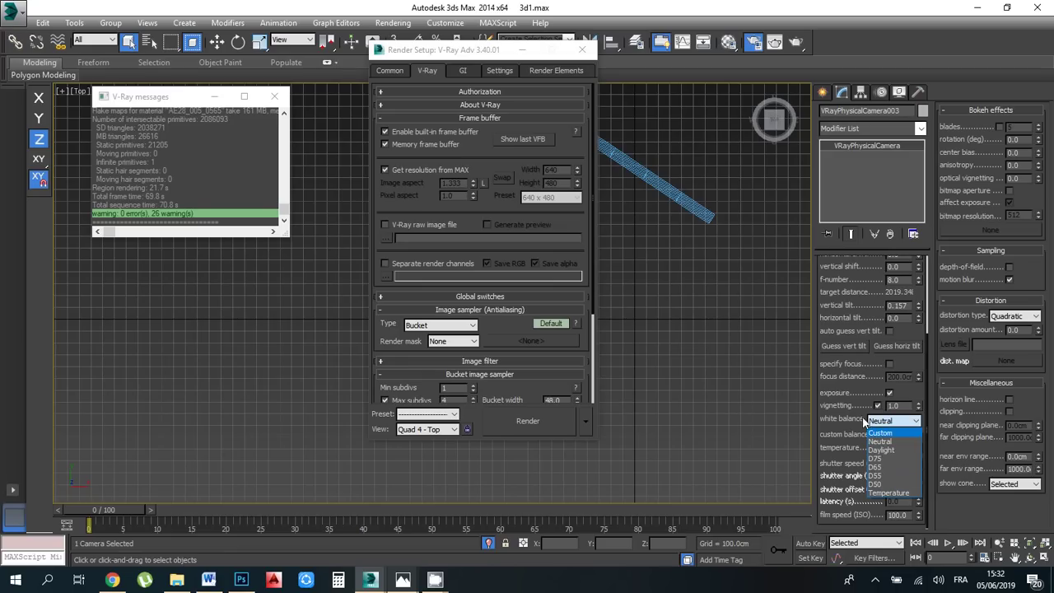
{"action": "left_click", "coordinate": [889, 492]}
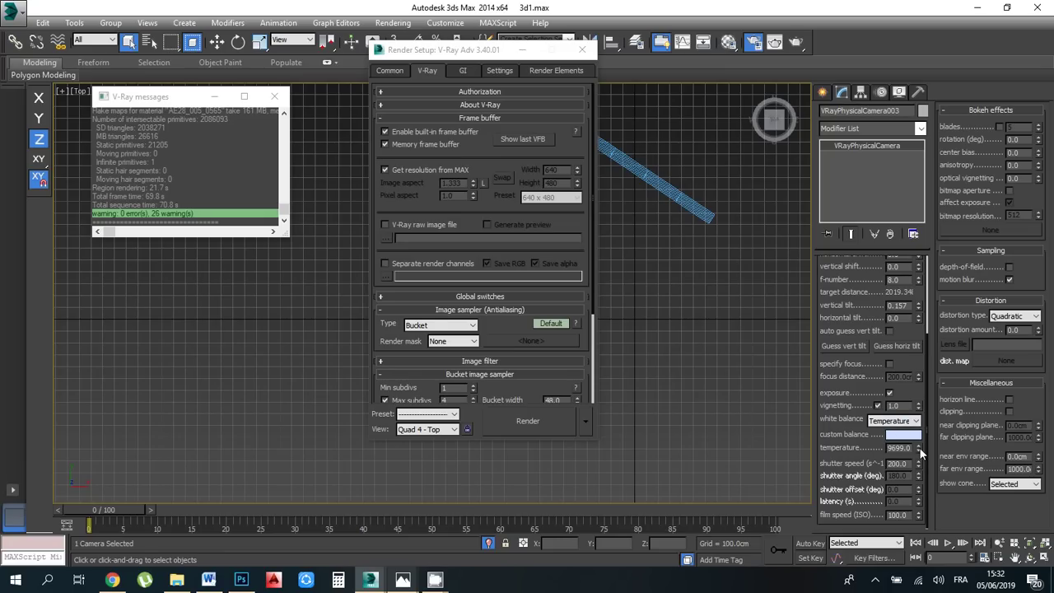
{"action": "left_click_drag", "start_coordinate": [919, 449], "coordinate": [934, 478]}
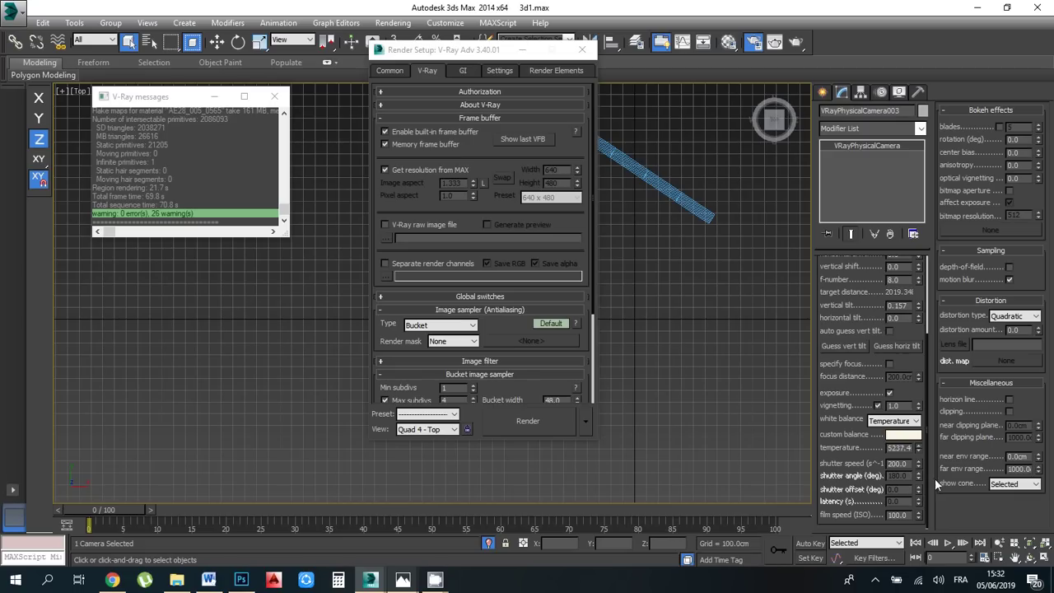
{"action": "left_click", "coordinate": [893, 421]}
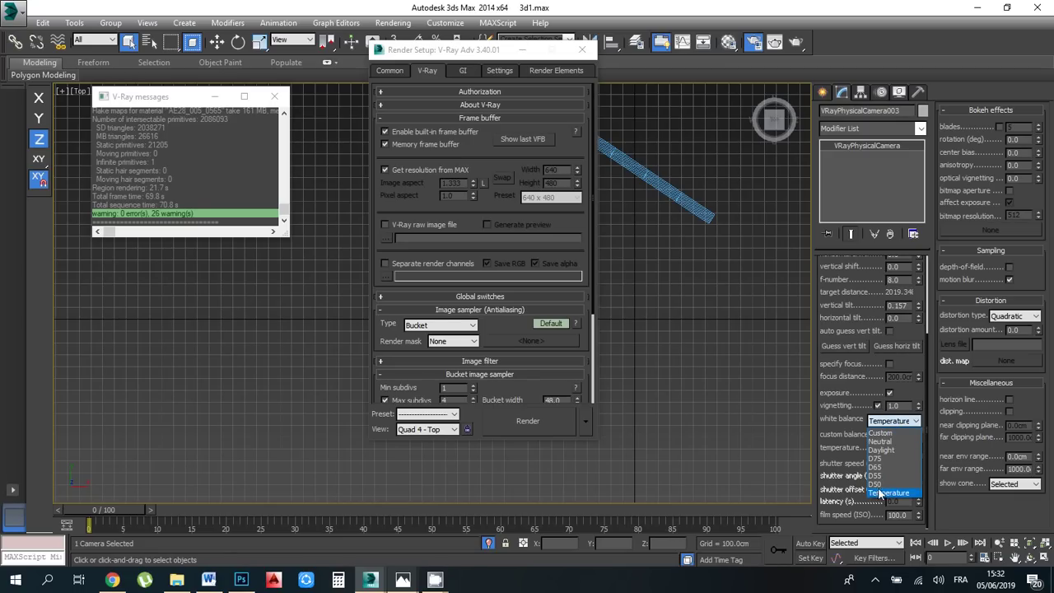
{"action": "left_click", "coordinate": [852, 426]}
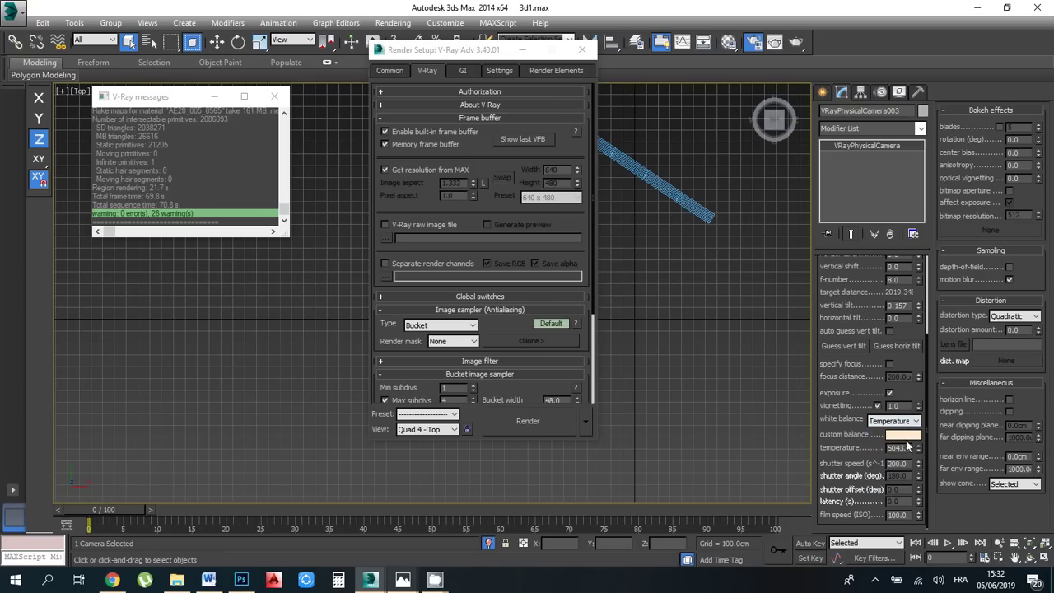
{"action": "left_click_drag", "start_coordinate": [921, 451], "coordinate": [921, 468]}
Close Render Setup, render from the physical camera's view and check the result in the V-Ray frame buffer
{"action": "left_click", "coordinate": [581, 50]}
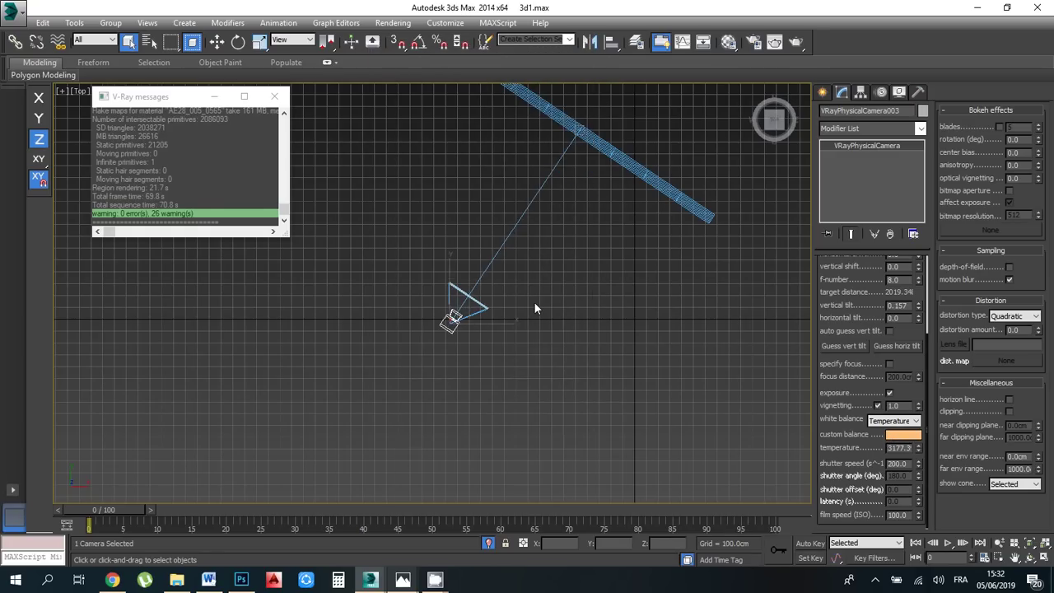
{"action": "key", "text": "c"}
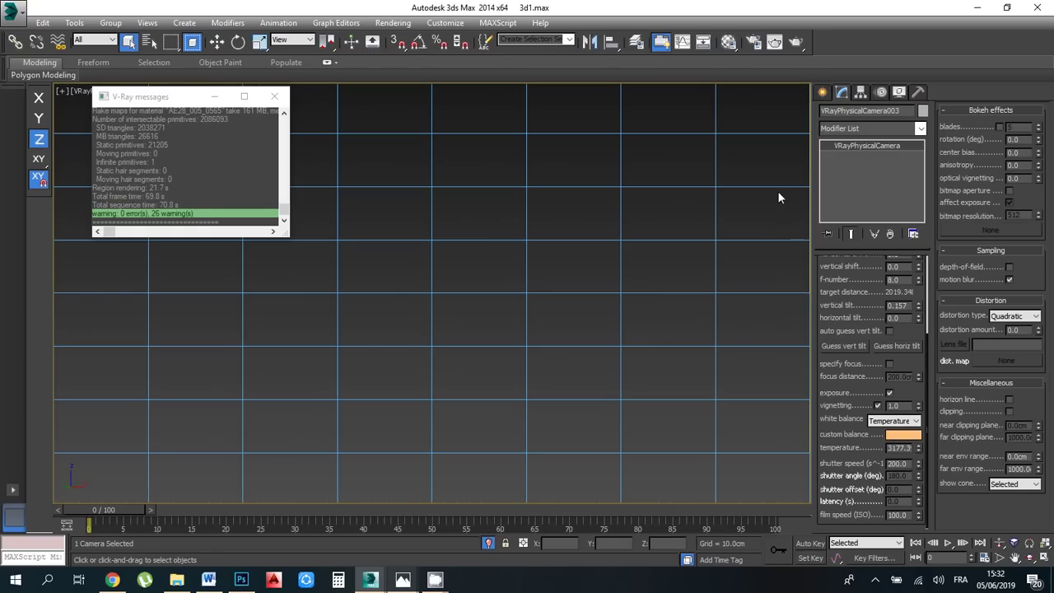
{"action": "left_click", "coordinate": [795, 42]}
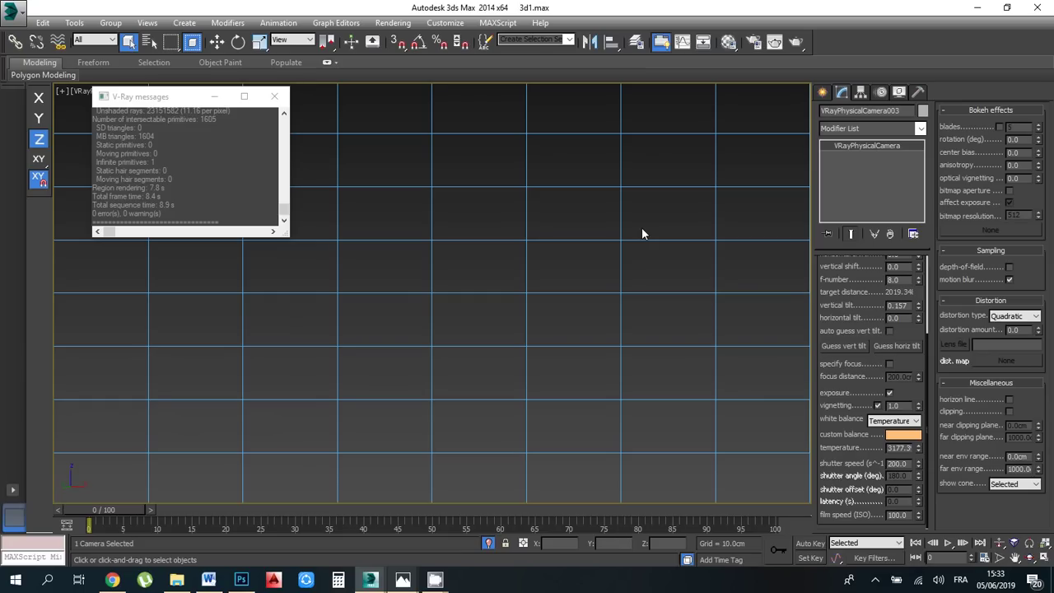
{"action": "mouse_move", "coordinate": [369, 580]}
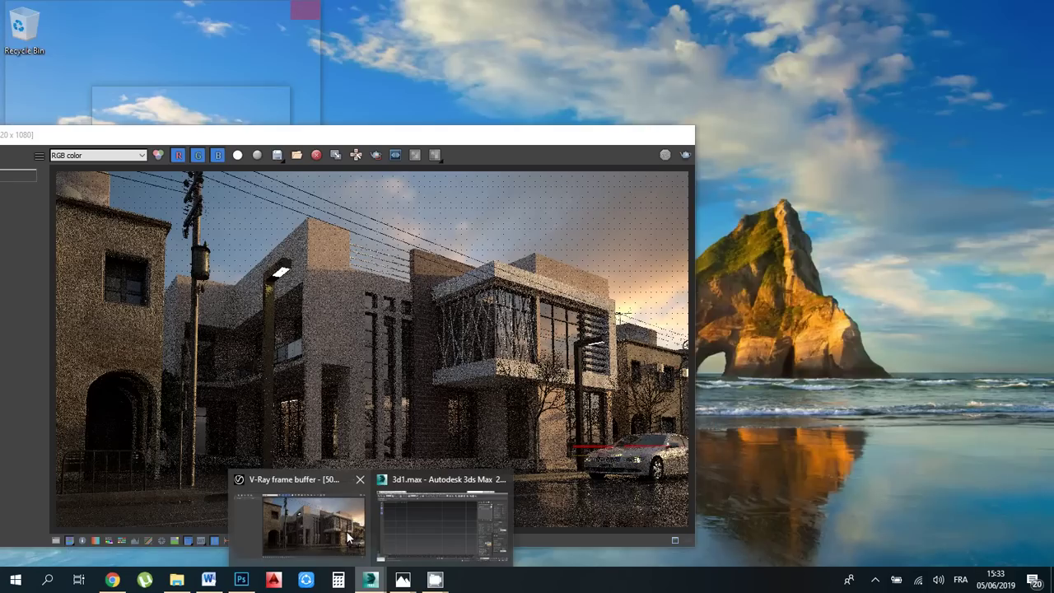
{"action": "left_click", "coordinate": [347, 533]}
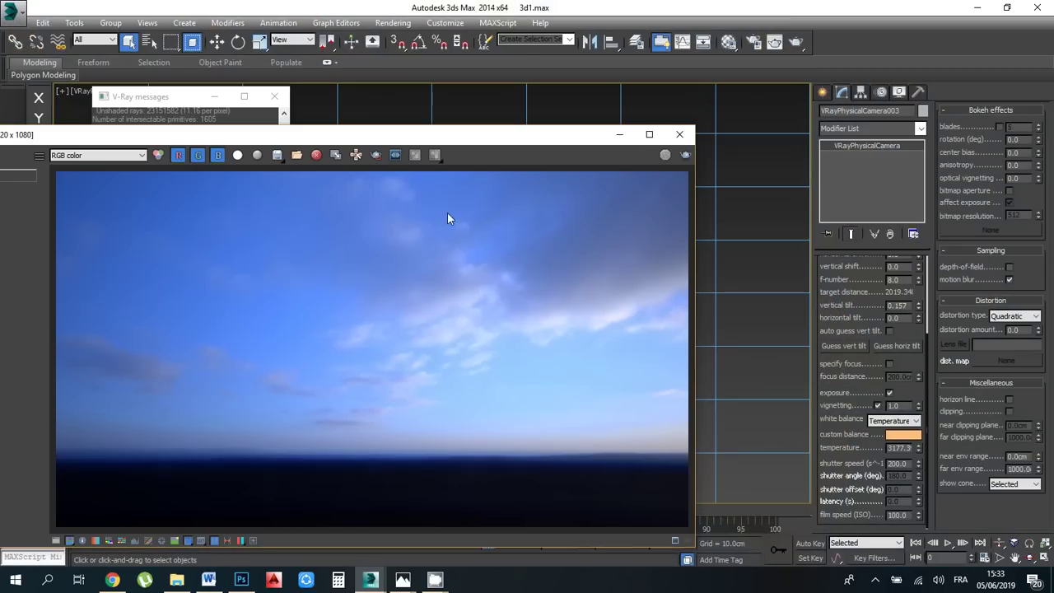
{"action": "left_click", "coordinate": [679, 133]}
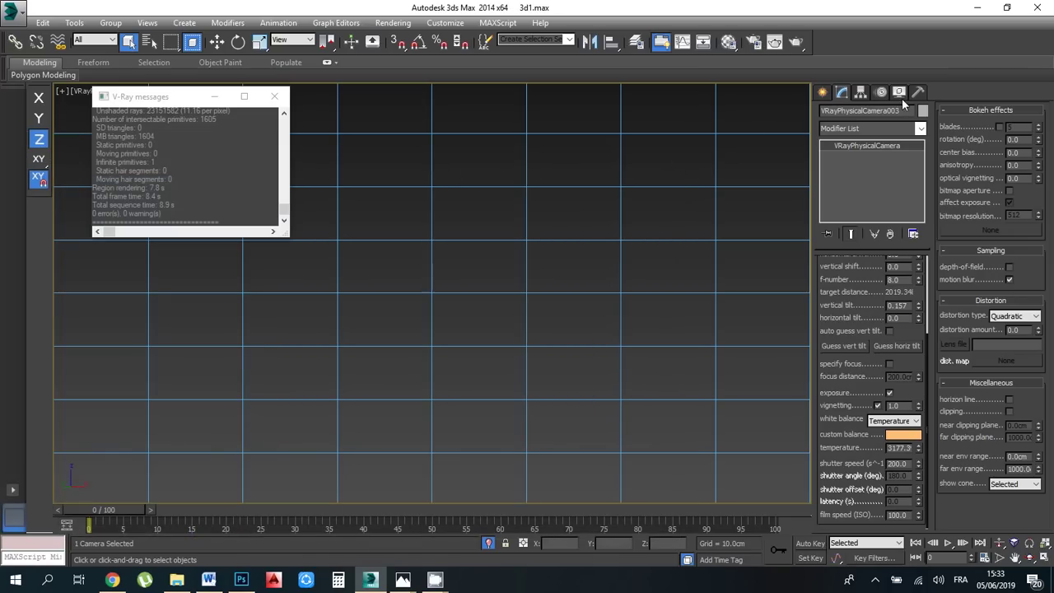
Clear all Hide by Category filters to bring back the villa scene and render the camera view again
{"action": "left_click", "coordinate": [900, 94]}
{"action": "left_click", "coordinate": [900, 232]}
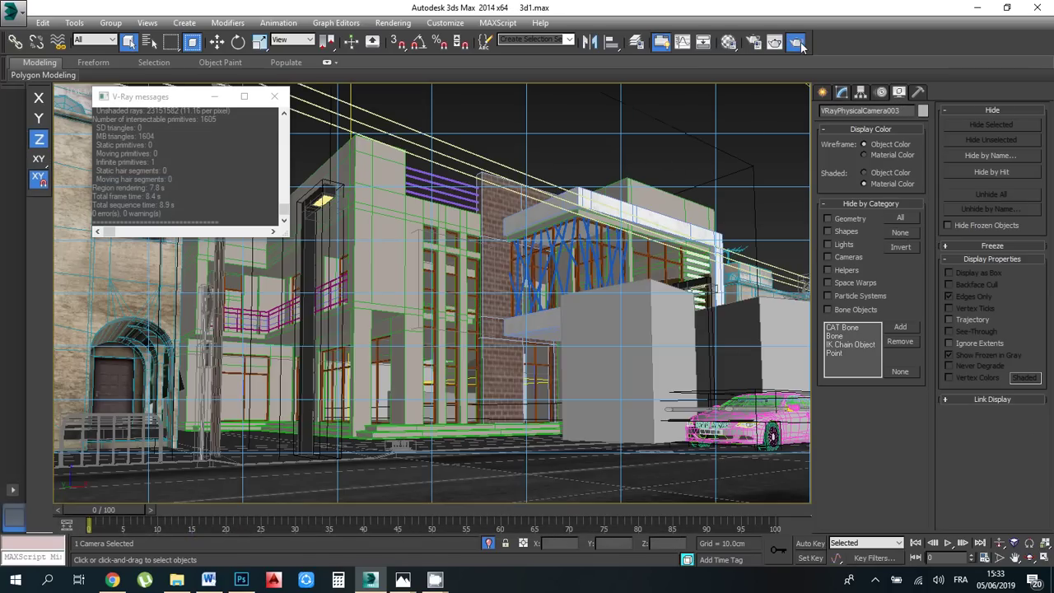
{"action": "key", "text": "shift+q"}
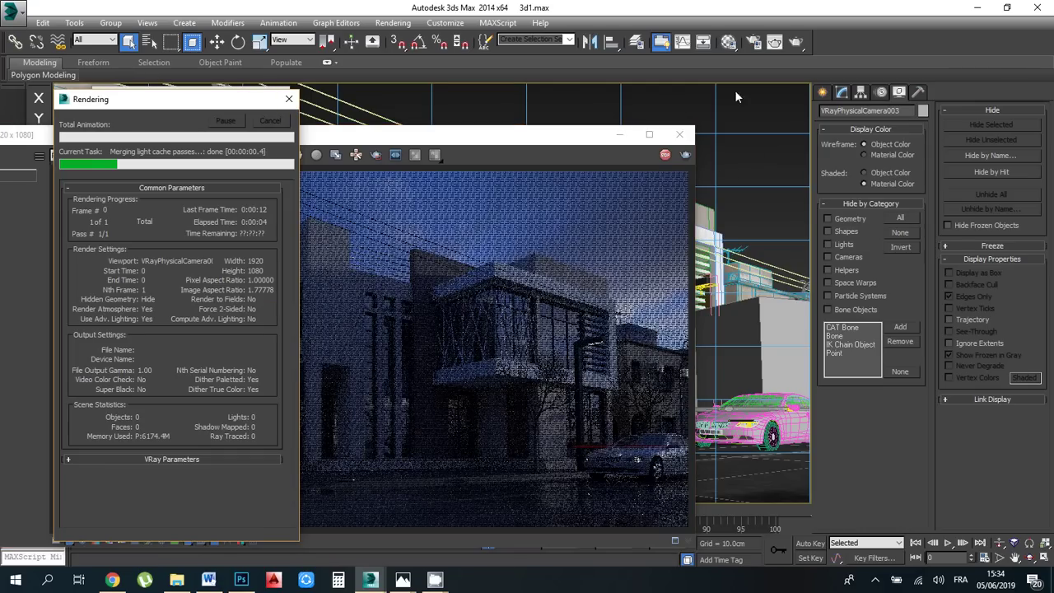
Raise the camera's white balance temperature to about 10676, rerender the view and close the frame buffer
{"action": "left_click", "coordinate": [842, 93]}
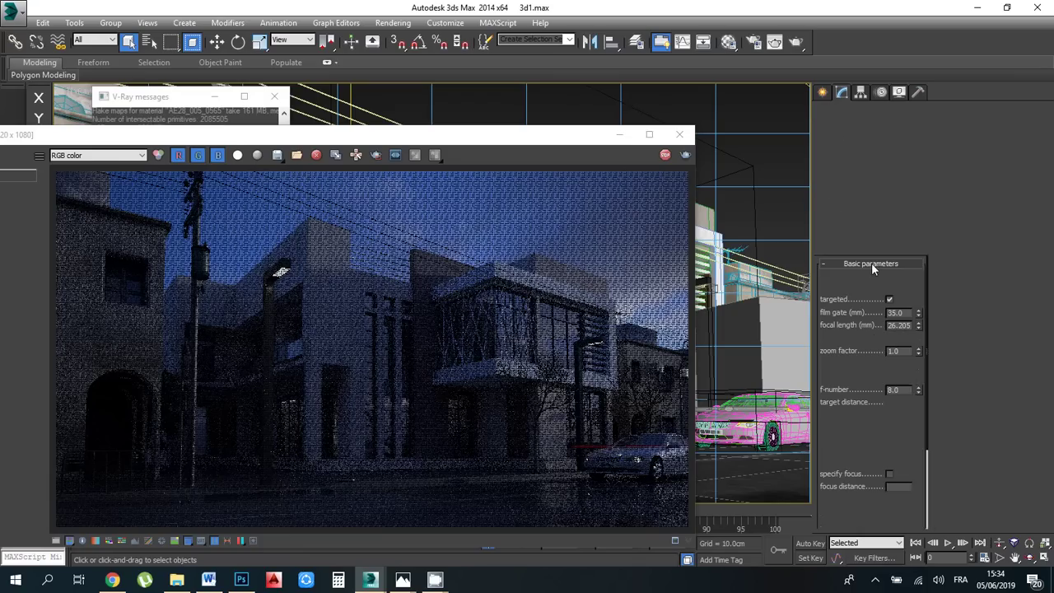
{"action": "left_click", "coordinate": [847, 458]}
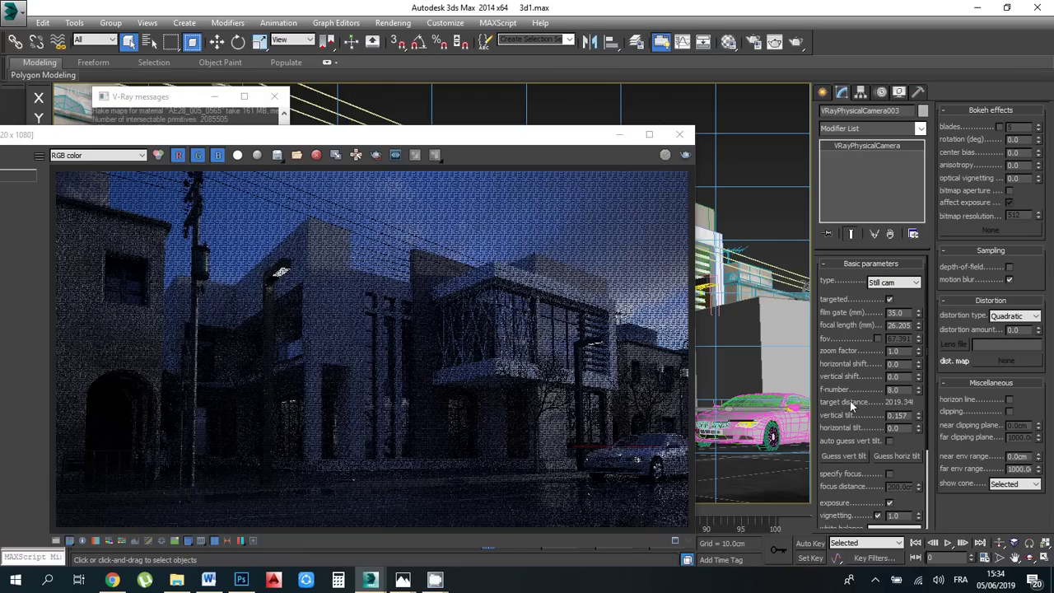
{"action": "scroll", "coordinate": [839, 423], "scroll_direction": "down", "scroll_amount": 3}
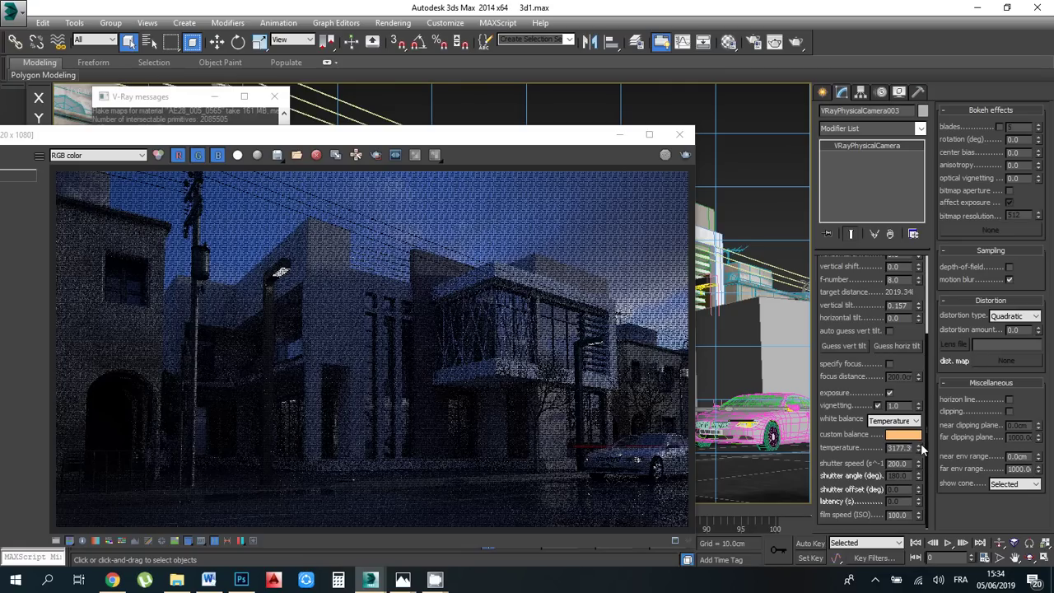
{"action": "left_click_drag", "start_coordinate": [918, 448], "coordinate": [919, 295]}
{"action": "left_click", "coordinate": [685, 157]}
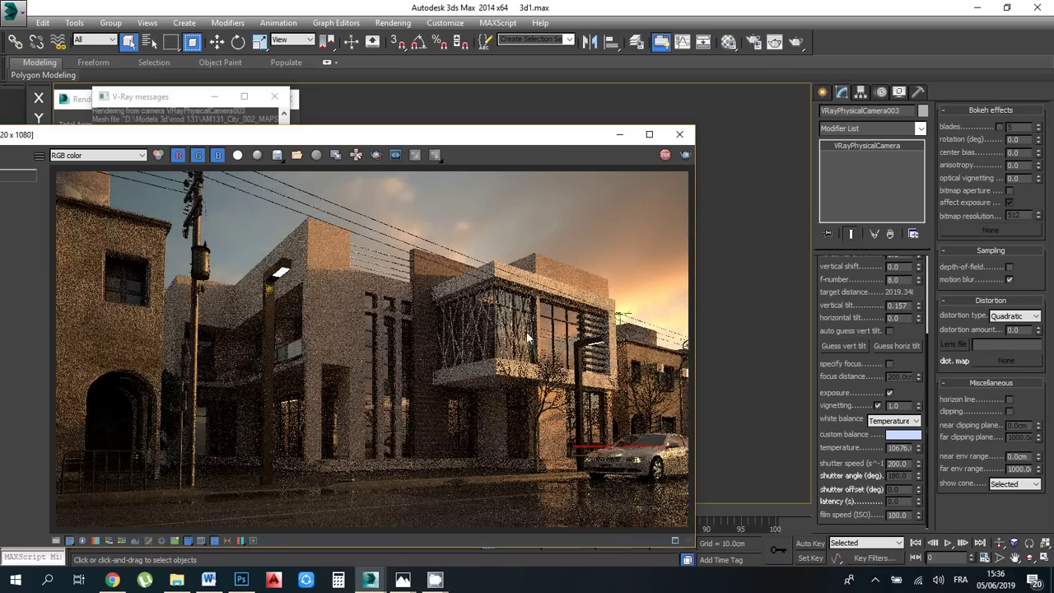
{"action": "left_click", "coordinate": [665, 155]}
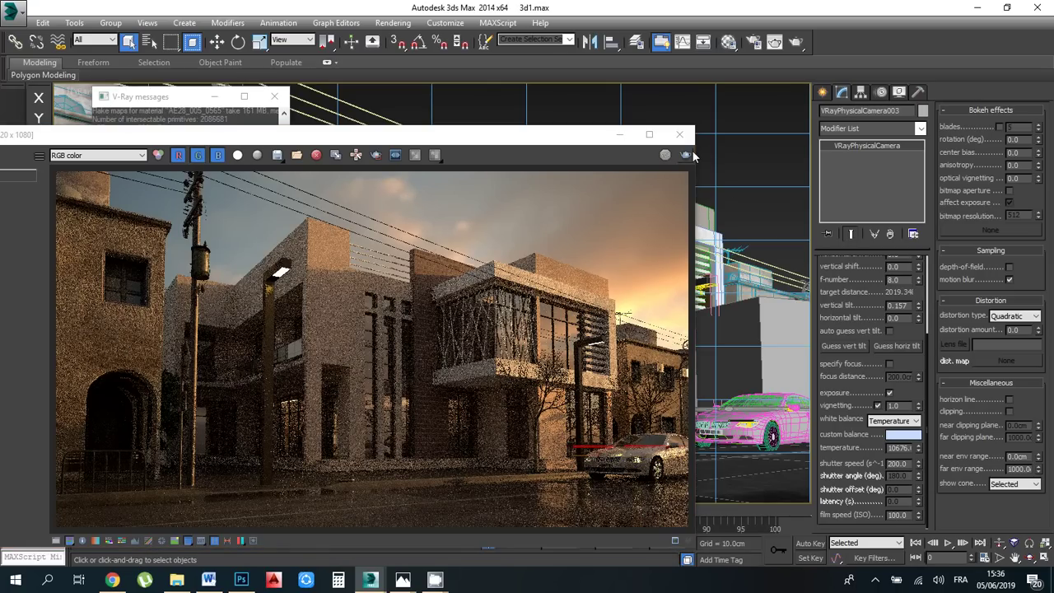
{"action": "left_click", "coordinate": [679, 134]}
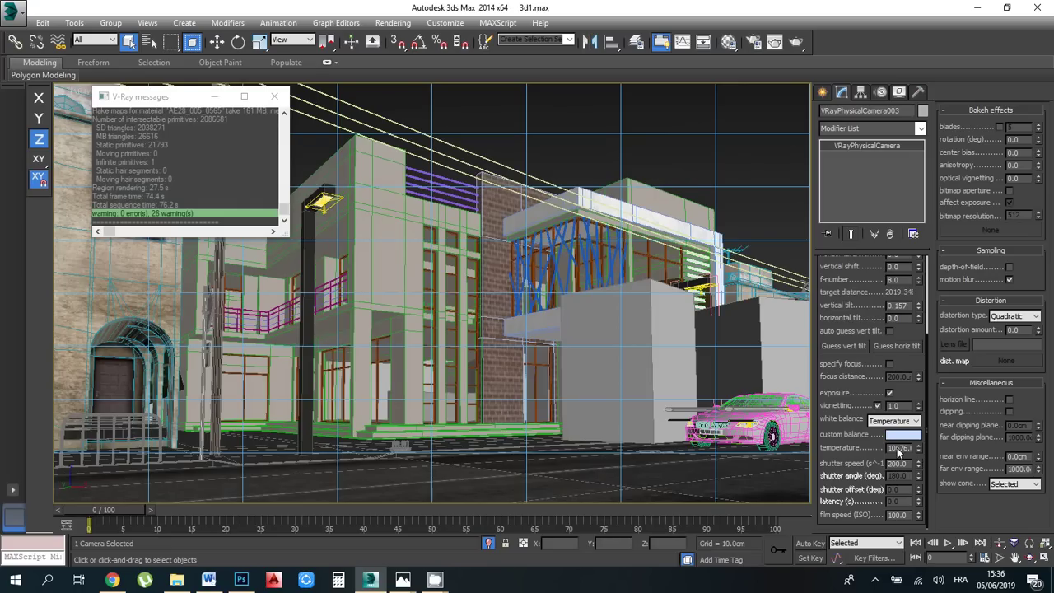
Set the white balance temperature to 6000 and render the camera view again
{"action": "double_click", "coordinate": [898, 448]}
{"action": "double_click", "coordinate": [899, 449]}
{"action": "type", "text": "65"}
{"action": "type", "text": "000.0"}
{"action": "key", "text": "Return"}
{"action": "left_click", "coordinate": [795, 41]}
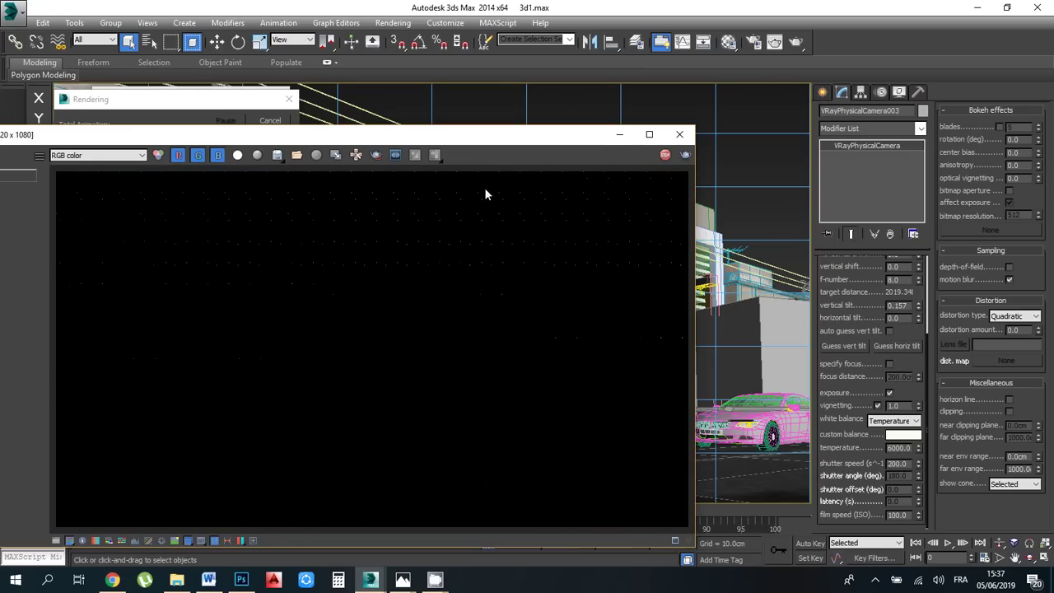
{"action": "scroll", "coordinate": [565, 257], "scroll_direction": "up", "scroll_amount": 5}
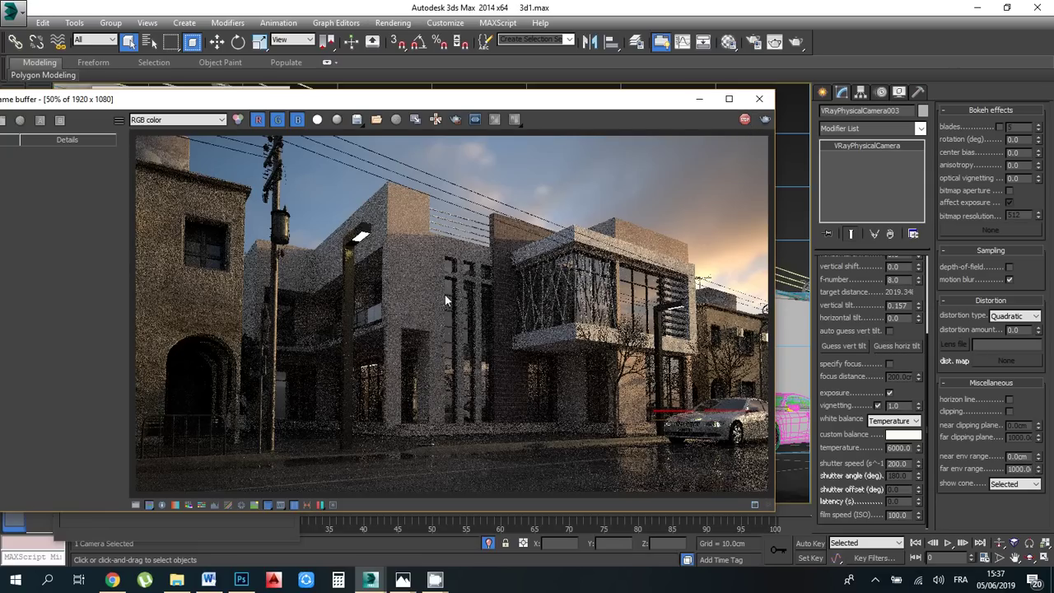
{"action": "key", "text": "shift+q"}
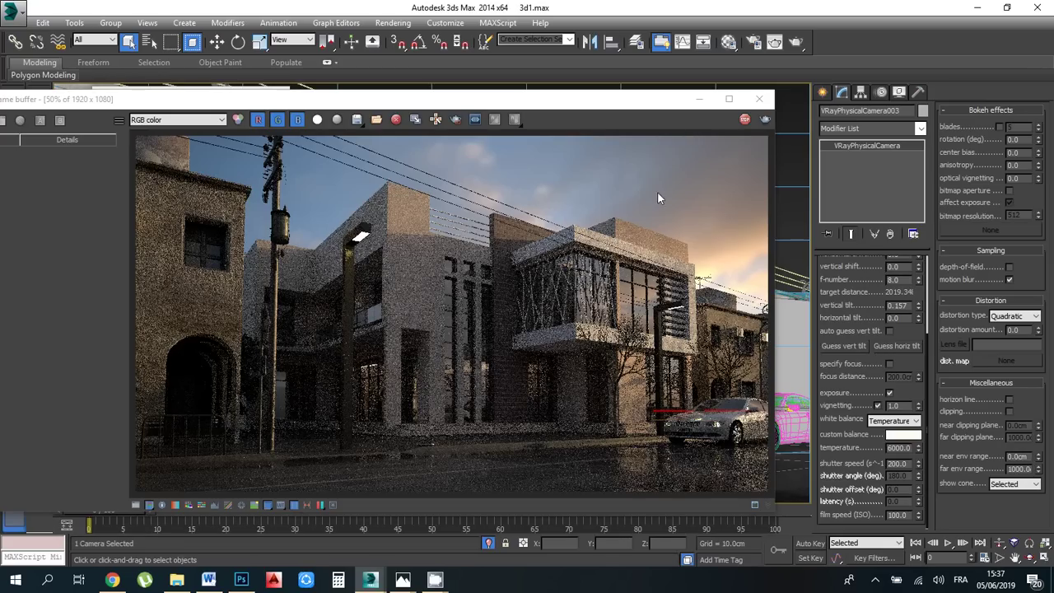
Raise the white balance temperature to 8760 and render only a small region around the villa's upper corner for comparison
{"action": "left_click_drag", "start_coordinate": [345, 104], "coordinate": [351, 81]}
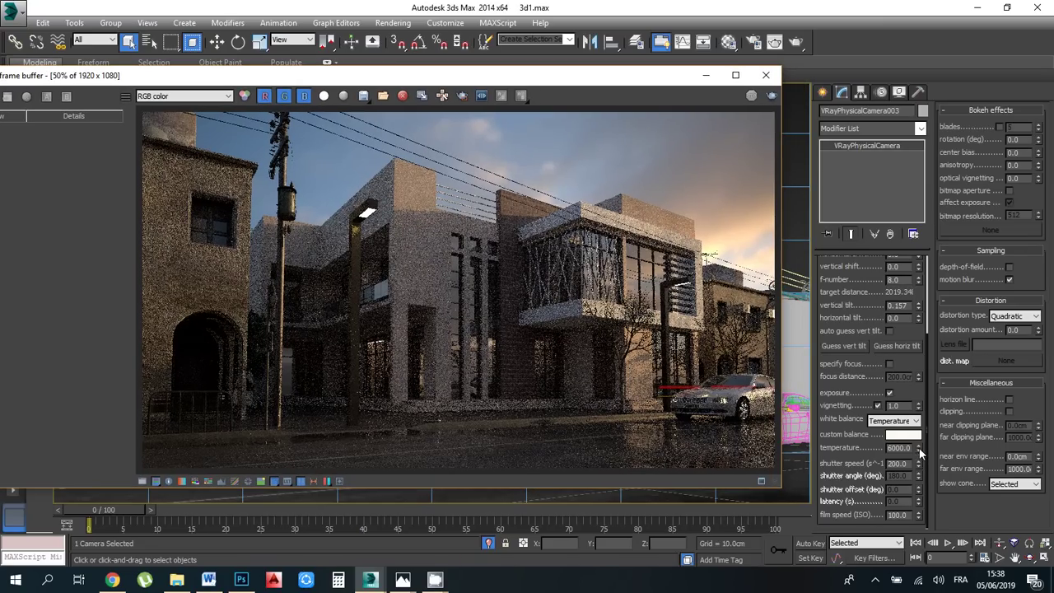
{"action": "left_click_drag", "start_coordinate": [919, 451], "coordinate": [920, 420]}
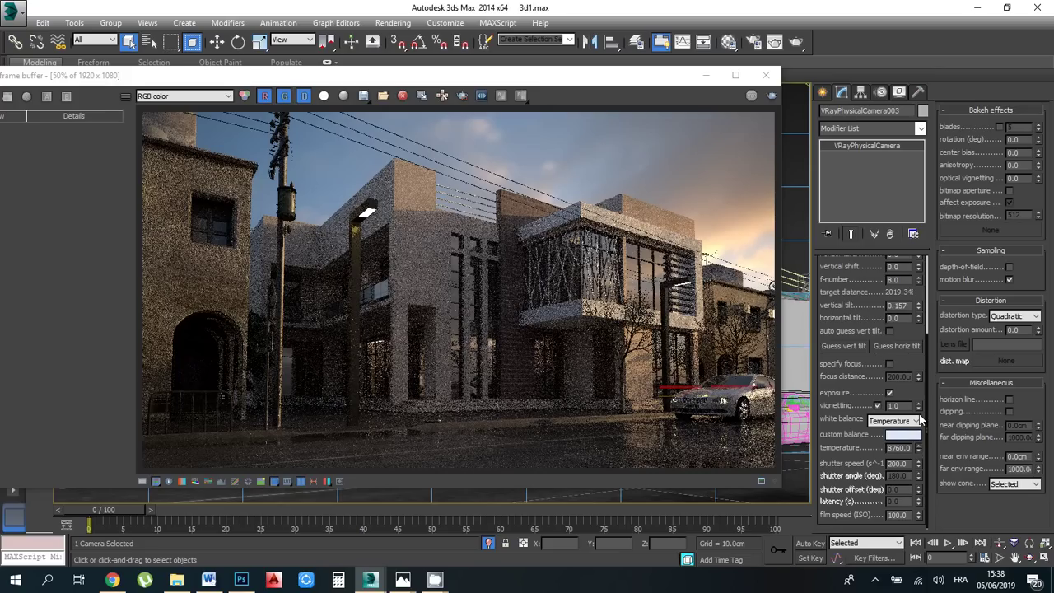
{"action": "left_click", "coordinate": [462, 96]}
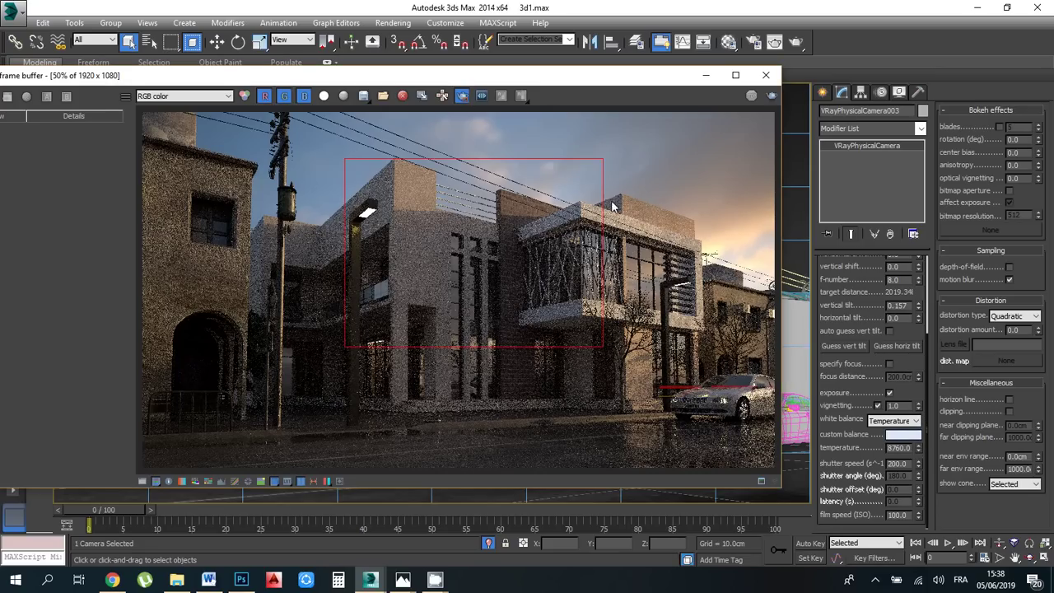
{"action": "left_click_drag", "start_coordinate": [617, 186], "coordinate": [671, 271]}
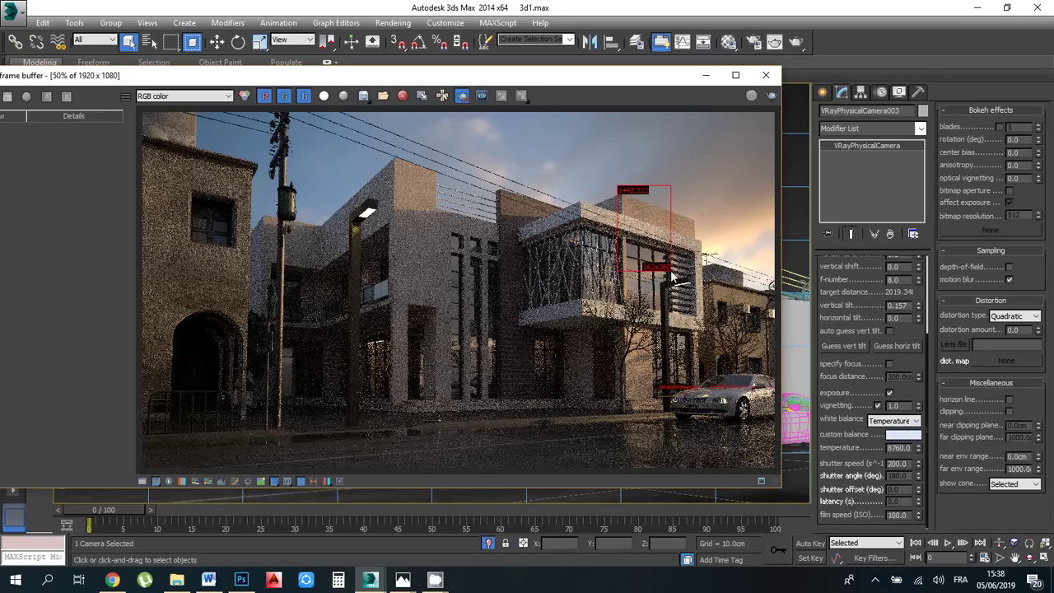
{"action": "left_click", "coordinate": [771, 96]}
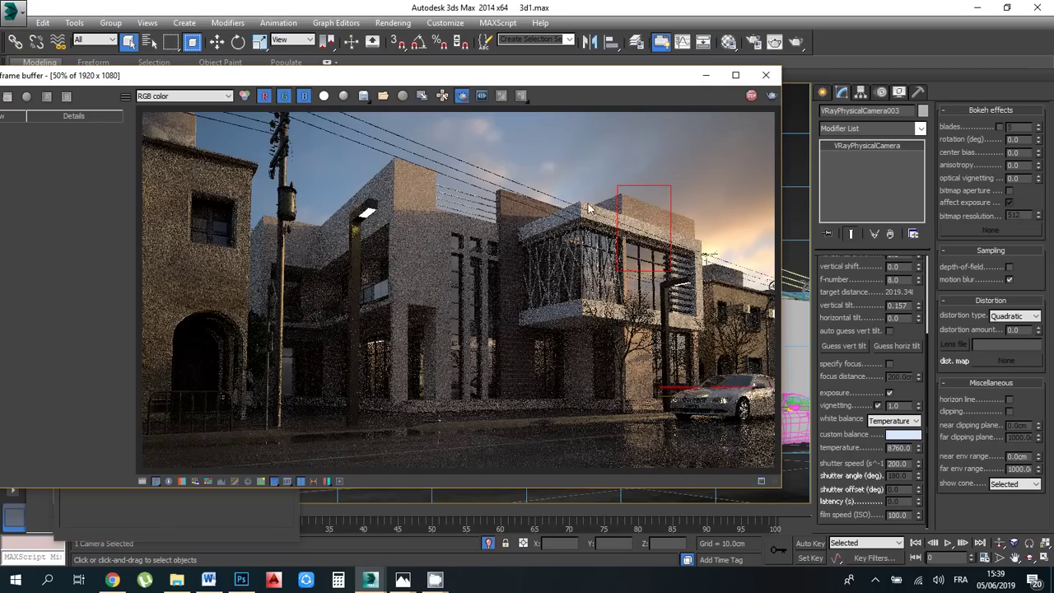
{"action": "scroll", "coordinate": [643, 219], "scroll_direction": "up", "scroll_amount": 2}
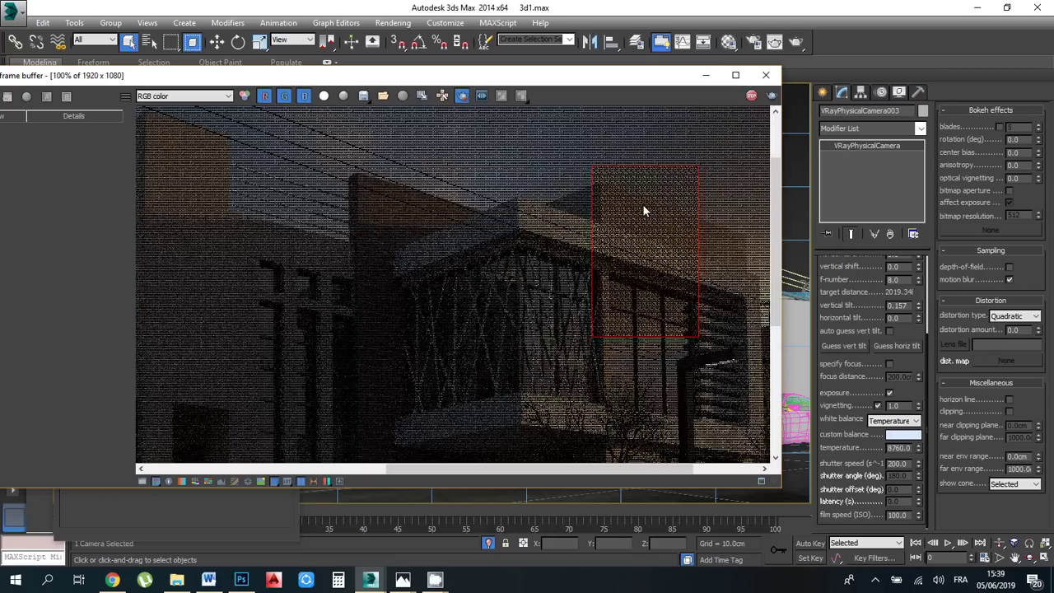
{"action": "scroll", "coordinate": [643, 219], "scroll_direction": "down", "scroll_amount": 2}
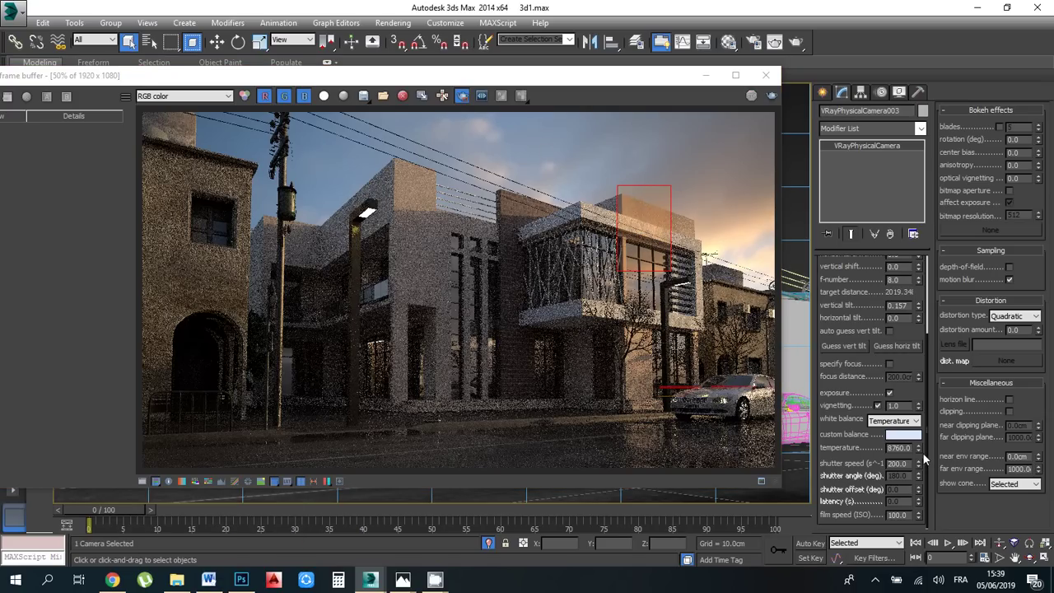
Lower the camera's white balance temperature to about 5168 and rerender the selected region at the villa's upper corner
{"action": "left_click_drag", "start_coordinate": [918, 449], "coordinate": [935, 487]}
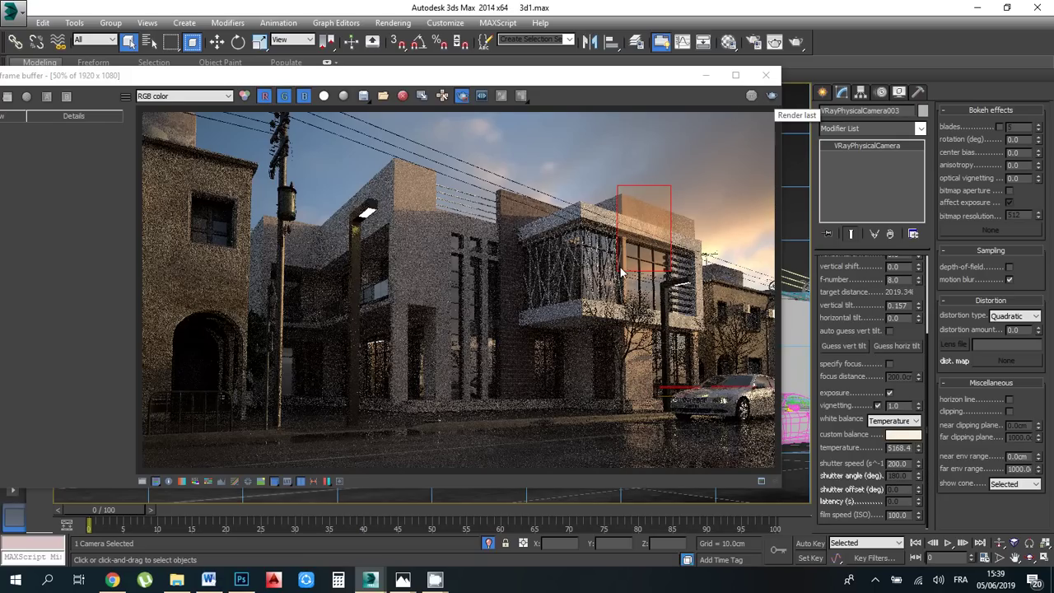
{"action": "key", "text": "shift+q"}
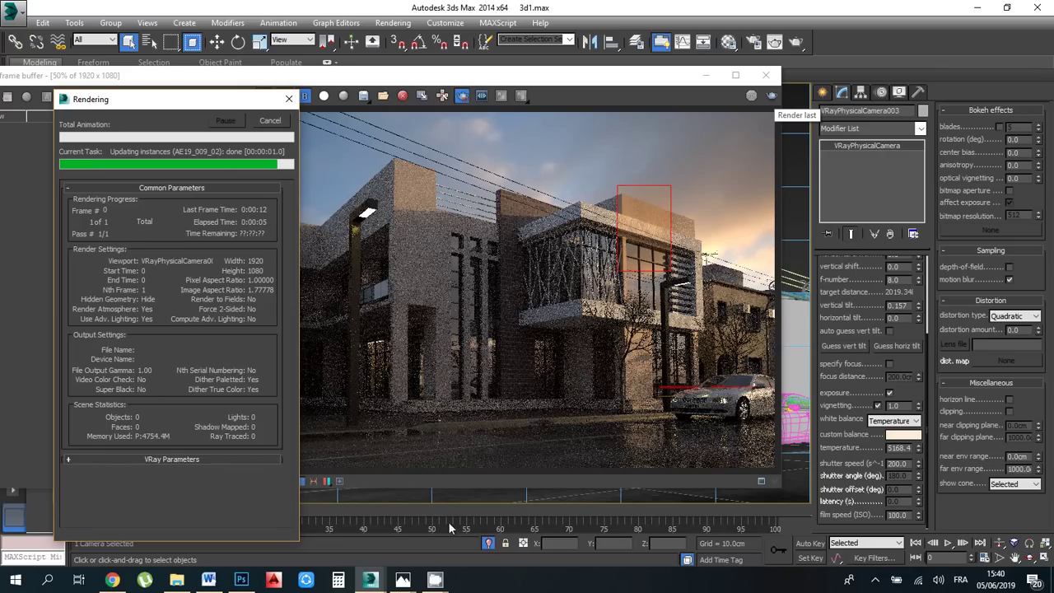
{"action": "mouse_move", "coordinate": [435, 579]}
{"action": "left_click", "coordinate": [329, 494]}
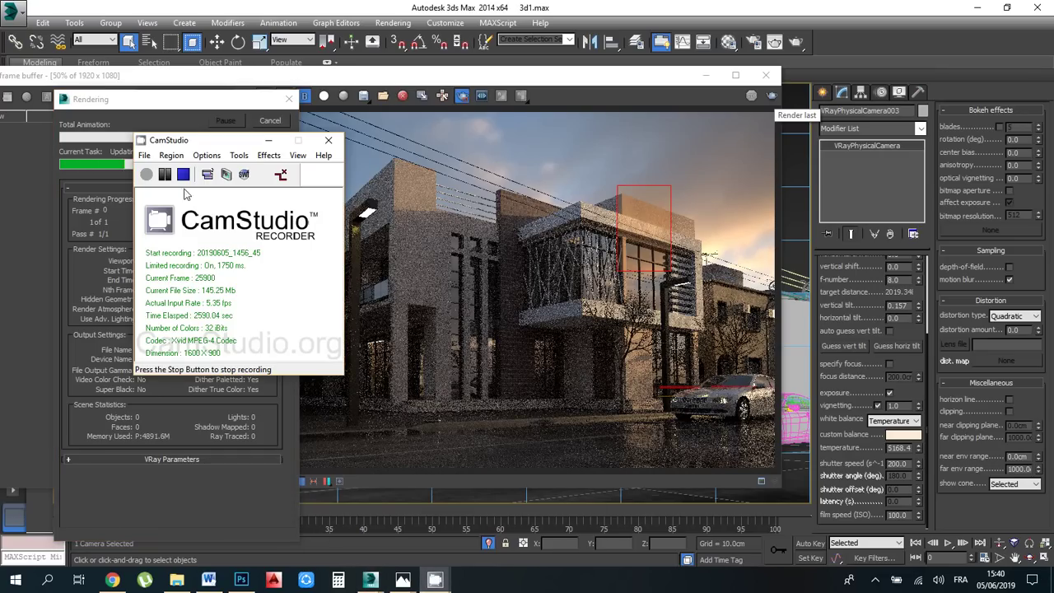
{"action": "left_click", "coordinate": [144, 155]}
{"action": "left_click", "coordinate": [541, 262]}
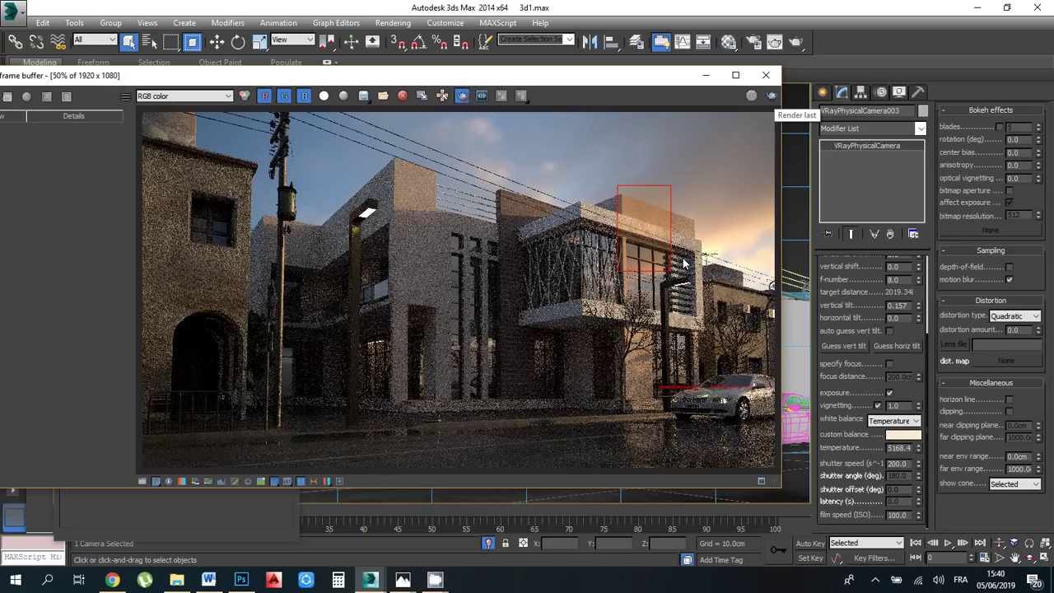
{"action": "key", "text": "F9"}
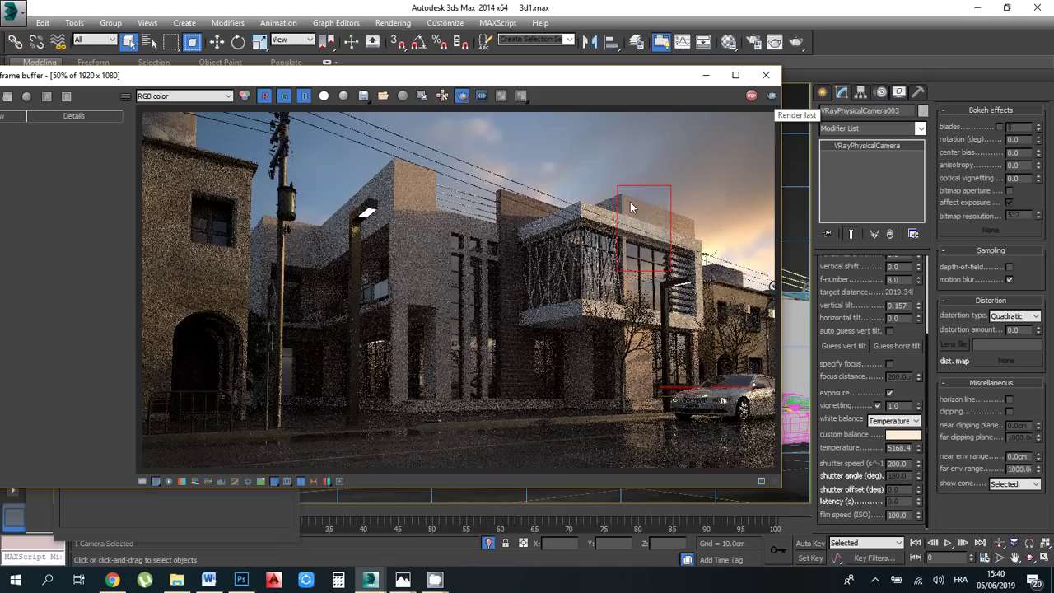
{"action": "scroll", "coordinate": [631, 202], "scroll_direction": "up", "scroll_amount": 3}
{"action": "scroll", "coordinate": [630, 205], "scroll_direction": "down", "scroll_amount": 3}
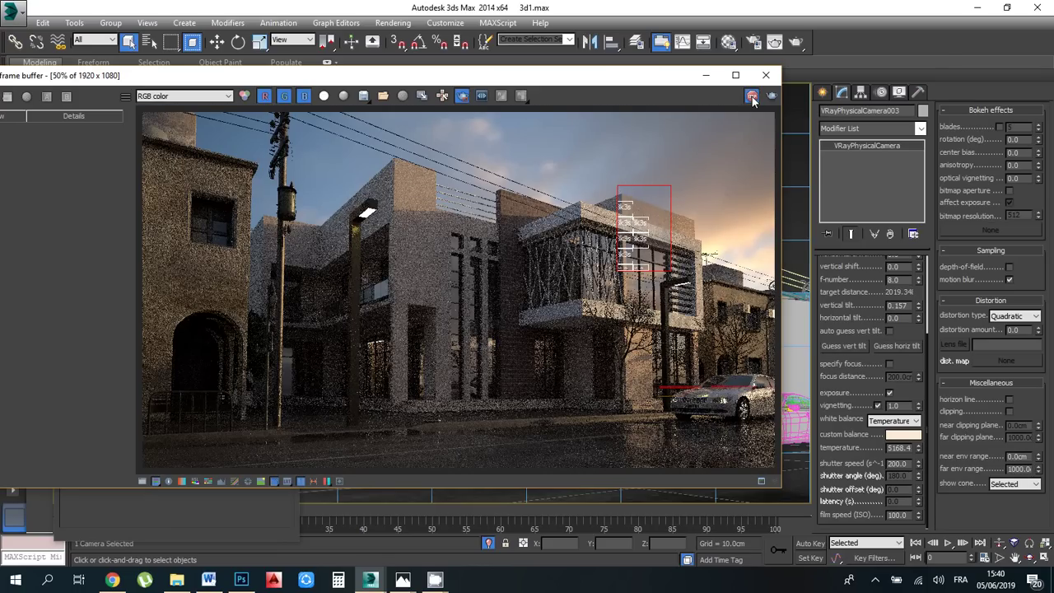
Set the camera's white balance temperature to 6000 and turn off region rendering in the frame buffer
{"action": "left_click", "coordinate": [899, 447]}
{"action": "type", "text": "600"}
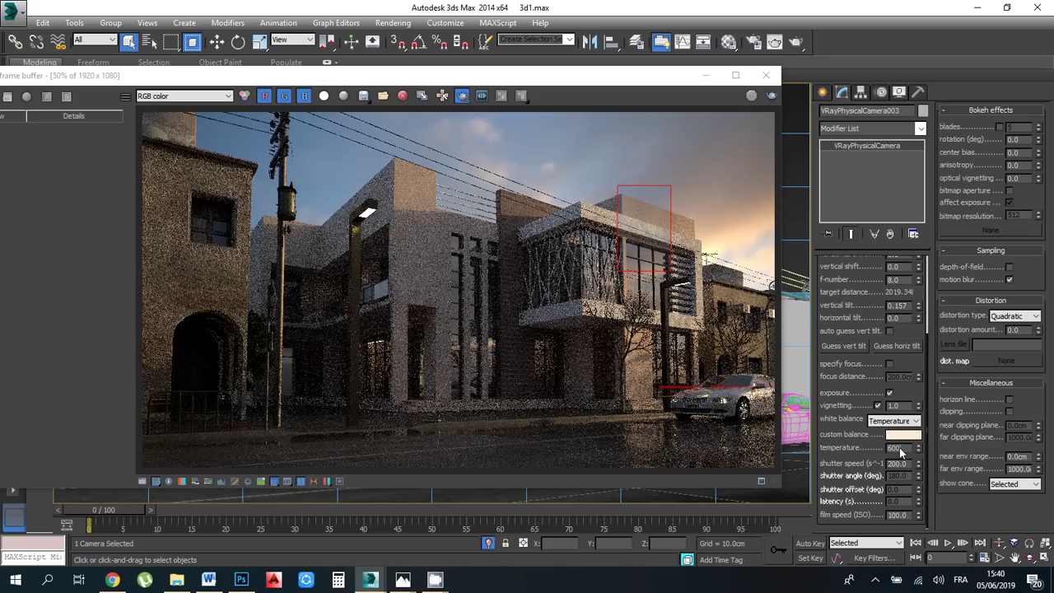
{"action": "type", "text": "0"}
{"action": "key", "text": "Return"}
{"action": "scroll", "coordinate": [837, 448], "scroll_direction": "up", "scroll_amount": 1}
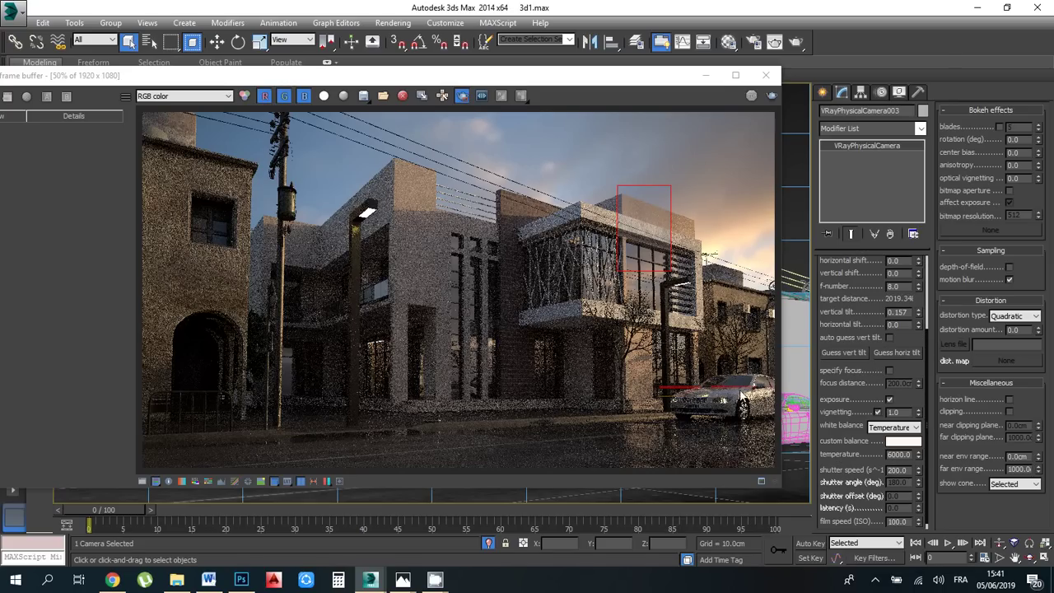
{"action": "left_click", "coordinate": [462, 96]}
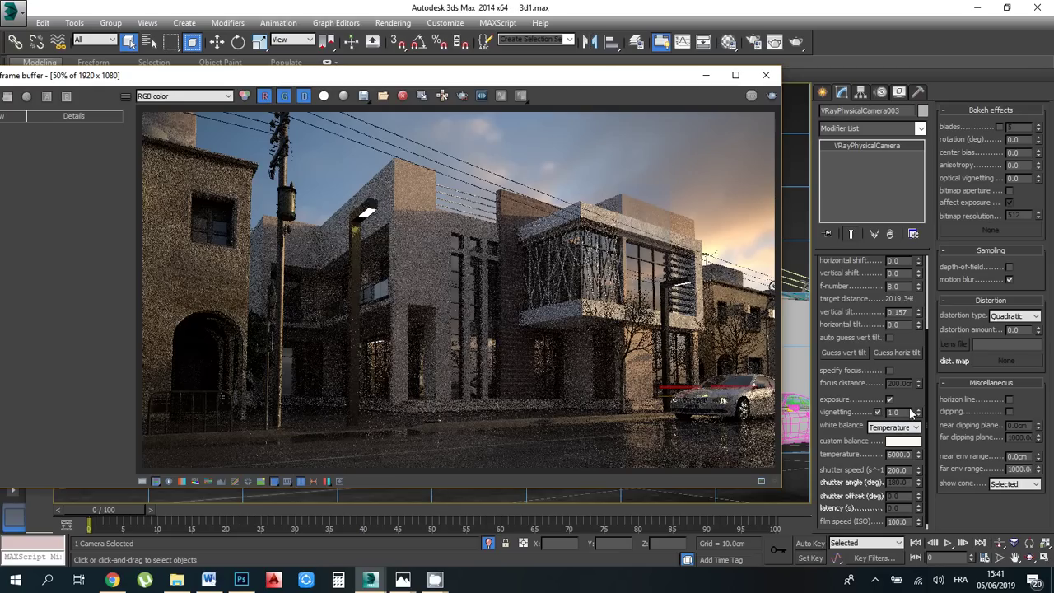
View the "11 - F number" and "02-Shema" reference images from the Vray Camera folder and return to 3ds Max
{"action": "scroll", "coordinate": [857, 431], "scroll_direction": "down", "scroll_amount": 1}
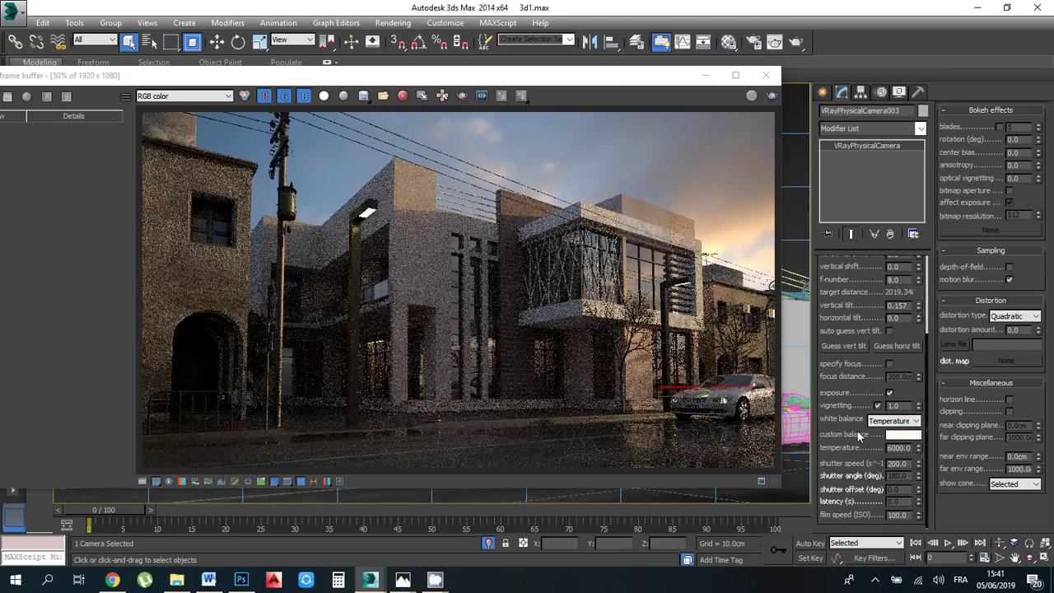
{"action": "left_click_drag", "start_coordinate": [857, 431], "coordinate": [862, 446]}
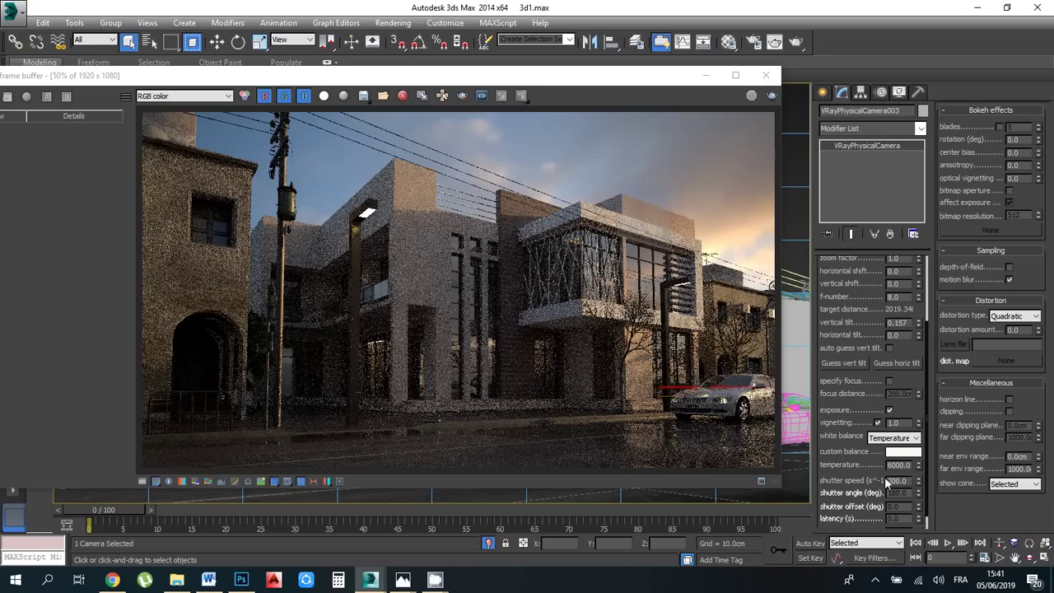
{"action": "left_click", "coordinate": [178, 581]}
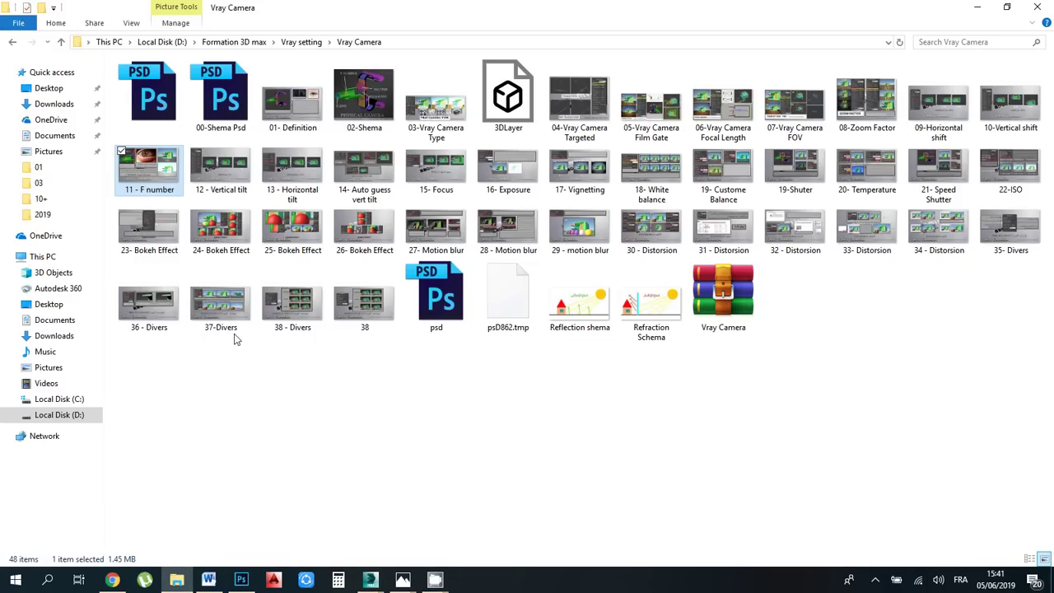
{"action": "double_click", "coordinate": [152, 159]}
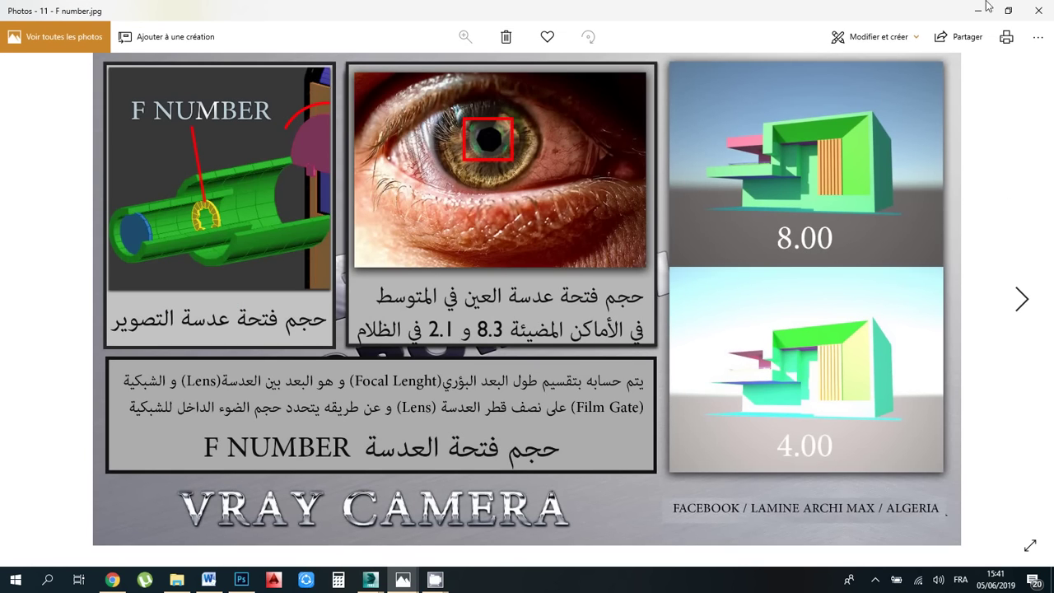
{"action": "left_click", "coordinate": [1038, 11]}
{"action": "double_click", "coordinate": [363, 99]}
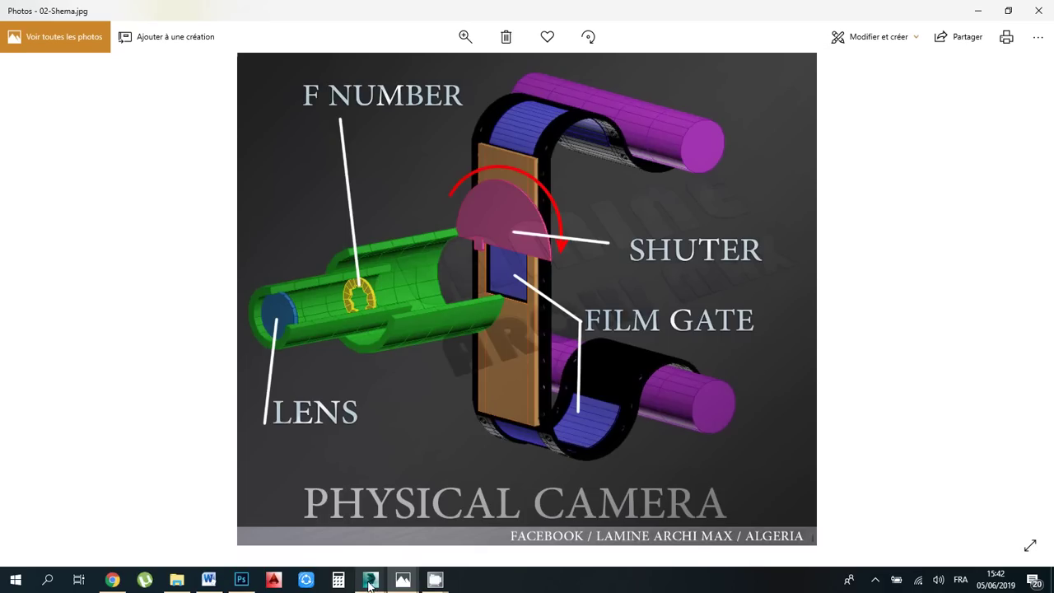
{"action": "mouse_move", "coordinate": [368, 585]}
{"action": "left_click", "coordinate": [449, 539]}
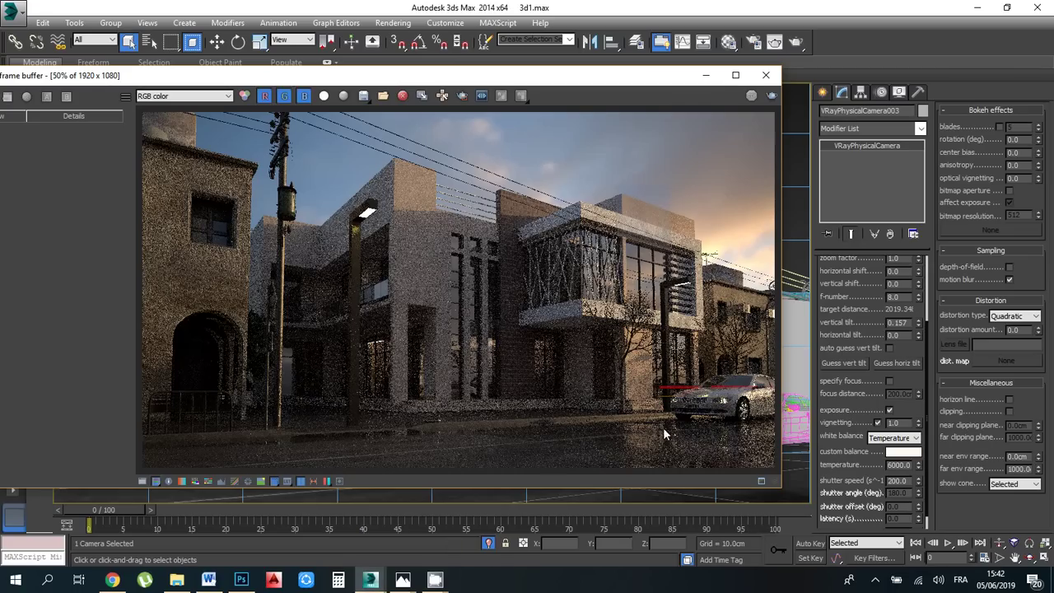
Set the camera's shutter speed to 100 and run a partial test render of the full camera view
{"action": "left_click", "coordinate": [902, 483]}
{"action": "double_click", "coordinate": [905, 484]}
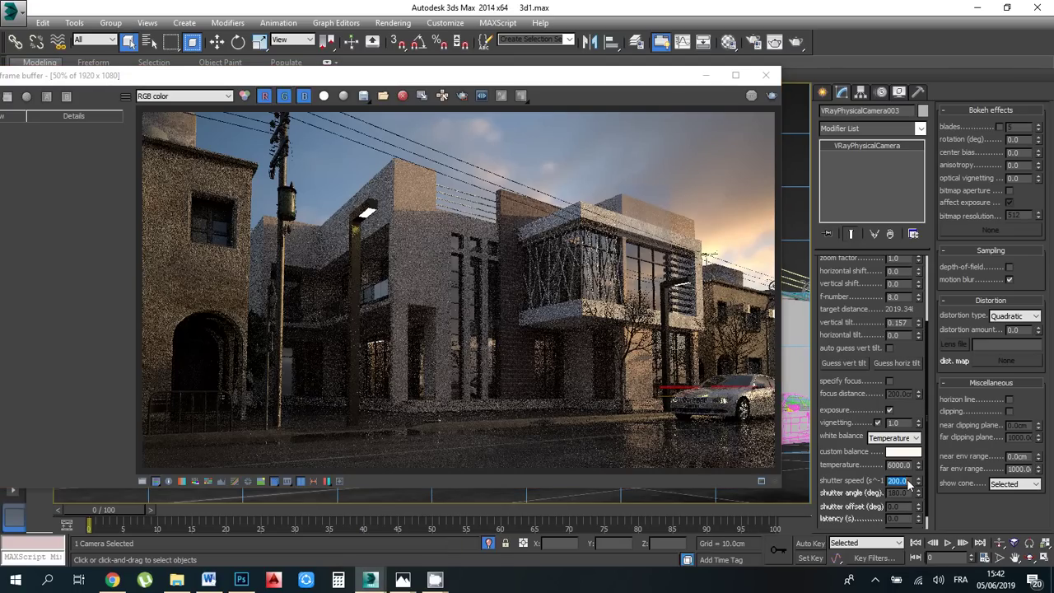
{"action": "type", "text": "100"}
{"action": "key", "text": "Return"}
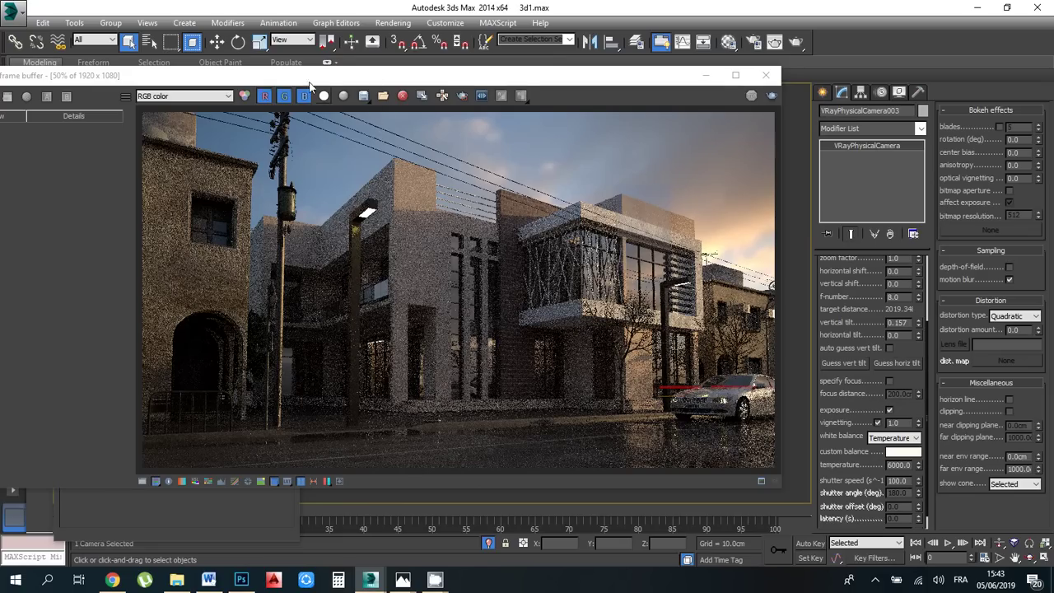
{"action": "left_click_drag", "start_coordinate": [280, 77], "coordinate": [365, 111]}
{"action": "scroll", "coordinate": [510, 269], "scroll_direction": "down", "scroll_amount": 1}
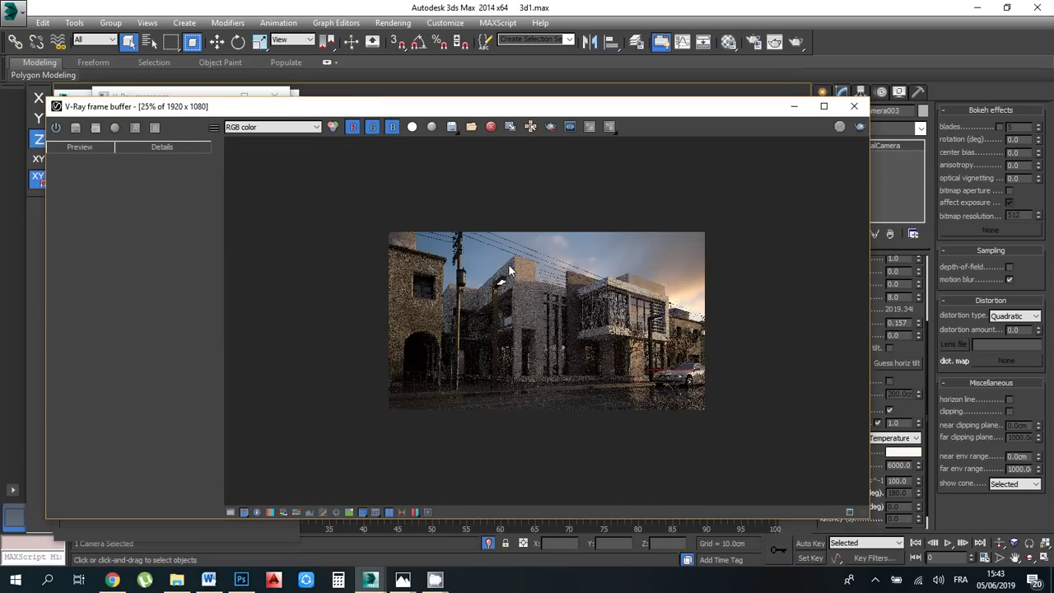
{"action": "scroll", "coordinate": [509, 269], "scroll_direction": "up", "scroll_amount": 1}
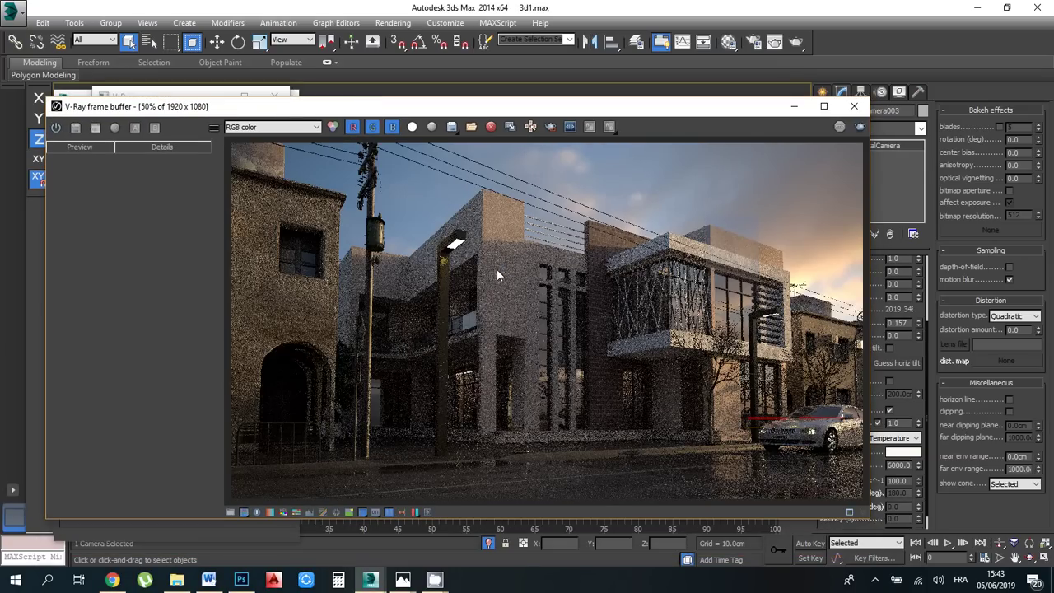
{"action": "scroll", "coordinate": [496, 268], "scroll_direction": "down", "scroll_amount": 1}
{"action": "scroll", "coordinate": [496, 268], "scroll_direction": "up", "scroll_amount": 1}
{"action": "key", "text": "shift+q"}
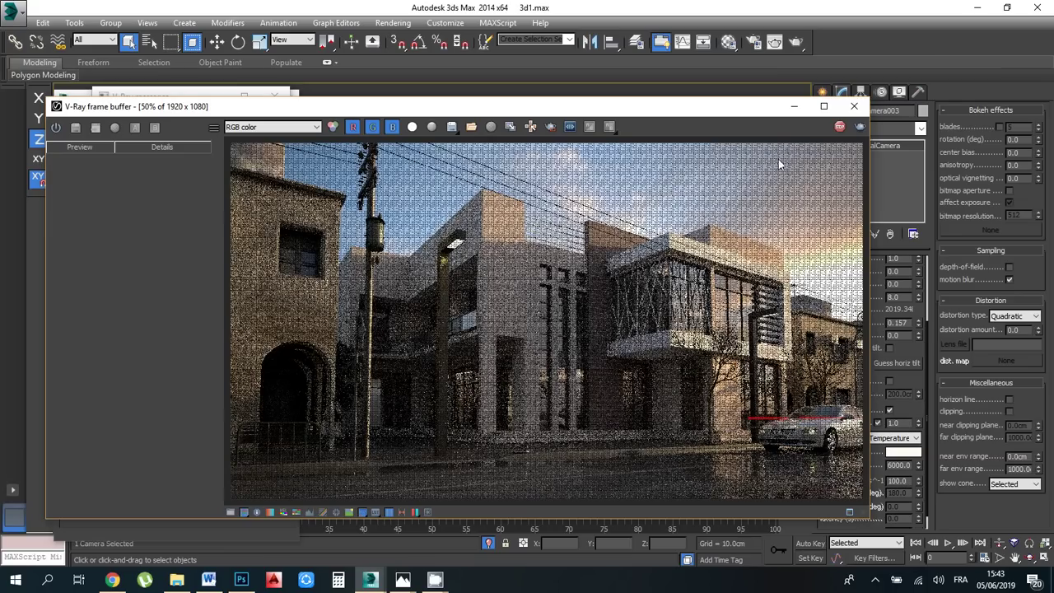
{"action": "left_click", "coordinate": [838, 130]}
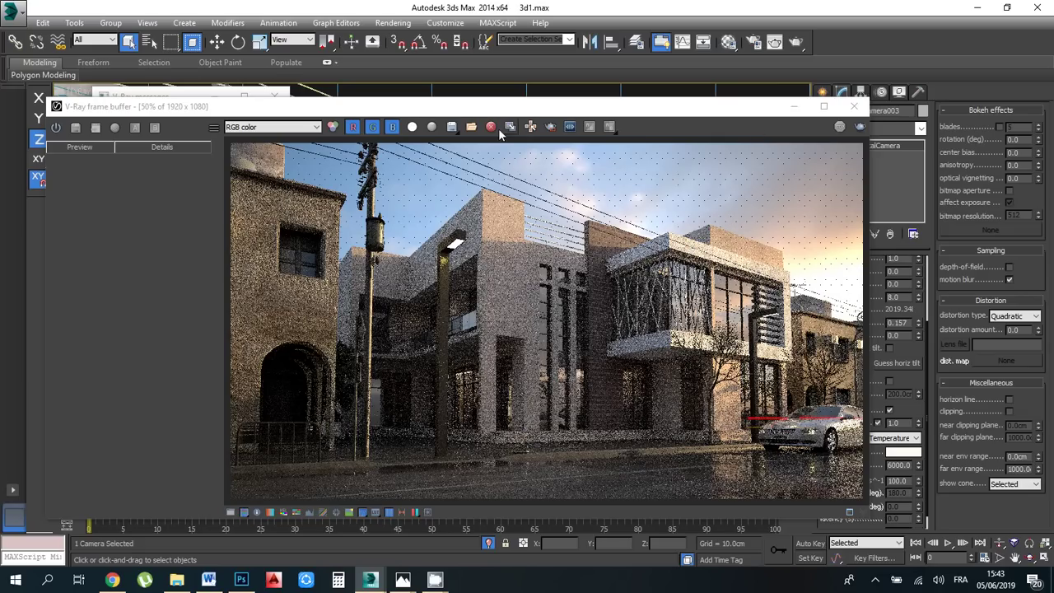
Set the camera's white balance temperature to 6100 and rerender the camera view
{"action": "left_click_drag", "start_coordinate": [458, 107], "coordinate": [361, 137]}
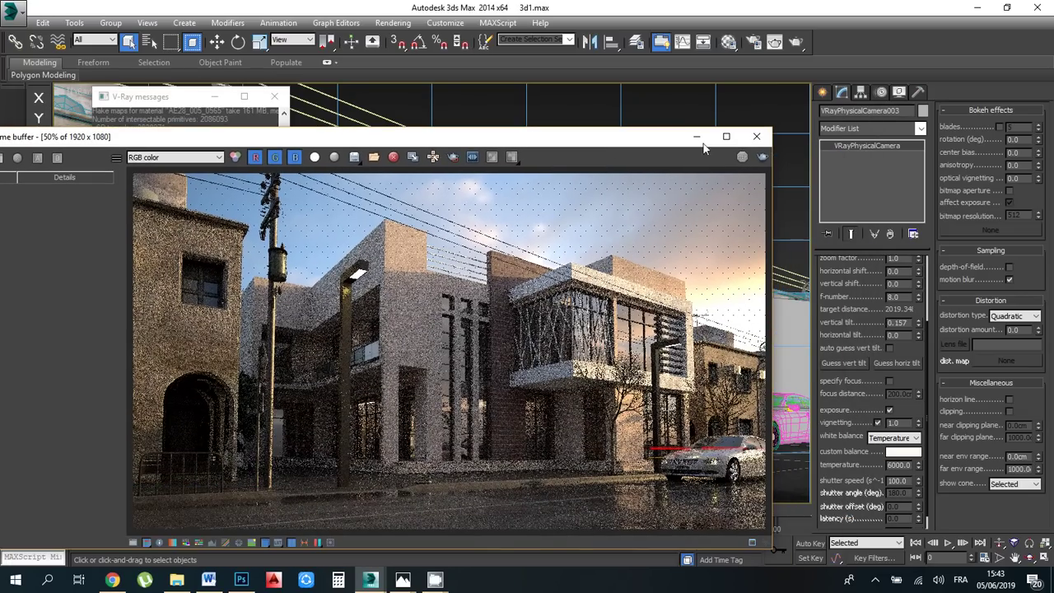
{"action": "left_click", "coordinate": [897, 465]}
{"action": "left_click_drag", "start_coordinate": [531, 132], "coordinate": [611, 107]}
{"action": "left_click", "coordinate": [853, 117]}
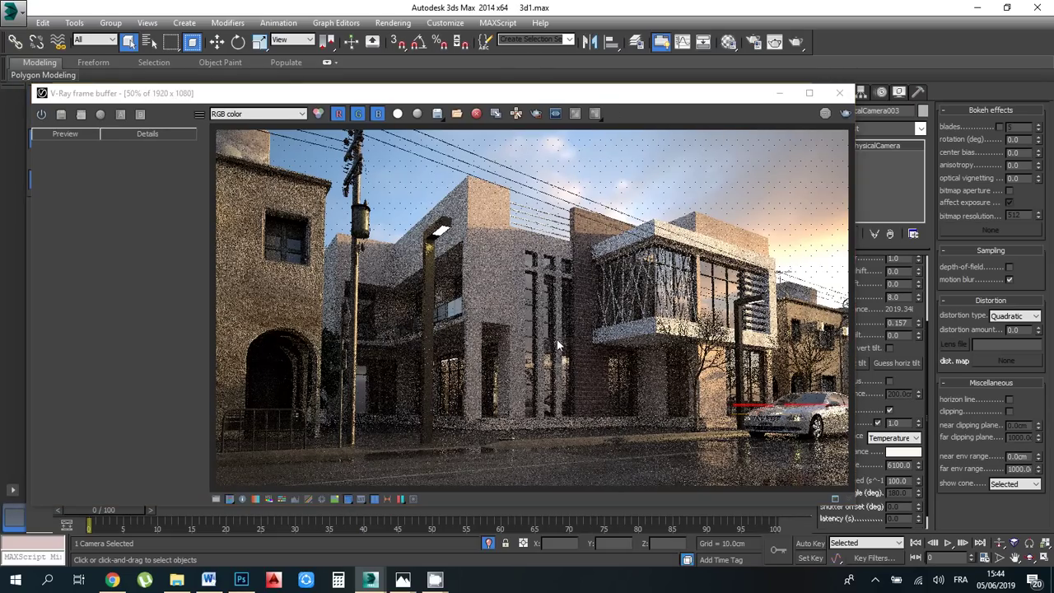
{"action": "key", "text": "shift+q"}
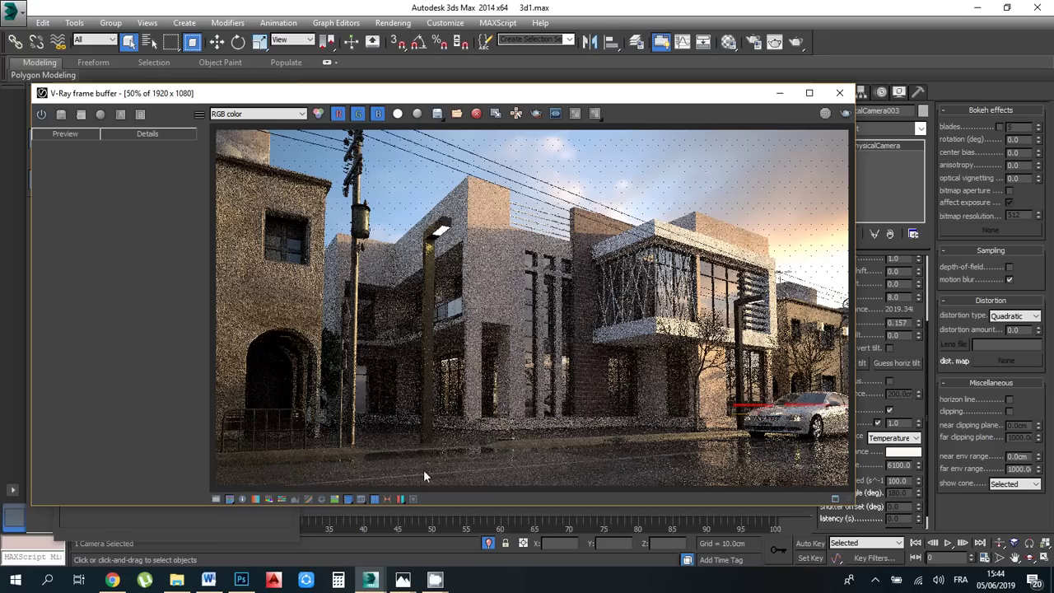
Hide the render history list in the frame buffer and close the frame buffer window
{"action": "left_click", "coordinate": [374, 497]}
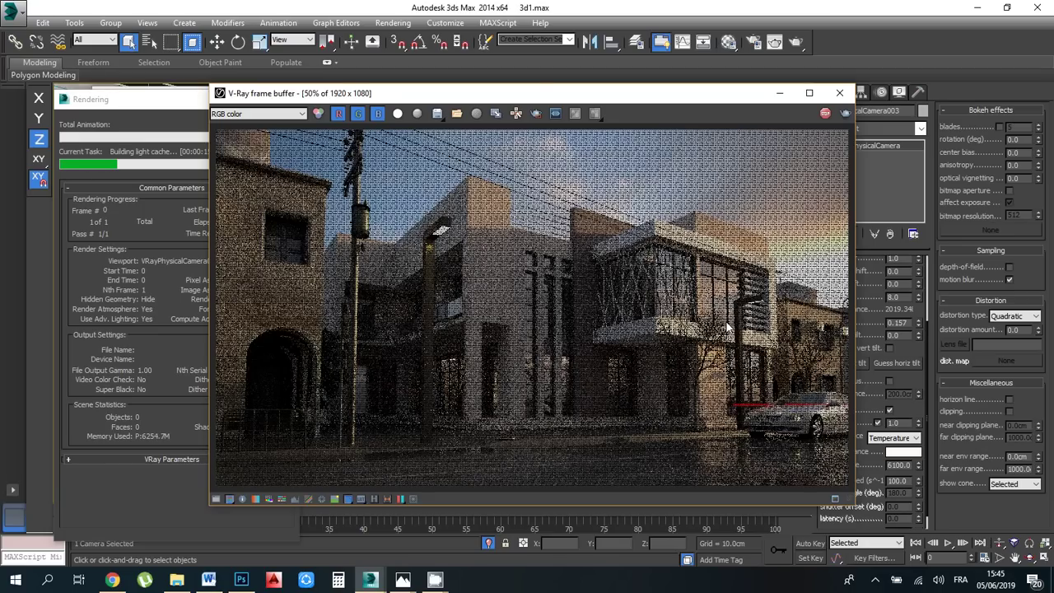
{"action": "left_click", "coordinate": [186, 113]}
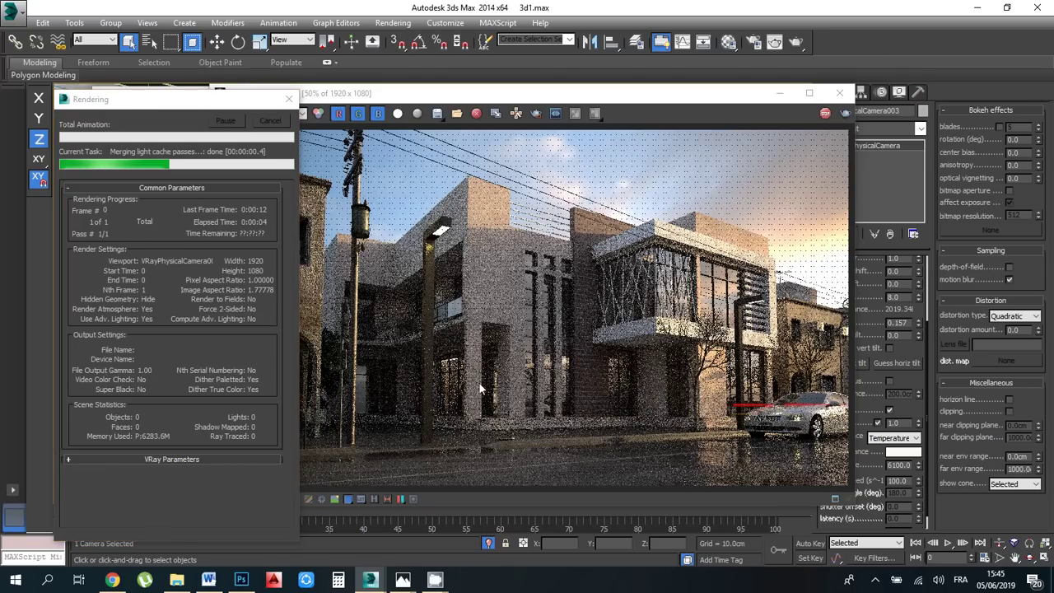
{"action": "left_click", "coordinate": [839, 93]}
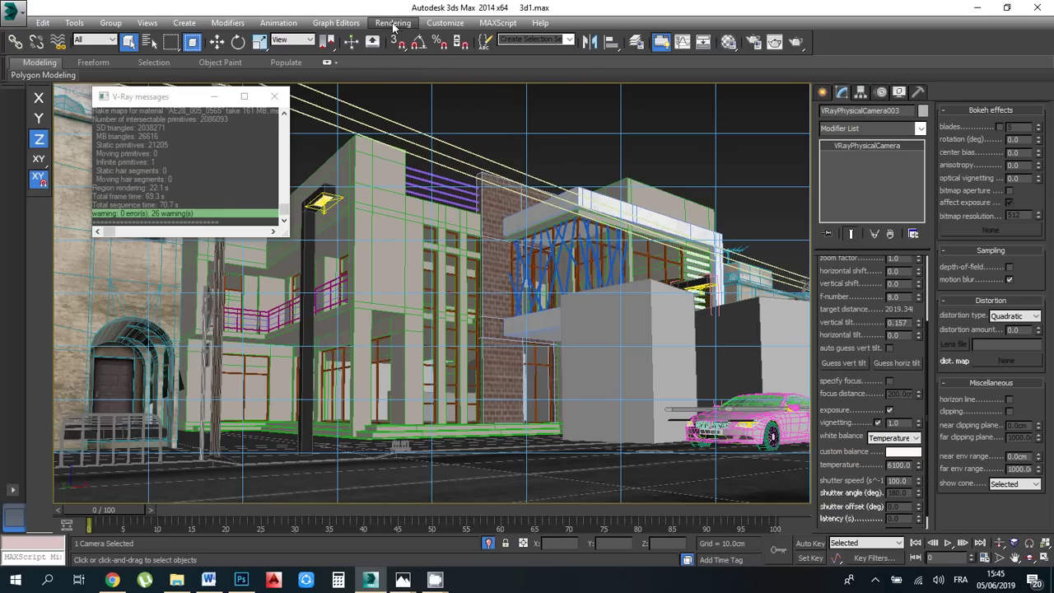
Open the V-Ray render settings, collapse the Frame buffer section and examine the Color mapping types, keeping Reinhard
{"action": "left_click", "coordinate": [392, 23]}
{"action": "left_click", "coordinate": [414, 53]}
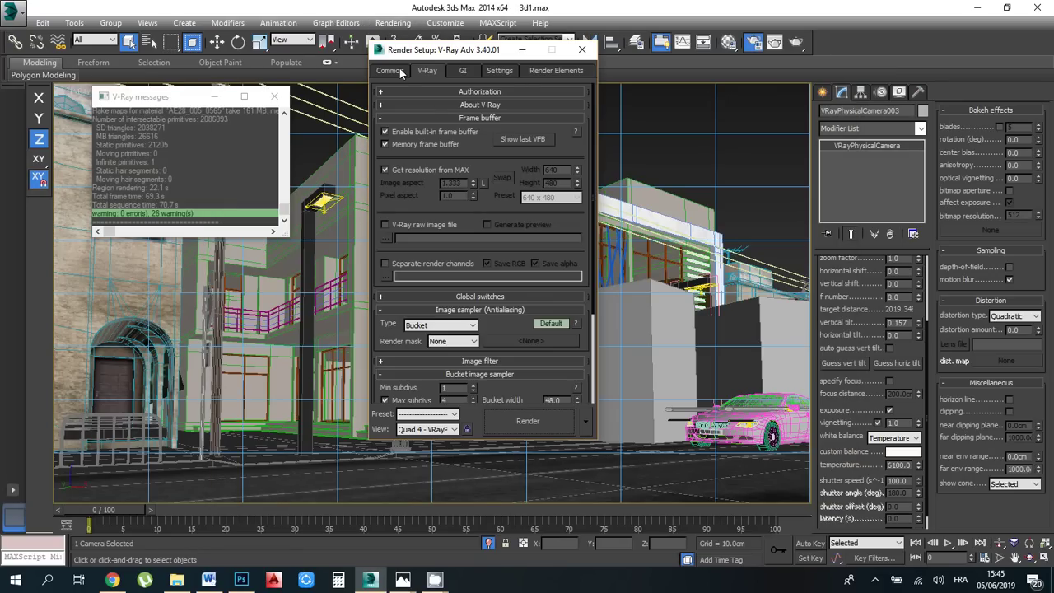
{"action": "left_click", "coordinate": [393, 71]}
{"action": "left_click", "coordinate": [426, 71]}
{"action": "left_click", "coordinate": [461, 117]}
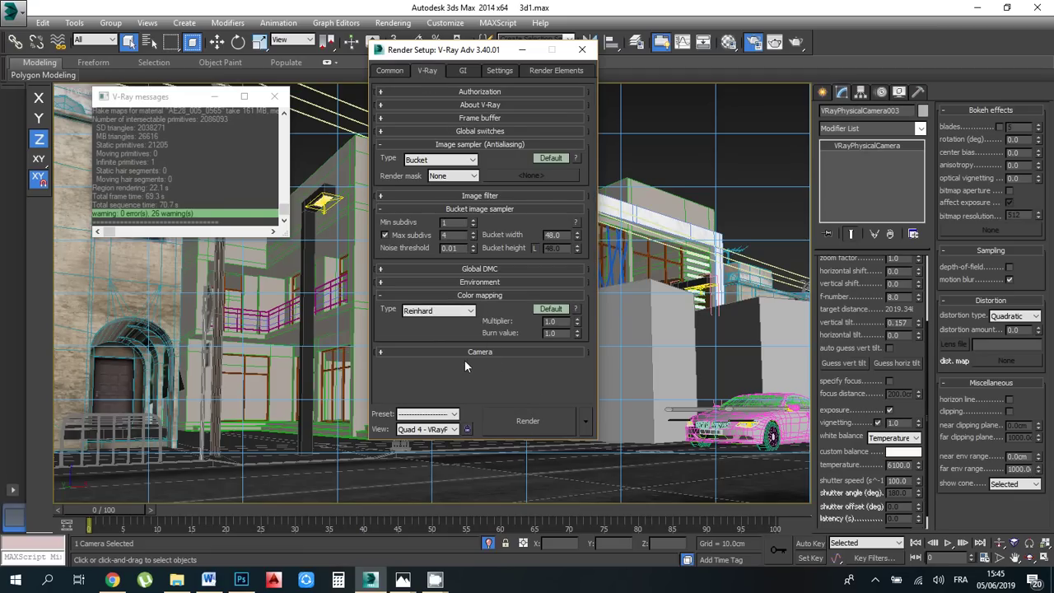
{"action": "left_click", "coordinate": [466, 296]}
{"action": "left_click", "coordinate": [466, 296]}
{"action": "left_click", "coordinate": [459, 315]}
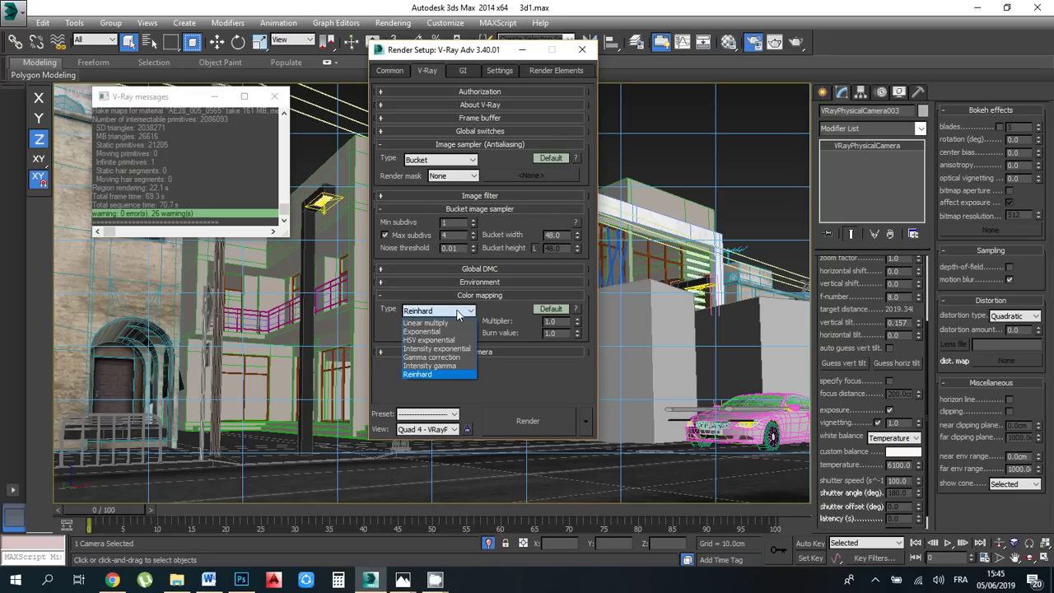
{"action": "left_click", "coordinate": [457, 315]}
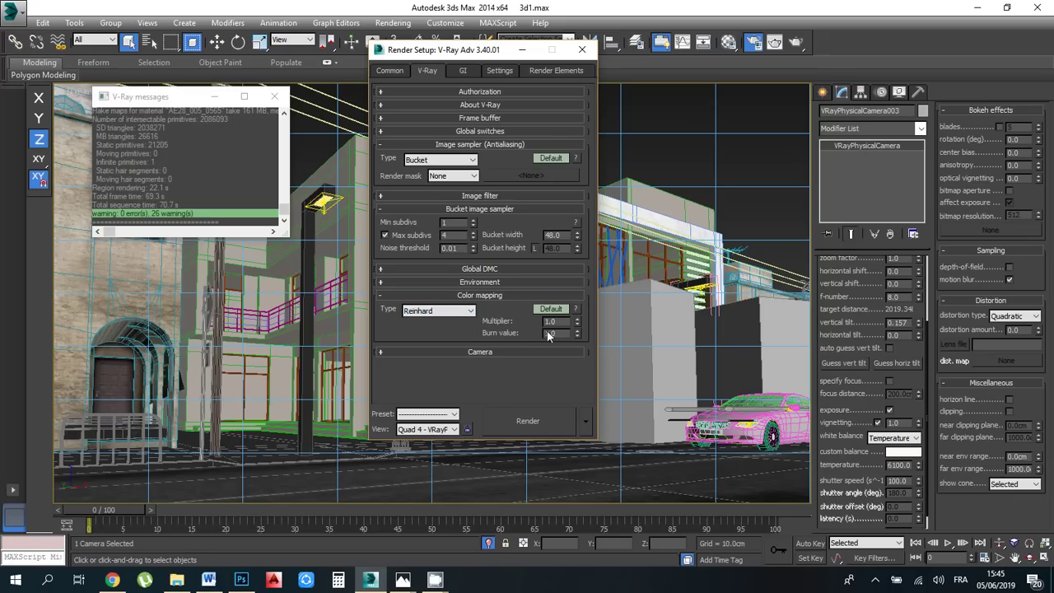
Set the Reinhard color mapping multiplier to 2.0 and dismiss the help page and the browser notification
{"action": "double_click", "coordinate": [551, 321]}
{"action": "left_click", "coordinate": [562, 336]}
{"action": "left_click_drag", "start_coordinate": [574, 320], "coordinate": [574, 311]}
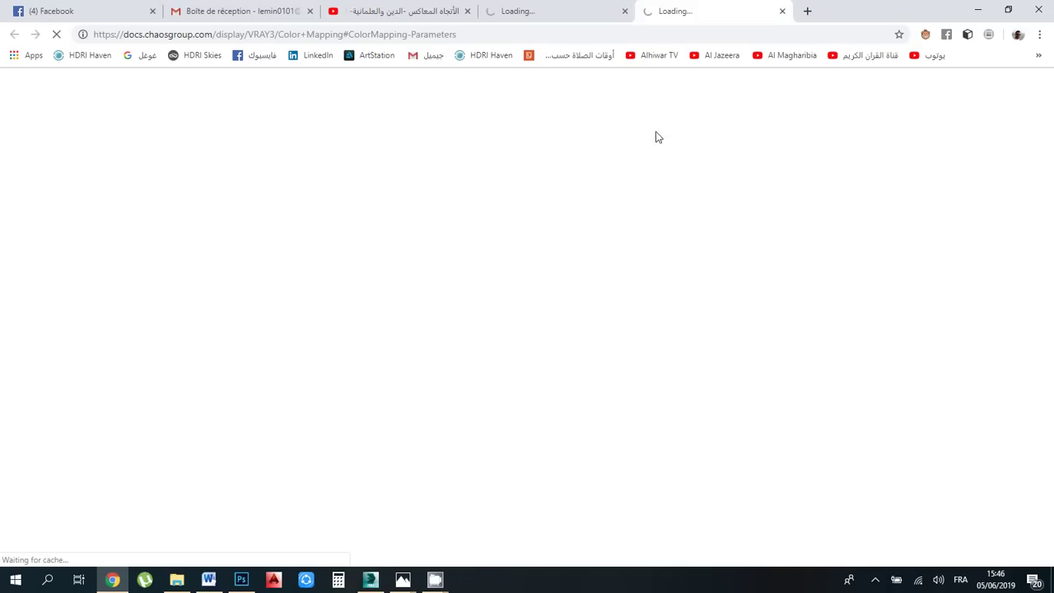
{"action": "left_click", "coordinate": [977, 9]}
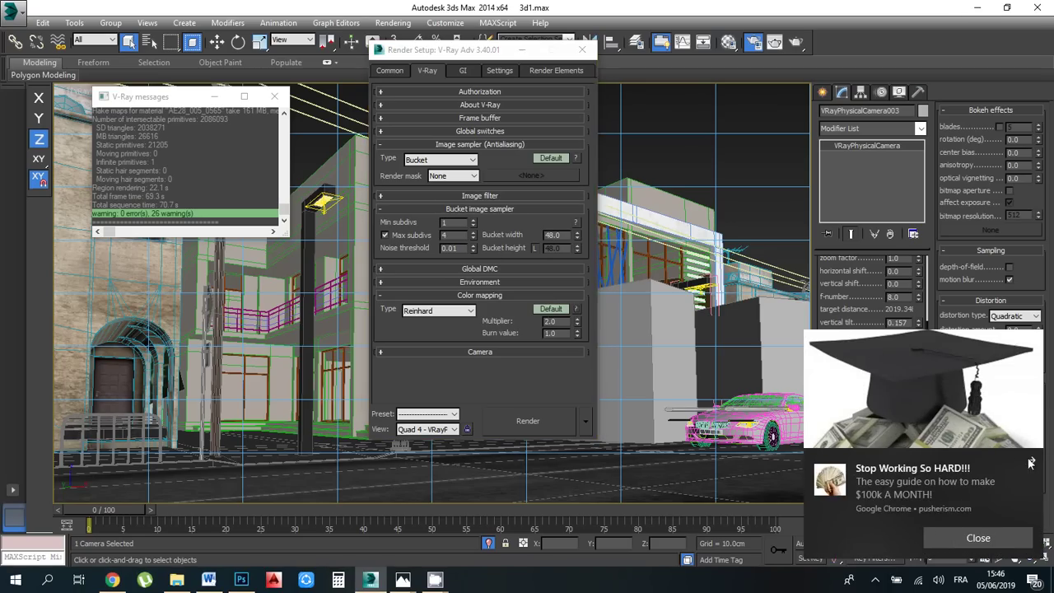
{"action": "left_click", "coordinate": [1029, 460]}
Expand the Frame buffer settings, show the last V-Ray frame buffer and rerender the camera view
{"action": "left_click", "coordinate": [394, 25]}
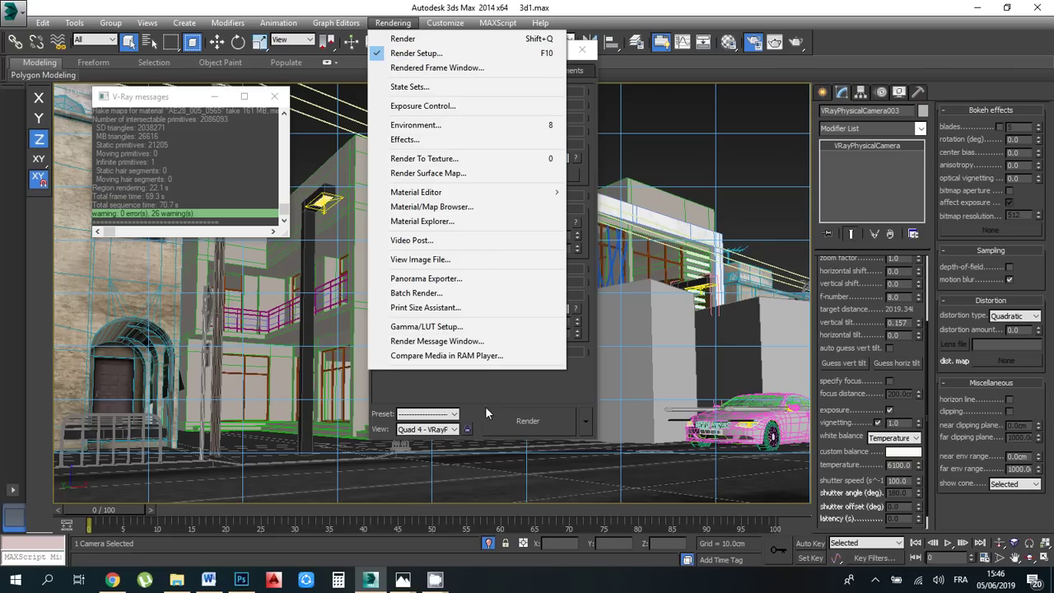
{"action": "left_click", "coordinate": [416, 53]}
{"action": "left_click", "coordinate": [478, 116]}
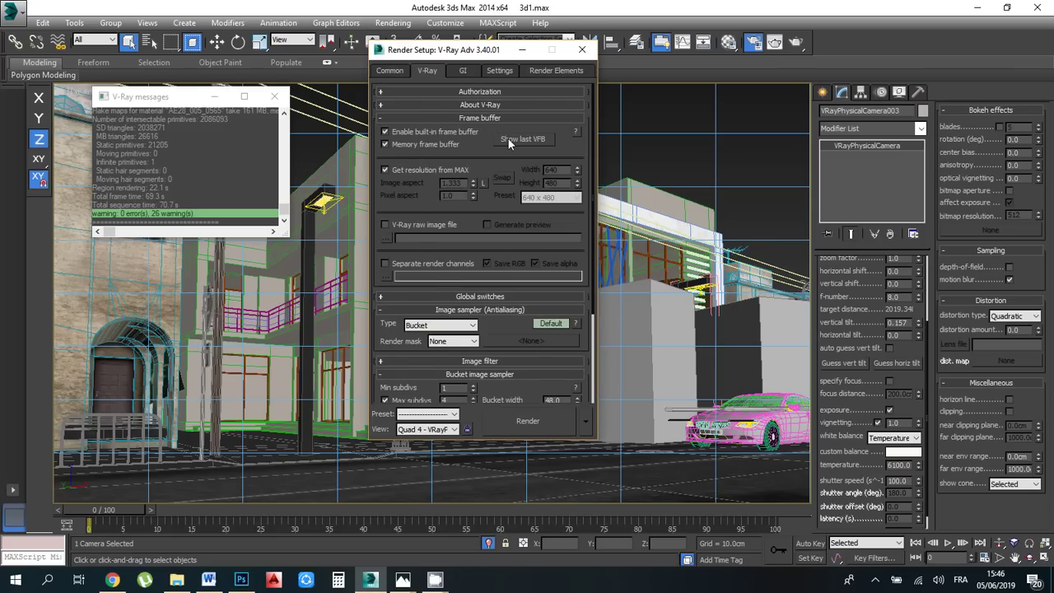
{"action": "left_click", "coordinate": [511, 138]}
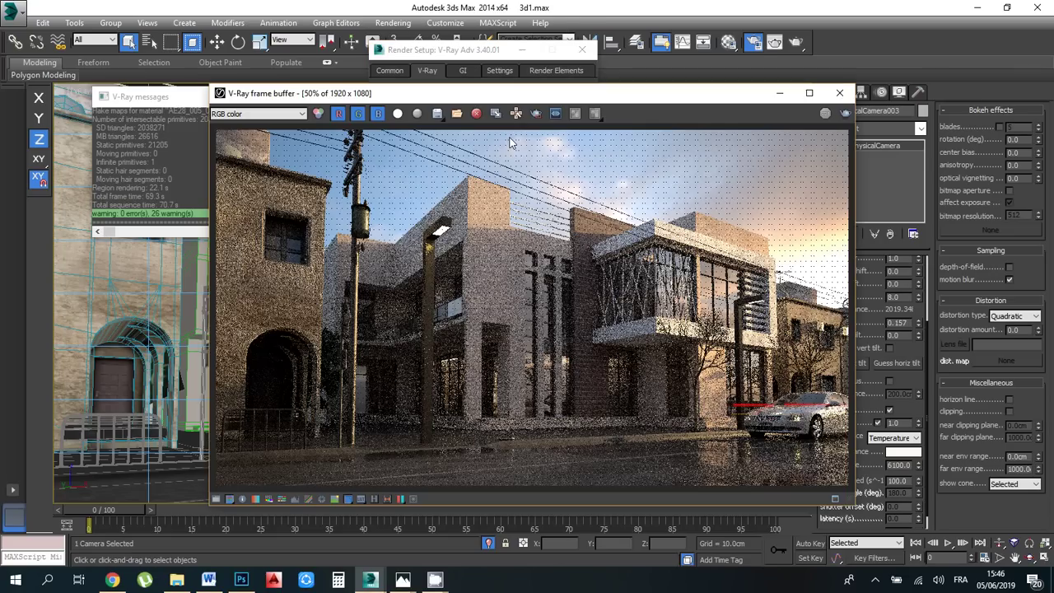
{"action": "left_click", "coordinate": [850, 122]}
{"action": "key", "text": "shift+q"}
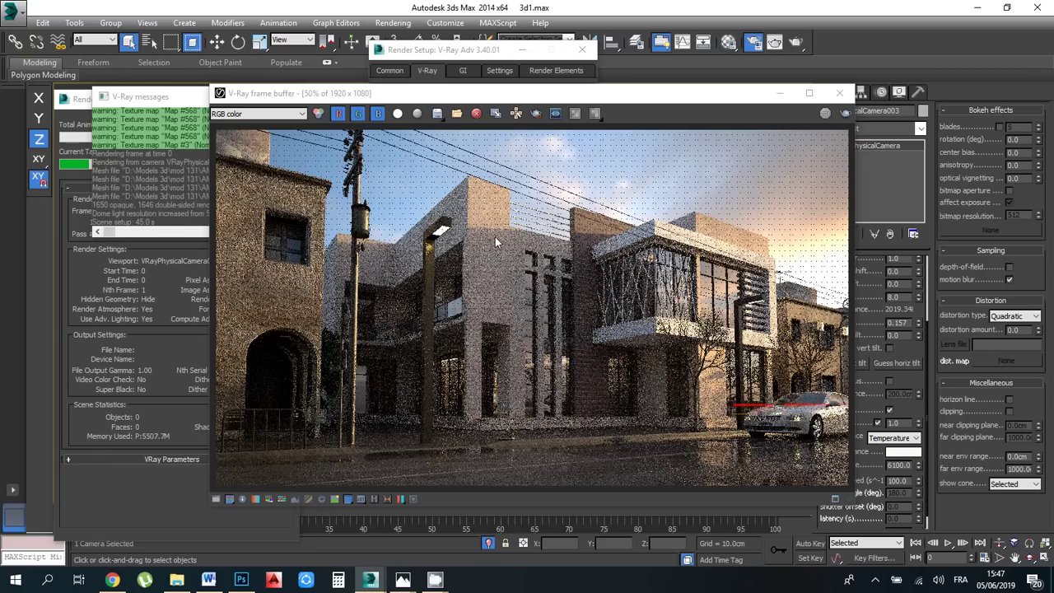
{"action": "left_click", "coordinate": [71, 99]}
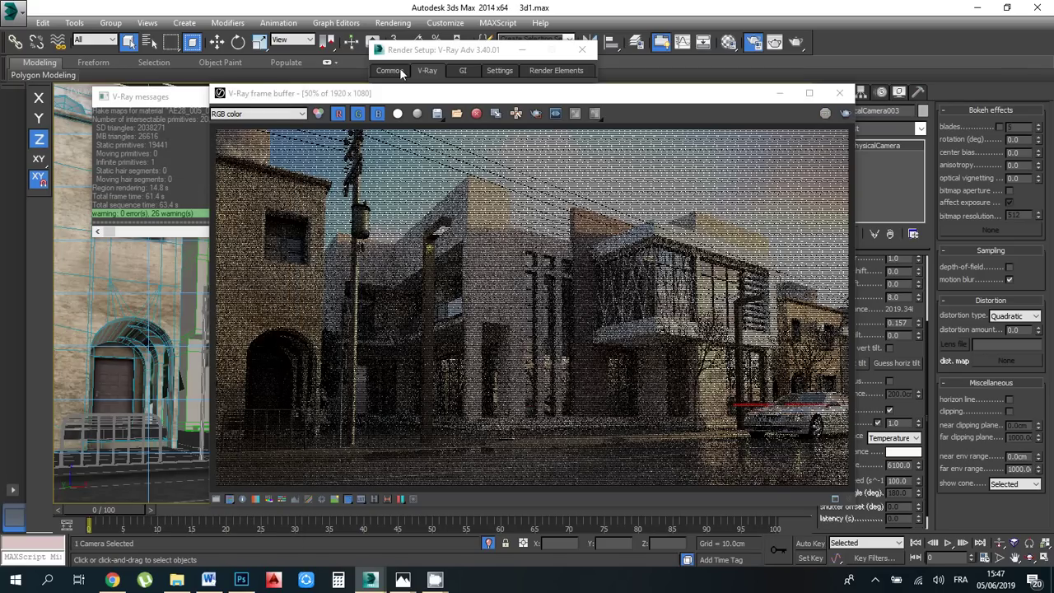
Set the Reinhard color mapping multiplier to 1.4 and the burn value to 0.6, and rerender the camera view
{"action": "left_click", "coordinate": [424, 51]}
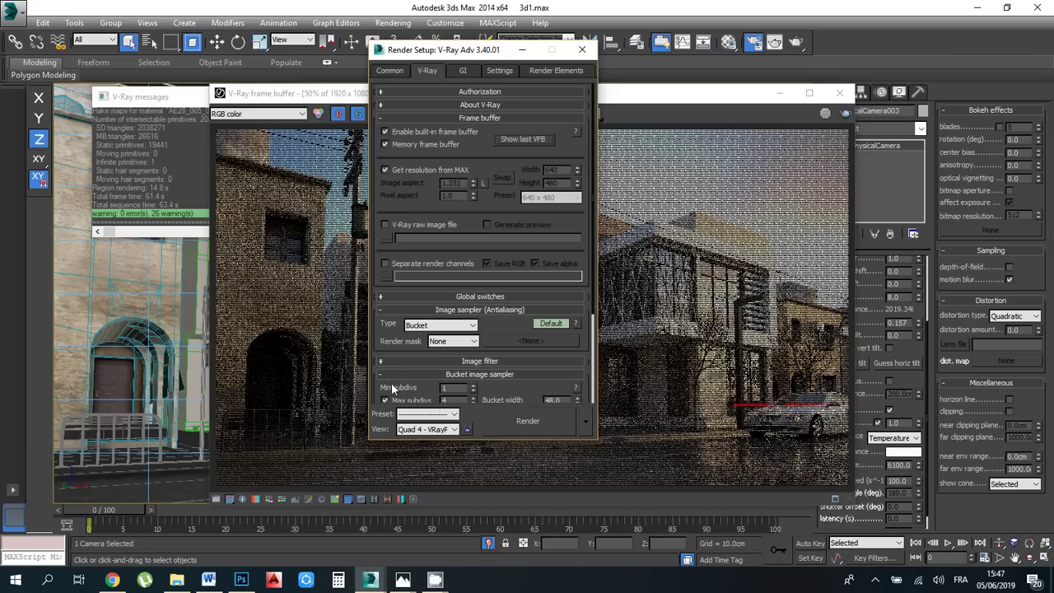
{"action": "left_click_drag", "start_coordinate": [385, 383], "coordinate": [396, 251]}
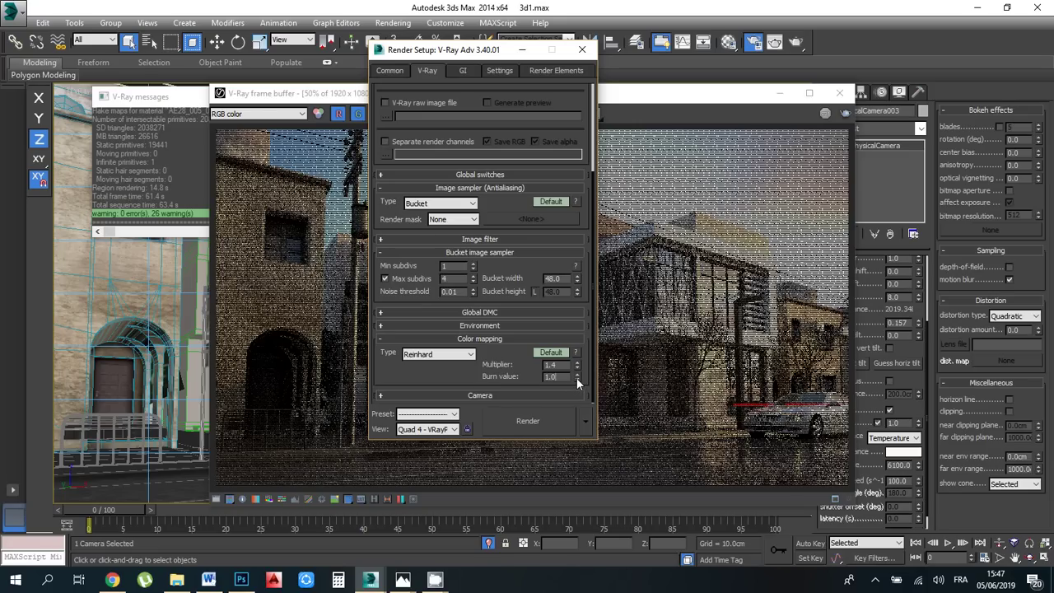
{"action": "left_click_drag", "start_coordinate": [576, 378], "coordinate": [578, 382]}
{"action": "left_click", "coordinate": [842, 120]}
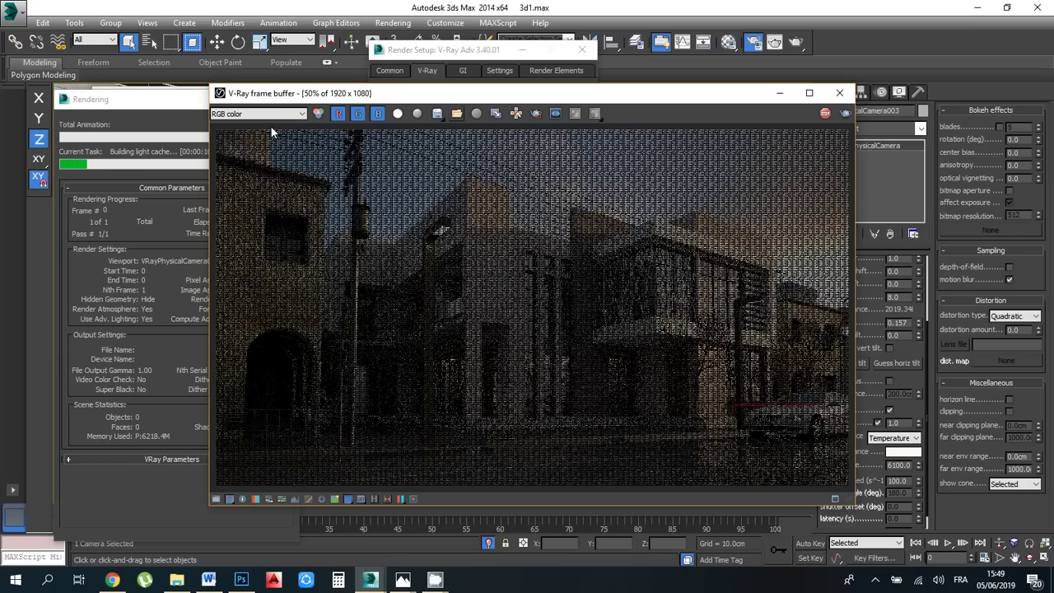
{"action": "left_click", "coordinate": [163, 105]}
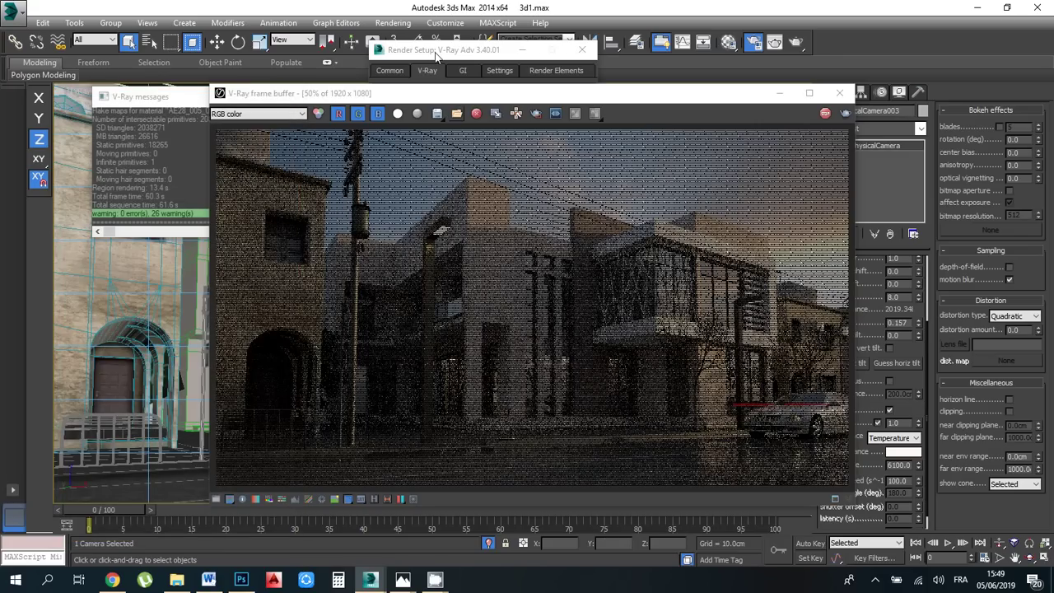
Keep the Reinhard multiplier at 1.4, set the burn value to 1.2 and render the camera view
{"action": "left_click", "coordinate": [436, 51]}
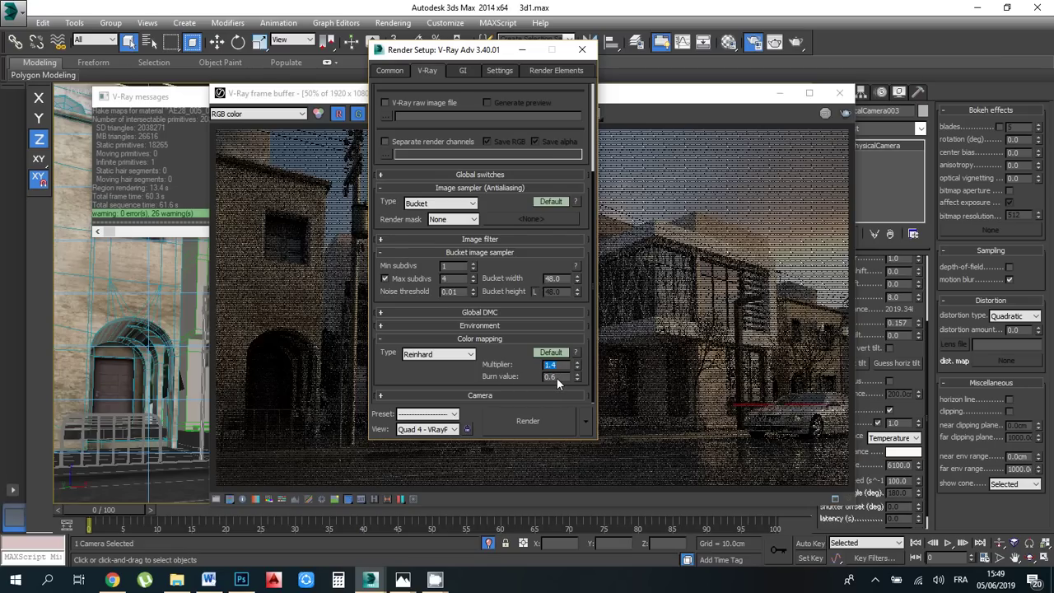
{"action": "left_click", "coordinate": [545, 376]}
{"action": "double_click", "coordinate": [554, 366]}
{"action": "type", "text": "1"}
{"action": "left_click", "coordinate": [577, 363]}
{"action": "left_click", "coordinate": [558, 375]}
{"action": "left_click_drag", "start_coordinate": [575, 378], "coordinate": [576, 379]}
{"action": "left_click", "coordinate": [528, 422]}
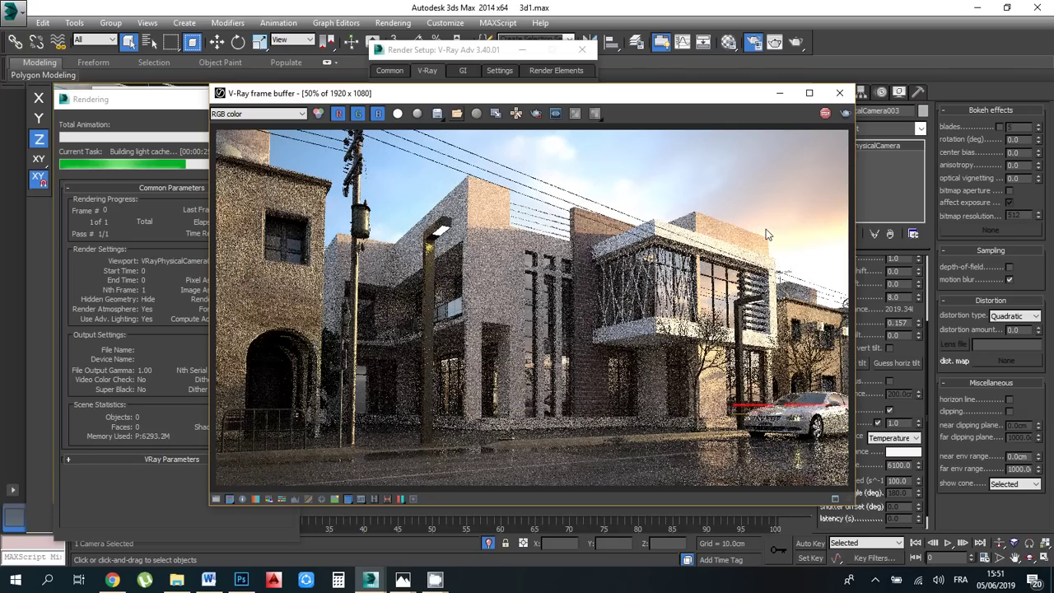
Stop the running render, close the frame buffer window and review the Reinhard multiplier and burn value
{"action": "left_click", "coordinate": [826, 114]}
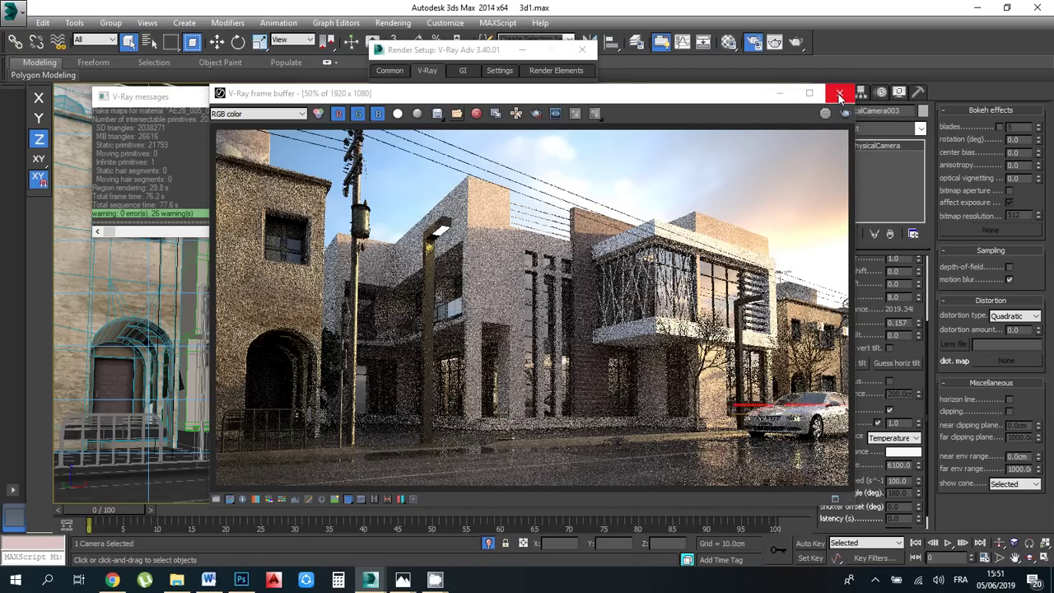
{"action": "left_click", "coordinate": [838, 94]}
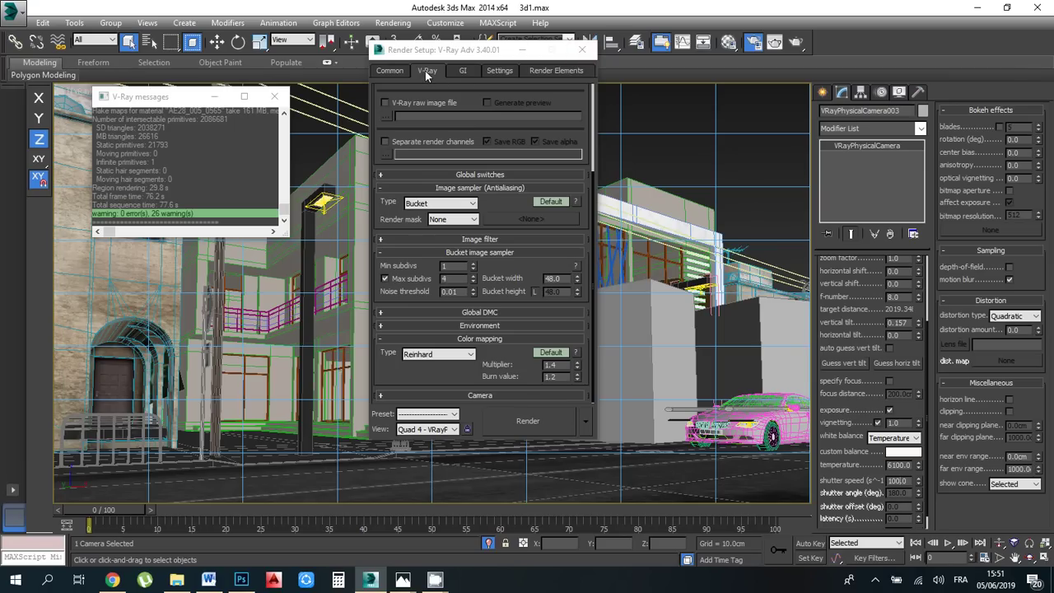
{"action": "left_click", "coordinate": [560, 375]}
{"action": "double_click", "coordinate": [559, 377]}
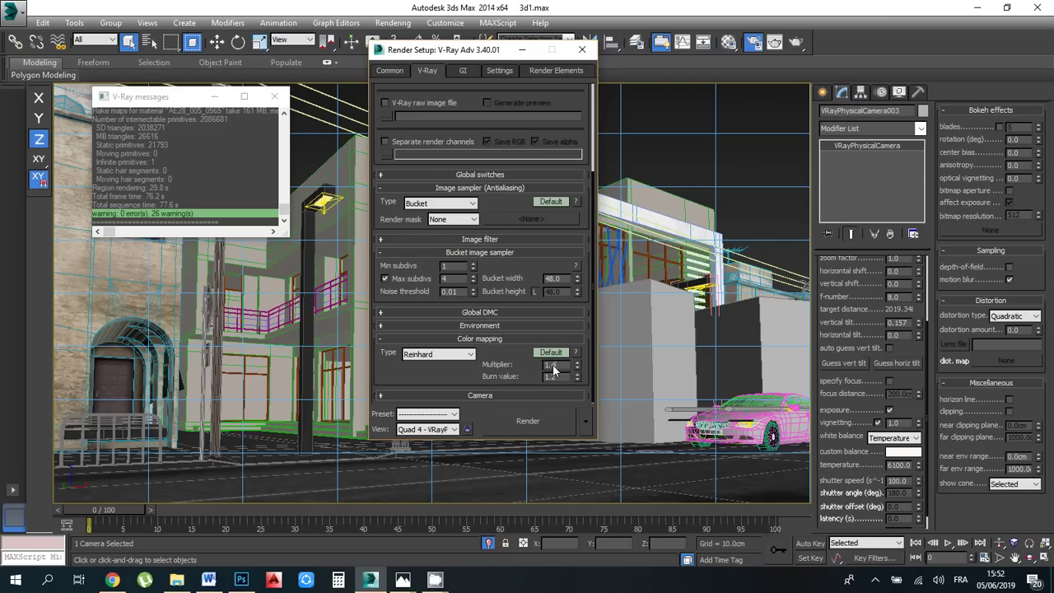
{"action": "double_click", "coordinate": [552, 364]}
{"action": "double_click", "coordinate": [549, 376]}
Open the Render Elements list, widen its Name column and step through the listed V-Ray elements
{"action": "left_click", "coordinate": [552, 70]}
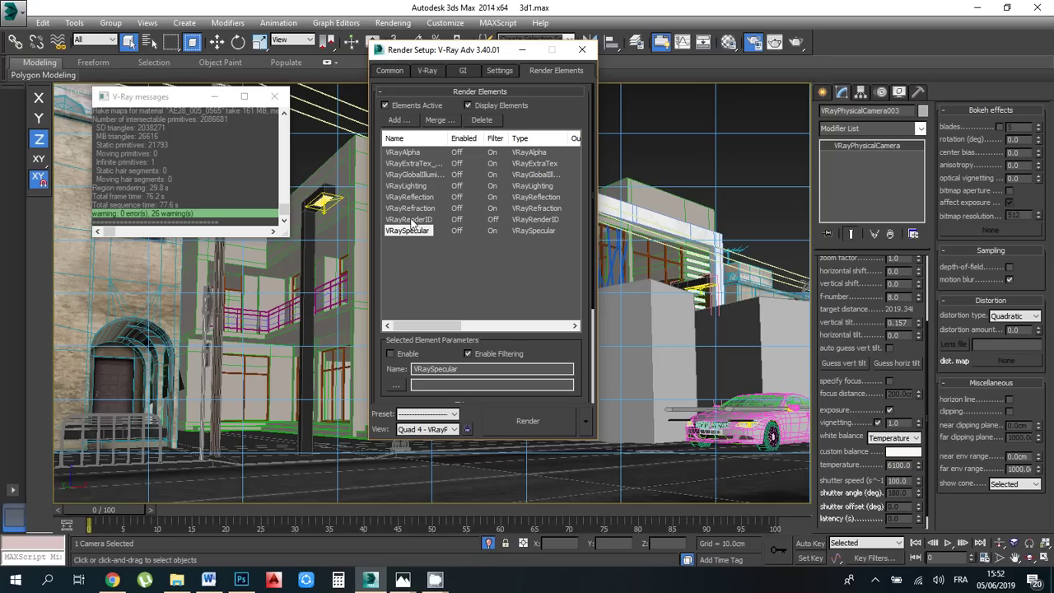
{"action": "left_click", "coordinate": [429, 259]}
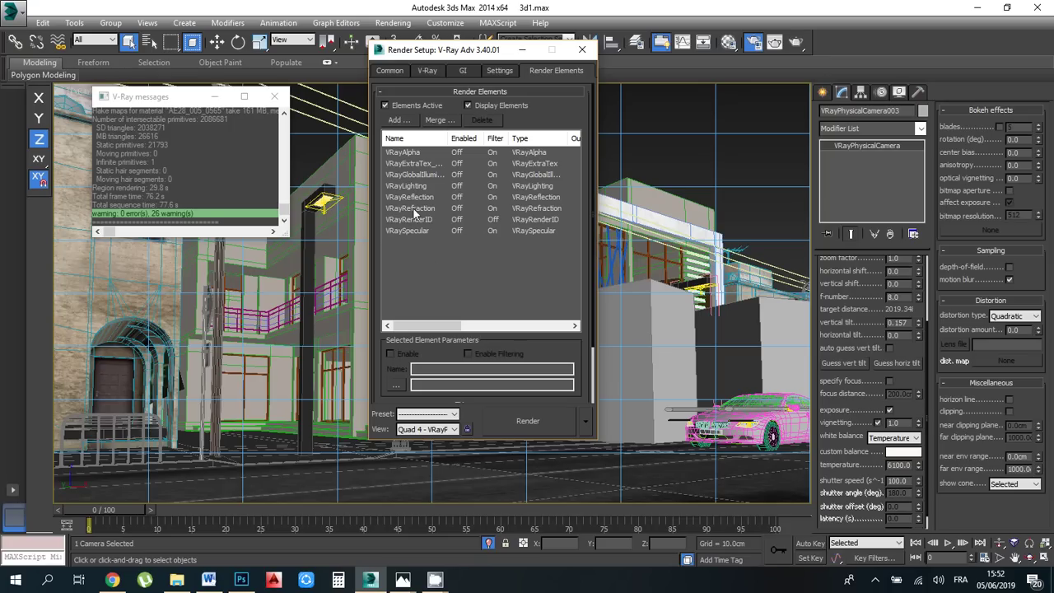
{"action": "left_click", "coordinate": [409, 163]}
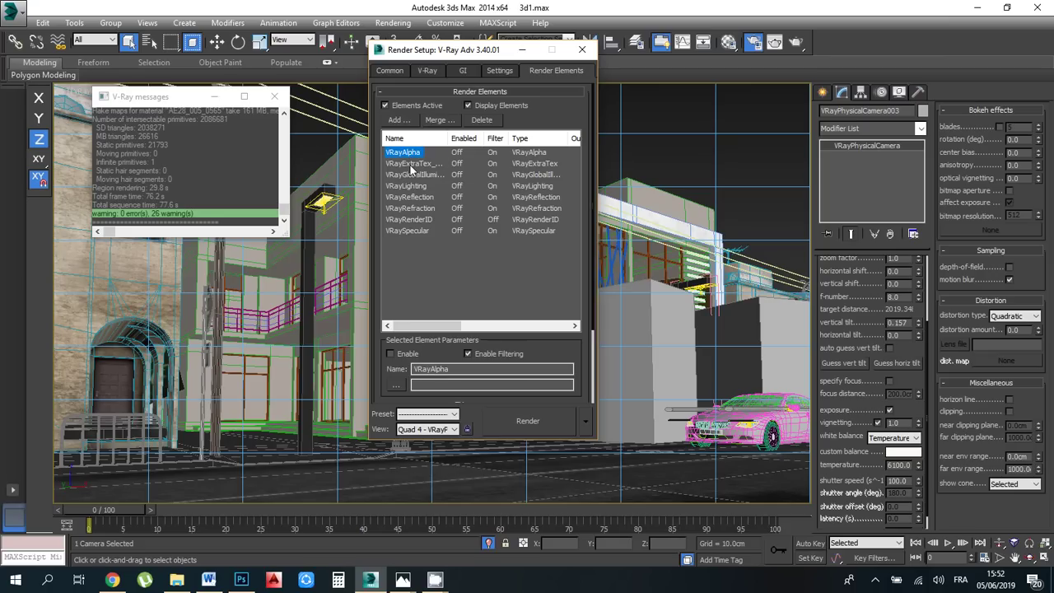
{"action": "left_click", "coordinate": [418, 175]}
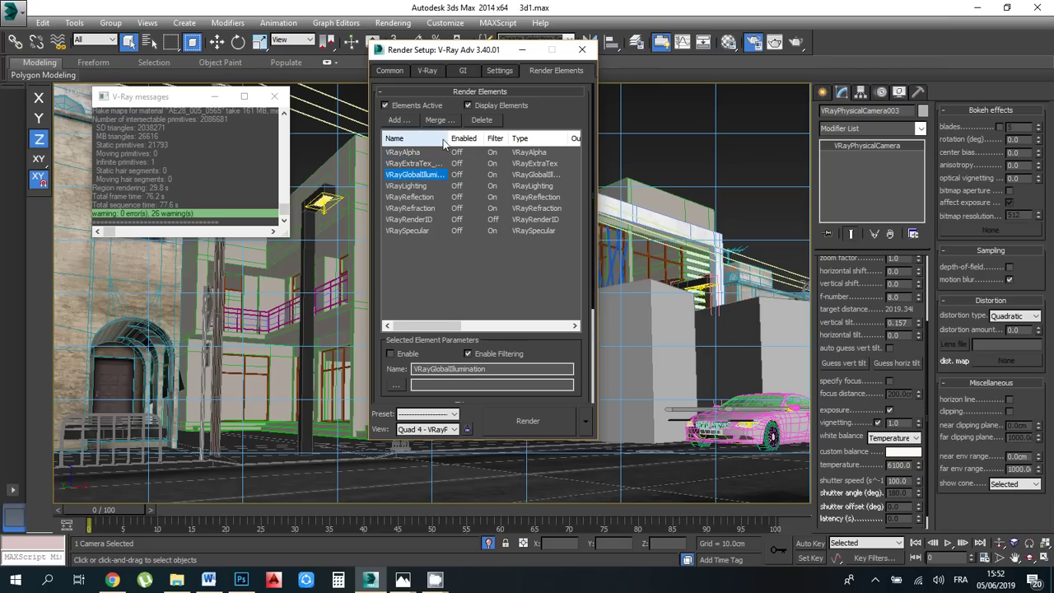
{"action": "left_click_drag", "start_coordinate": [448, 139], "coordinate": [489, 146]}
{"action": "left_click", "coordinate": [413, 187]}
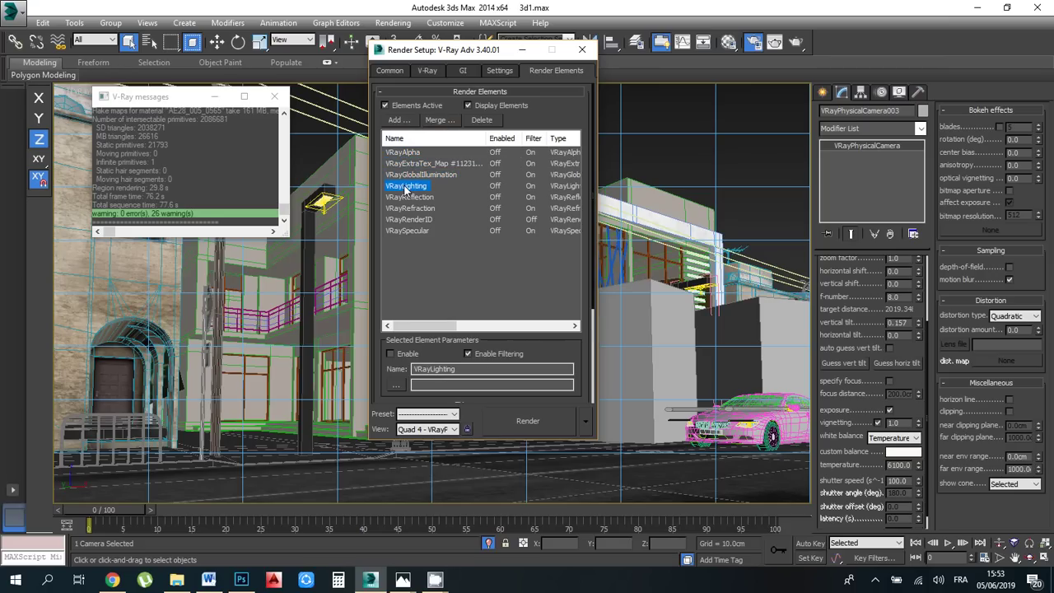
{"action": "left_click", "coordinate": [409, 197]}
{"action": "left_click", "coordinate": [411, 208]}
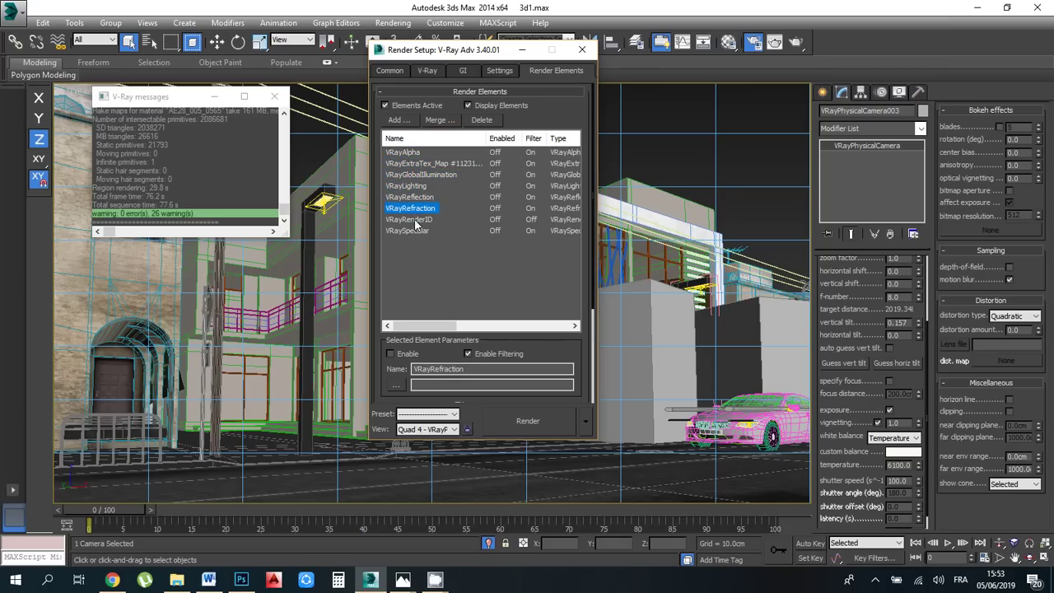
{"action": "left_click", "coordinate": [413, 220]}
{"action": "key", "text": "Delete"}
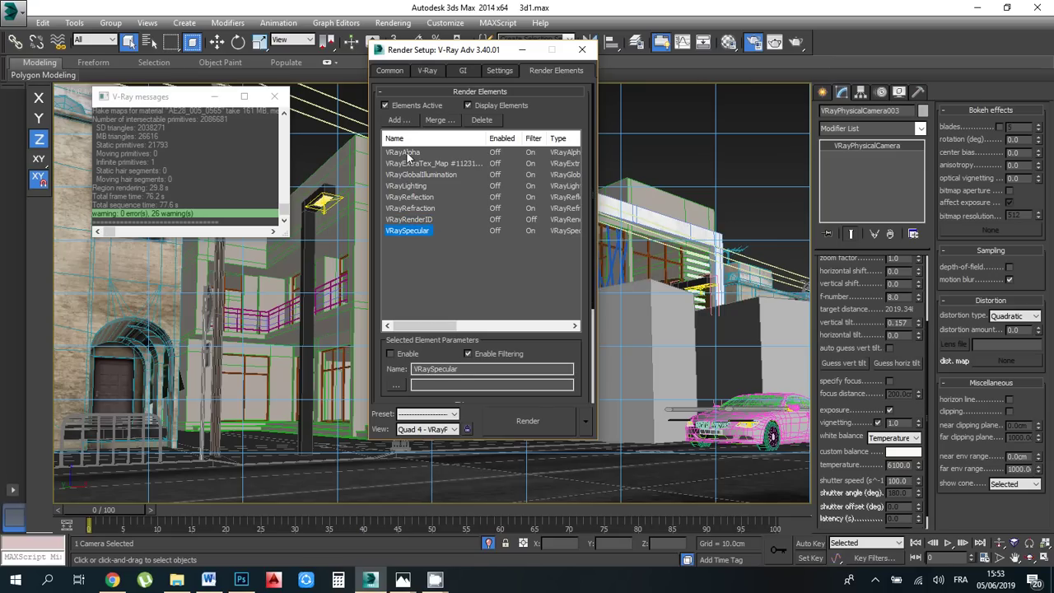
{"action": "key", "text": "Delete"}
Go through each render element again from VRayAlpha to VRaySpecular, examining its selected element parameters
{"action": "left_click", "coordinate": [406, 153]}
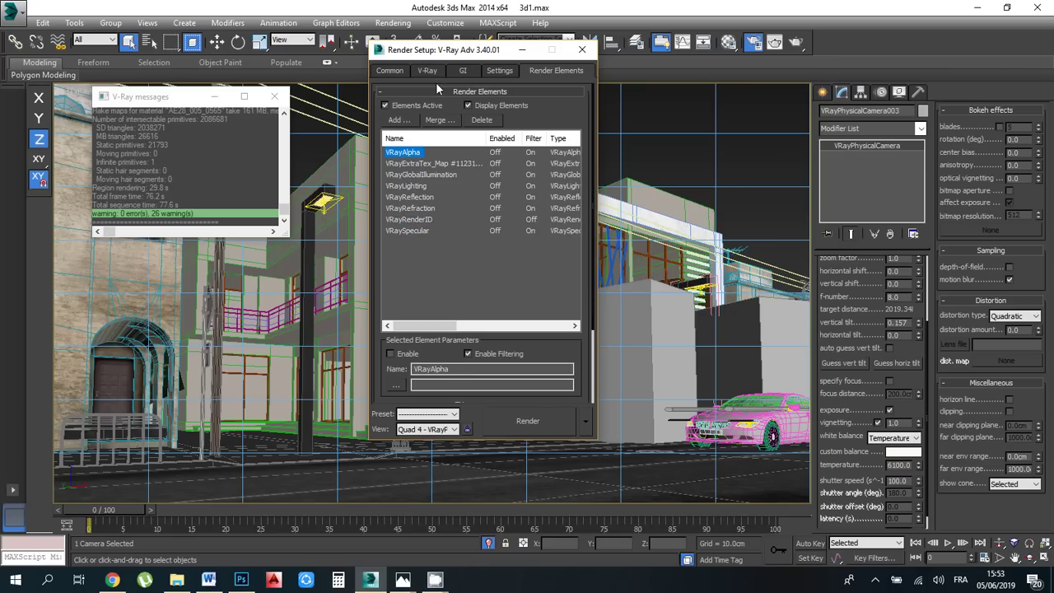
{"action": "left_click", "coordinate": [418, 164]}
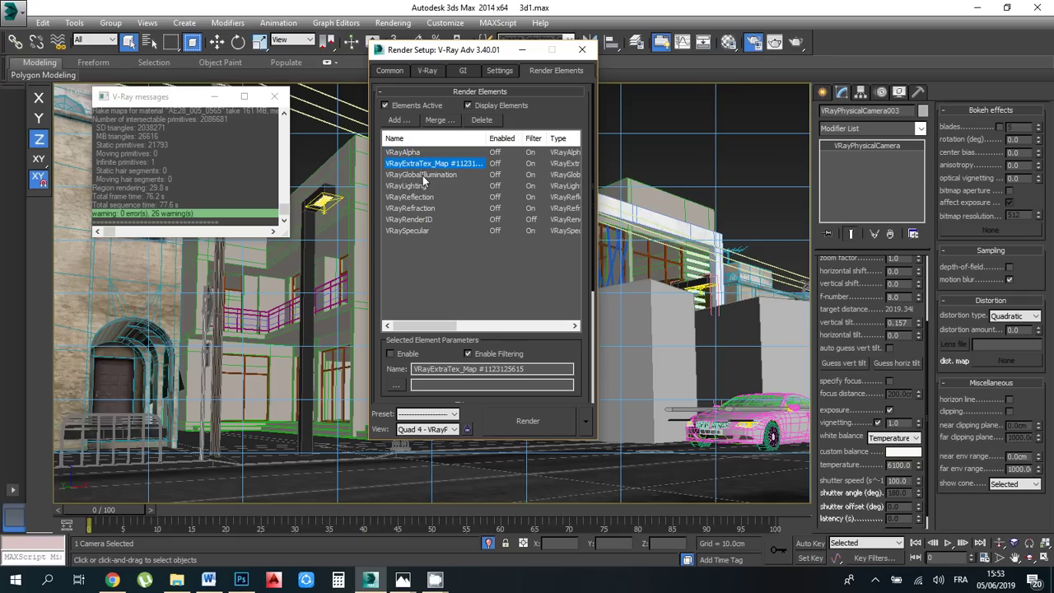
{"action": "left_click", "coordinate": [411, 175]}
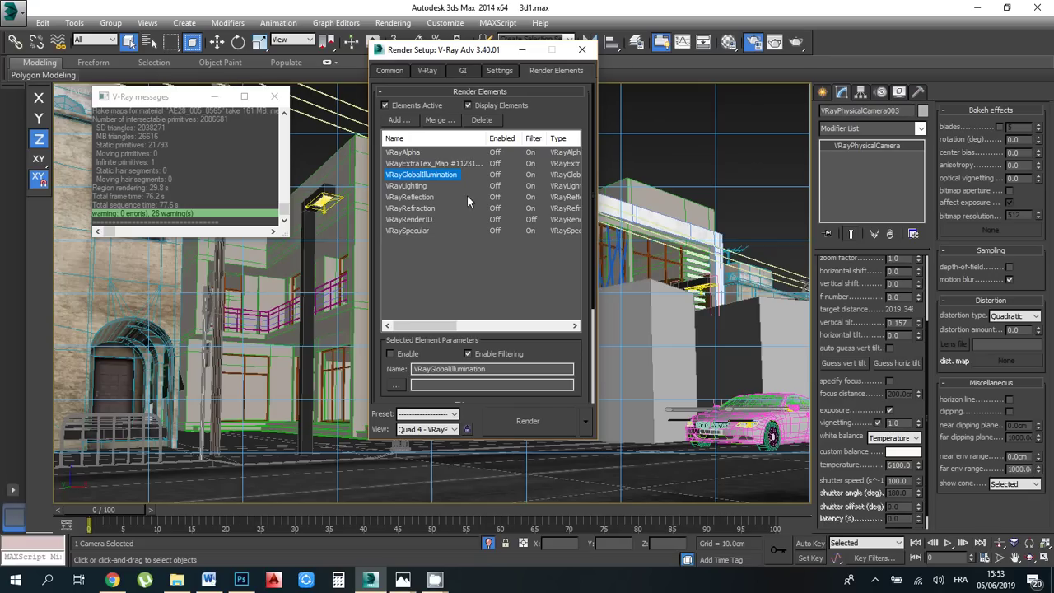
{"action": "left_click", "coordinate": [414, 185]}
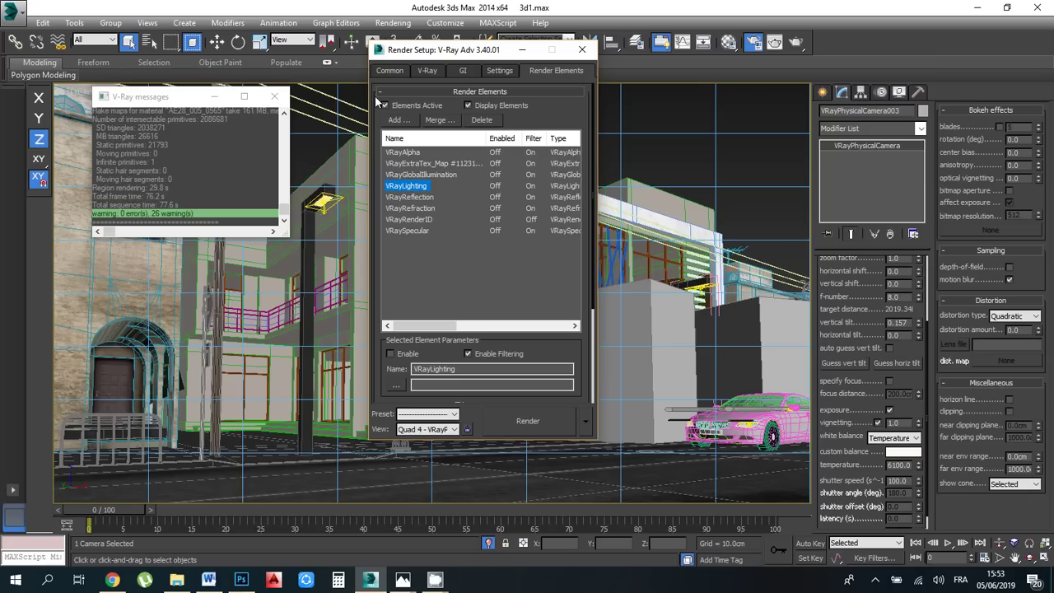
{"action": "left_click", "coordinate": [405, 196]}
{"action": "left_click", "coordinate": [415, 210]}
{"action": "left_click", "coordinate": [414, 220]}
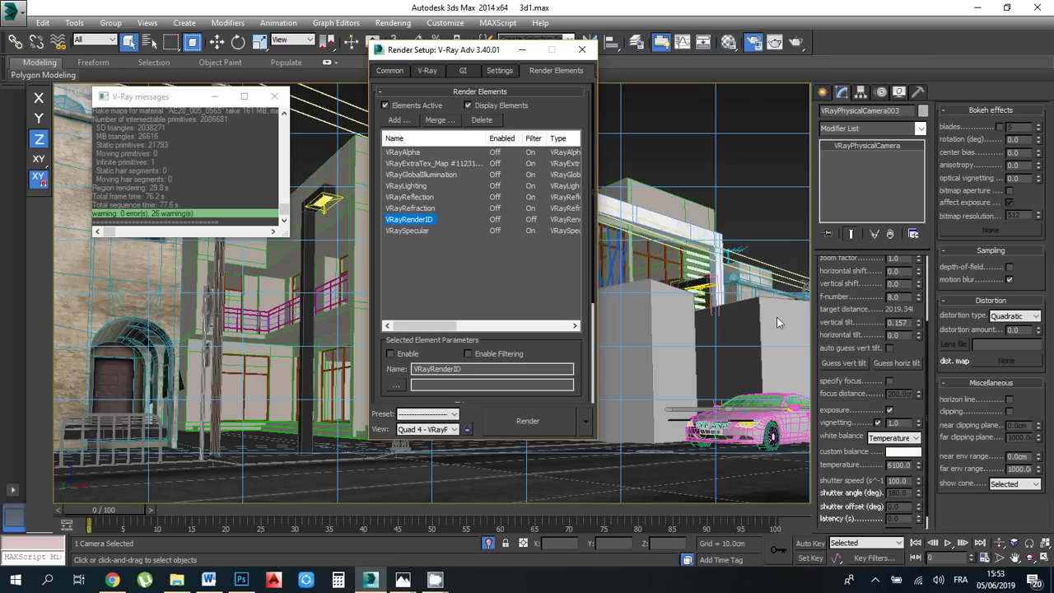
{"action": "left_click", "coordinate": [412, 232]}
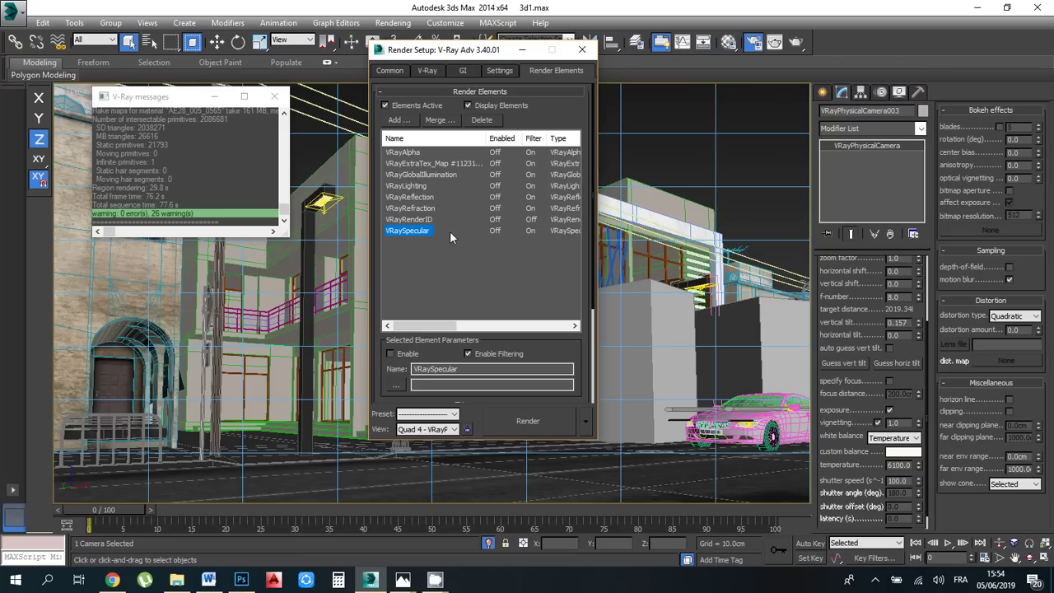
Show the common render parameters, switch to Photos to view the finished villa image 135+++.jpg, and return to 3ds Max
{"action": "left_click", "coordinate": [389, 71]}
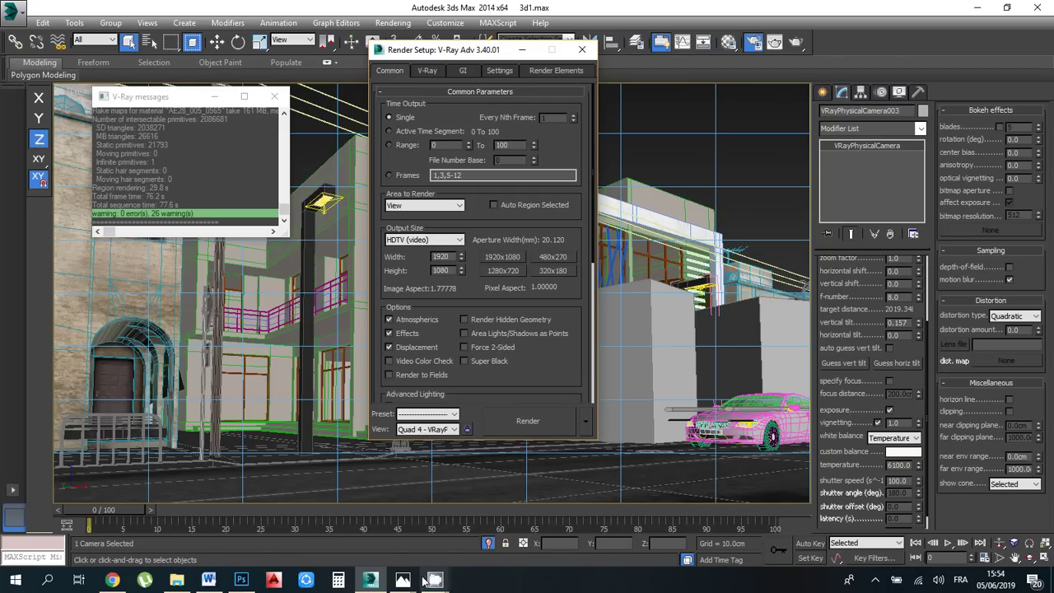
{"action": "mouse_move", "coordinate": [402, 580]}
{"action": "left_click", "coordinate": [259, 527]}
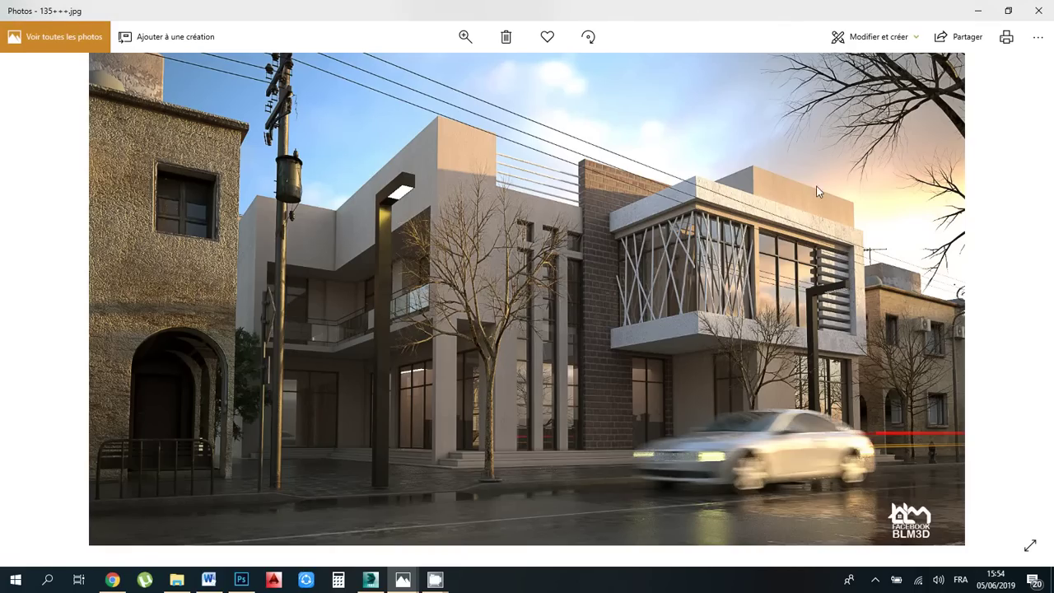
{"action": "left_click", "coordinate": [980, 11]}
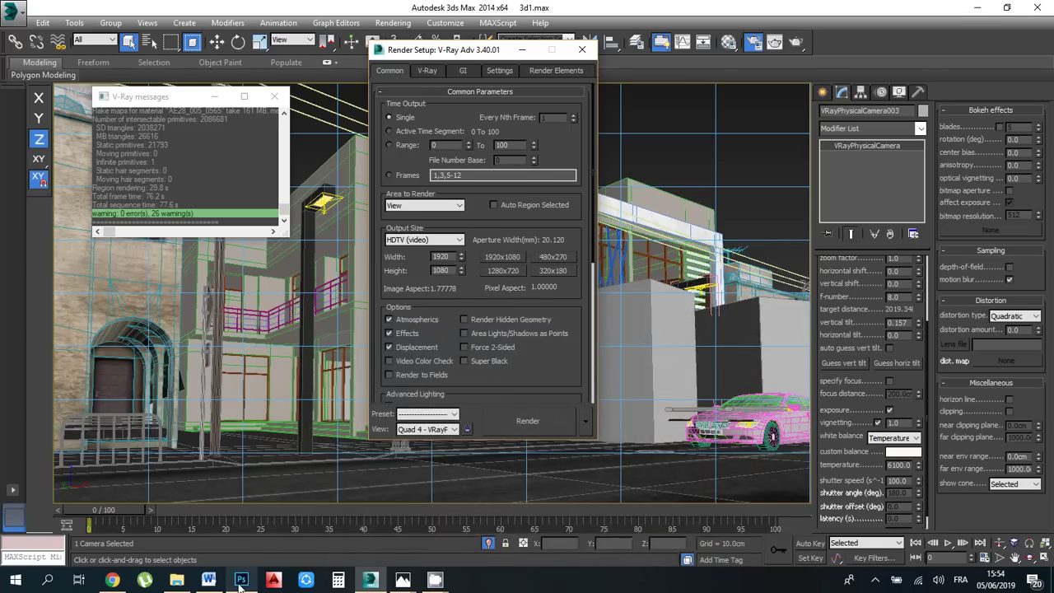
{"action": "mouse_move", "coordinate": [240, 580]}
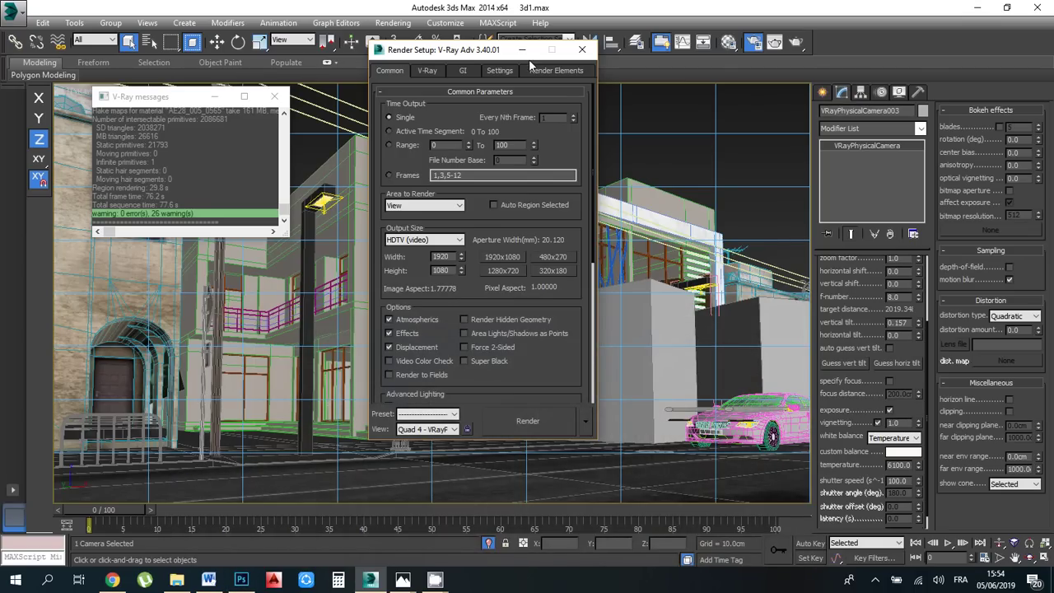
Show the last V-Ray frame buffer image from the V-Ray render settings and review its channel list, keeping RGB color displayed
{"action": "left_click", "coordinate": [424, 72]}
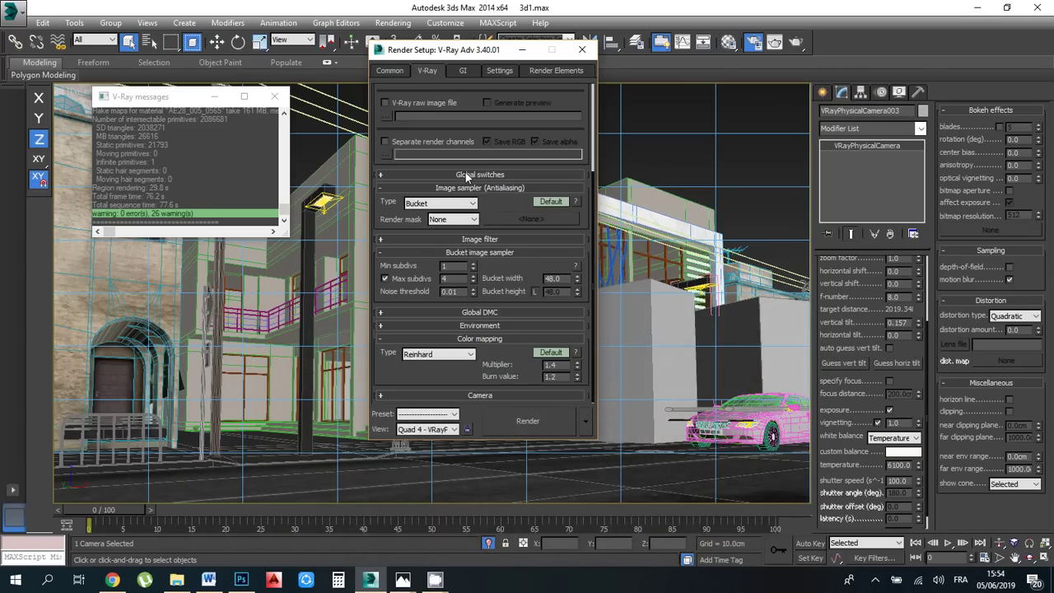
{"action": "scroll", "coordinate": [374, 122], "scroll_direction": "up", "scroll_amount": 5}
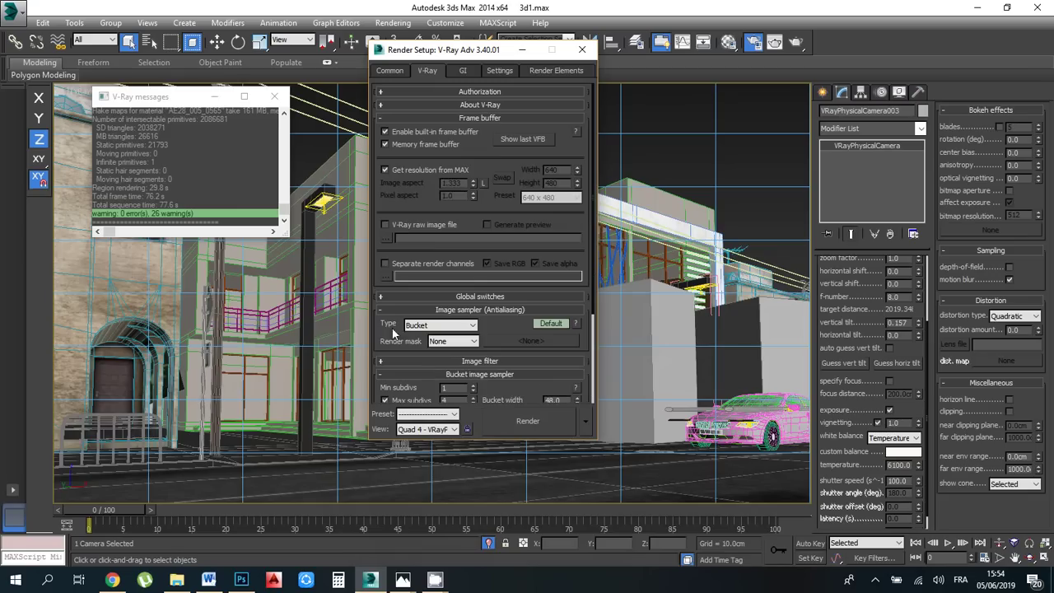
{"action": "left_click", "coordinate": [499, 139]}
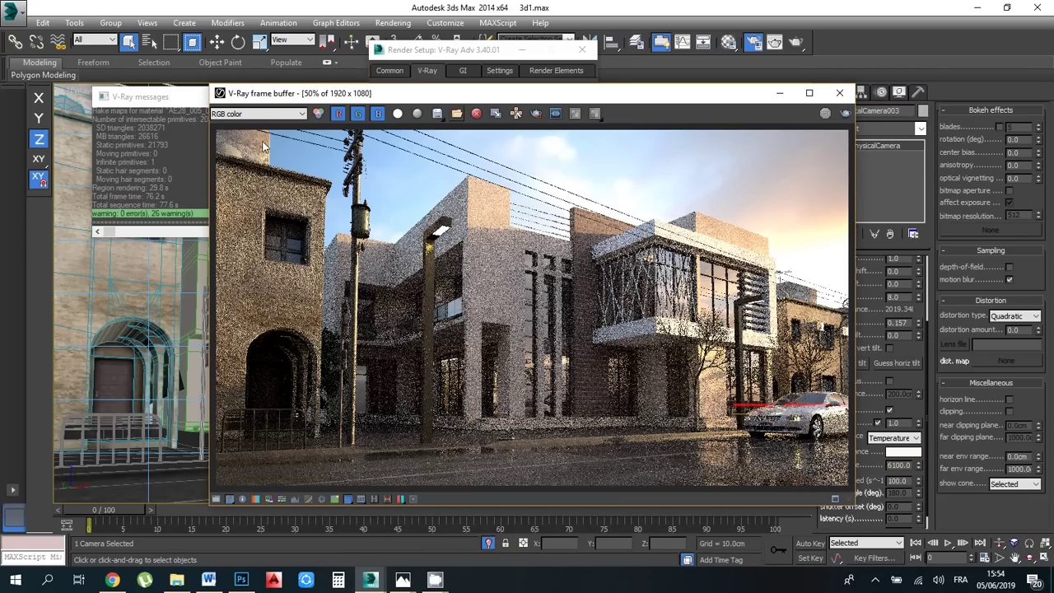
{"action": "left_click", "coordinate": [247, 115]}
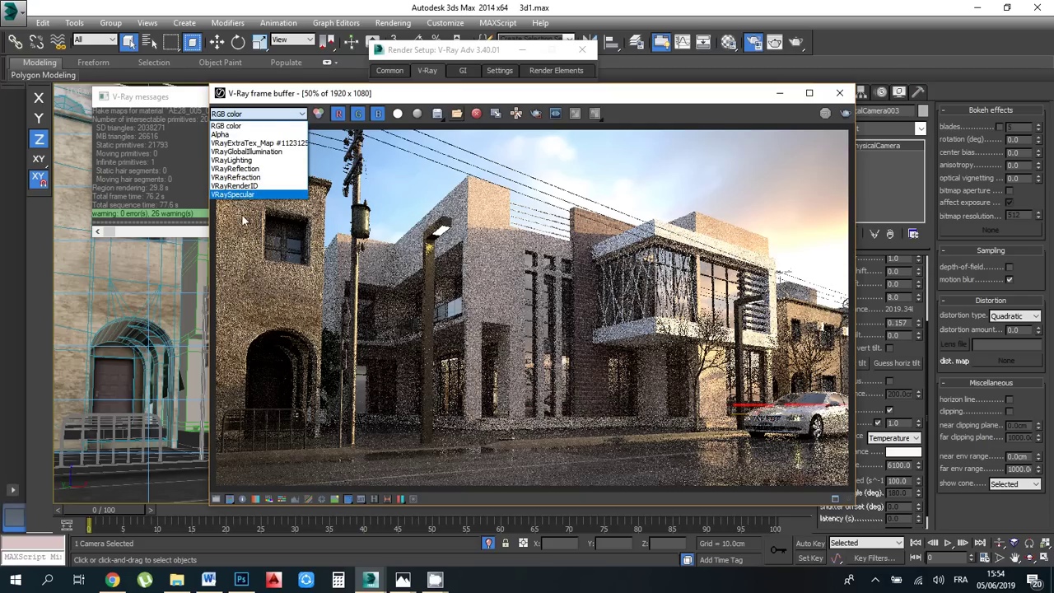
{"action": "left_click", "coordinate": [283, 125]}
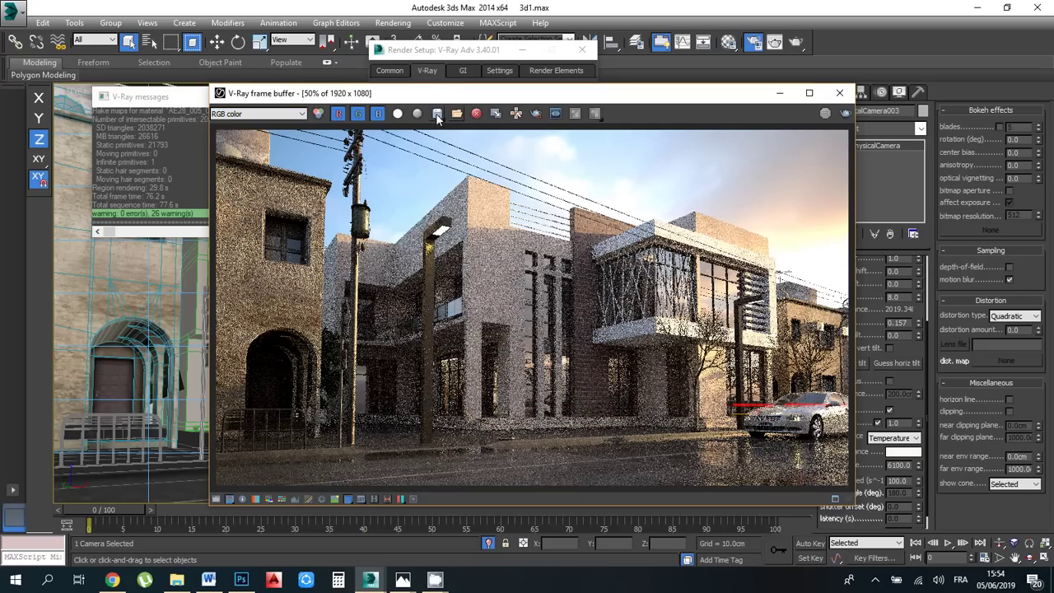
Show how to save the frame buffer image in the TIF Image File format, and cancel without saving
{"action": "left_click", "coordinate": [437, 112]}
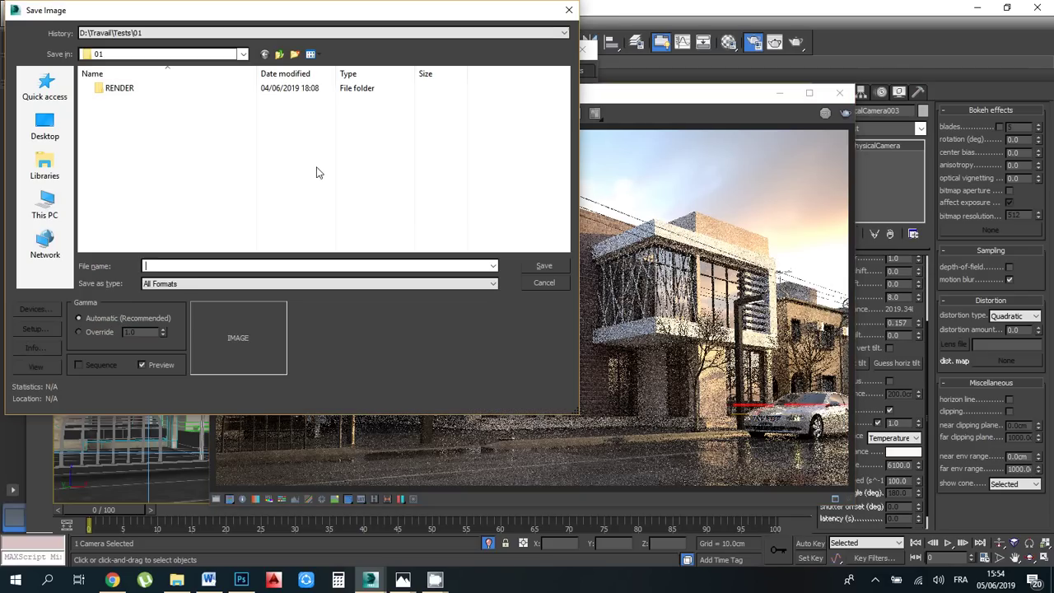
{"action": "left_click", "coordinate": [200, 283]}
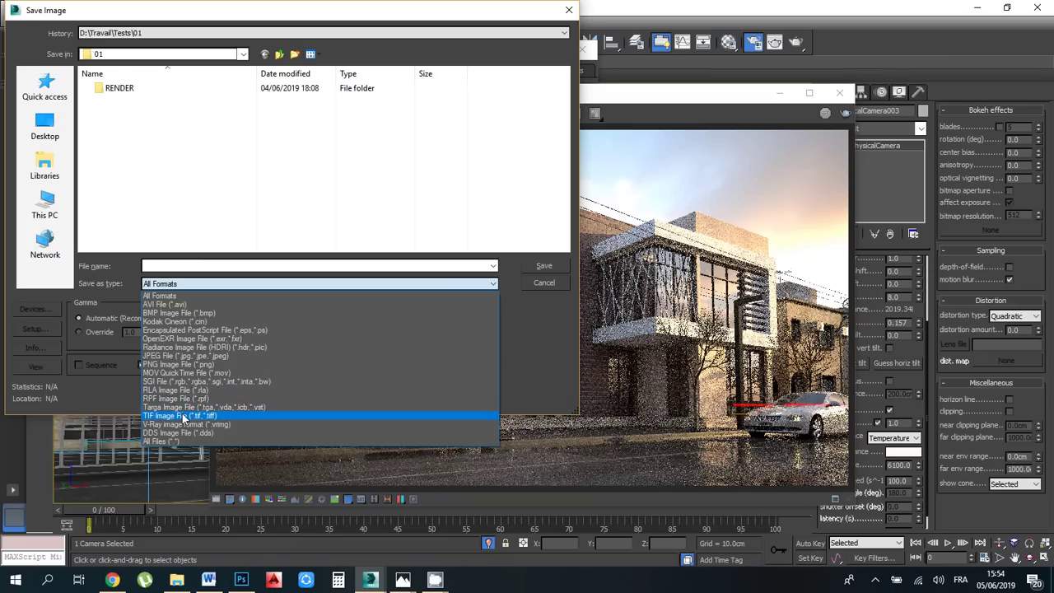
{"action": "left_click", "coordinate": [183, 416]}
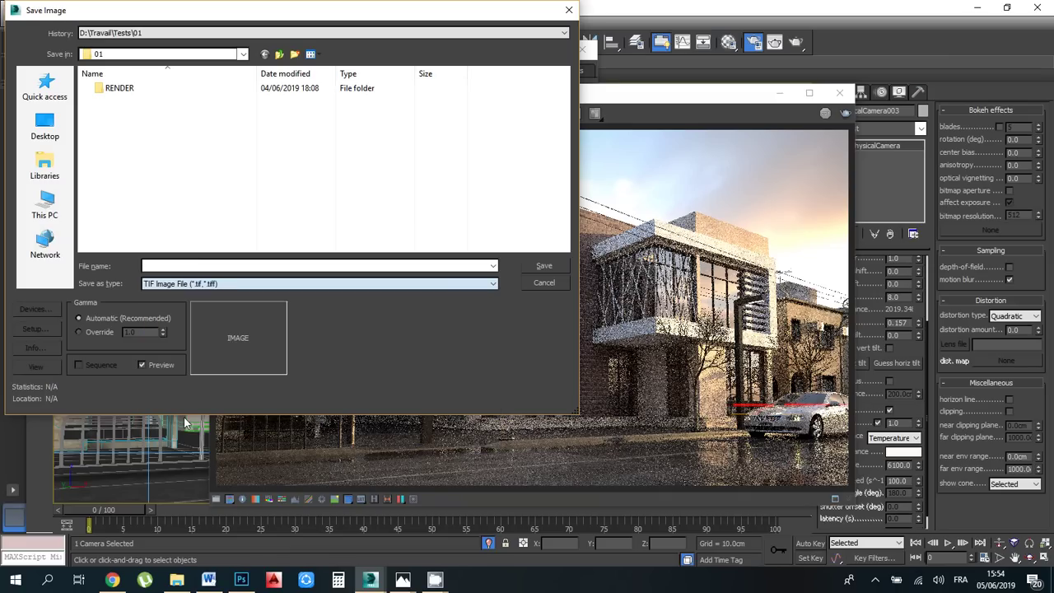
{"action": "left_click", "coordinate": [543, 283]}
Go over the frame buffer's available channels from RGB color to VRaySpecular, leaving RGB color selected
{"action": "left_click", "coordinate": [256, 114]}
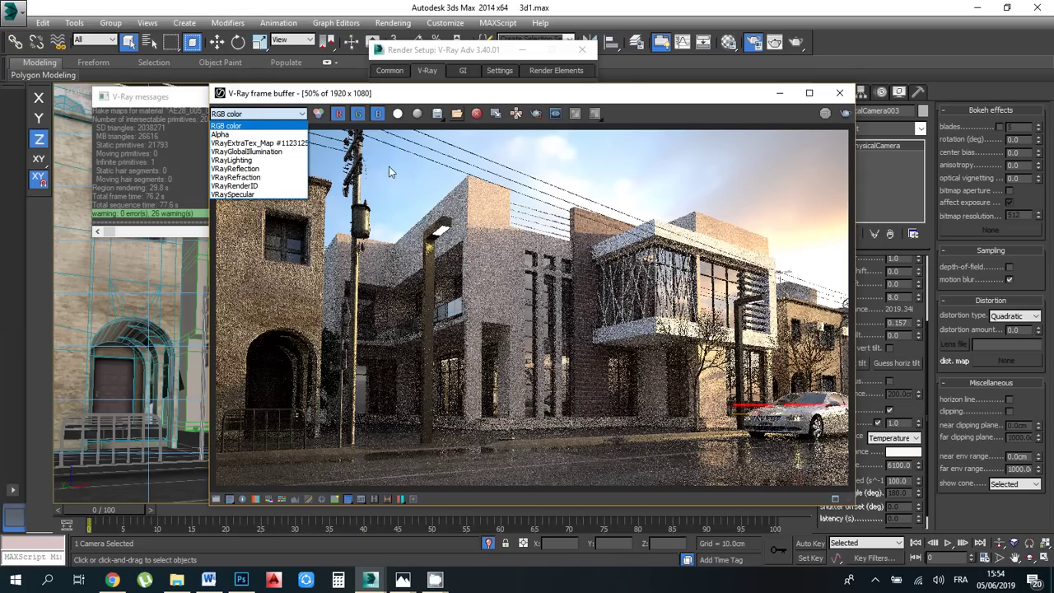
{"action": "left_click", "coordinate": [361, 161]}
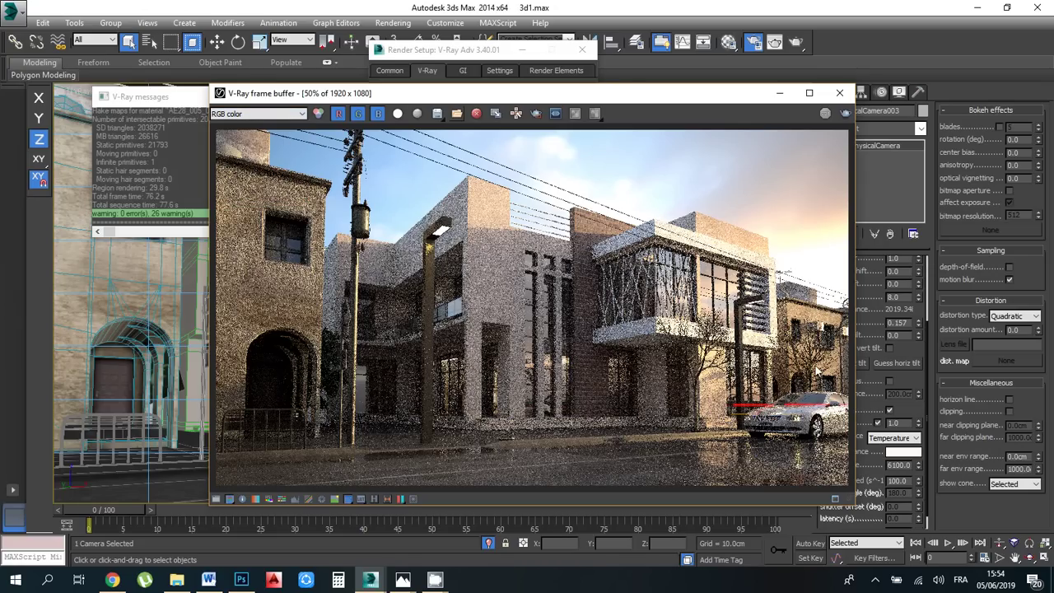
{"action": "left_click", "coordinate": [257, 114]}
{"action": "left_click", "coordinate": [247, 125]}
Compare the finished villa image 135+++.jpg in Photos with the frame buffer render, and return to 3ds Max
{"action": "mouse_move", "coordinate": [402, 579]}
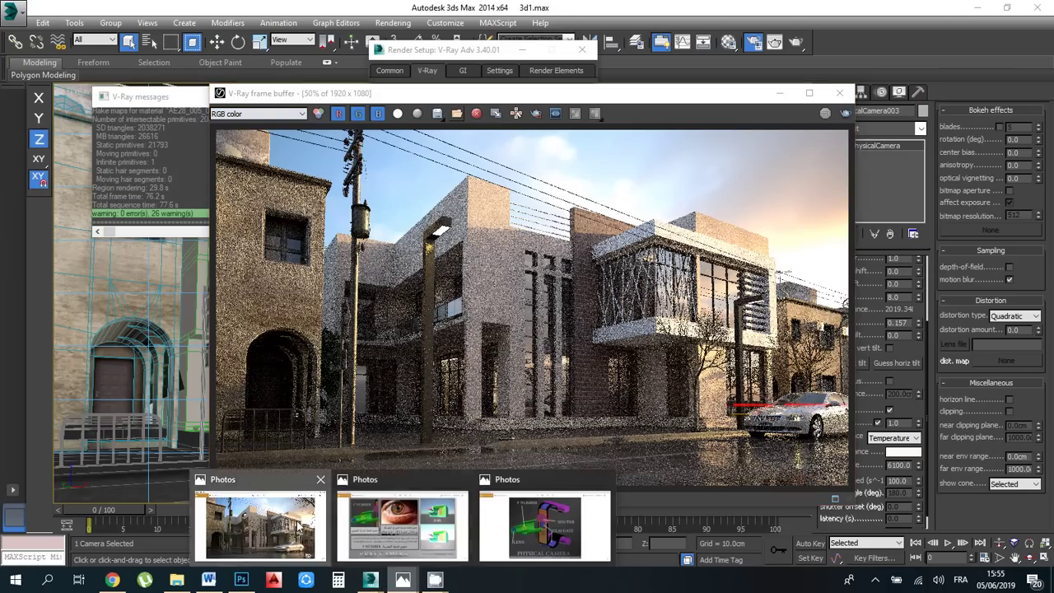
{"action": "left_click", "coordinate": [257, 519]}
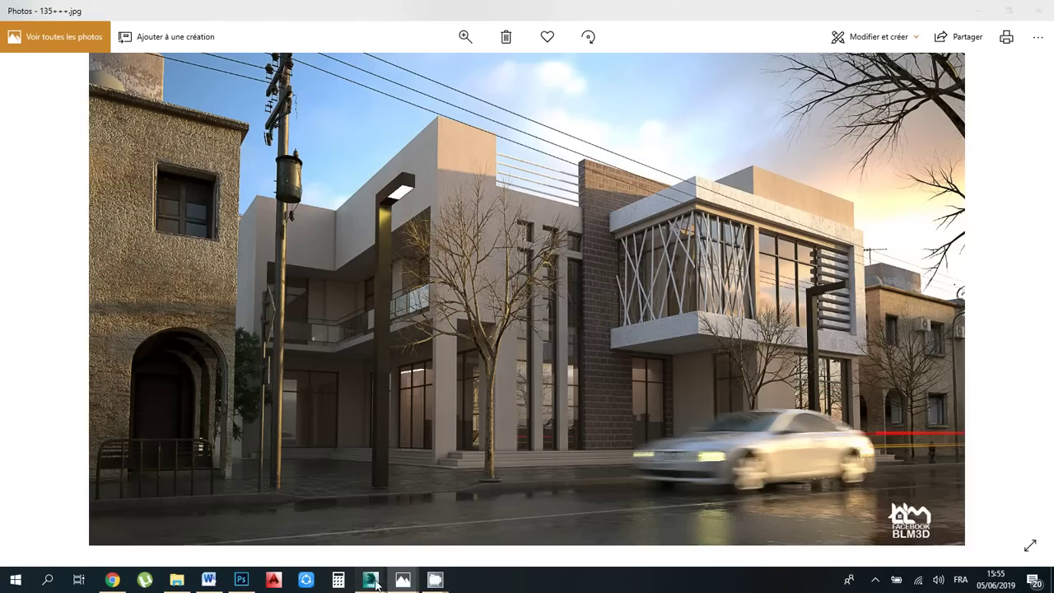
{"action": "mouse_move", "coordinate": [371, 580]}
{"action": "left_click", "coordinate": [407, 535]}
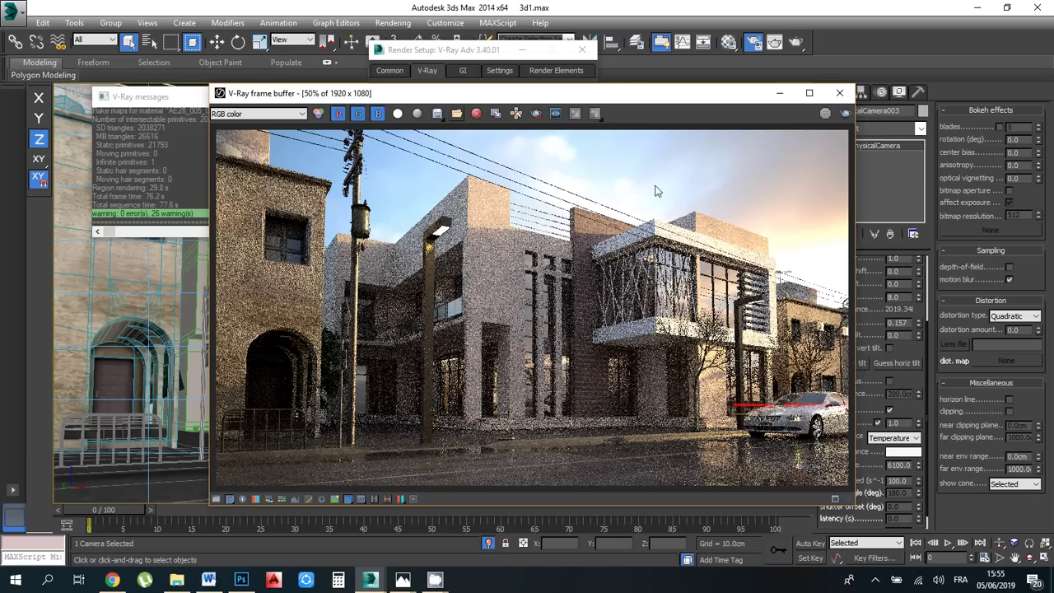
{"action": "mouse_move", "coordinate": [403, 579]}
{"action": "left_click", "coordinate": [284, 527]}
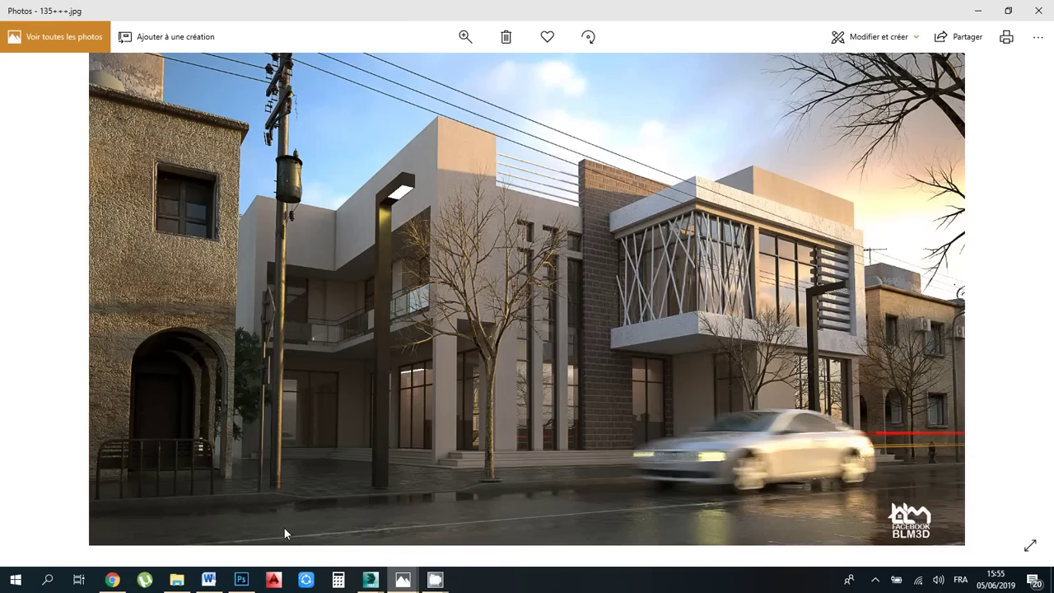
{"action": "left_click", "coordinate": [977, 11]}
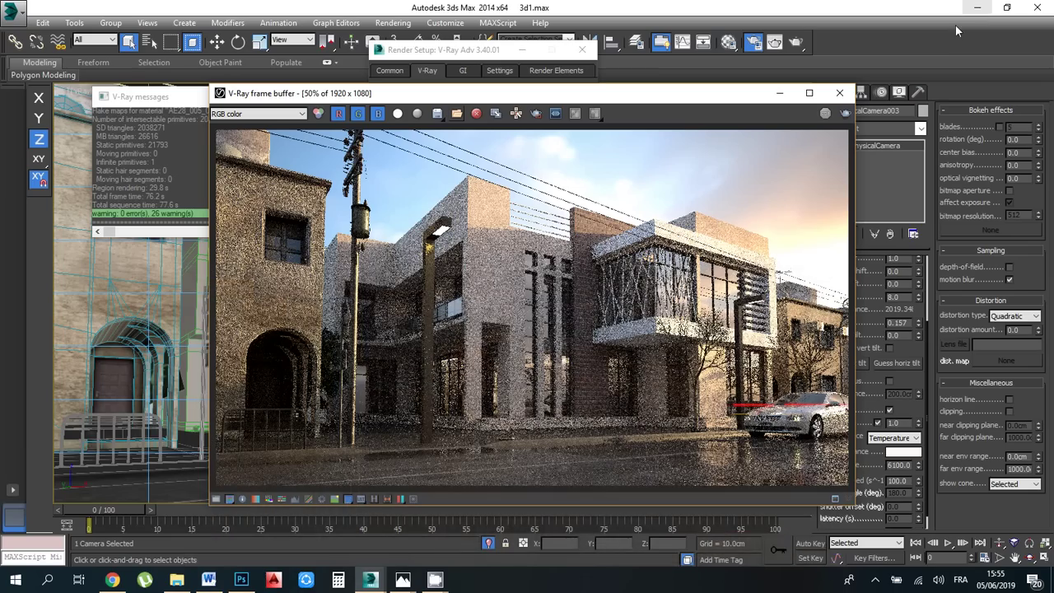
Switch to Photoshop, bring up RGB+.tif, select the RGB layer and briefly show and hide the REFRACTION layer
{"action": "left_click", "coordinate": [241, 579]}
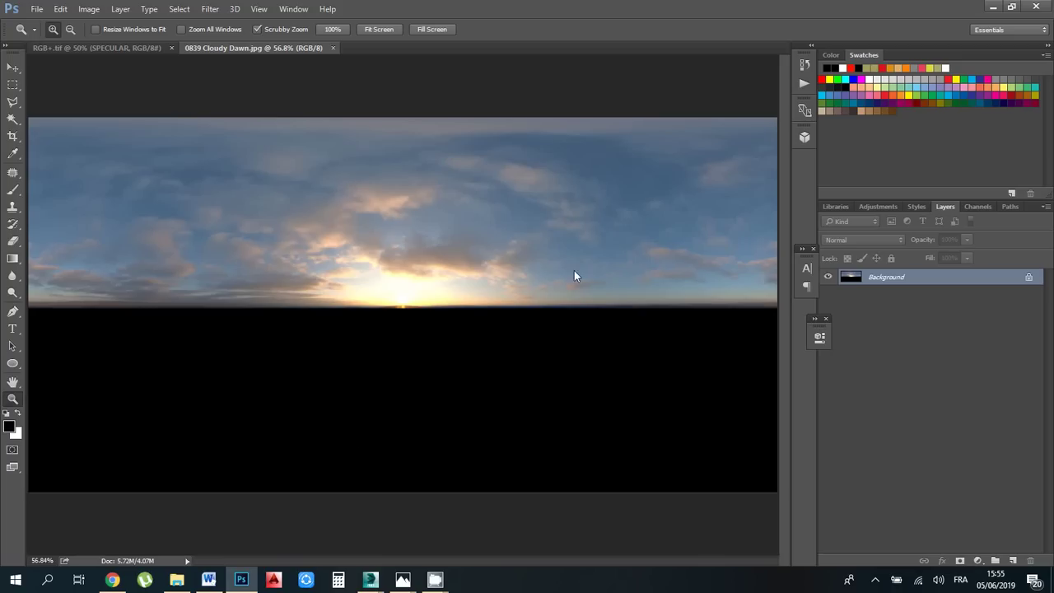
{"action": "left_click", "coordinate": [58, 44]}
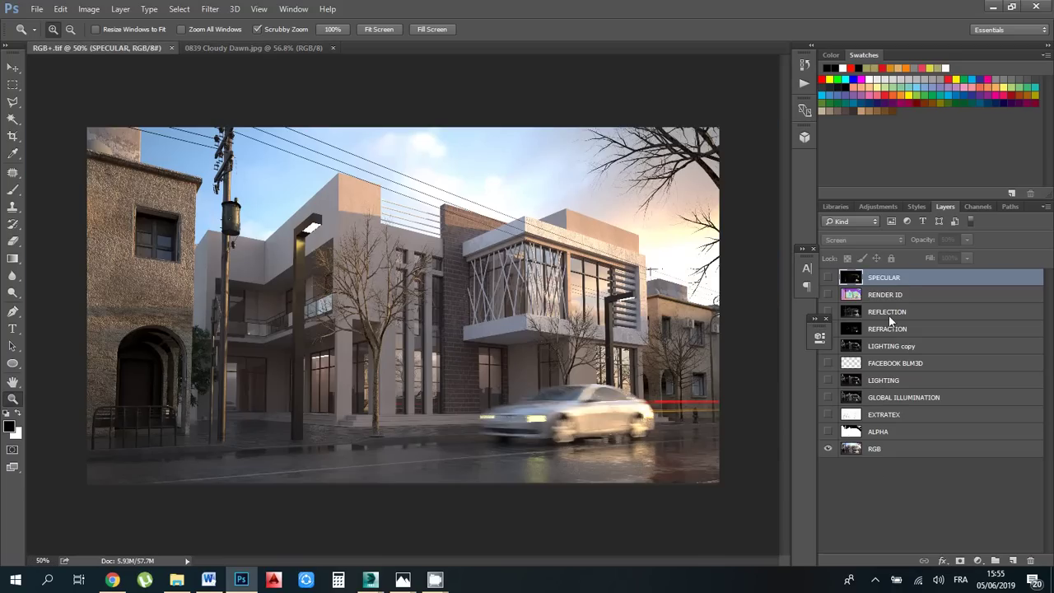
{"action": "left_click", "coordinate": [880, 447]}
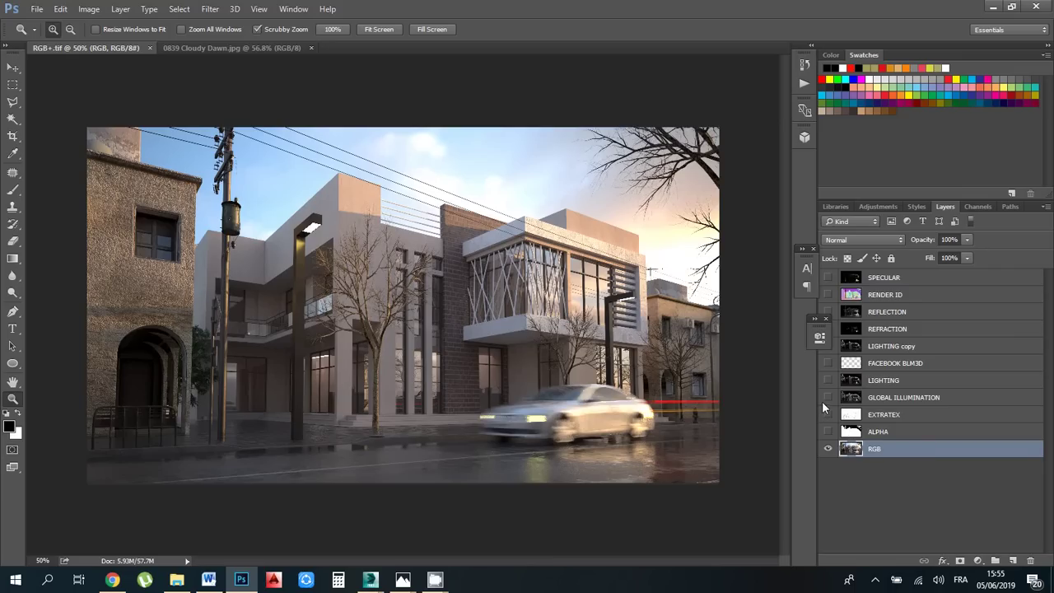
{"action": "left_click", "coordinate": [827, 328]}
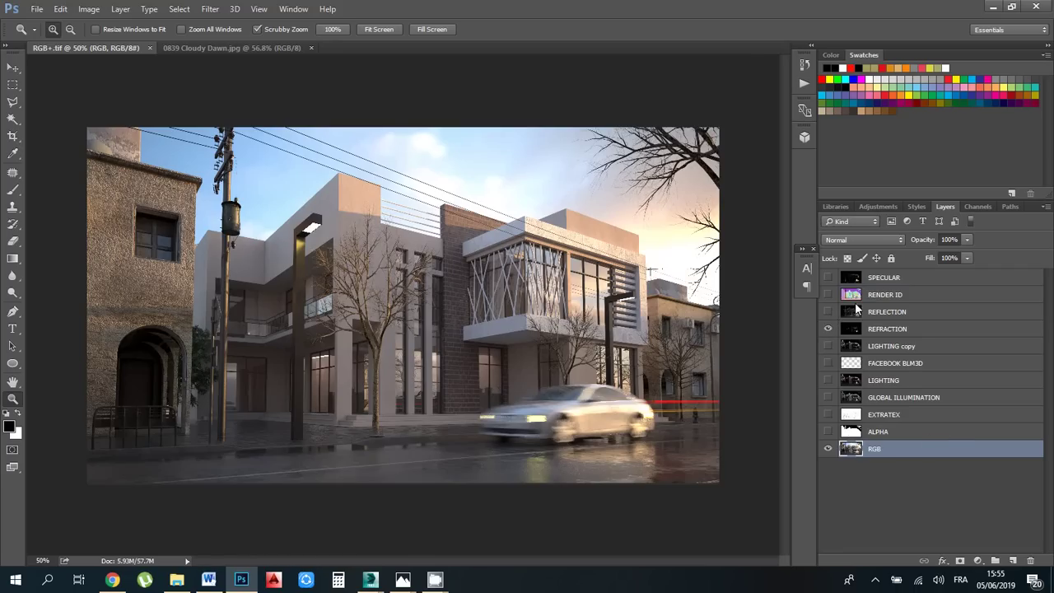
{"action": "left_click", "coordinate": [833, 328]}
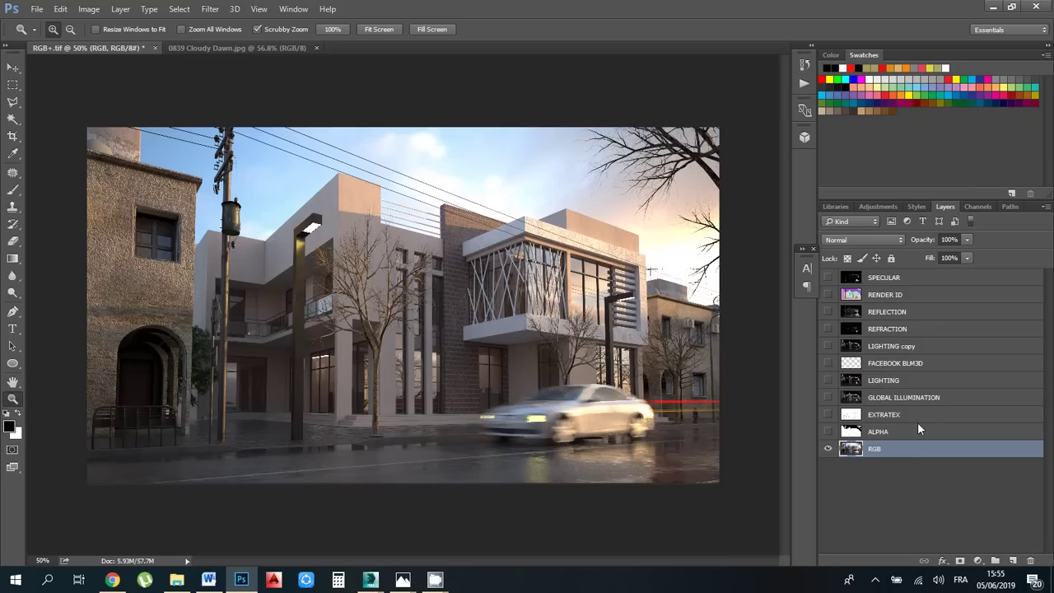
Duplicate the RGB layer as RGB copy within the RGB+.tif document
{"action": "right_click", "coordinate": [879, 451]}
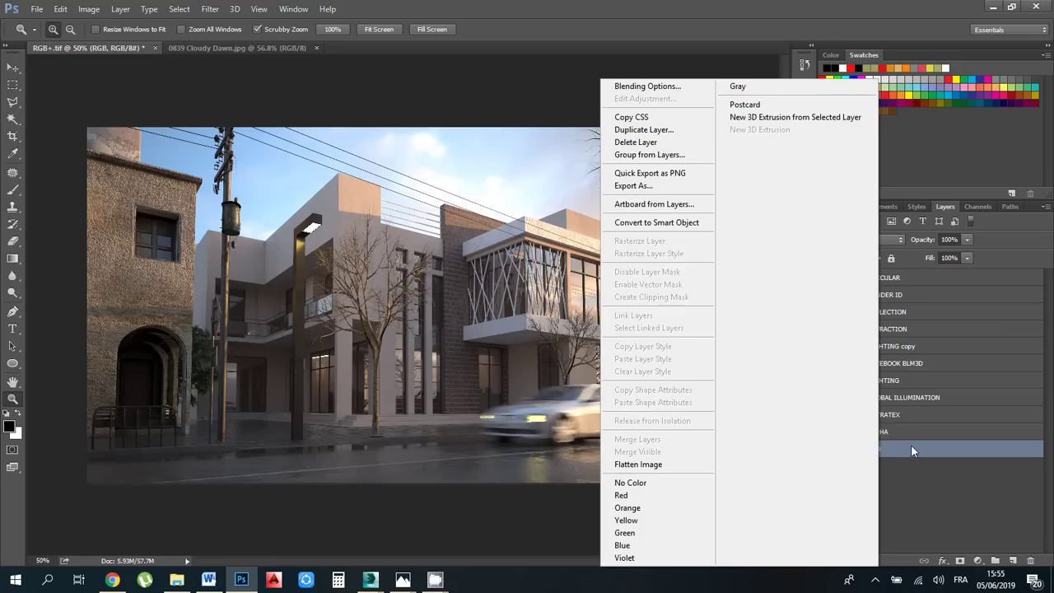
{"action": "left_click", "coordinate": [644, 130]}
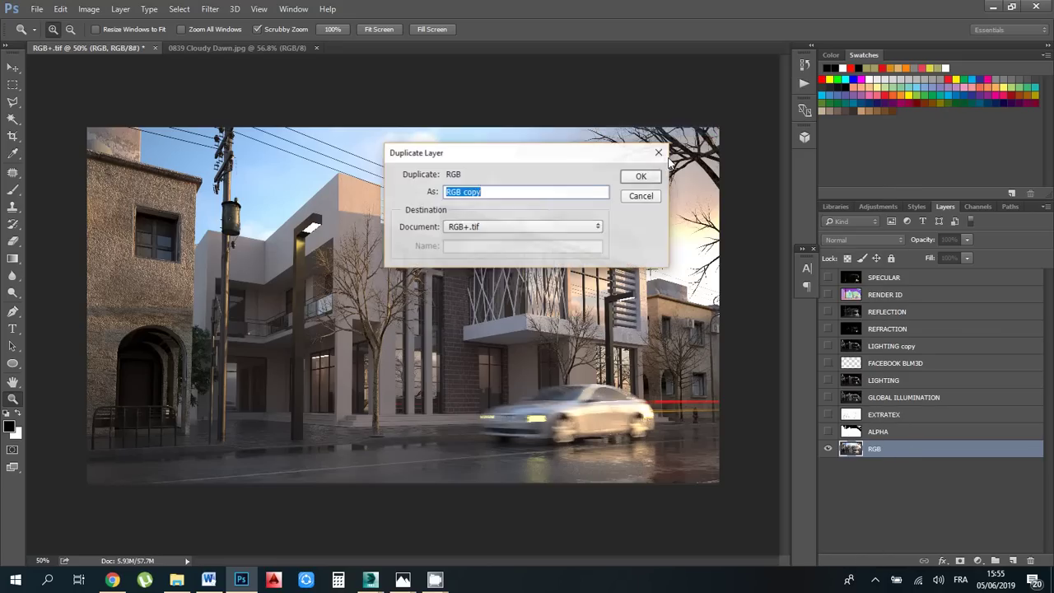
{"action": "left_click", "coordinate": [639, 177]}
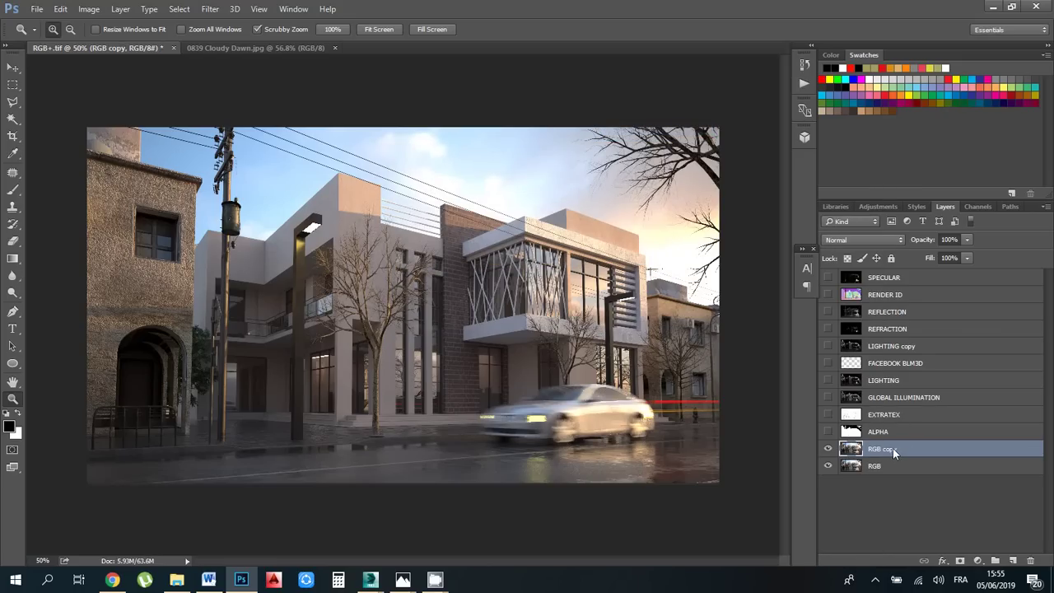
Apply a High Pass filter with a 1.5-pixel radius to the RGB copy layer and set its blend mode to Overlay
{"action": "left_click", "coordinate": [210, 9]}
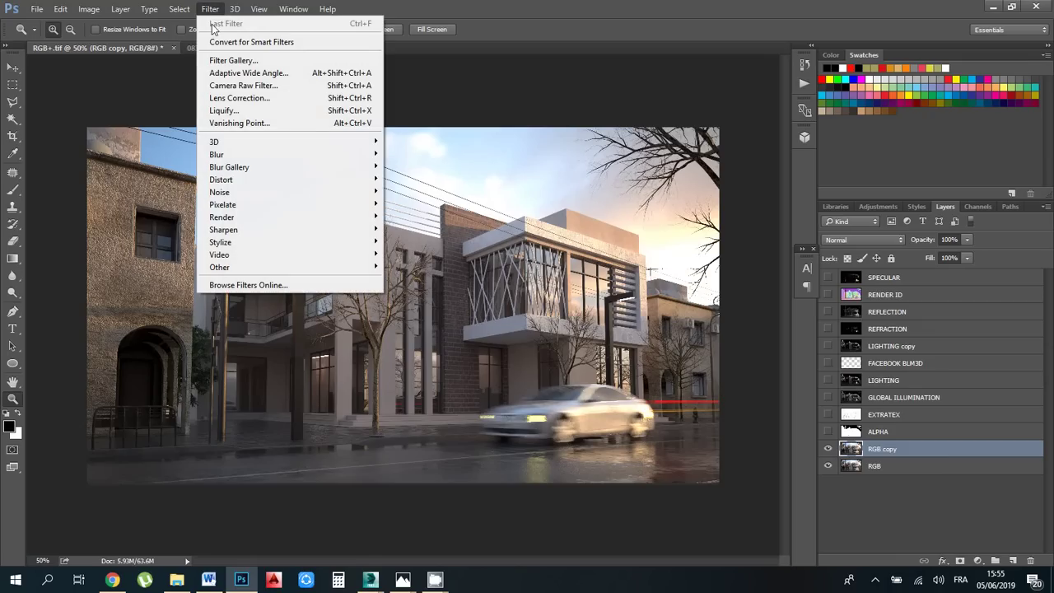
{"action": "mouse_move", "coordinate": [346, 267]}
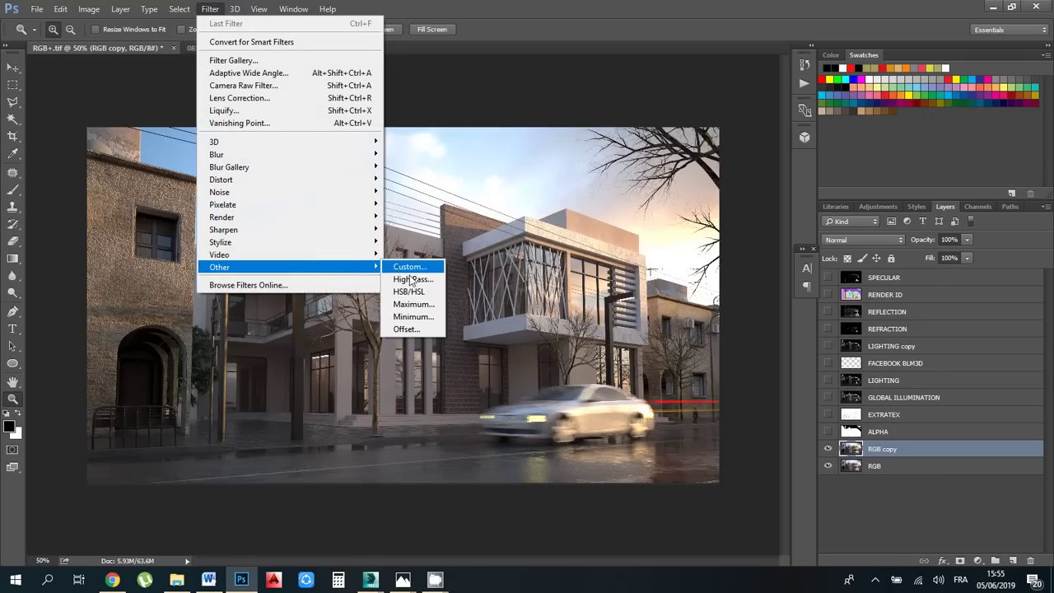
{"action": "left_click", "coordinate": [399, 265]}
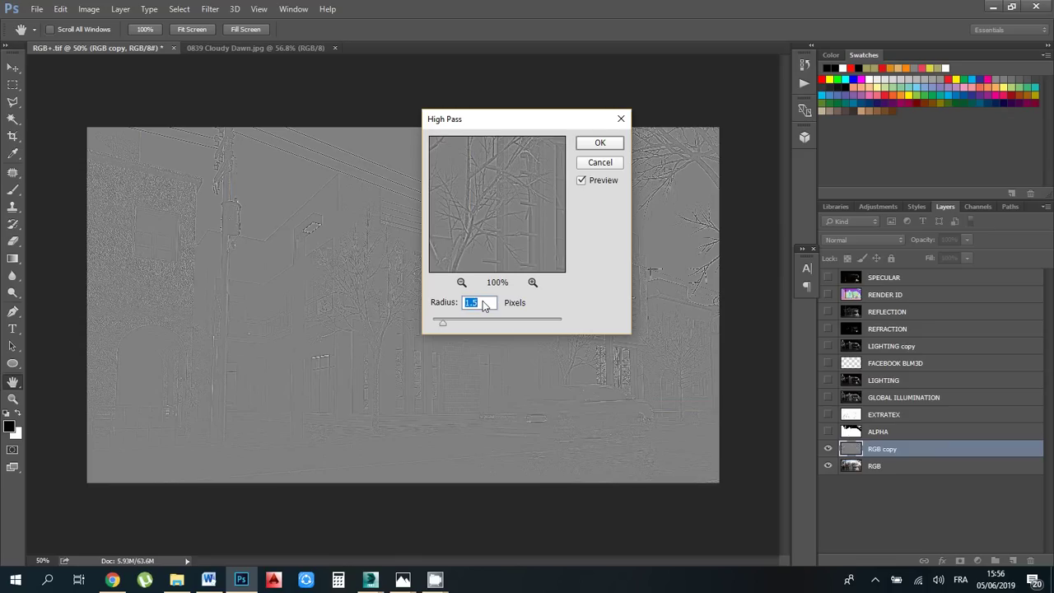
{"action": "left_click", "coordinate": [484, 304]}
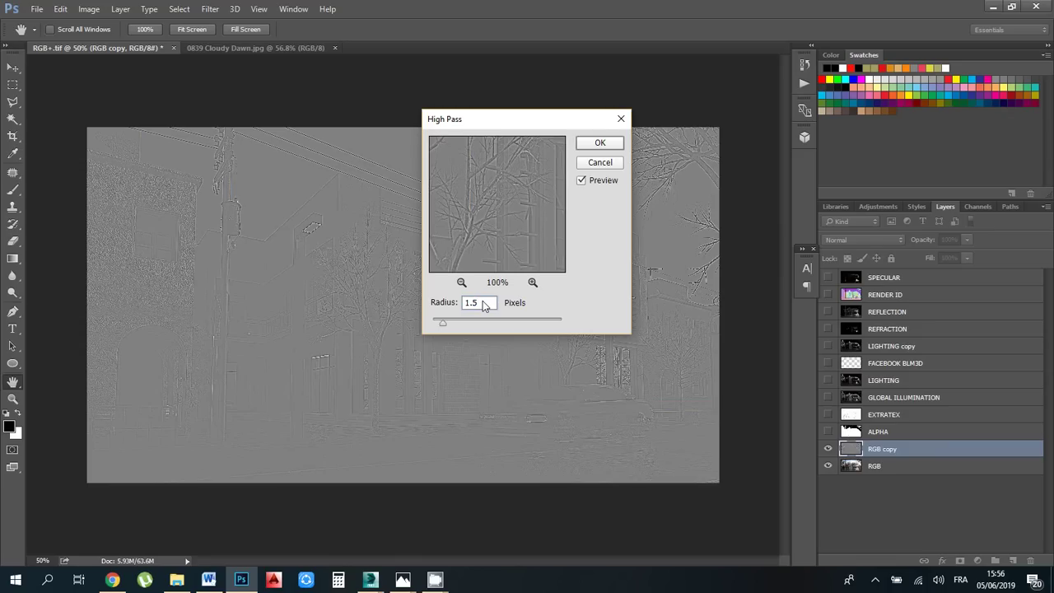
{"action": "left_click", "coordinate": [593, 145]}
{"action": "key", "text": "z"}
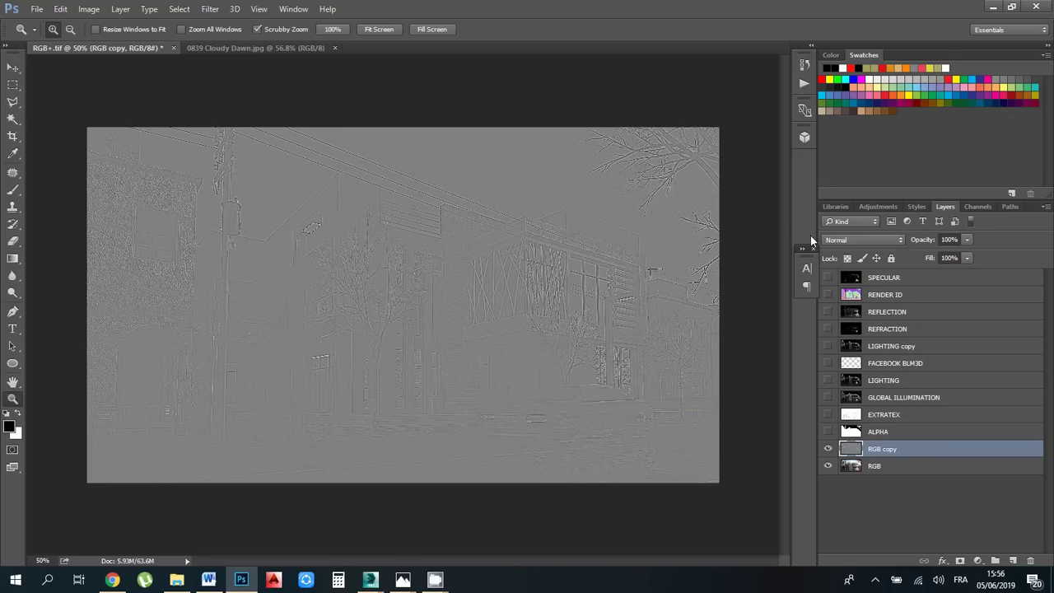
{"action": "left_click", "coordinate": [876, 243]}
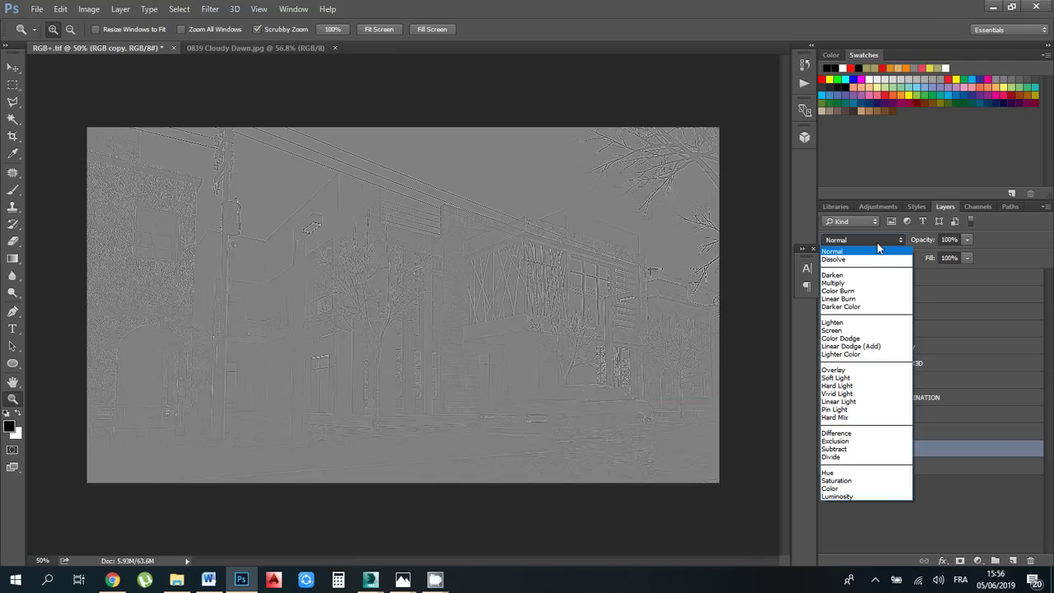
{"action": "left_click", "coordinate": [849, 372]}
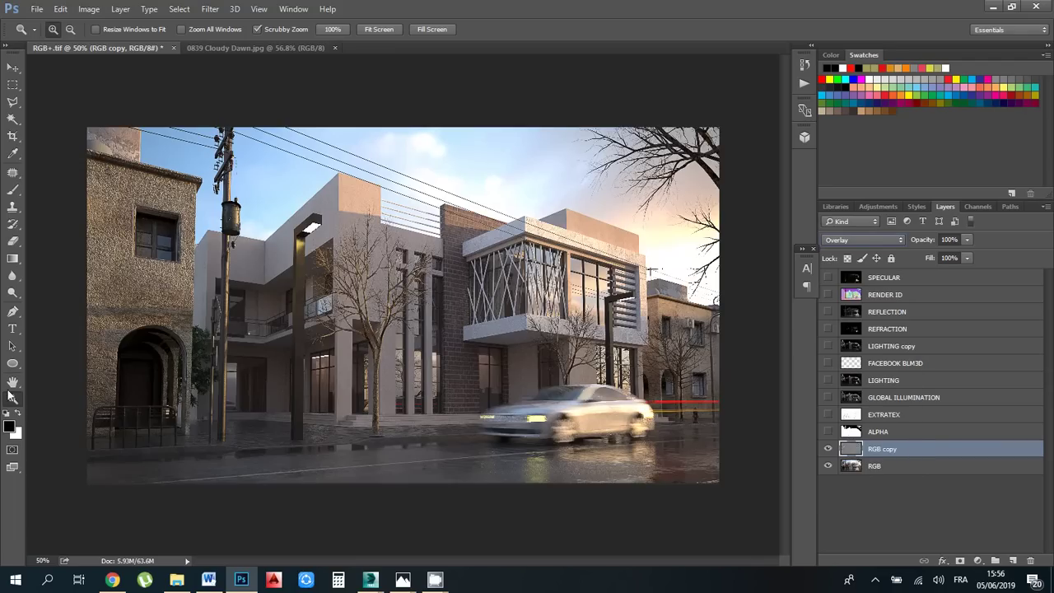
Examine the villa facade up close with the RGB copy layer repeatedly hidden and shown to compare the sharpening
{"action": "left_click_drag", "start_coordinate": [578, 285], "coordinate": [579, 285]}
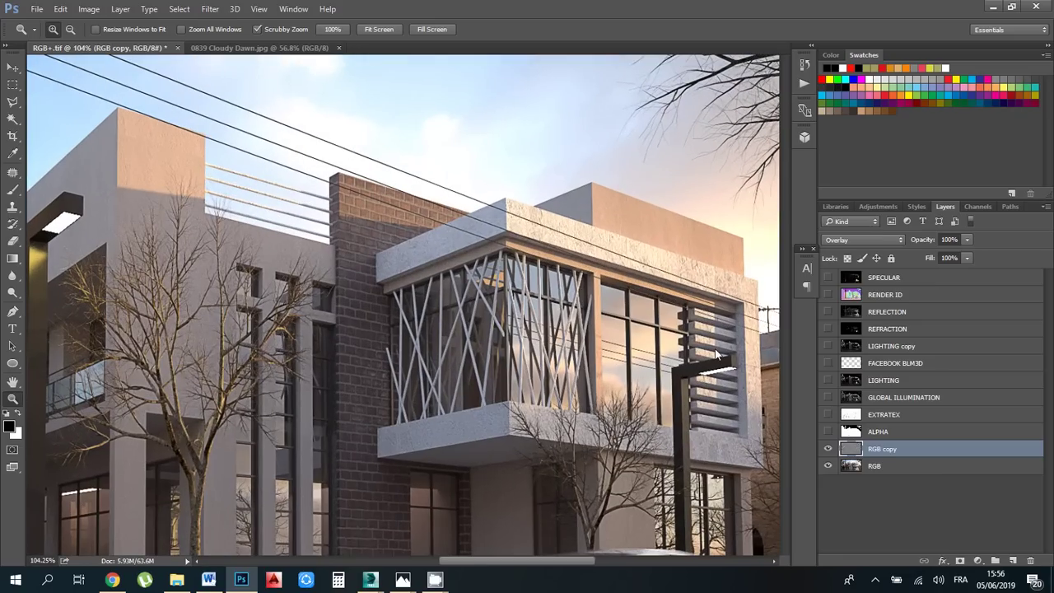
{"action": "left_click", "coordinate": [828, 448]}
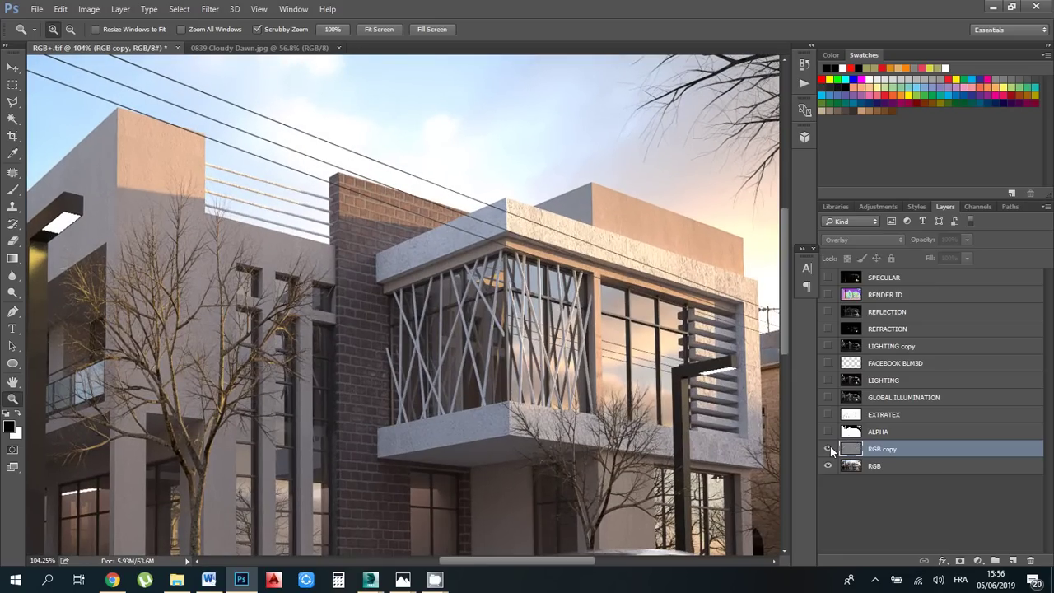
{"action": "left_click", "coordinate": [828, 447]}
{"action": "left_click", "coordinate": [828, 448]}
{"action": "left_click", "coordinate": [828, 448]}
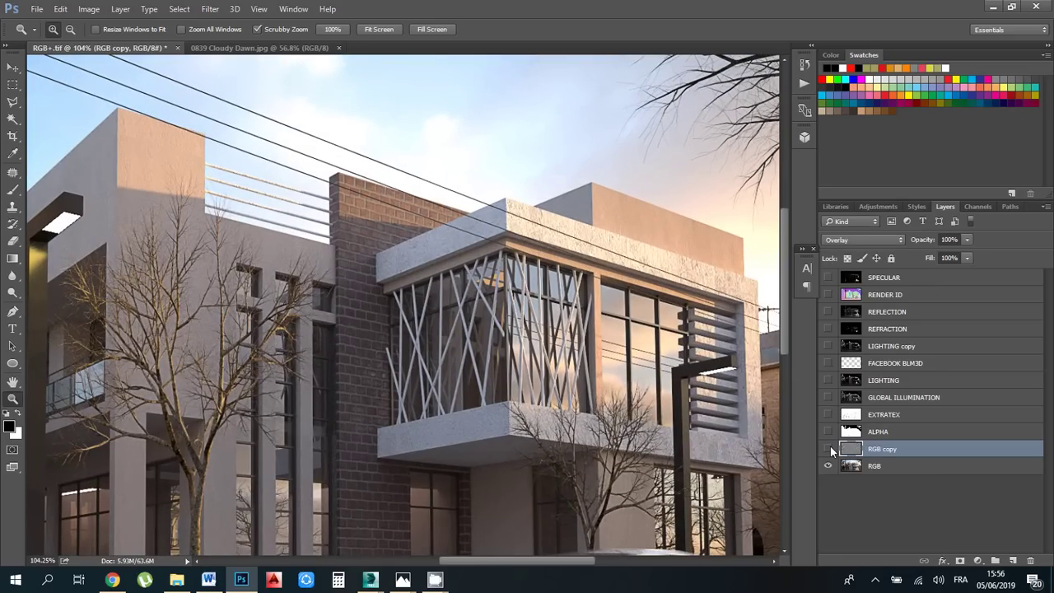
{"action": "left_click", "coordinate": [828, 448]}
{"action": "left_click", "coordinate": [828, 448]}
{"action": "left_click", "coordinate": [828, 448]}
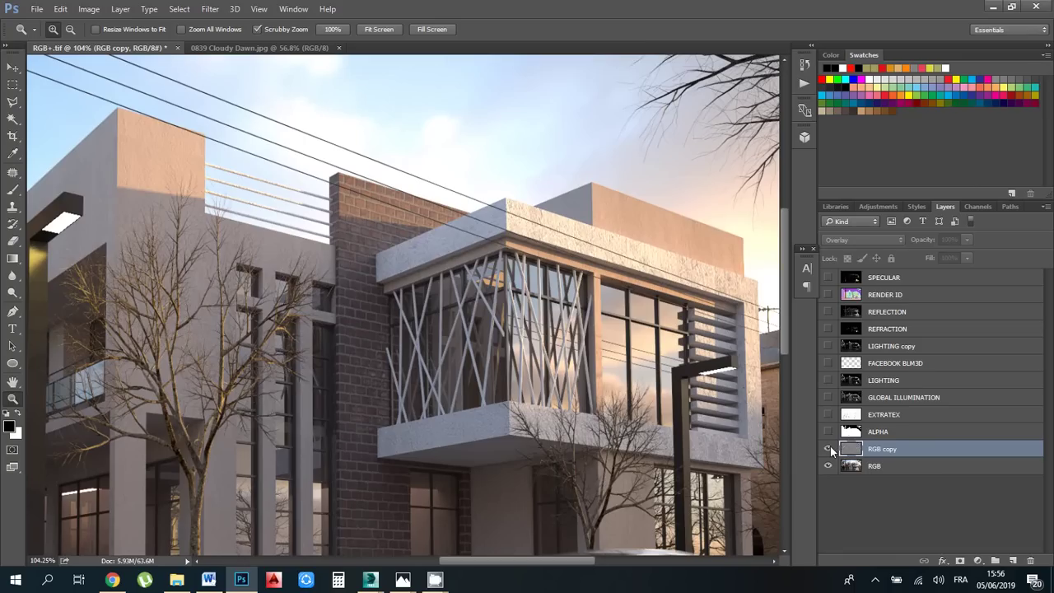
{"action": "left_click", "coordinate": [828, 448]}
{"action": "left_click", "coordinate": [828, 448]}
{"action": "left_click", "coordinate": [828, 447]}
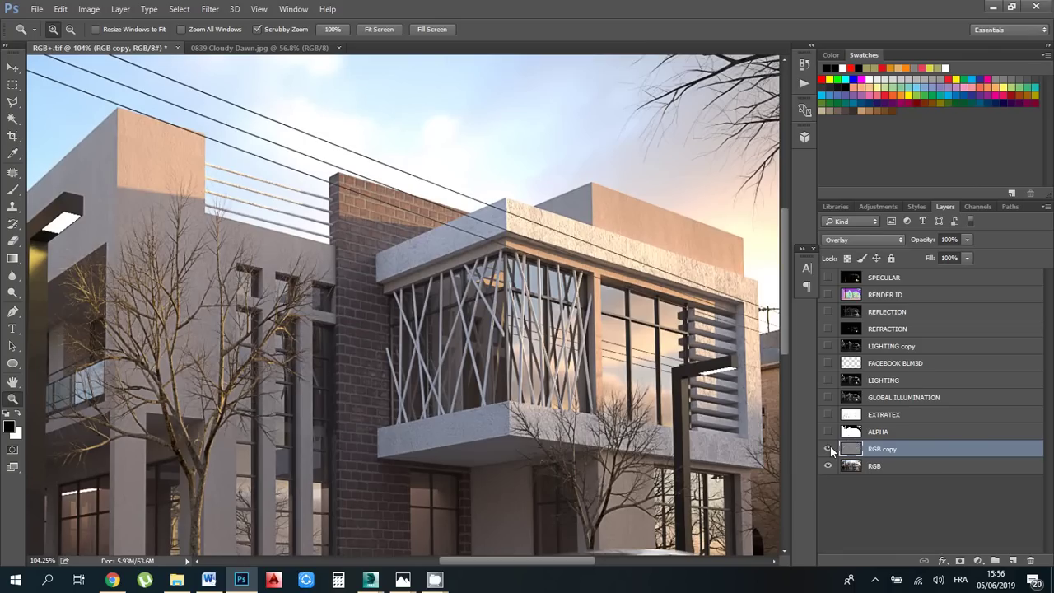
Show the EXTRATEX layer and display it on its own in Normal blend mode at 100% opacity
{"action": "left_click_drag", "start_coordinate": [486, 298], "coordinate": [448, 271]}
{"action": "left_click", "coordinate": [829, 415]}
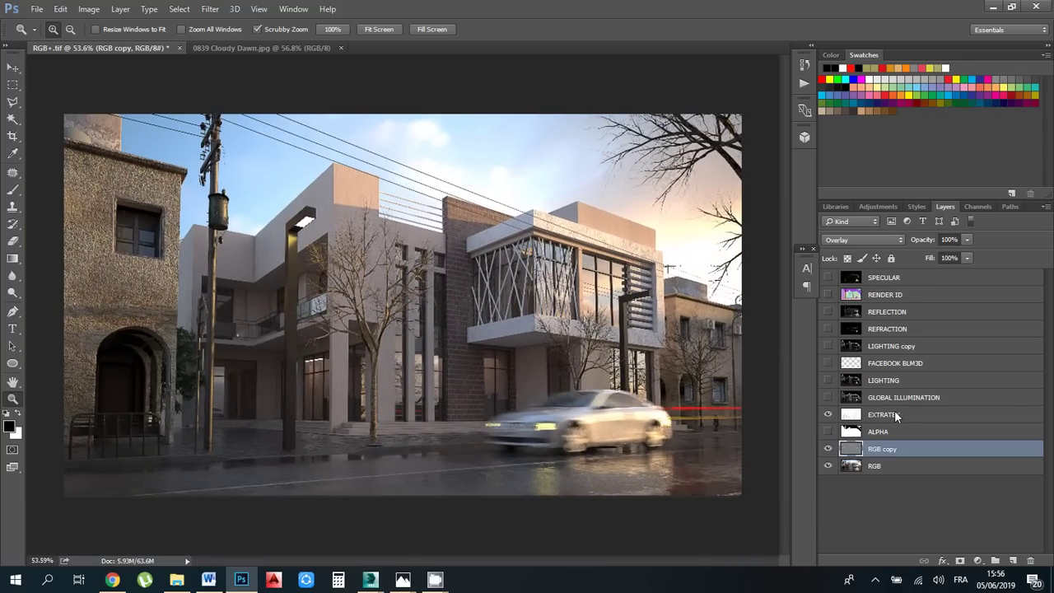
{"action": "left_click", "coordinate": [895, 416]}
{"action": "left_click", "coordinate": [872, 238]}
{"action": "left_click", "coordinate": [849, 250]}
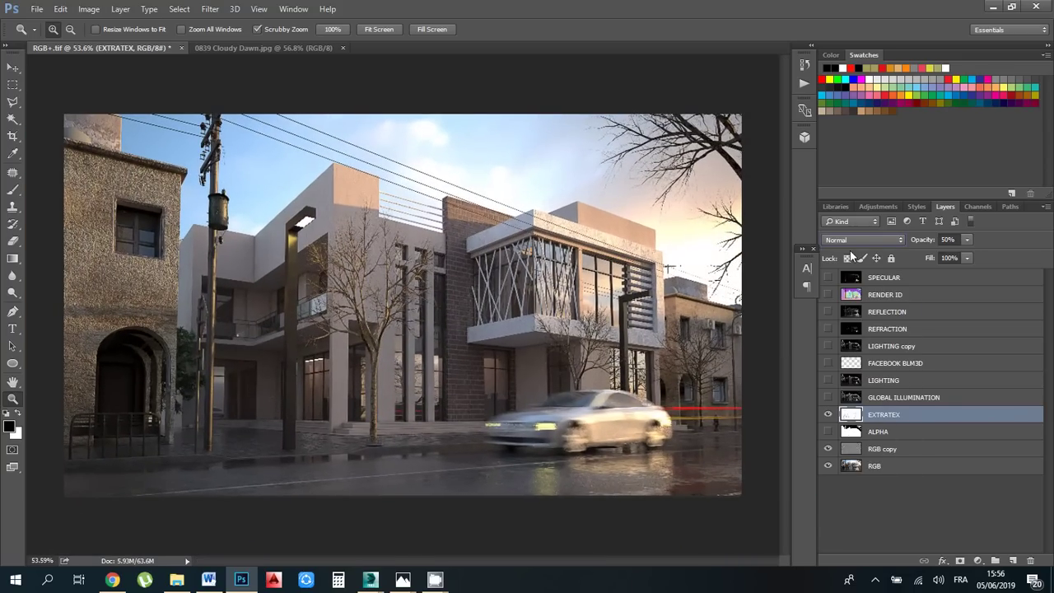
{"action": "left_click", "coordinate": [966, 240]}
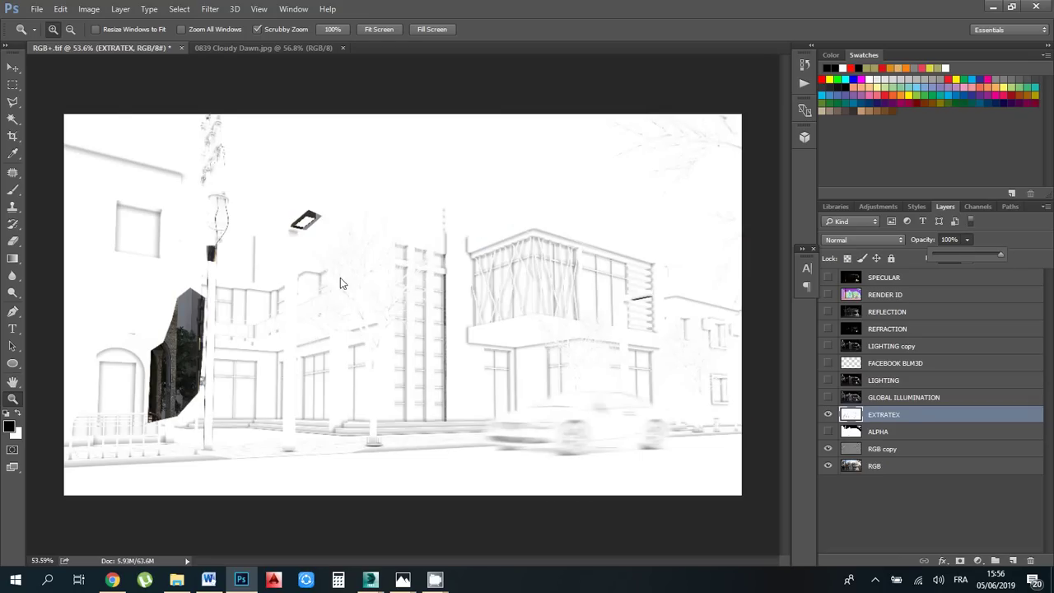
{"action": "left_click_drag", "start_coordinate": [574, 297], "coordinate": [598, 326]}
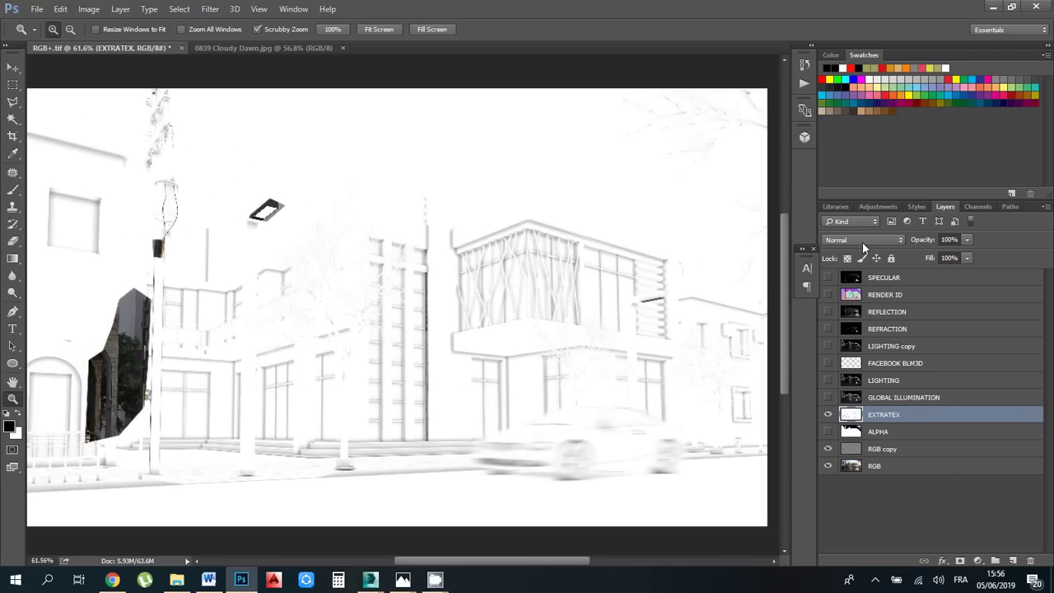
Set the EXTRATEX layer's blend mode to Multiply and compare the brick wall area with the layer hidden and shown
{"action": "left_click", "coordinate": [858, 244]}
{"action": "left_click", "coordinate": [844, 283]}
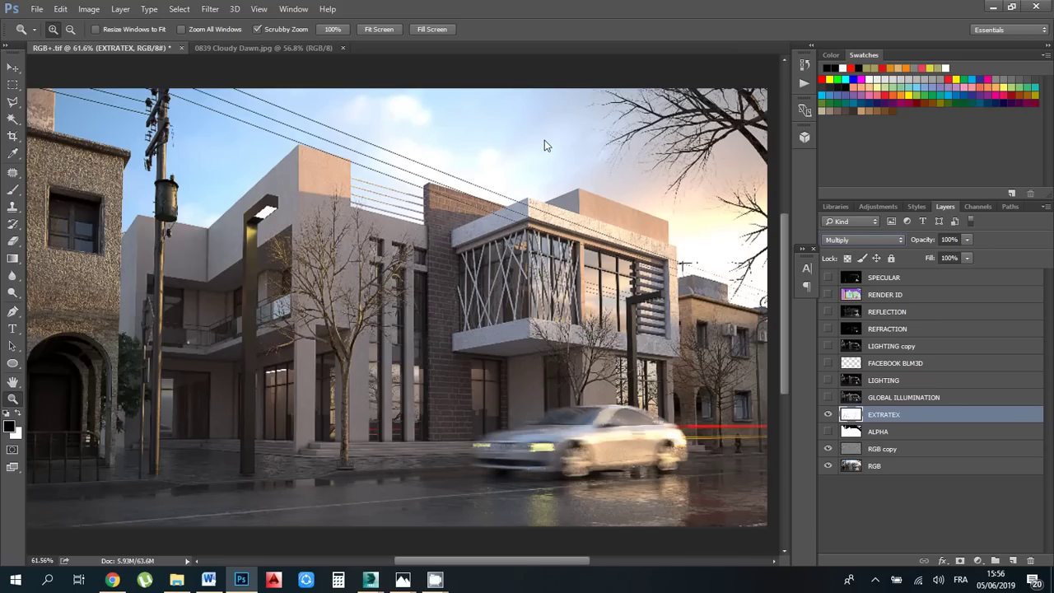
{"action": "left_click_drag", "start_coordinate": [416, 224], "coordinate": [491, 323]}
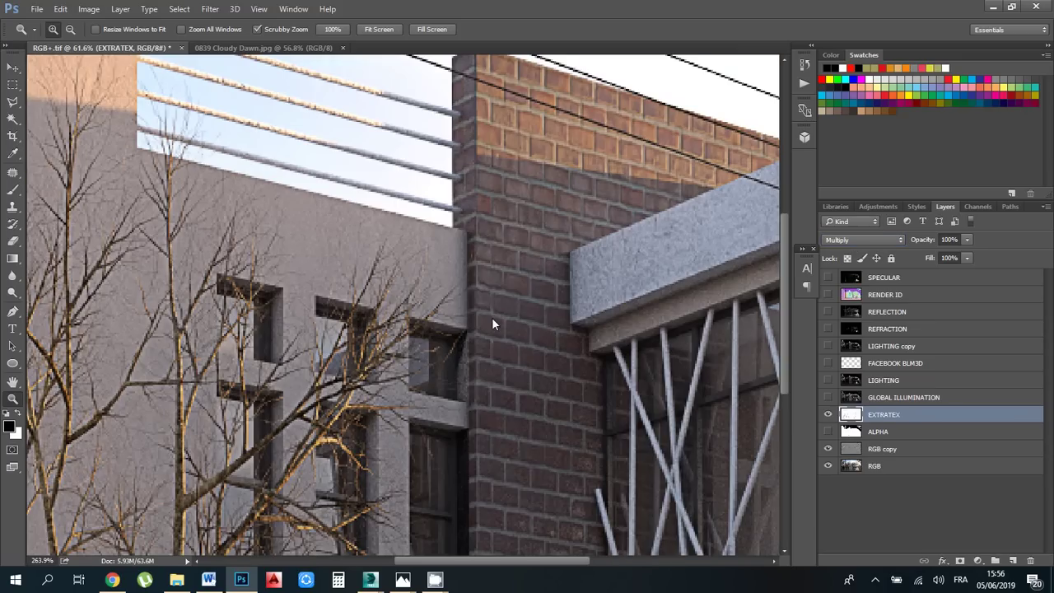
{"action": "left_click", "coordinate": [828, 415]}
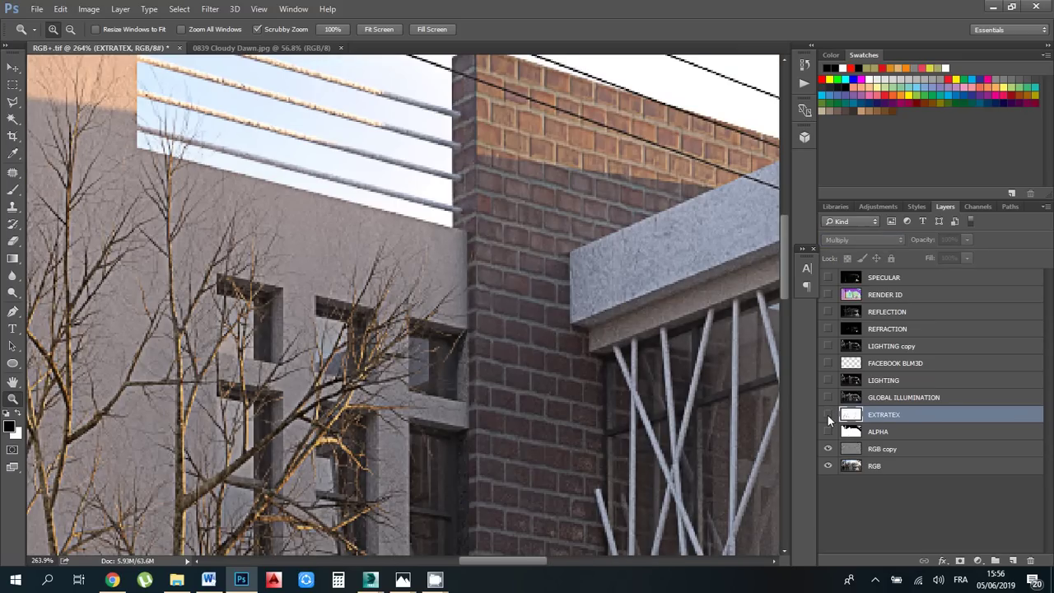
{"action": "left_click", "coordinate": [827, 415]}
{"action": "left_click", "coordinate": [827, 414]}
{"action": "left_click", "coordinate": [827, 415]}
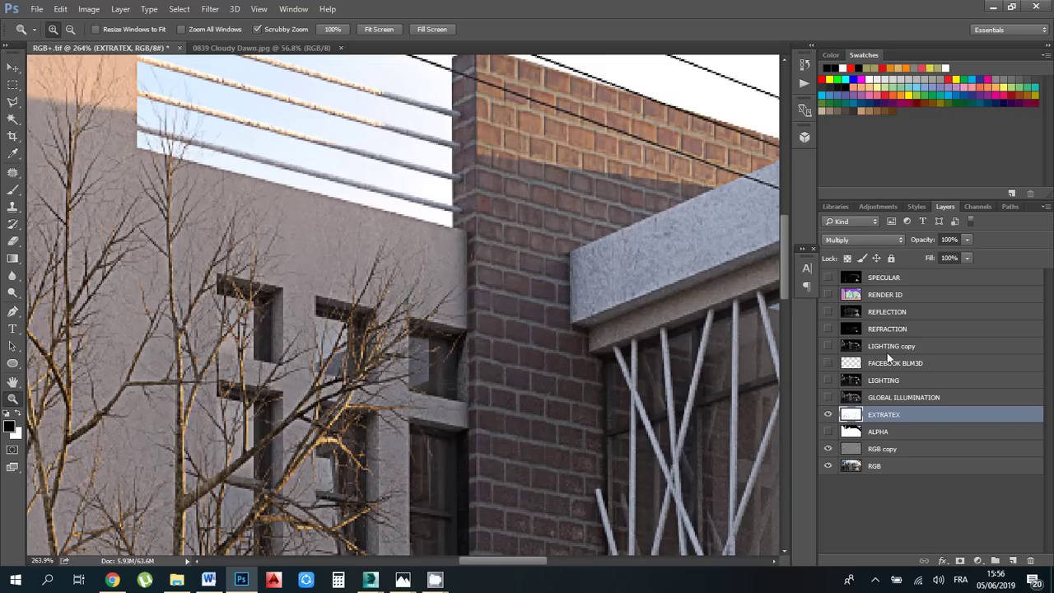
Set the EXTRATEX layer's opacity to 50% and check the whole image
{"action": "left_click", "coordinate": [949, 239]}
{"action": "type", "text": "50"}
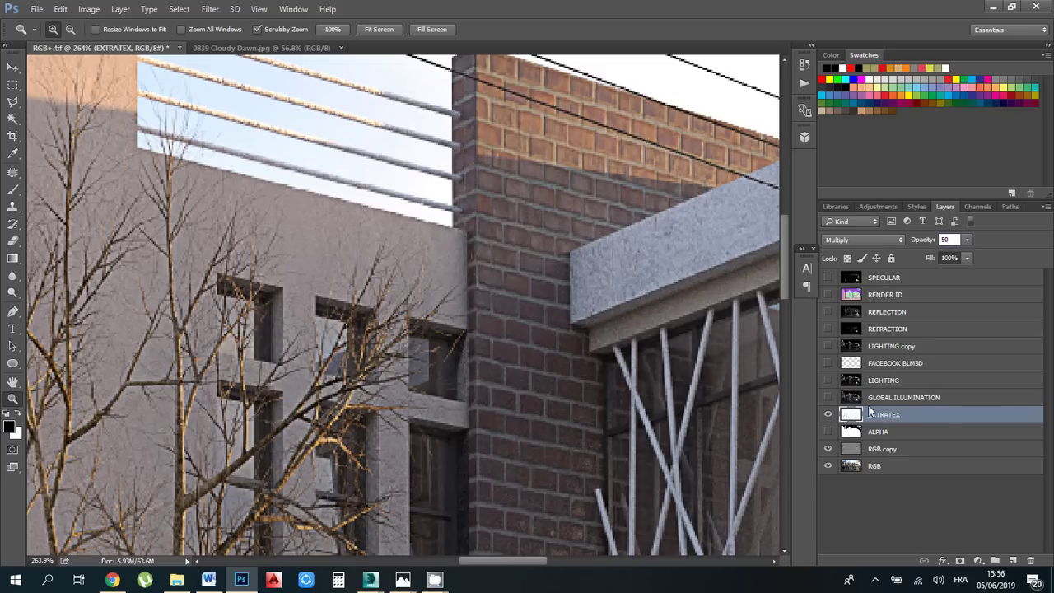
{"action": "left_click_drag", "start_coordinate": [619, 333], "coordinate": [377, 283]}
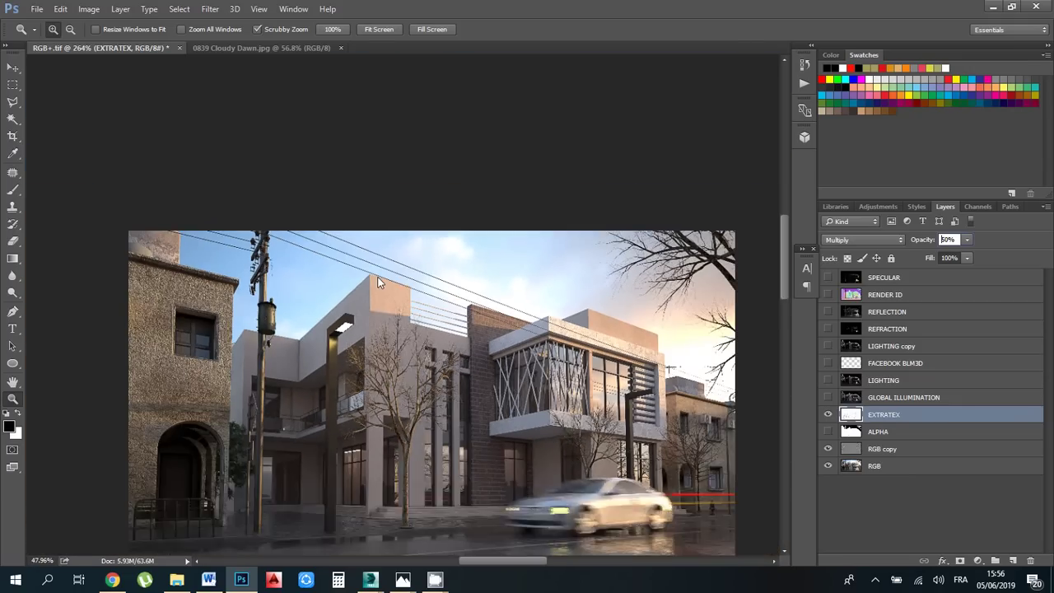
{"action": "left_click_drag", "start_coordinate": [482, 312], "coordinate": [510, 317]}
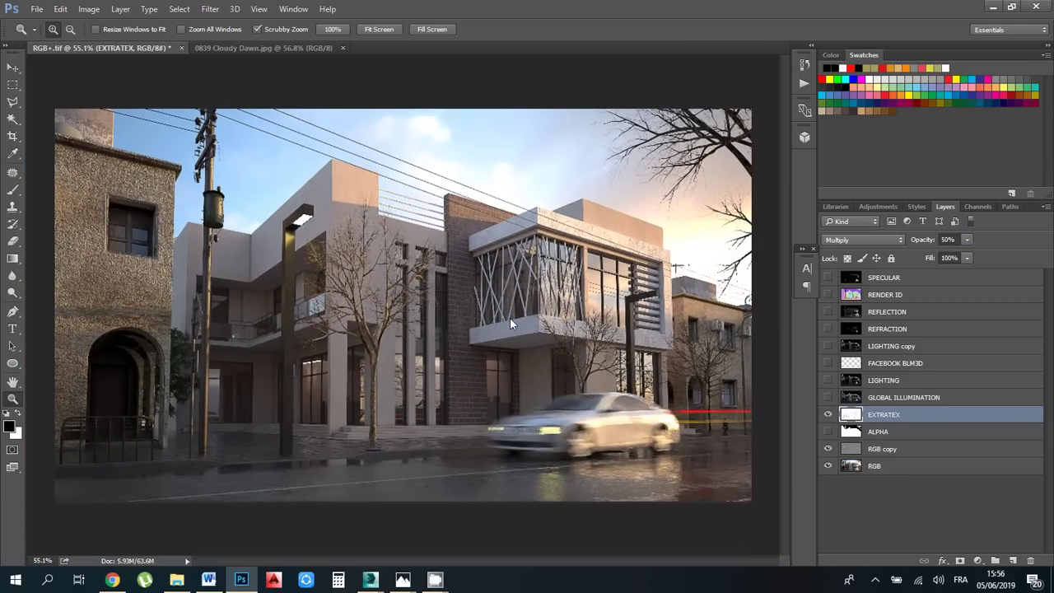
Show the GLOBAL ILLUMINATION layer and display it on its own in Normal blend mode at 100% opacity
{"action": "left_click", "coordinate": [898, 397]}
{"action": "left_click", "coordinate": [877, 239]}
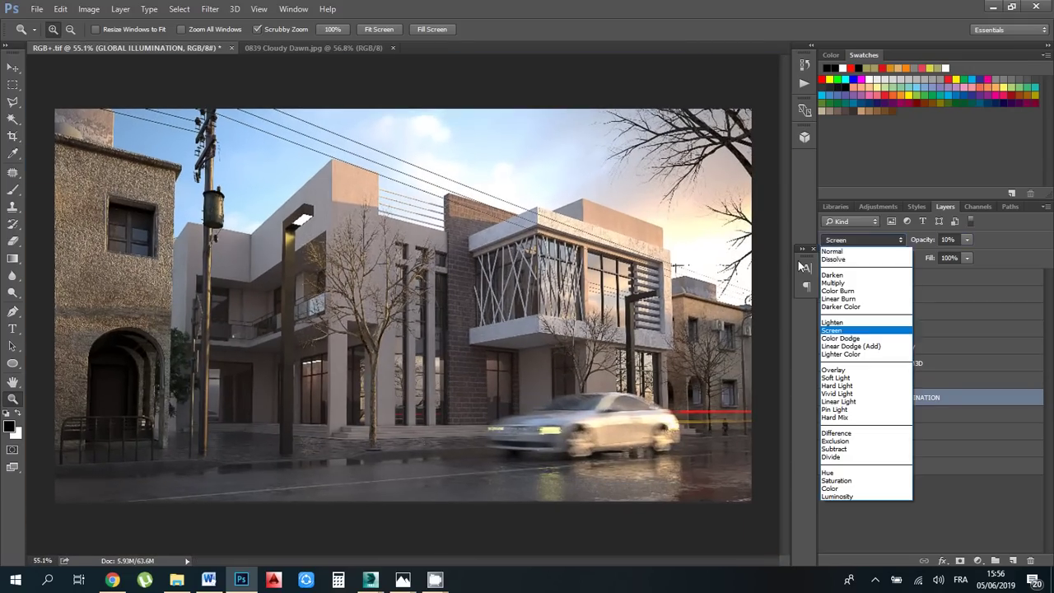
{"action": "left_click", "coordinate": [833, 250]}
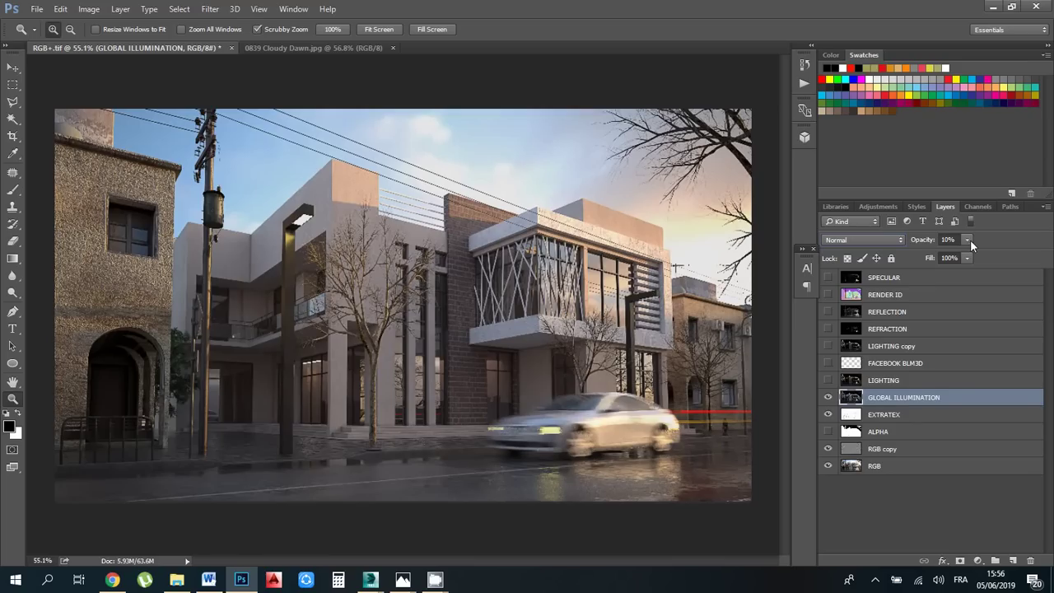
{"action": "left_click", "coordinate": [968, 239]}
{"action": "left_click_drag", "start_coordinate": [963, 256], "coordinate": [1044, 255]}
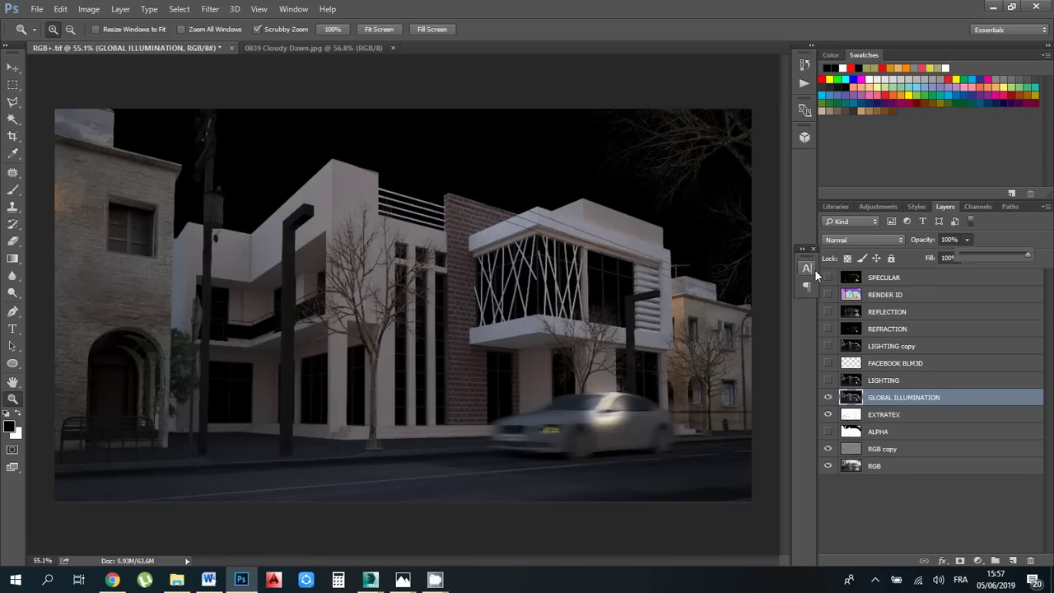
Blend the GLOBAL ILLUMINATION layer in Screen mode, compare the image with it hidden and shown, and set its opacity to 10%
{"action": "left_click", "coordinate": [872, 240]}
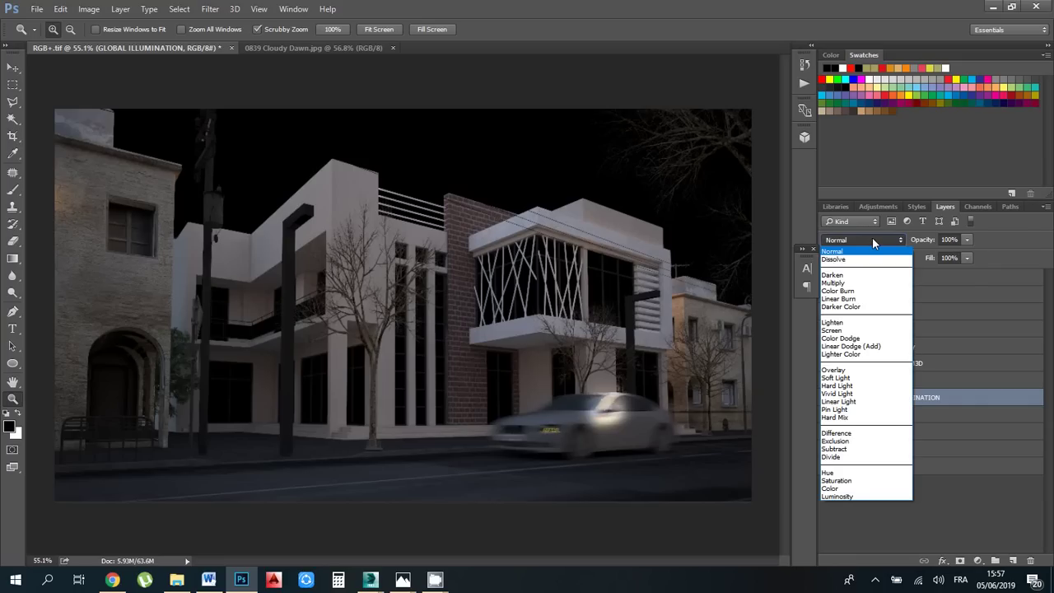
{"action": "left_click", "coordinate": [845, 328]}
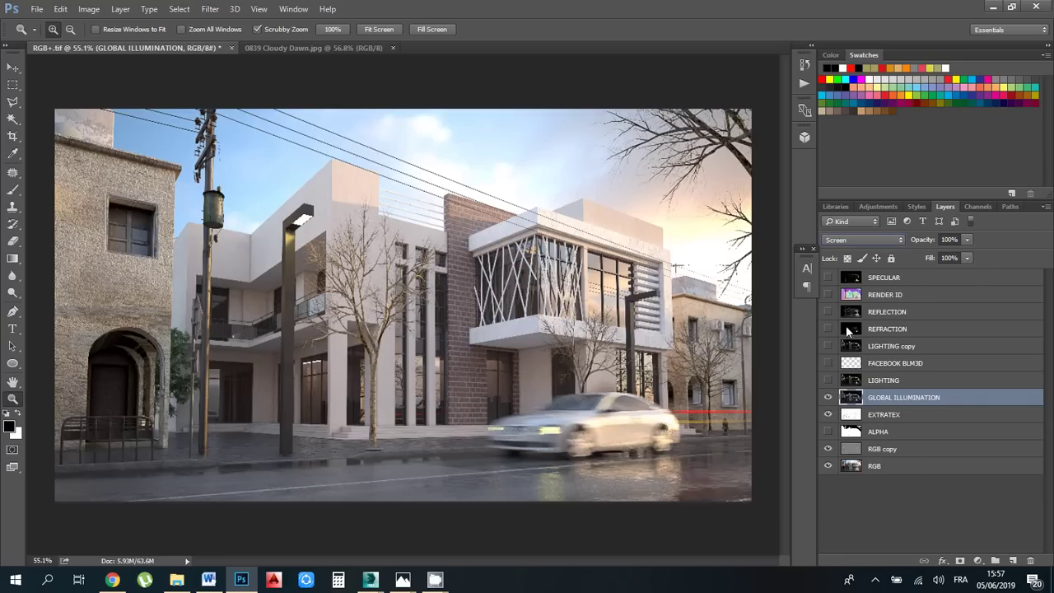
{"action": "left_click", "coordinate": [826, 397]}
{"action": "left_click", "coordinate": [827, 397]}
{"action": "left_click", "coordinate": [827, 397]}
{"action": "left_click", "coordinate": [827, 397]}
{"action": "left_click", "coordinate": [826, 396]}
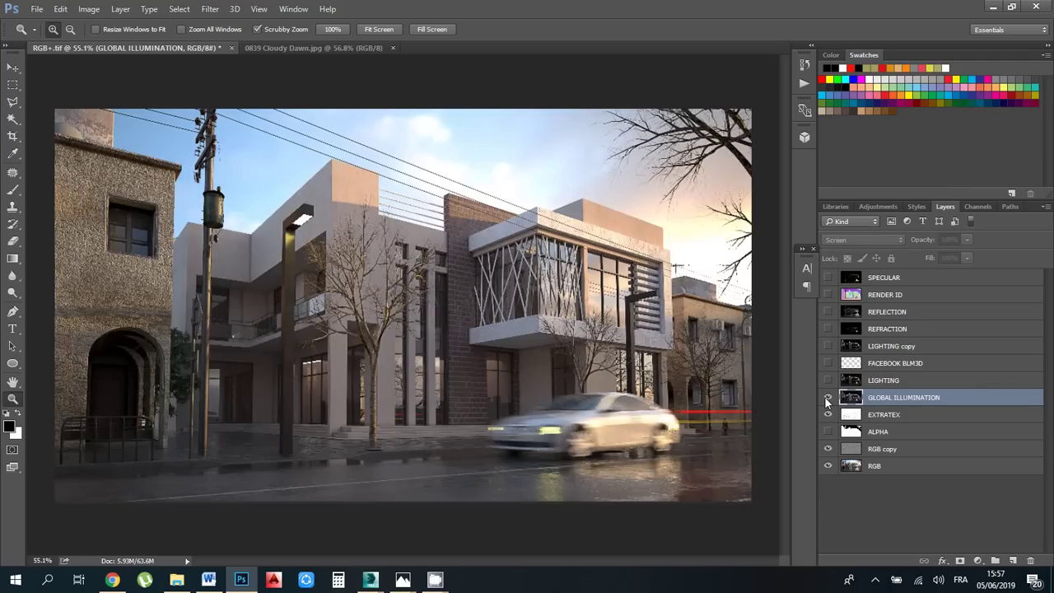
{"action": "left_click", "coordinate": [826, 397]}
{"action": "left_click", "coordinate": [826, 397]}
{"action": "left_click", "coordinate": [827, 397]}
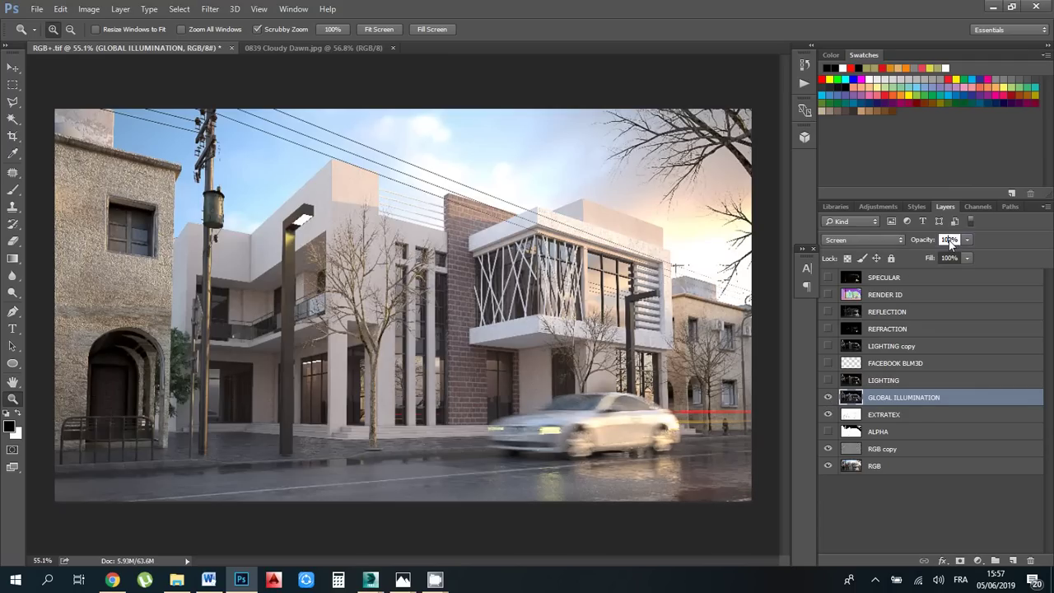
{"action": "type", "text": "10"}
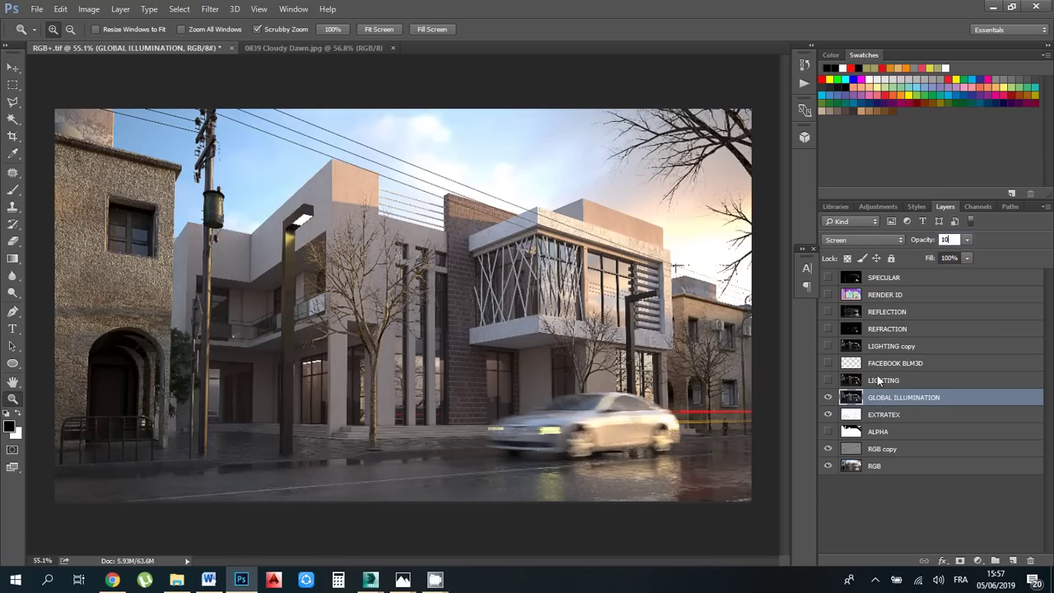
Show the LIGHTING layer and display it on its own in Normal blend mode at 100% opacity
{"action": "left_click", "coordinate": [877, 380]}
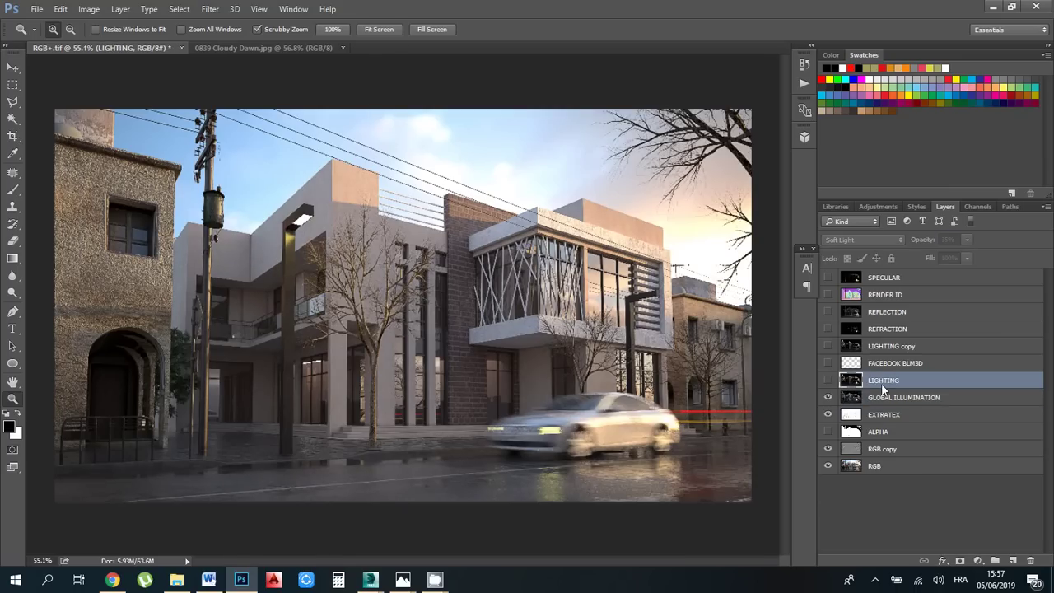
{"action": "left_click", "coordinate": [826, 381]}
{"action": "left_click", "coordinate": [878, 239]}
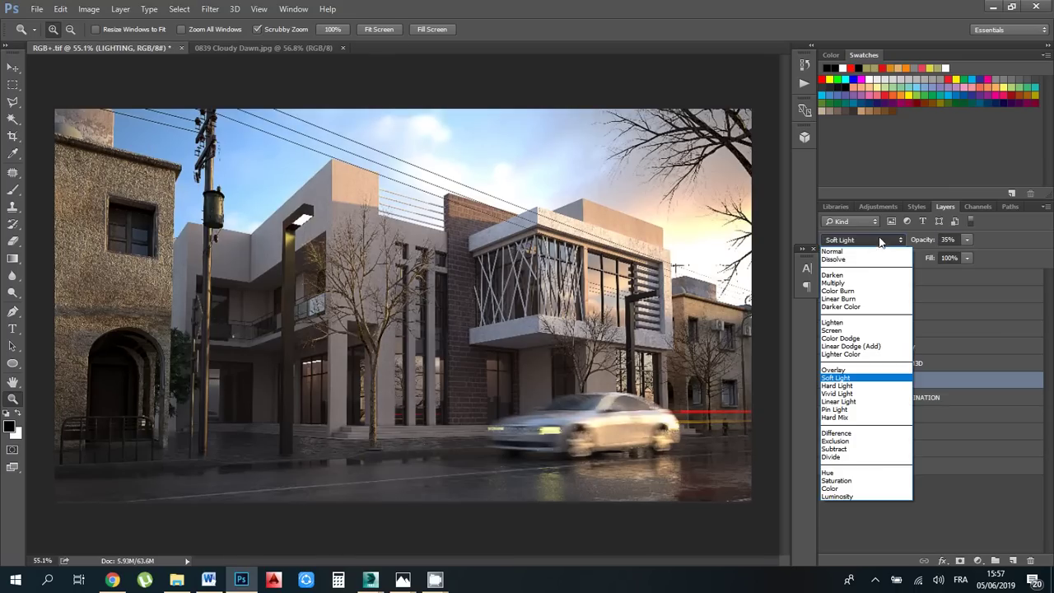
{"action": "left_click", "coordinate": [860, 251]}
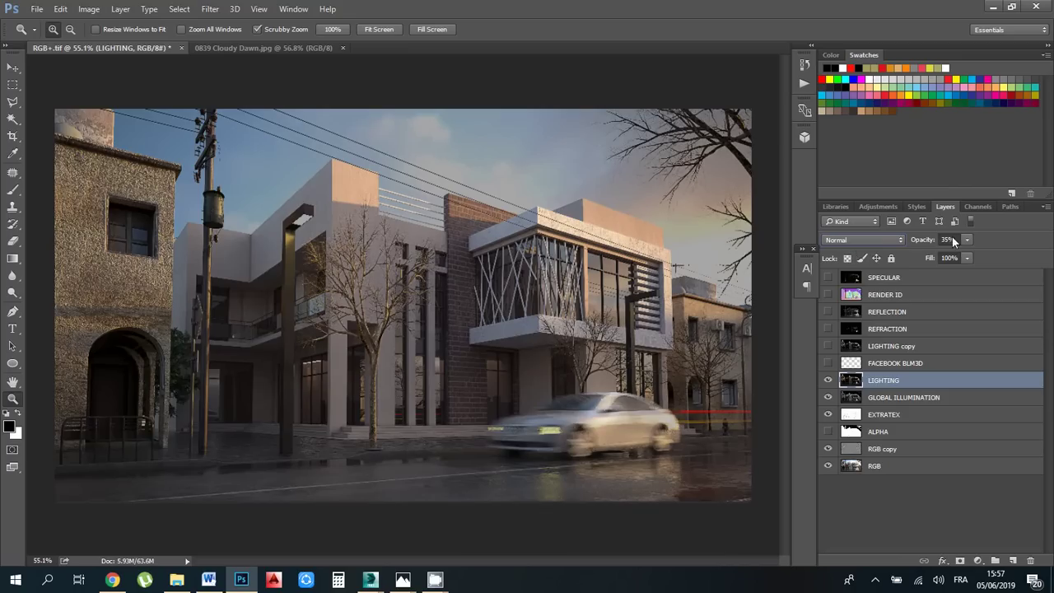
{"action": "left_click", "coordinate": [968, 239]}
{"action": "left_click_drag", "start_coordinate": [965, 253], "coordinate": [1028, 257]}
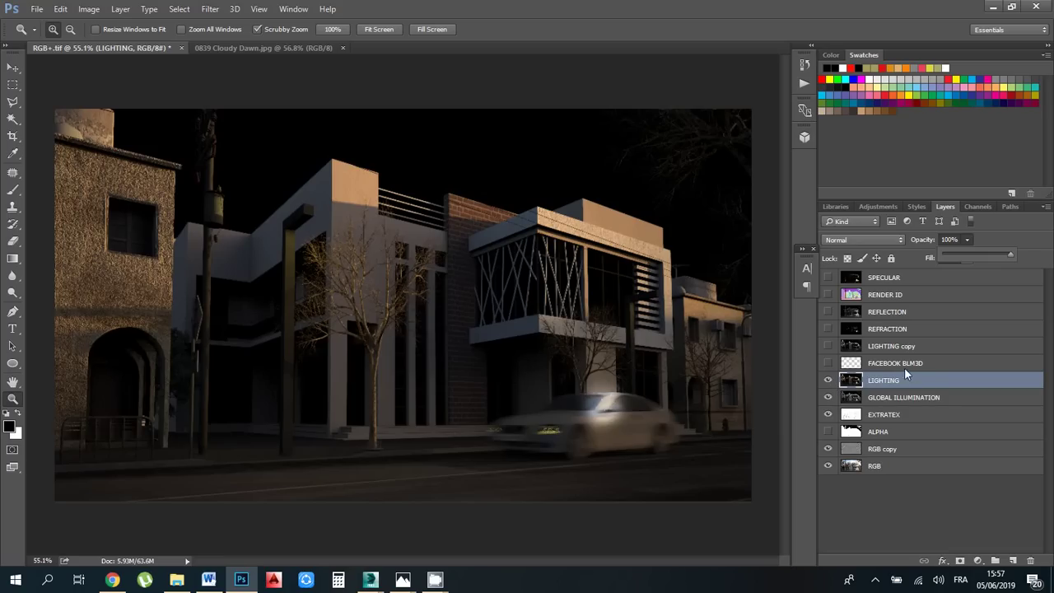
Set the LIGHTING layer's blend mode to Soft Light and its opacity to 35%
{"action": "left_click", "coordinate": [874, 240]}
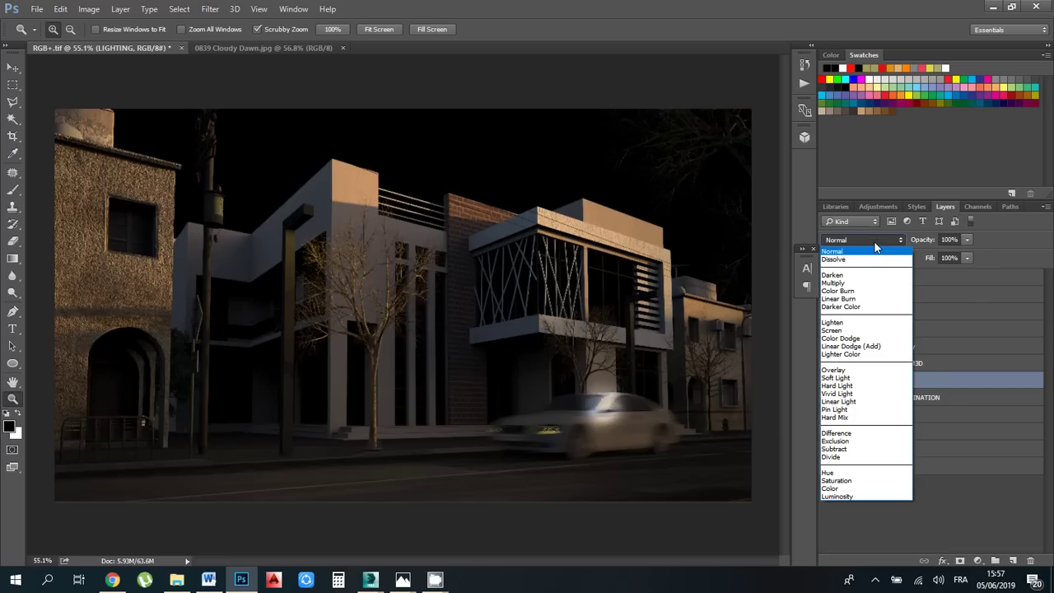
{"action": "left_click", "coordinate": [848, 378]}
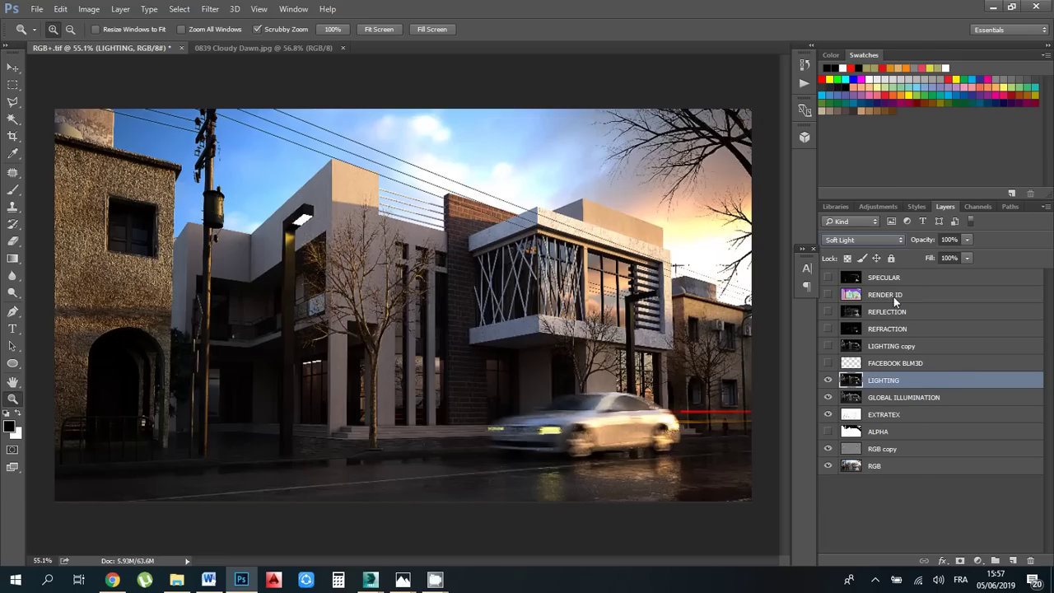
{"action": "left_click", "coordinate": [949, 240]}
{"action": "type", "text": "35"}
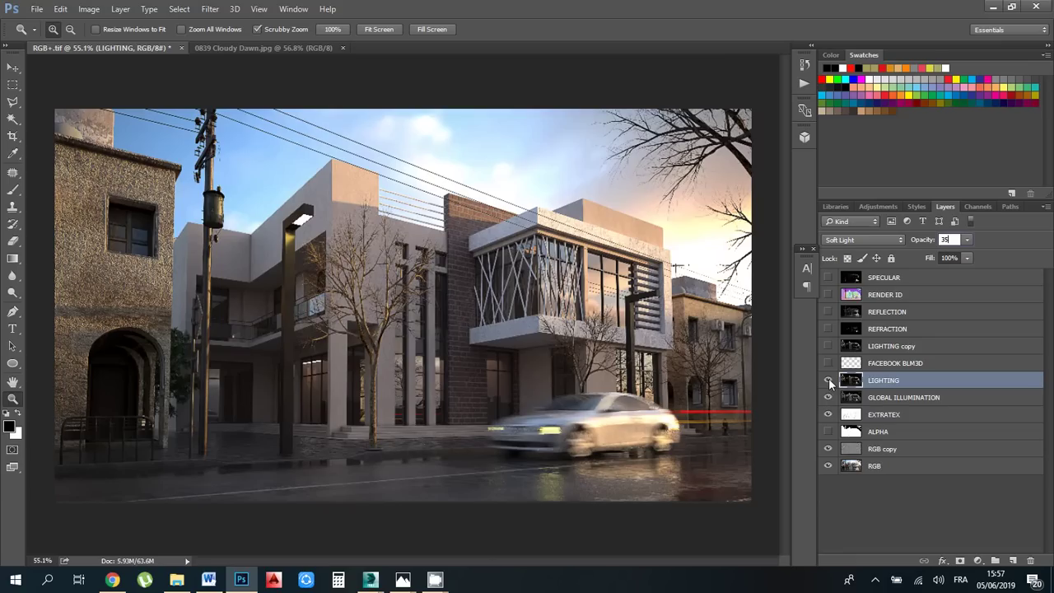
{"action": "left_click", "coordinate": [828, 380]}
Try lower and higher opacities on the LIGHTING layer to compare its effect, and return it to 35%
{"action": "left_click", "coordinate": [967, 240]}
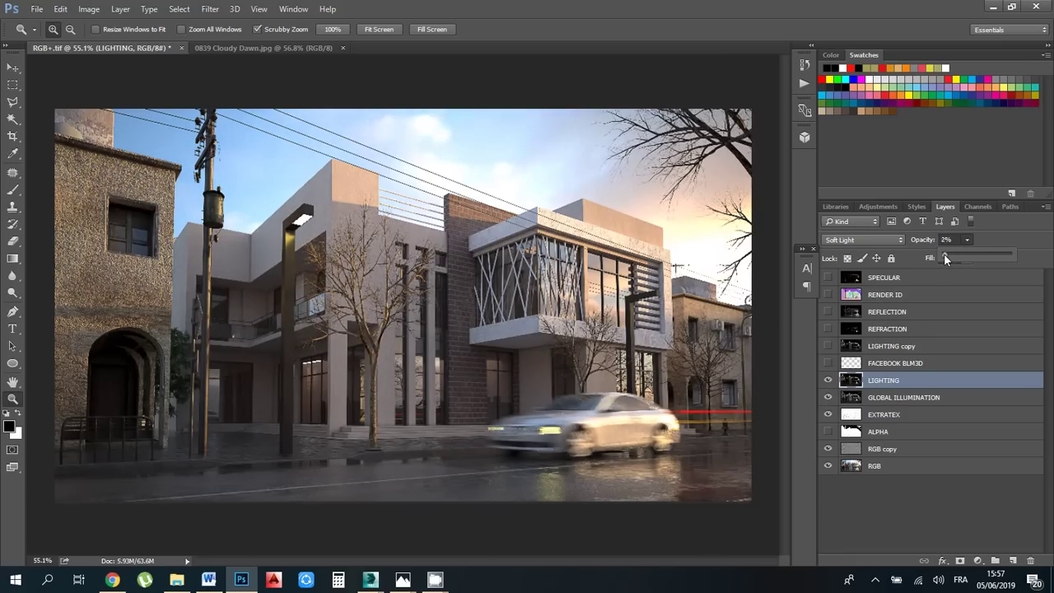
{"action": "left_click_drag", "start_coordinate": [942, 258], "coordinate": [993, 257]}
{"action": "left_click", "coordinate": [948, 240]}
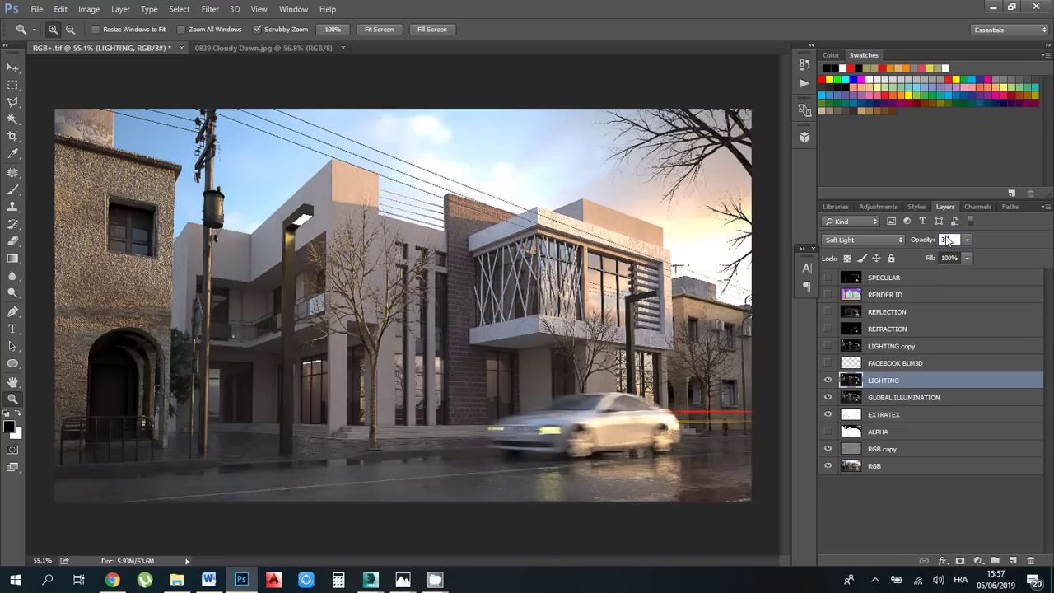
{"action": "type", "text": "35"}
Show the REFRACTION layer, view it in Normal mode at 100% opacity, and set its blend mode to Screen
{"action": "left_click", "coordinate": [890, 347]}
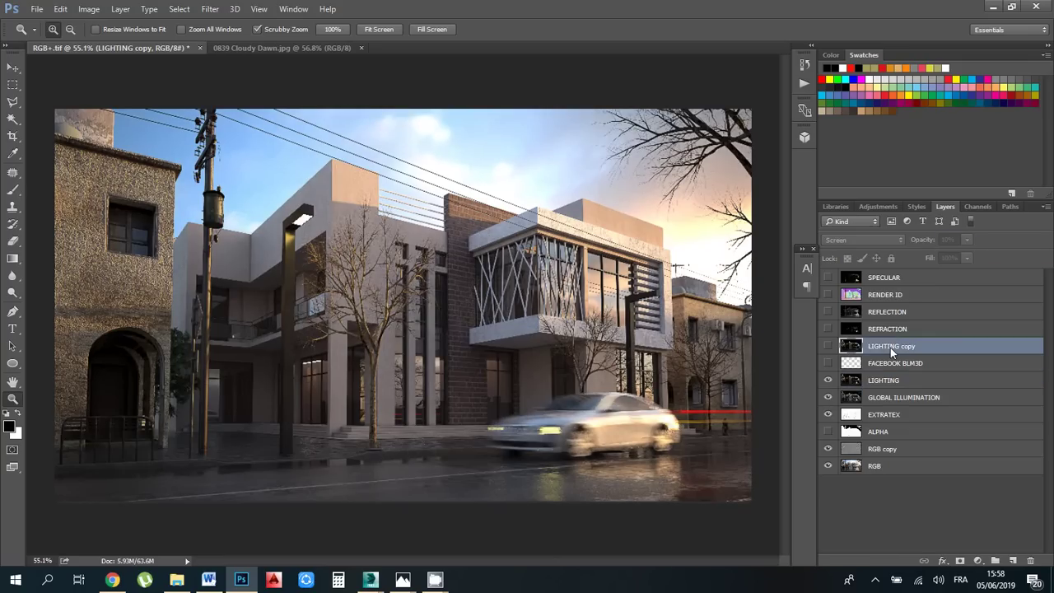
{"action": "left_click", "coordinate": [879, 310]}
{"action": "left_click", "coordinate": [879, 329]}
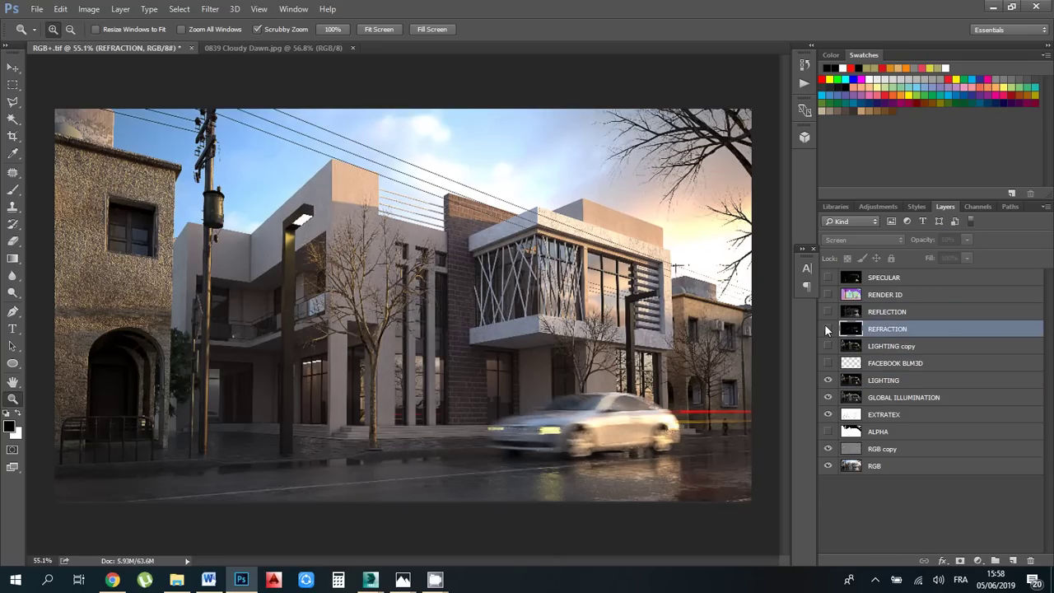
{"action": "left_click", "coordinate": [827, 329]}
{"action": "left_click", "coordinate": [862, 240]}
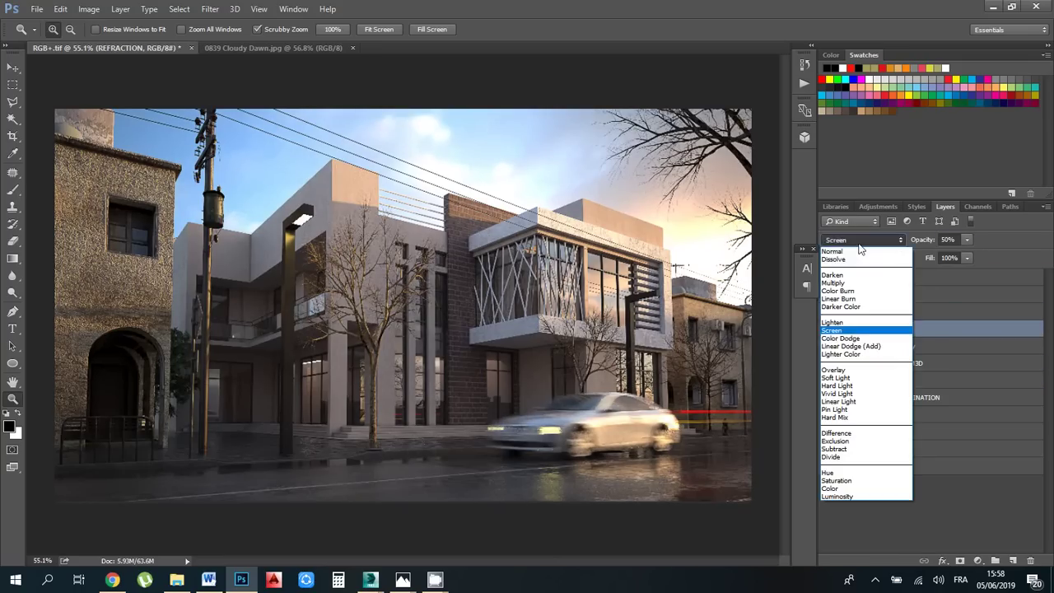
{"action": "left_click", "coordinate": [846, 254]}
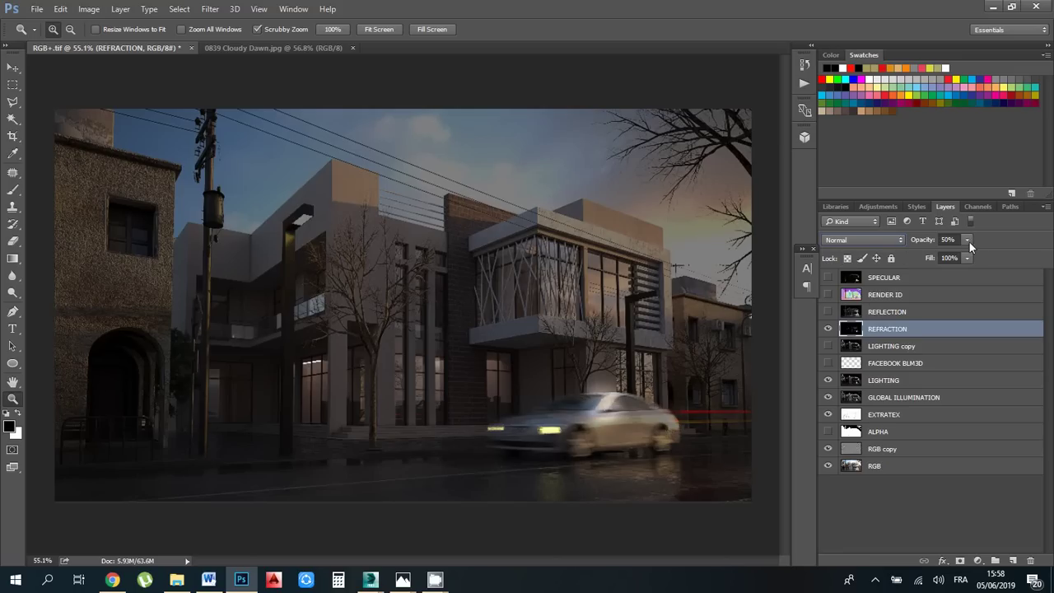
{"action": "left_click", "coordinate": [967, 240]}
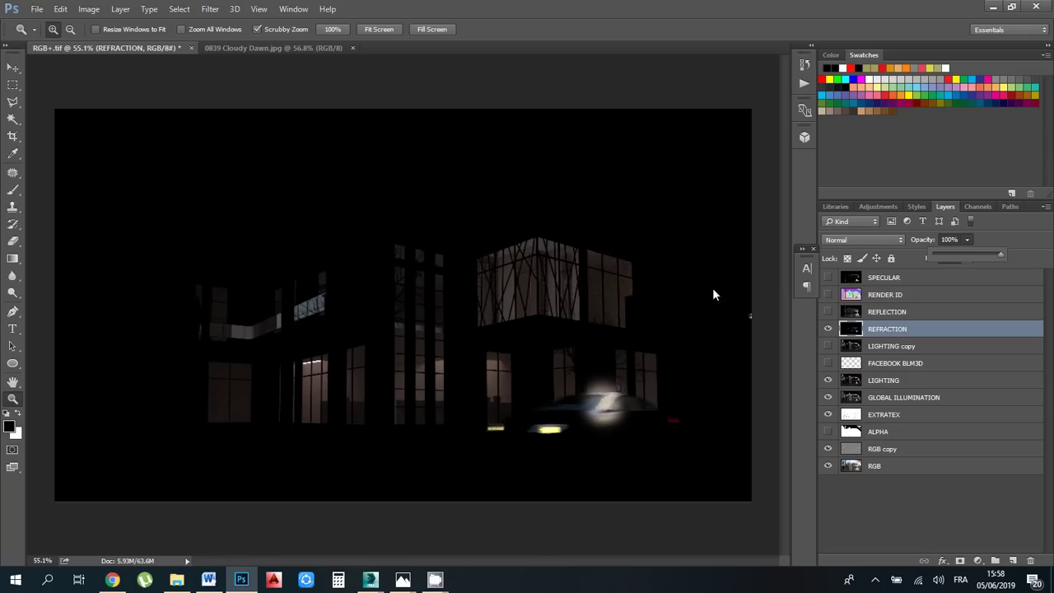
{"action": "left_click", "coordinate": [871, 239]}
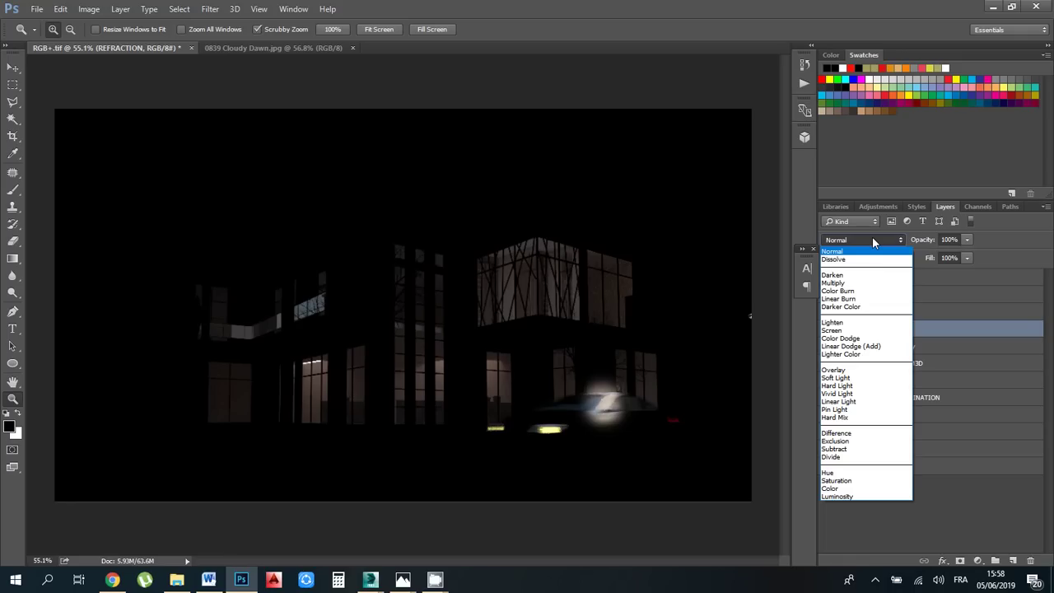
{"action": "left_click", "coordinate": [837, 331]}
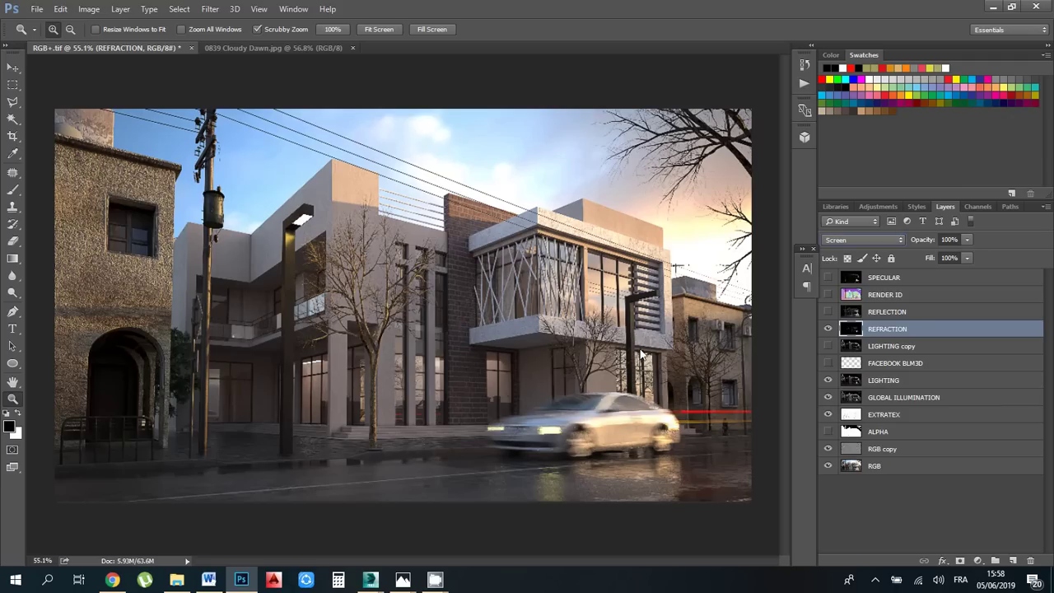
Compare the image with and without the REFRACTION layer, and set the layer's opacity to 50%
{"action": "left_click", "coordinate": [827, 330]}
{"action": "left_click", "coordinate": [827, 329]}
{"action": "left_click", "coordinate": [827, 329]}
{"action": "left_click", "coordinate": [827, 329]}
{"action": "left_click", "coordinate": [827, 330]}
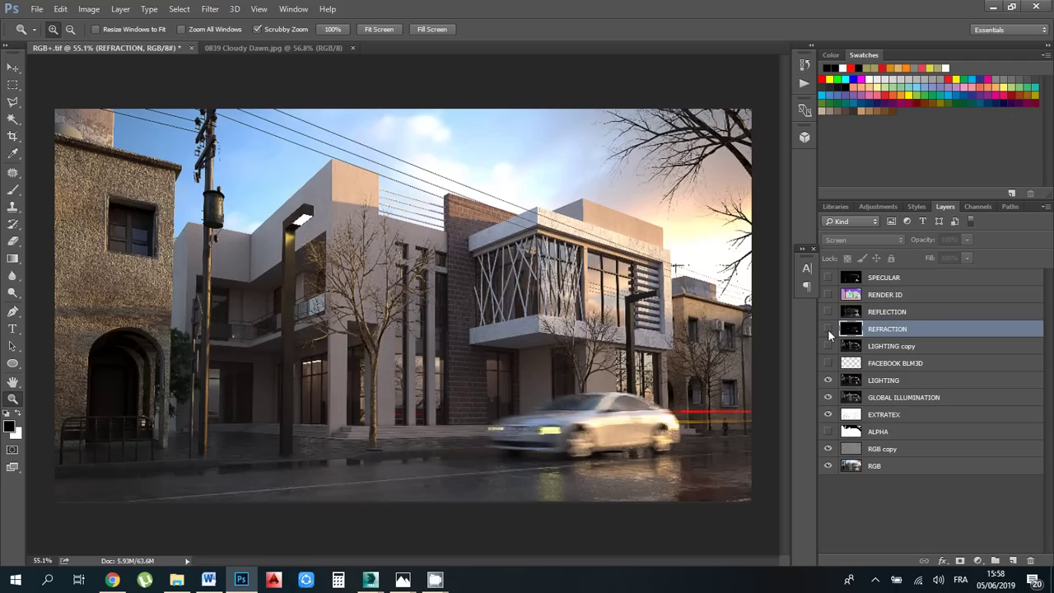
{"action": "left_click", "coordinate": [827, 329]}
{"action": "left_click", "coordinate": [827, 329]}
{"action": "left_click", "coordinate": [827, 328]}
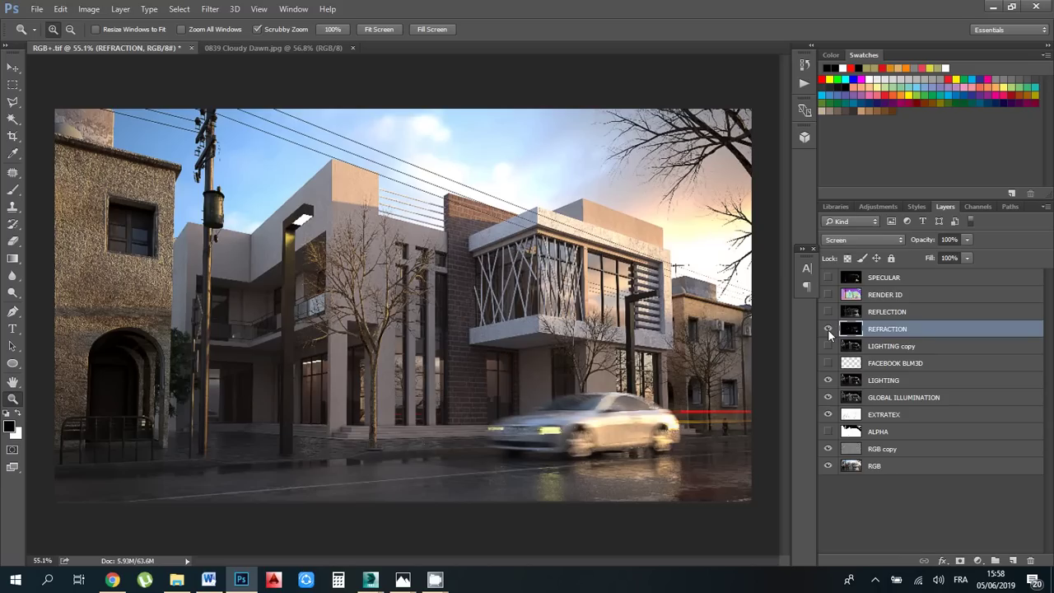
{"action": "left_click", "coordinate": [827, 328]}
{"action": "left_click", "coordinate": [827, 328]}
{"action": "left_click", "coordinate": [827, 328]}
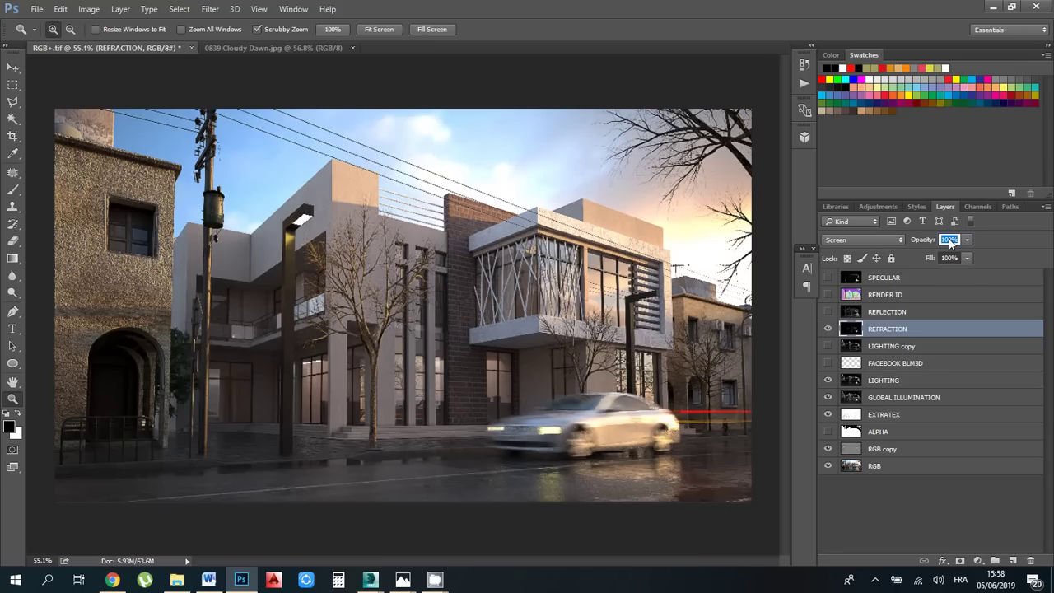
{"action": "type", "text": "50"}
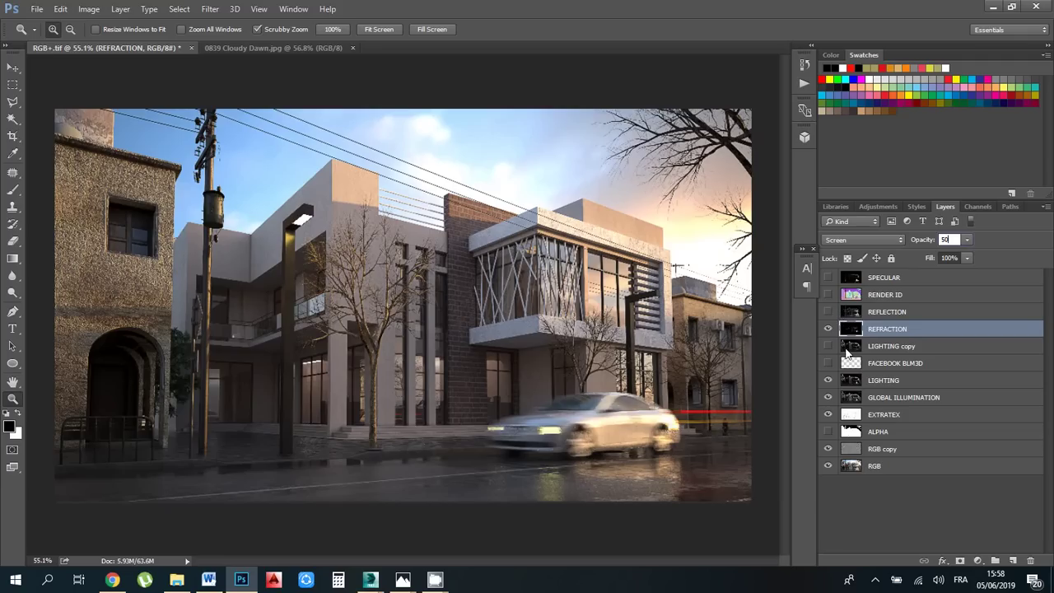
Show the REFLECTION layer, set its blend mode to Screen, and compare the image with and without it
{"action": "left_click", "coordinate": [888, 311]}
{"action": "left_click", "coordinate": [827, 311]}
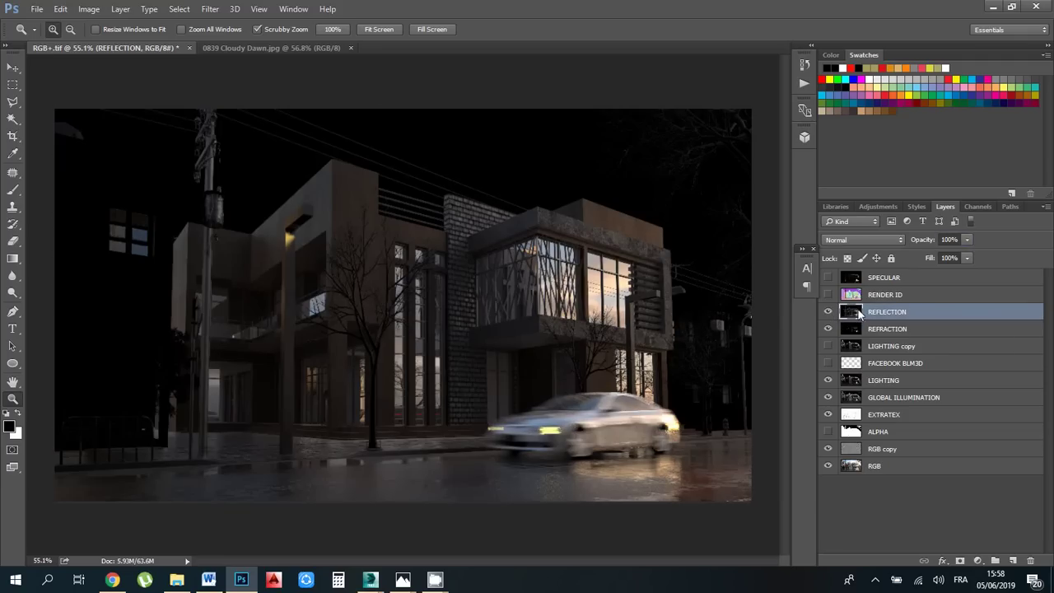
{"action": "left_click", "coordinate": [875, 240]}
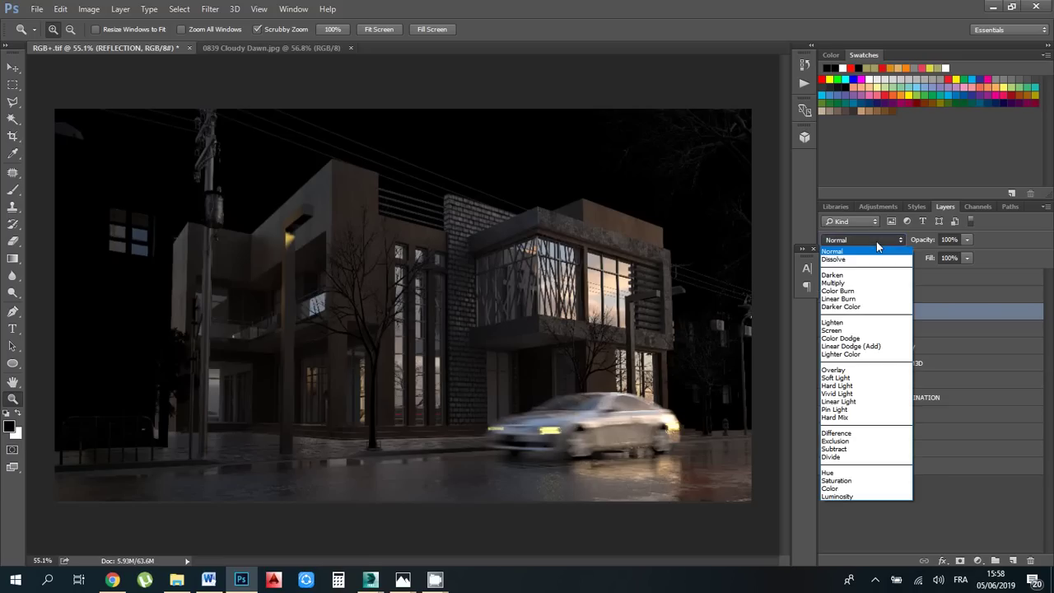
{"action": "left_click", "coordinate": [832, 330]}
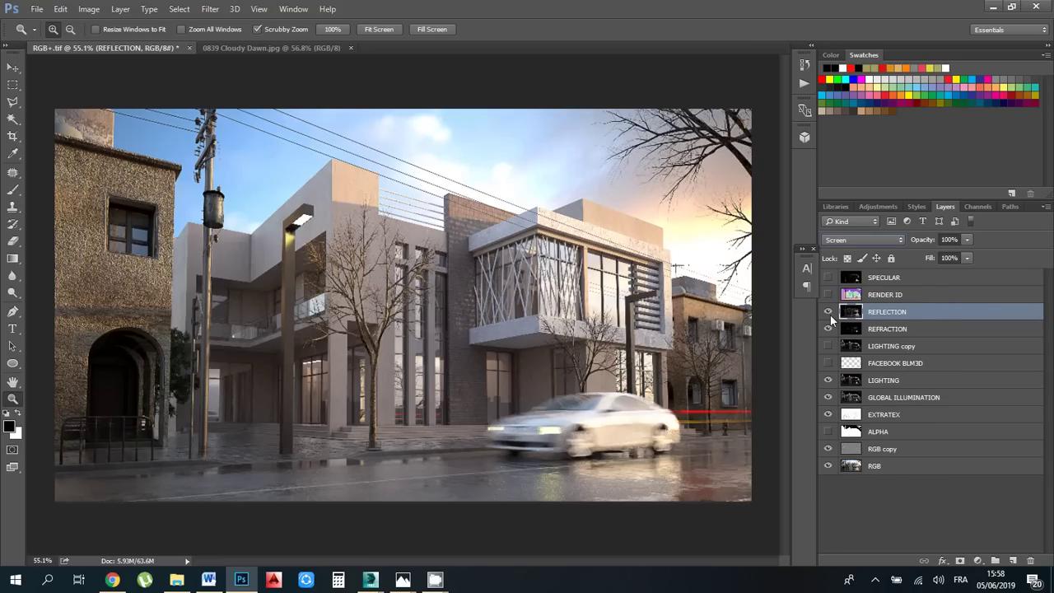
{"action": "left_click", "coordinate": [828, 313]}
{"action": "left_click", "coordinate": [828, 312]}
Lower the REFLECTION layer's opacity to 50% and hide the layer
{"action": "left_click", "coordinate": [968, 241]}
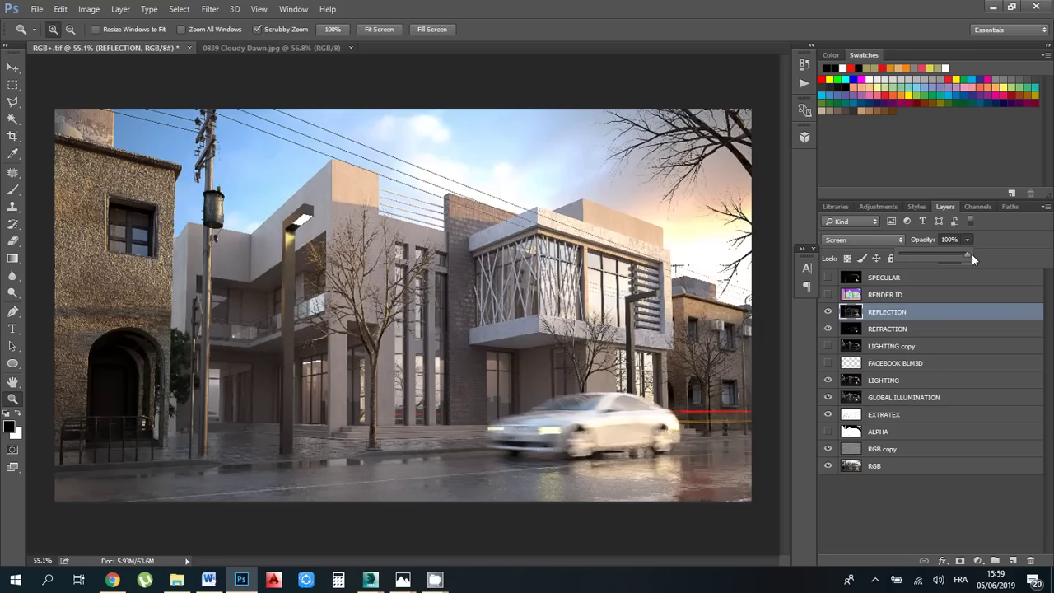
{"action": "left_click_drag", "start_coordinate": [970, 254], "coordinate": [946, 257]}
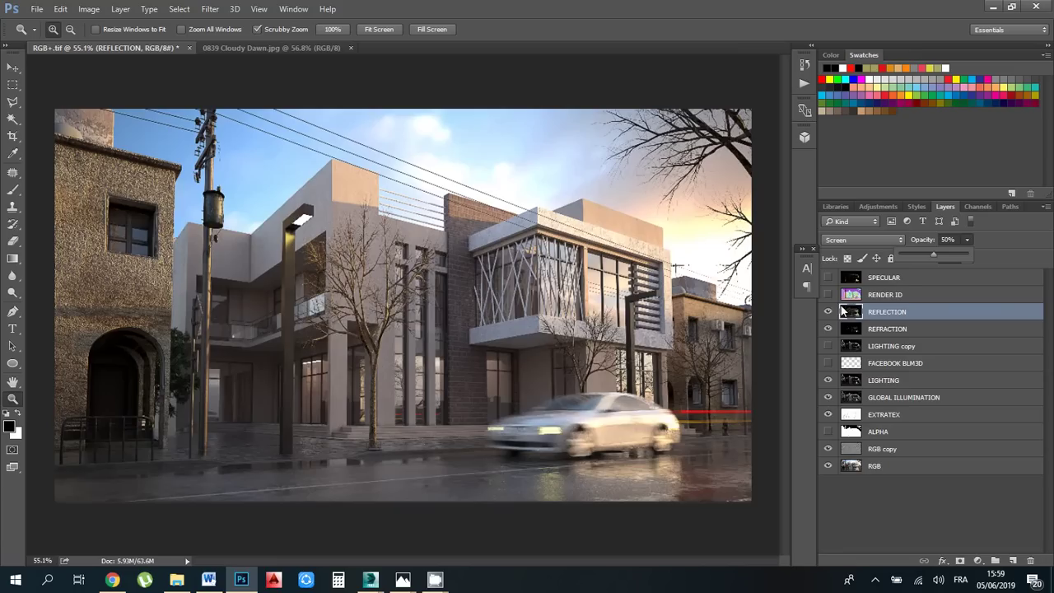
{"action": "left_click", "coordinate": [827, 312]}
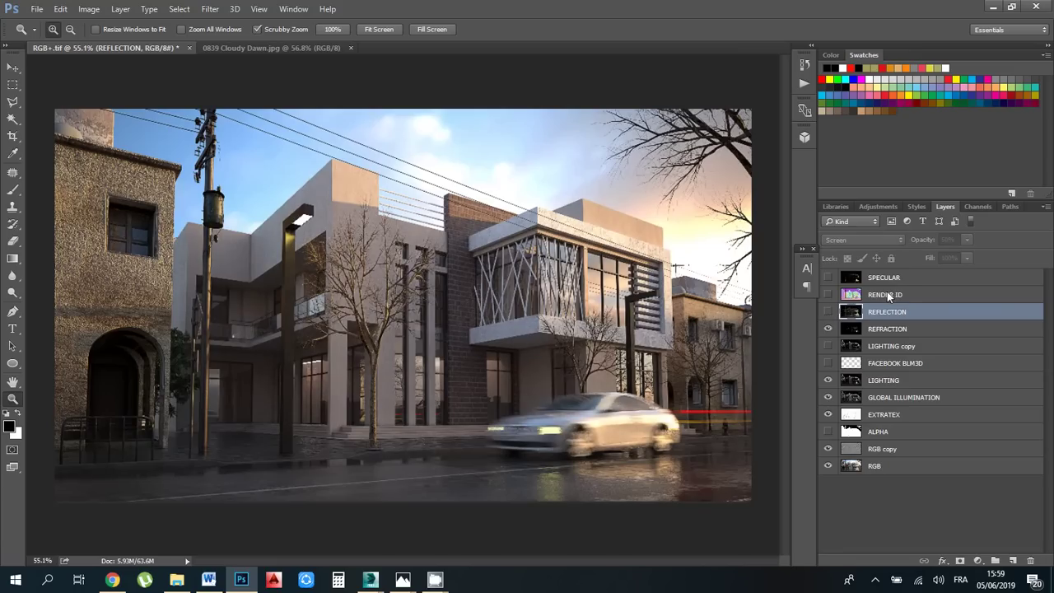
Select the road area by its colour on the RENDER ID layer with the Magic Wand, and hide that layer again
{"action": "left_click", "coordinate": [837, 294]}
{"action": "left_click", "coordinate": [827, 293]}
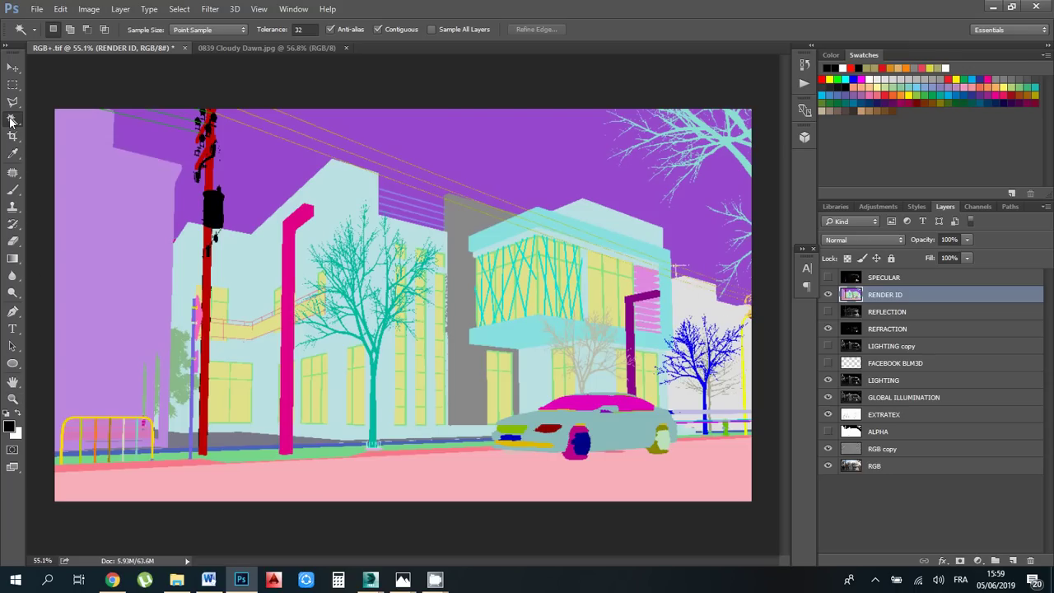
{"action": "left_click", "coordinate": [518, 481]}
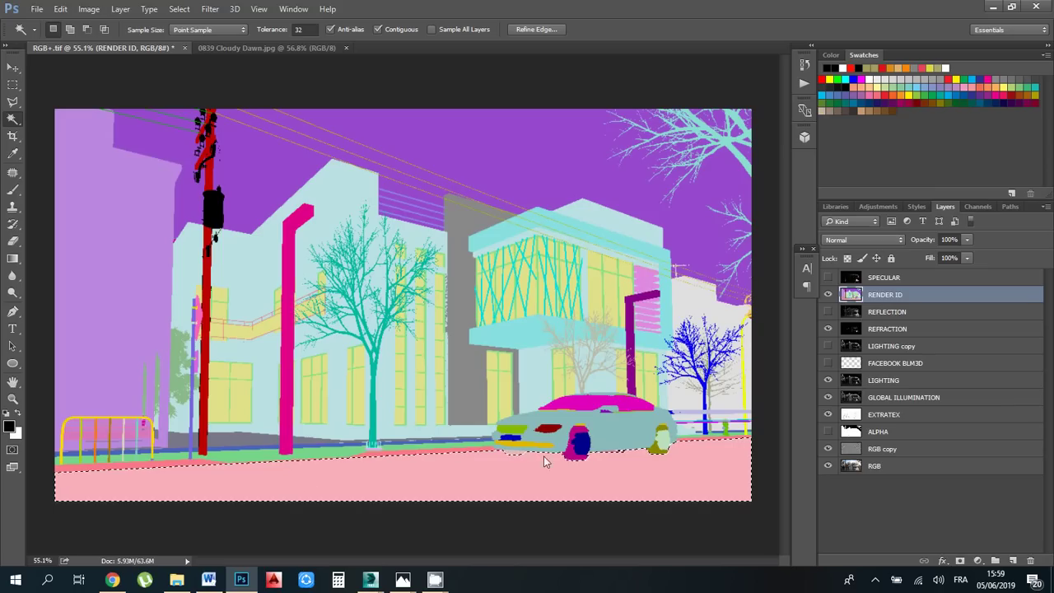
{"action": "left_click", "coordinate": [827, 294]}
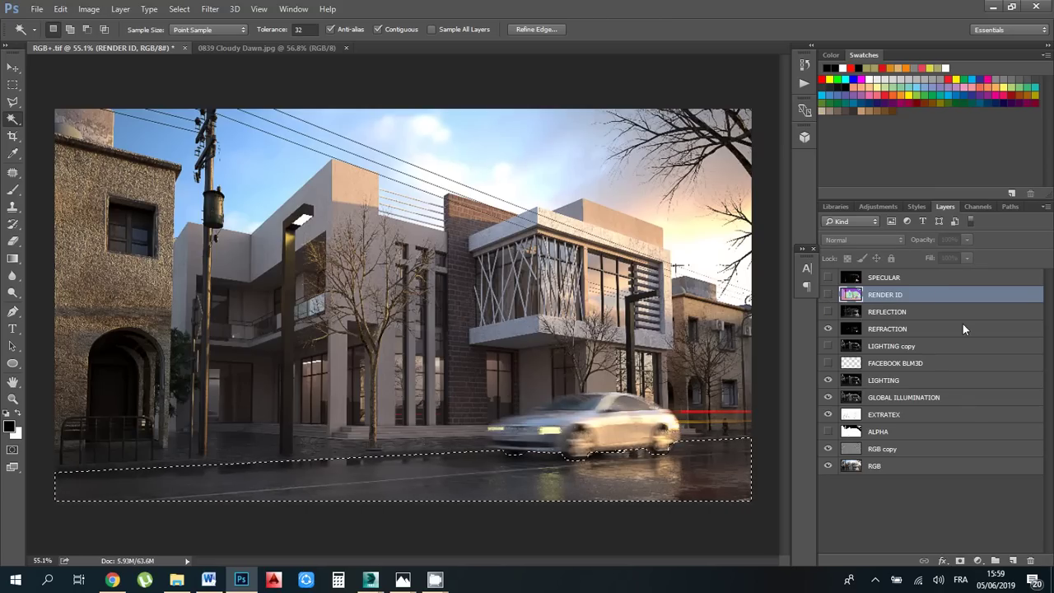
Add a Levels adjustment above the SPECULAR layer for the selected road and set its midtones to 0.82
{"action": "left_click", "coordinate": [888, 278]}
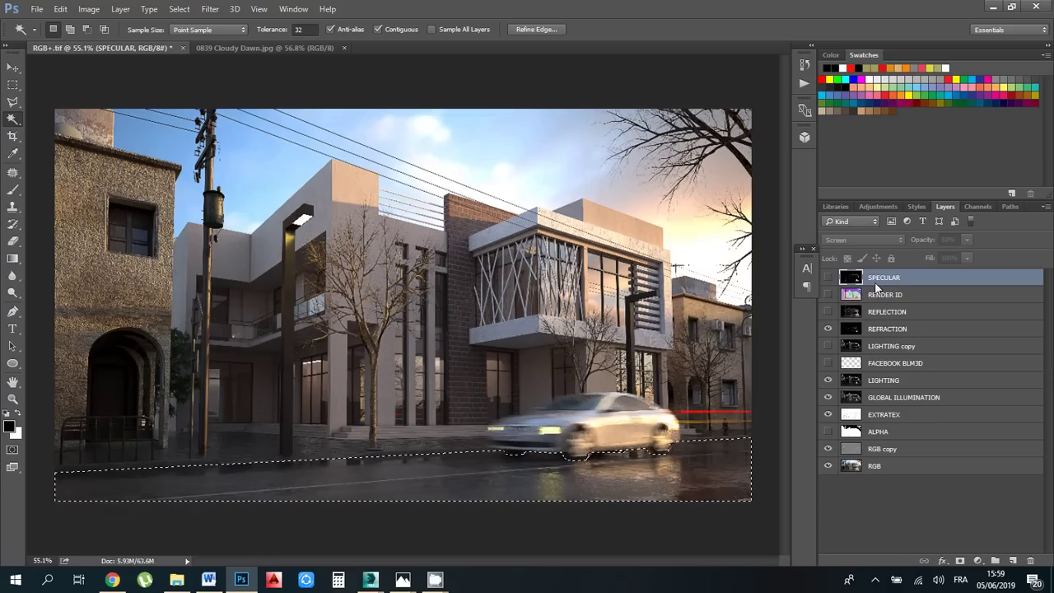
{"action": "left_click", "coordinate": [977, 561]}
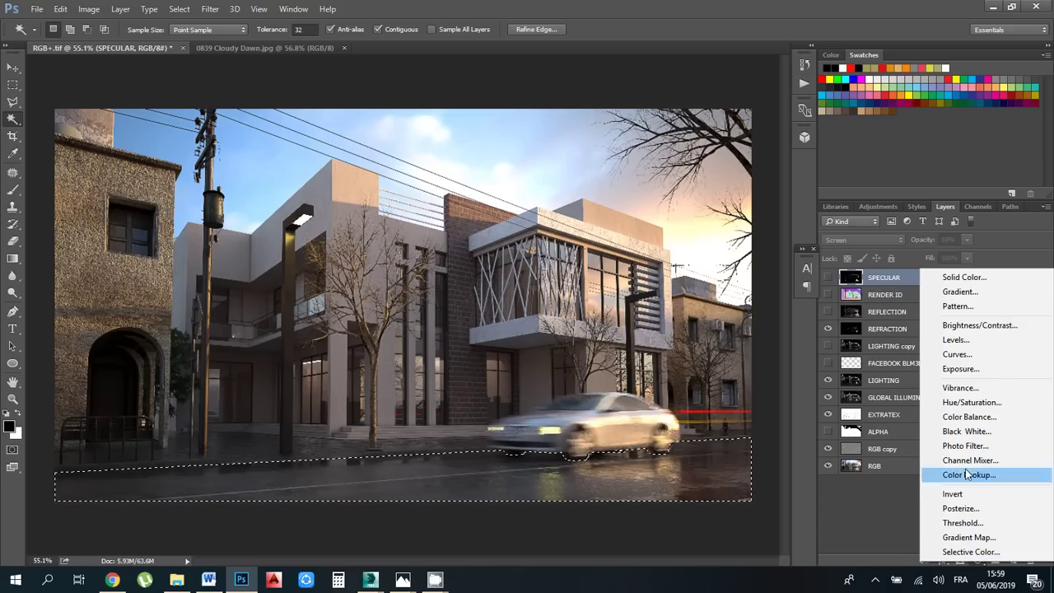
{"action": "left_click", "coordinate": [957, 339]}
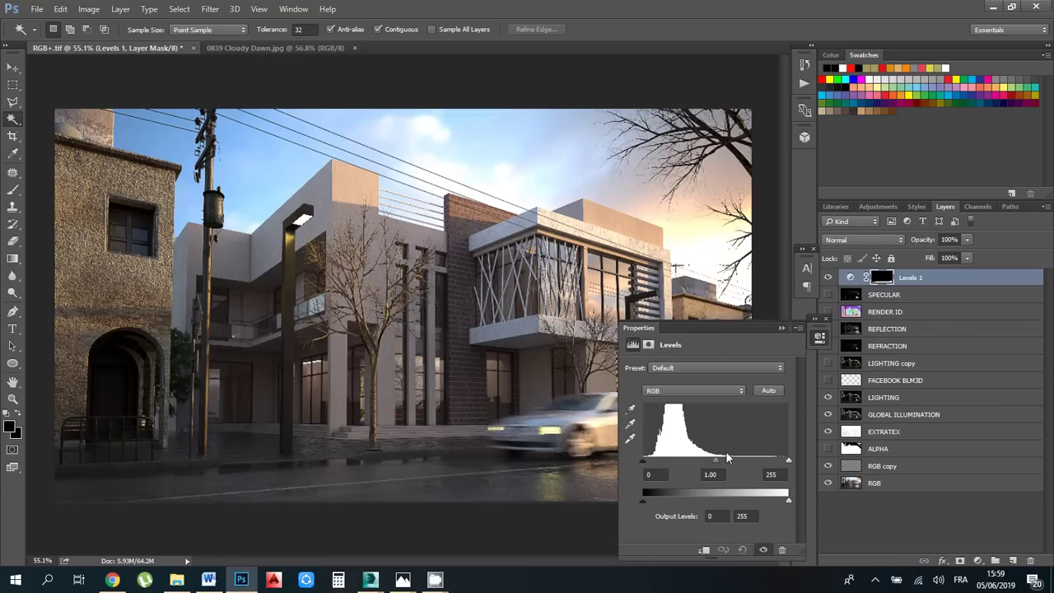
{"action": "mouse_move", "coordinate": [715, 459]}
{"action": "left_mouse_down"}
{"action": "mouse_move", "coordinate": [744, 458]}
{"action": "mouse_move", "coordinate": [697, 453]}
{"action": "mouse_move", "coordinate": [725, 452]}
{"action": "left_mouse_up"}
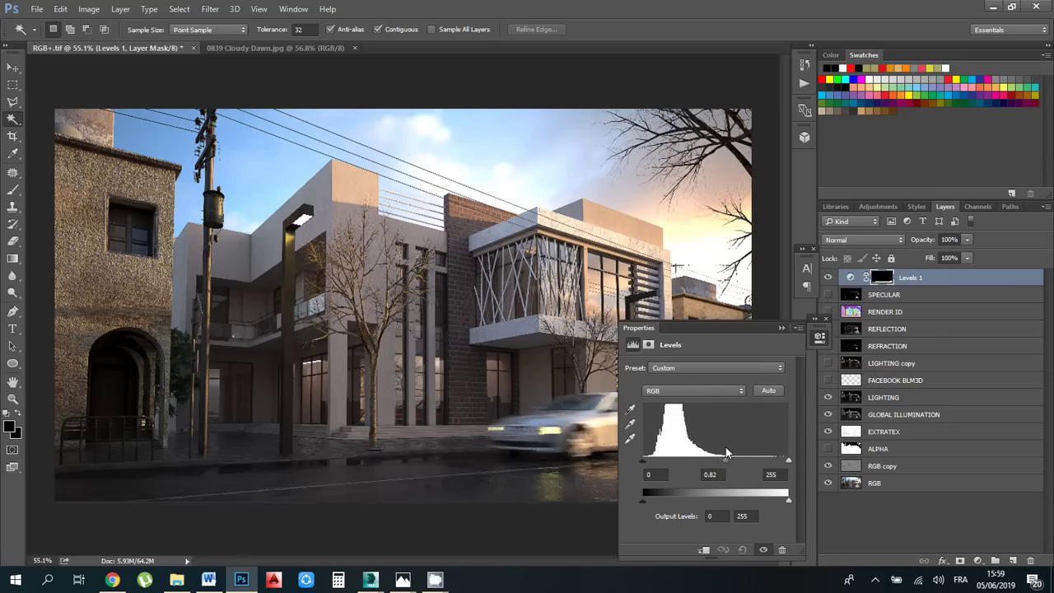
Reload the road selection from the Levels mask, add a Hue/Saturation adjustment, and try hue values of +68 and -18
{"action": "left_click", "coordinate": [881, 277], "text": "ctrl"}
{"action": "left_click", "coordinate": [977, 561]}
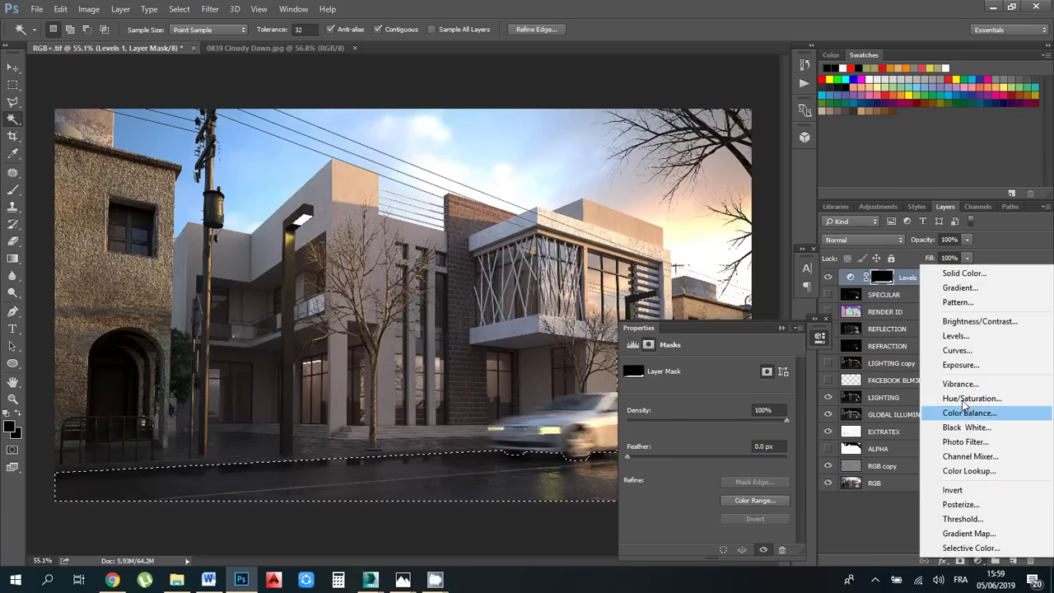
{"action": "left_click", "coordinate": [914, 398]}
{"action": "left_click_drag", "start_coordinate": [706, 415], "coordinate": [750, 416]}
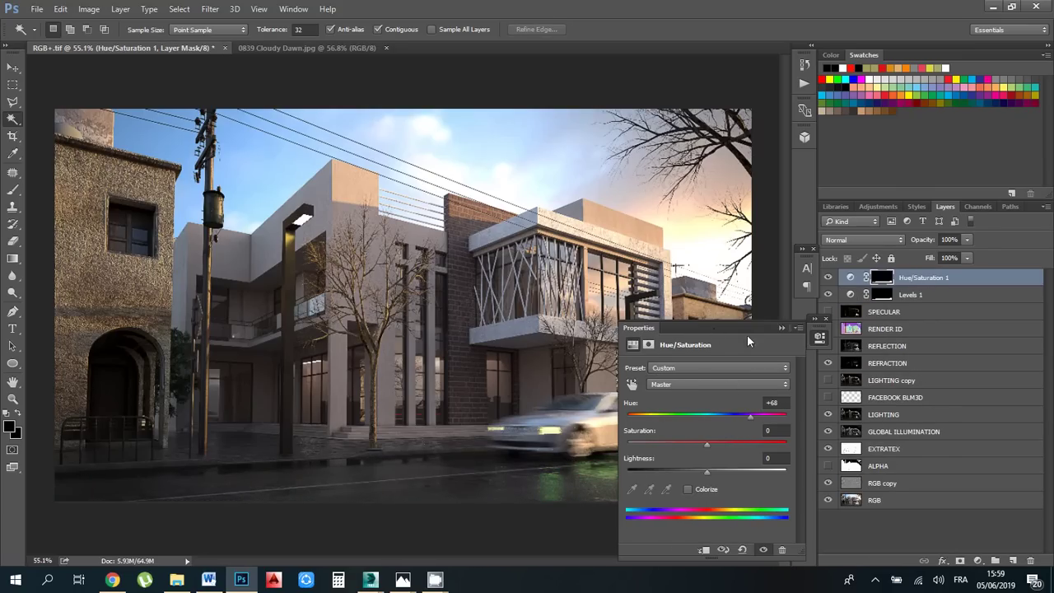
{"action": "left_click_drag", "start_coordinate": [716, 328], "coordinate": [856, 338]}
{"action": "left_click_drag", "start_coordinate": [887, 426], "coordinate": [832, 426]}
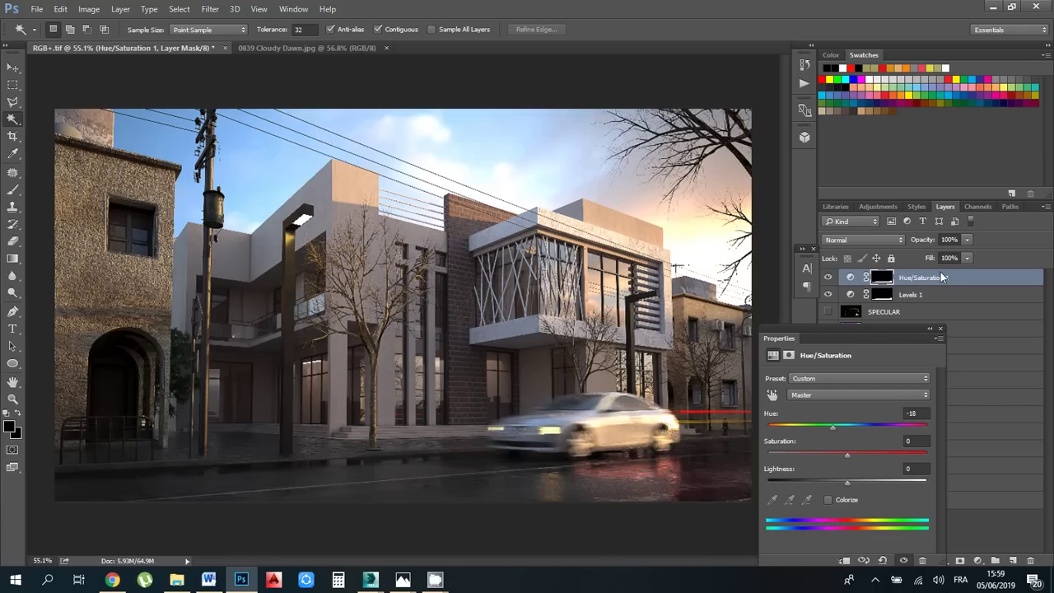
Delete the road's Hue/Saturation and Levels adjustment layers and collapse their properties
{"action": "key", "text": "Delete"}
{"action": "key", "text": "Delete"}
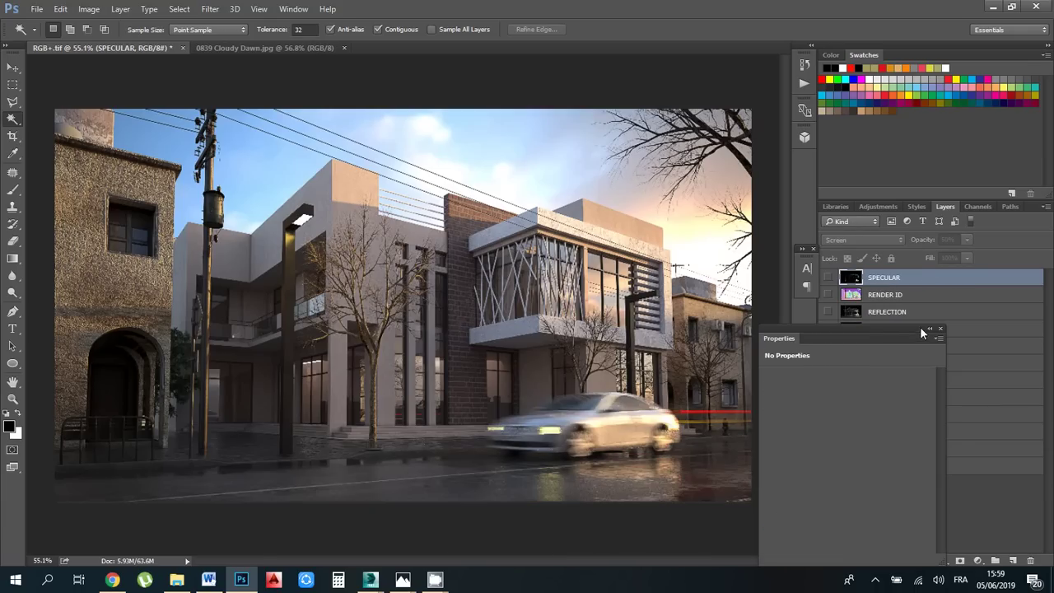
{"action": "left_click", "coordinate": [929, 329]}
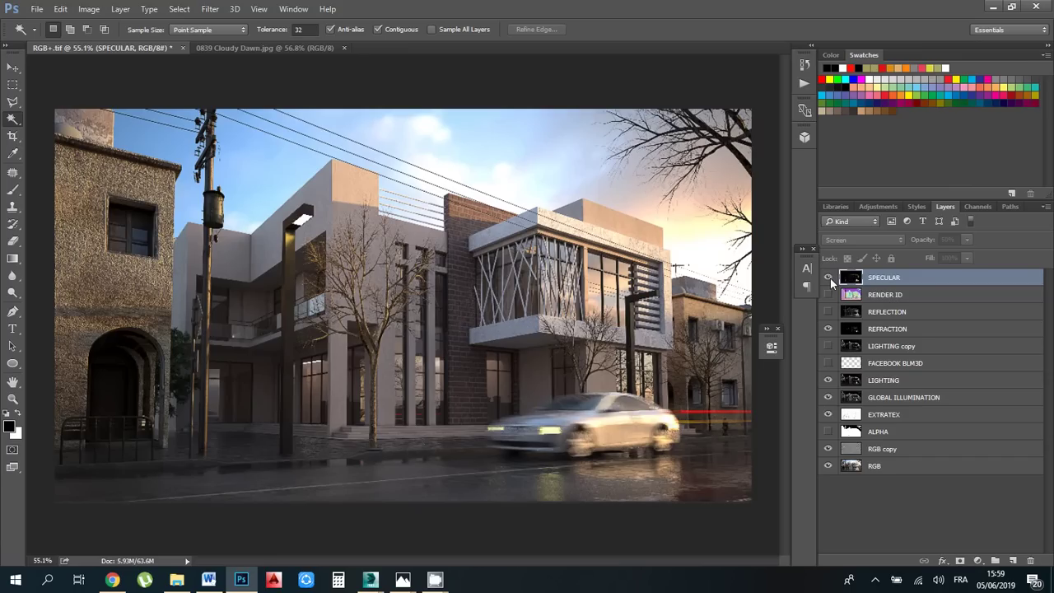
Show the SPECULAR layer and compare the villa's facade up close with and without it
{"action": "left_click", "coordinate": [828, 278]}
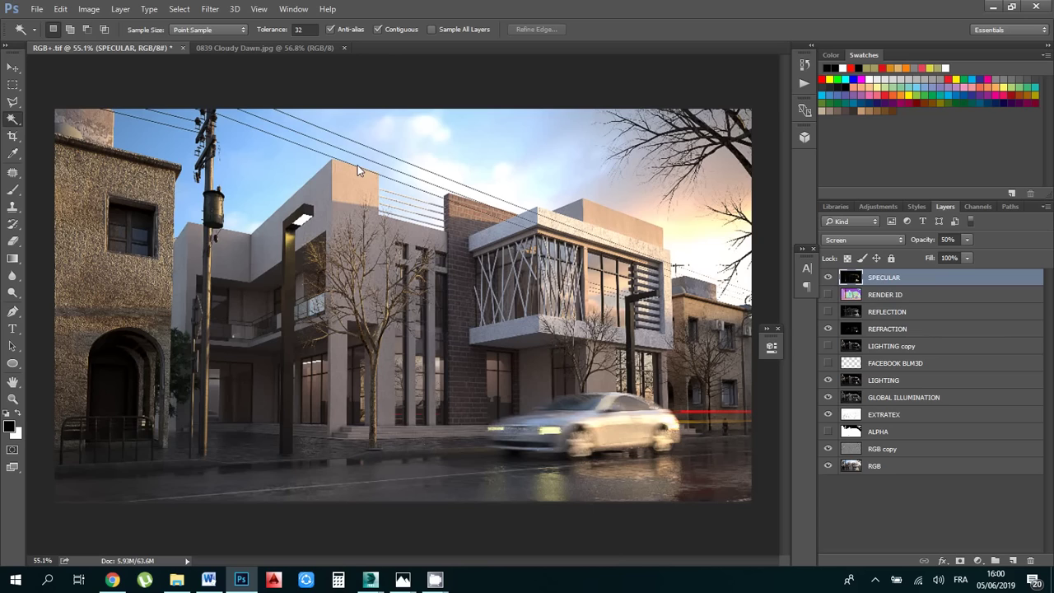
{"action": "left_click", "coordinate": [12, 398]}
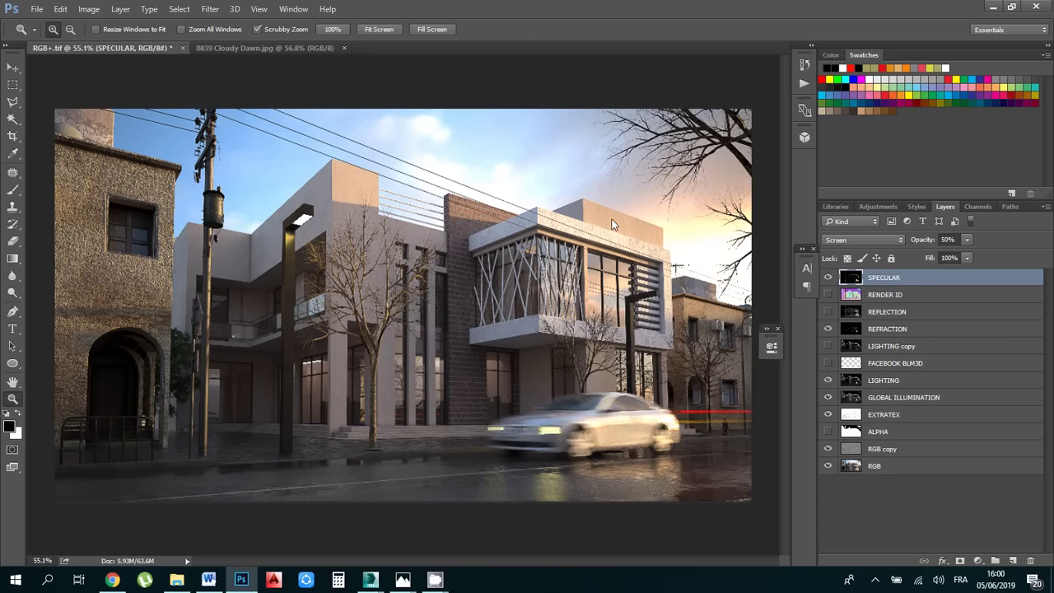
{"action": "left_click_drag", "start_coordinate": [612, 225], "coordinate": [602, 268]}
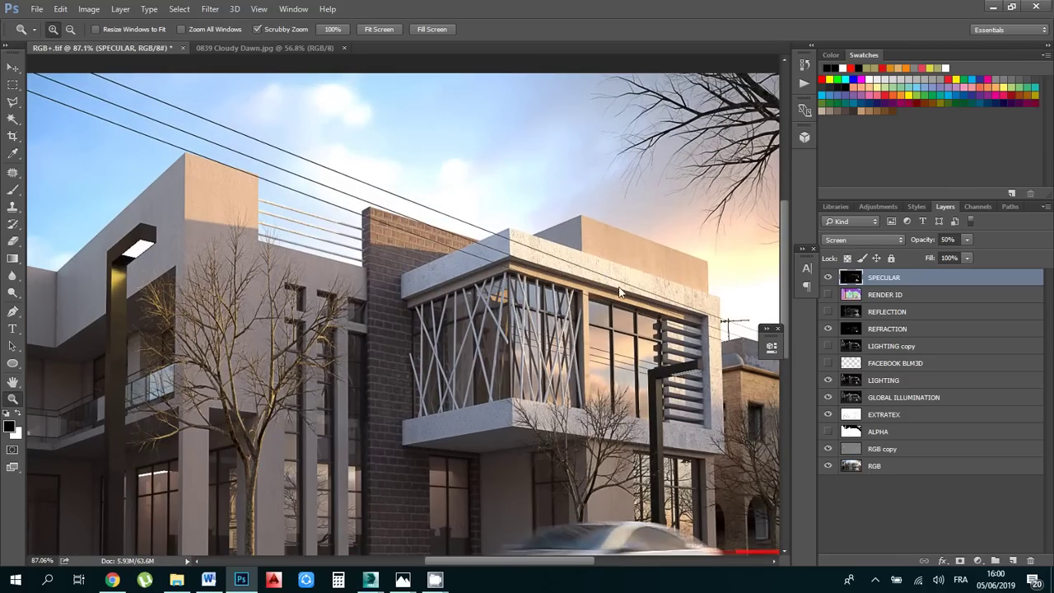
{"action": "left_click", "coordinate": [828, 277]}
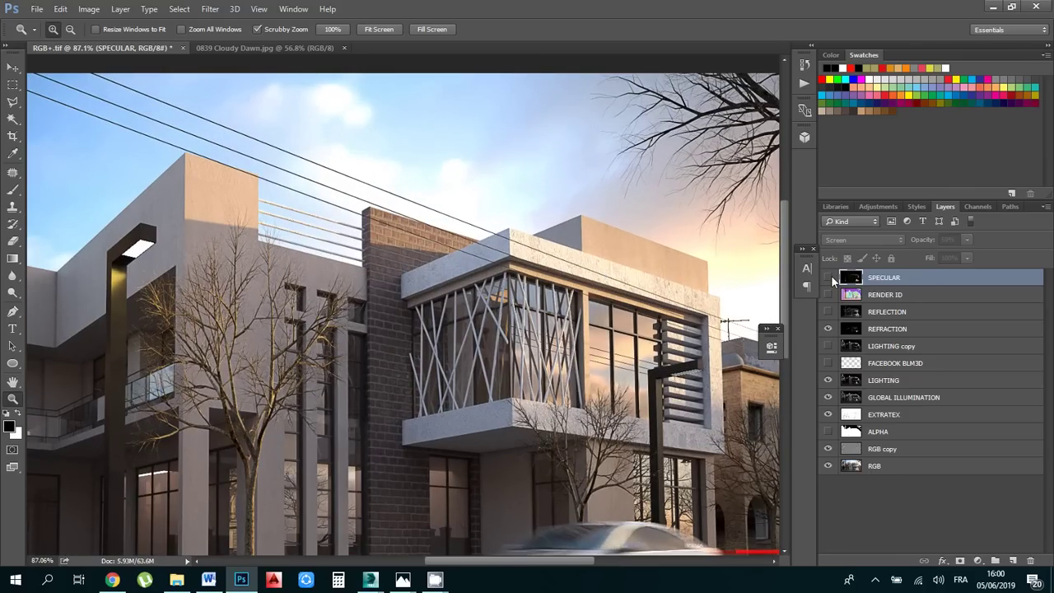
{"action": "left_click", "coordinate": [828, 278]}
{"action": "left_click", "coordinate": [828, 278]}
{"action": "left_click", "coordinate": [828, 277]}
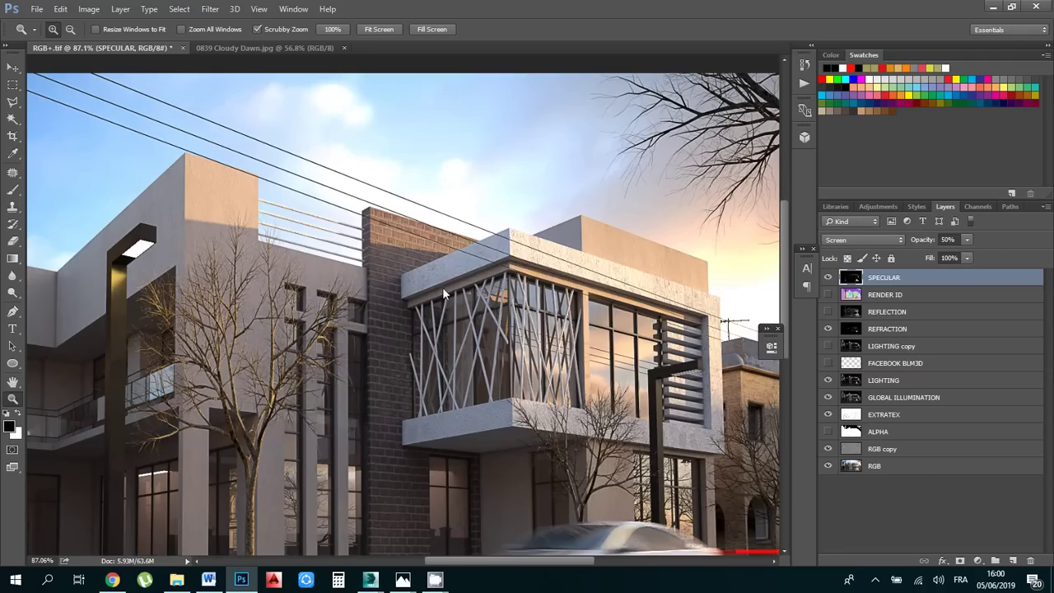
Examine the car, the facade and the whole image with the SPECULAR layer blended in
{"action": "scroll", "coordinate": [413, 268], "scroll_direction": "down", "scroll_amount": 3, "text": "alt"}
{"action": "scroll", "coordinate": [537, 303], "scroll_direction": "up", "scroll_amount": 2, "text": "alt"}
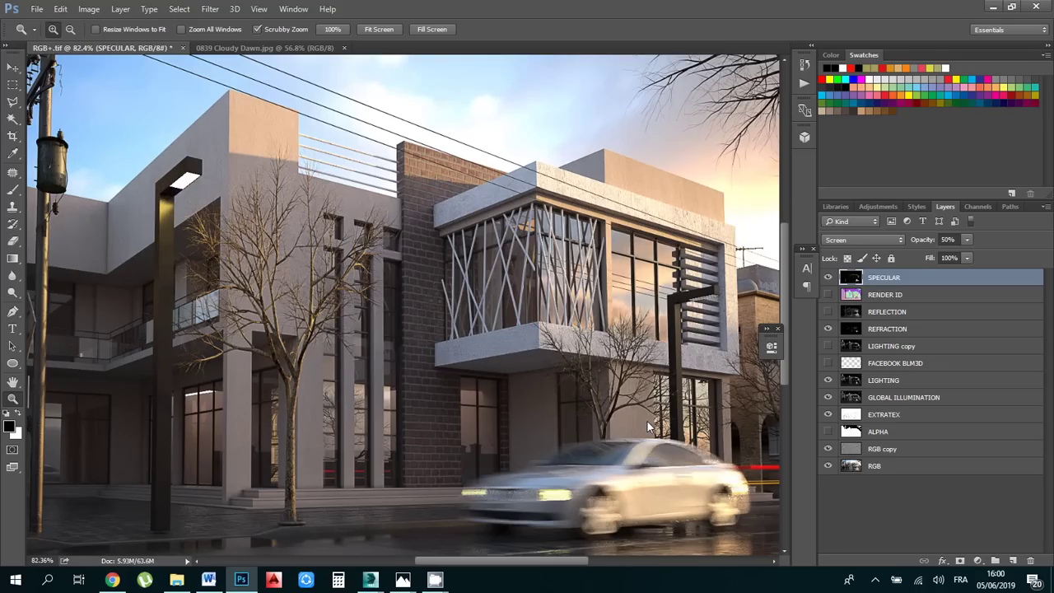
{"action": "left_click", "coordinate": [827, 278]}
{"action": "scroll", "coordinate": [493, 296], "scroll_direction": "down", "scroll_amount": 2, "text": "alt"}
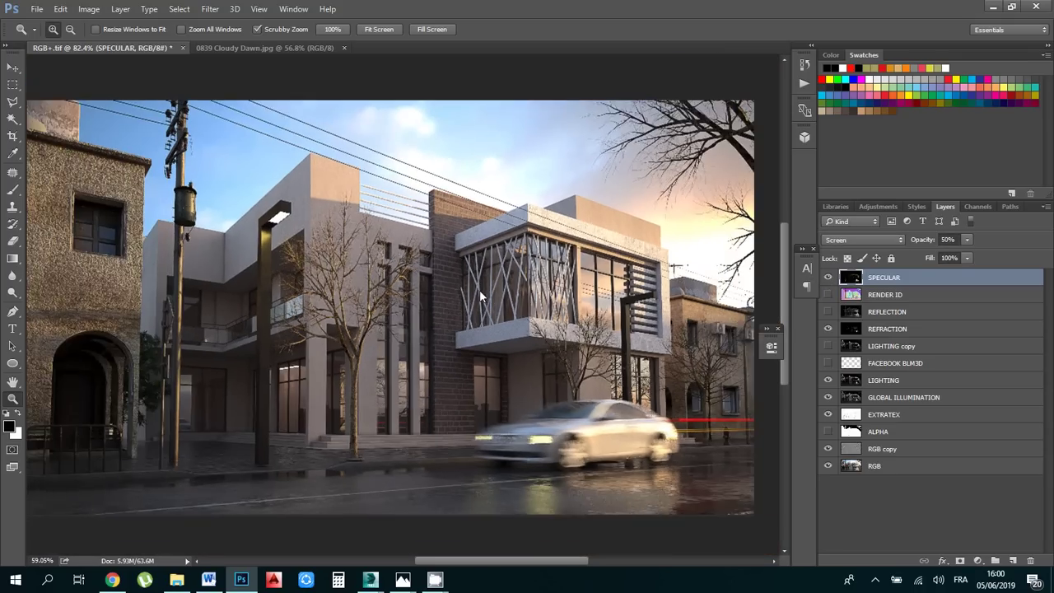
{"action": "scroll", "coordinate": [478, 289], "scroll_direction": "up", "scroll_amount": 2, "text": "alt"}
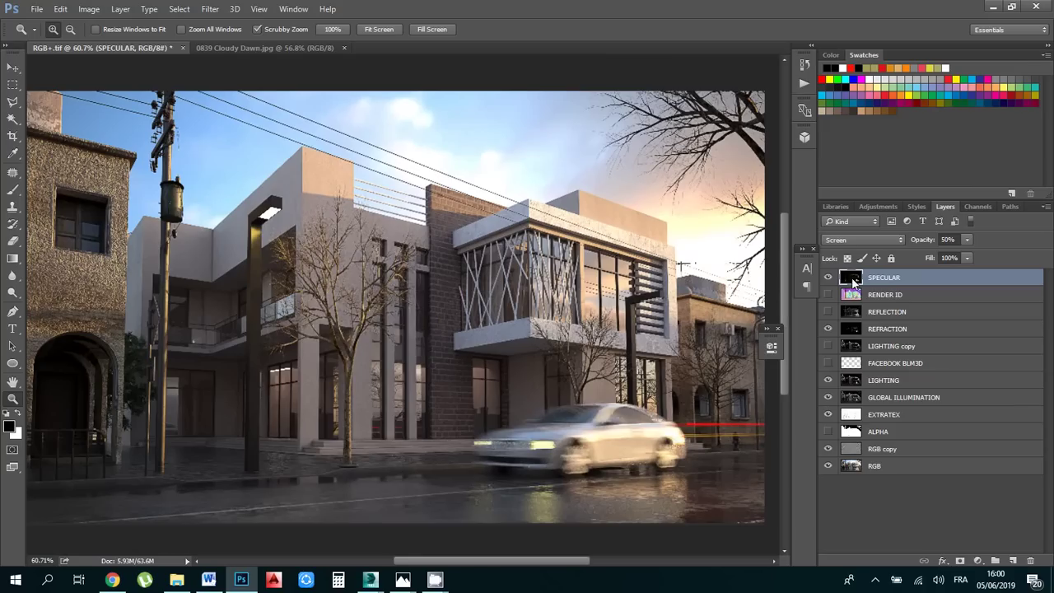
{"action": "scroll", "coordinate": [504, 345], "scroll_direction": "down", "scroll_amount": 1, "text": "alt"}
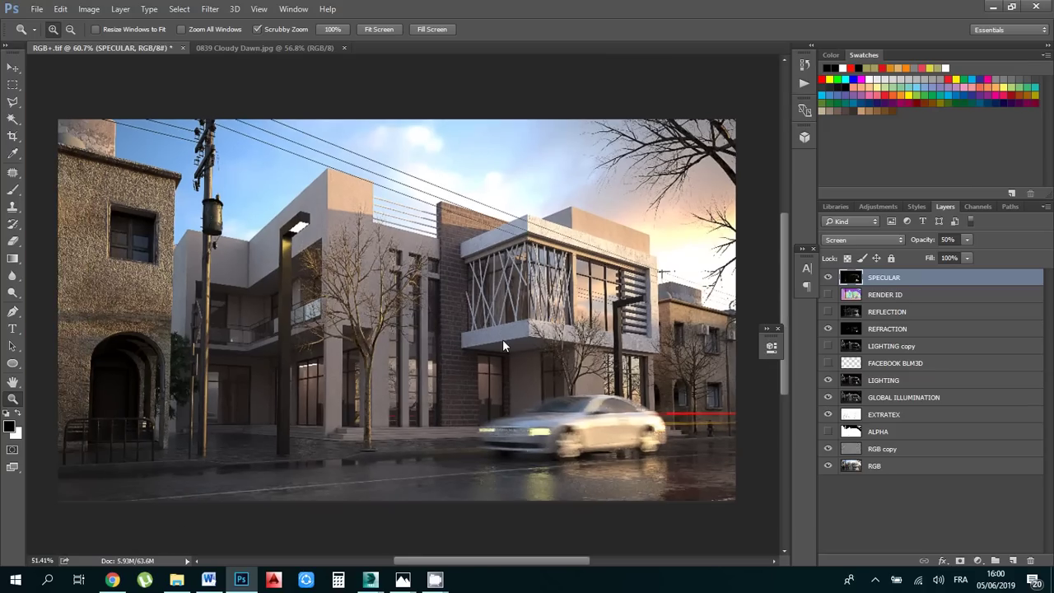
{"action": "scroll", "coordinate": [503, 345], "scroll_direction": "up", "scroll_amount": 1, "text": "alt"}
{"action": "scroll", "coordinate": [461, 306], "scroll_direction": "down", "scroll_amount": 1, "text": "alt"}
{"action": "scroll", "coordinate": [461, 307], "scroll_direction": "up", "scroll_amount": 1, "text": "alt"}
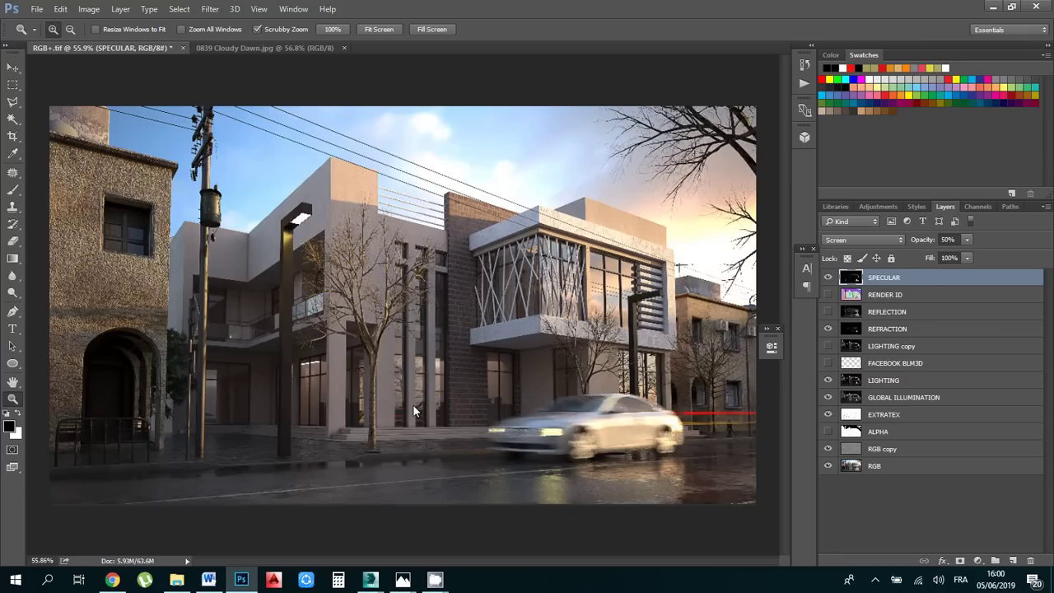
Add a Color Balance adjustment above the SPECULAR layer with midtones set to Magenta–Green 0 and Yellow–Blue -30
{"action": "left_click", "coordinate": [977, 560]}
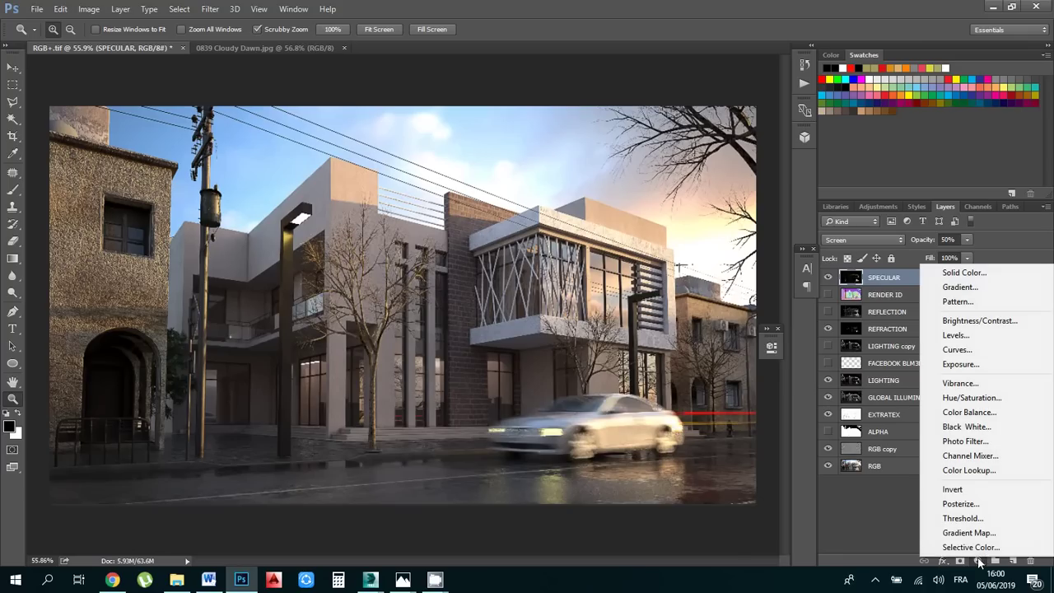
{"action": "left_click", "coordinate": [981, 415]}
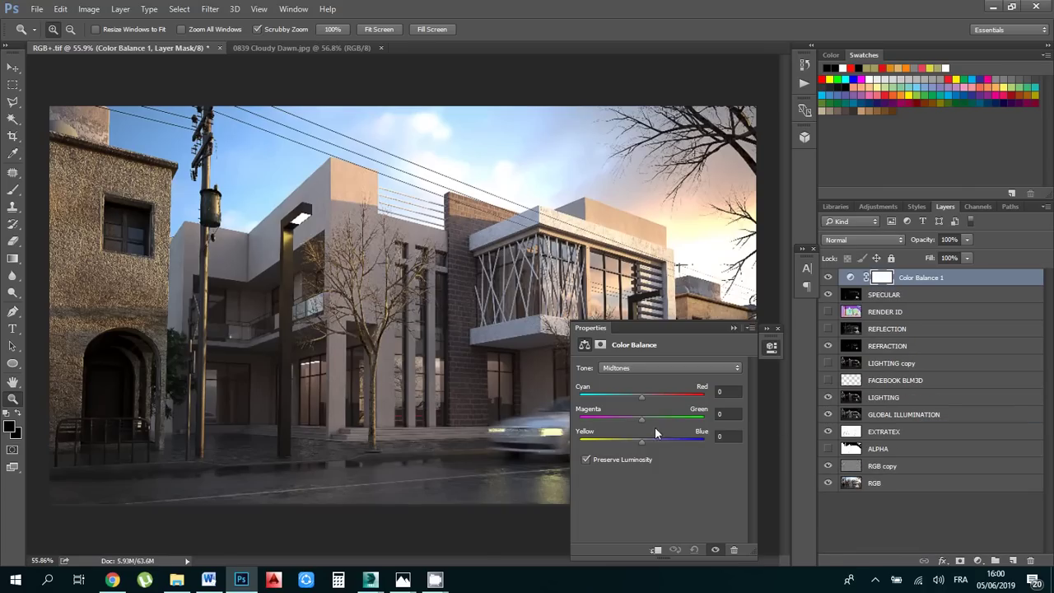
{"action": "mouse_move", "coordinate": [642, 442]}
{"action": "left_mouse_down"}
{"action": "mouse_move", "coordinate": [613, 441]}
{"action": "mouse_move", "coordinate": [683, 444]}
{"action": "mouse_move", "coordinate": [640, 442]}
{"action": "left_mouse_up"}
{"action": "left_click_drag", "start_coordinate": [641, 398], "coordinate": [654, 418]}
{"action": "key", "text": "Tab"}
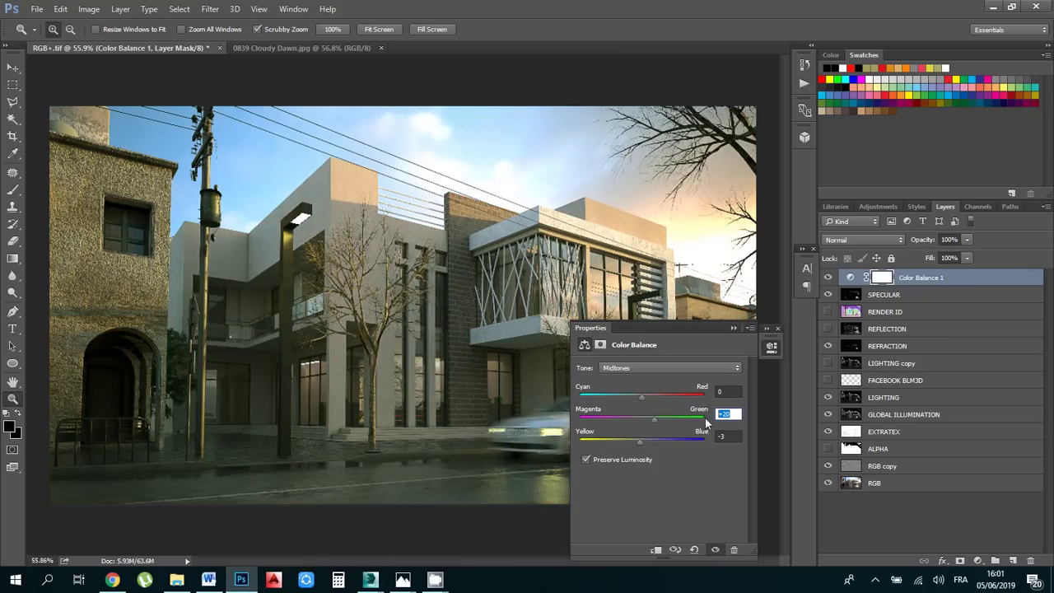
{"action": "type", "text": "0"}
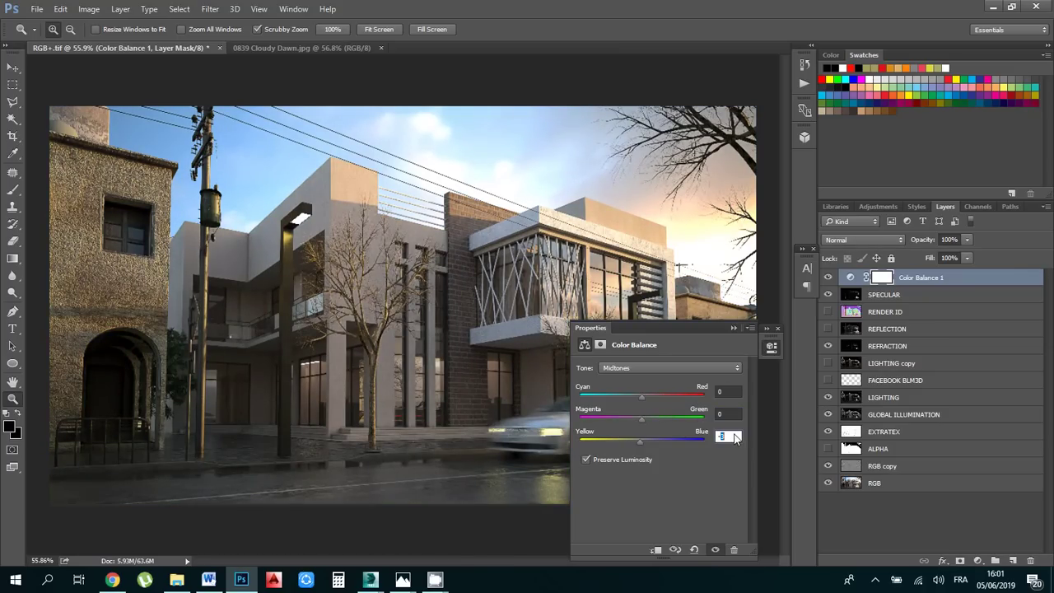
{"action": "type", "text": "-30"}
Set the Color Balance layer's opacity to 40% and collapse its properties
{"action": "left_click", "coordinate": [967, 239]}
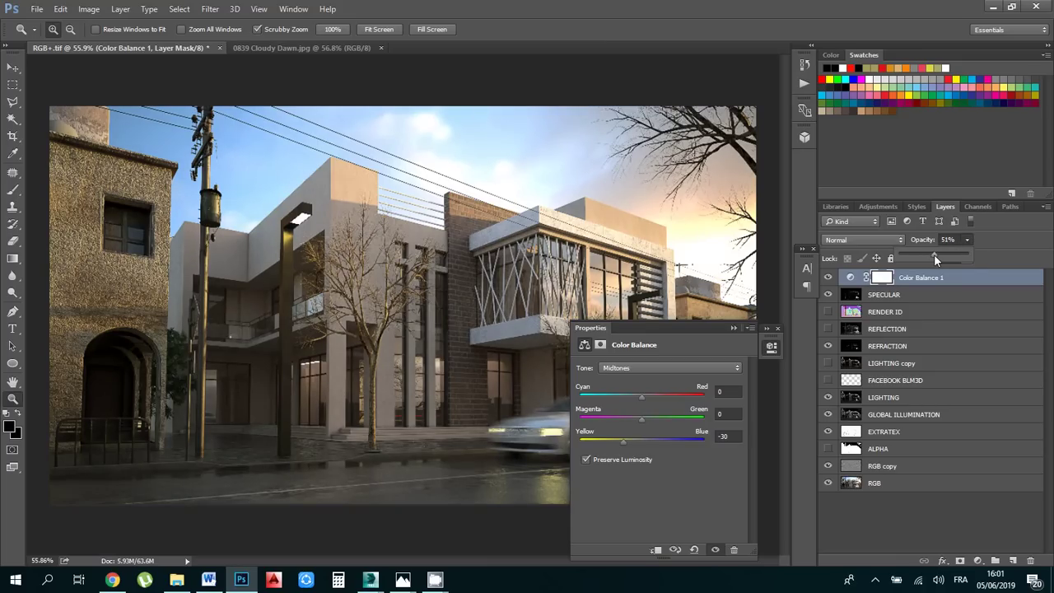
{"action": "left_click", "coordinate": [946, 239]}
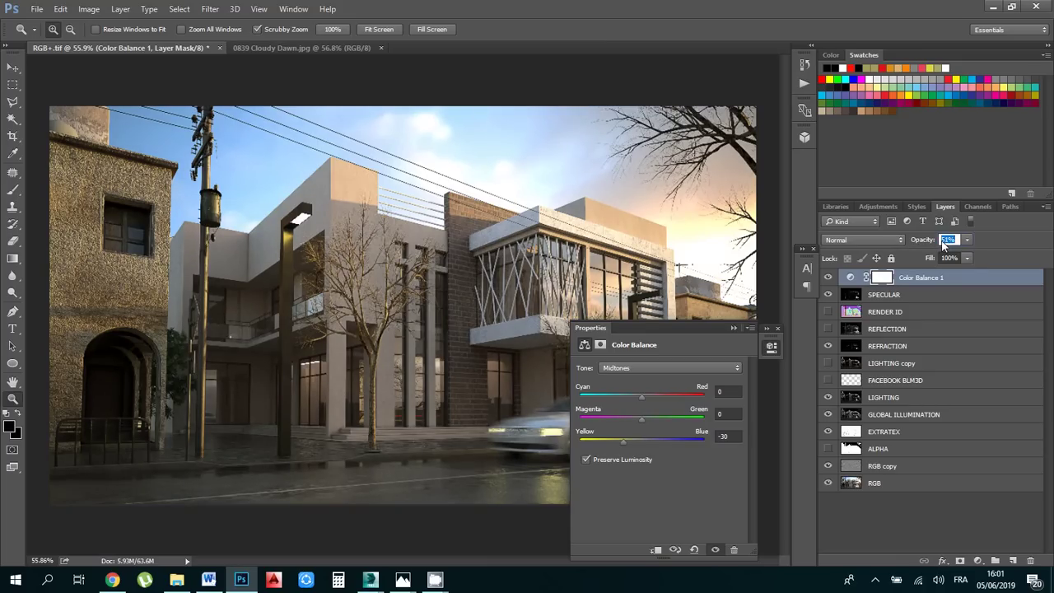
{"action": "type", "text": "40"}
{"action": "left_click", "coordinate": [734, 328]}
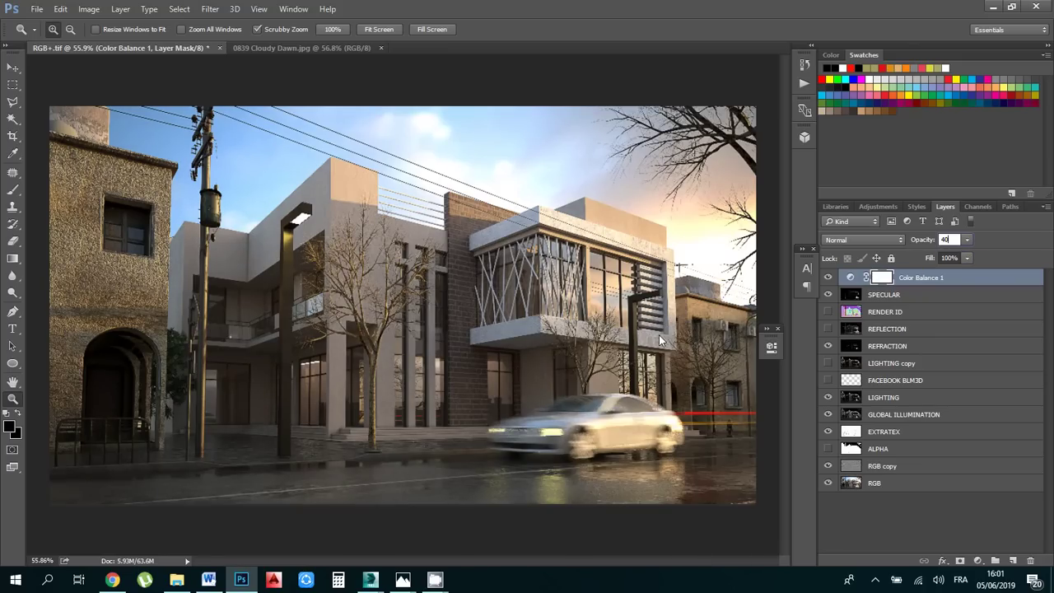
Save the image to the Desktop as a JPEG named RGB+ with Maximum quality and the Baseline ("Standard") format
{"action": "left_click", "coordinate": [37, 8]}
{"action": "left_click", "coordinate": [74, 155]}
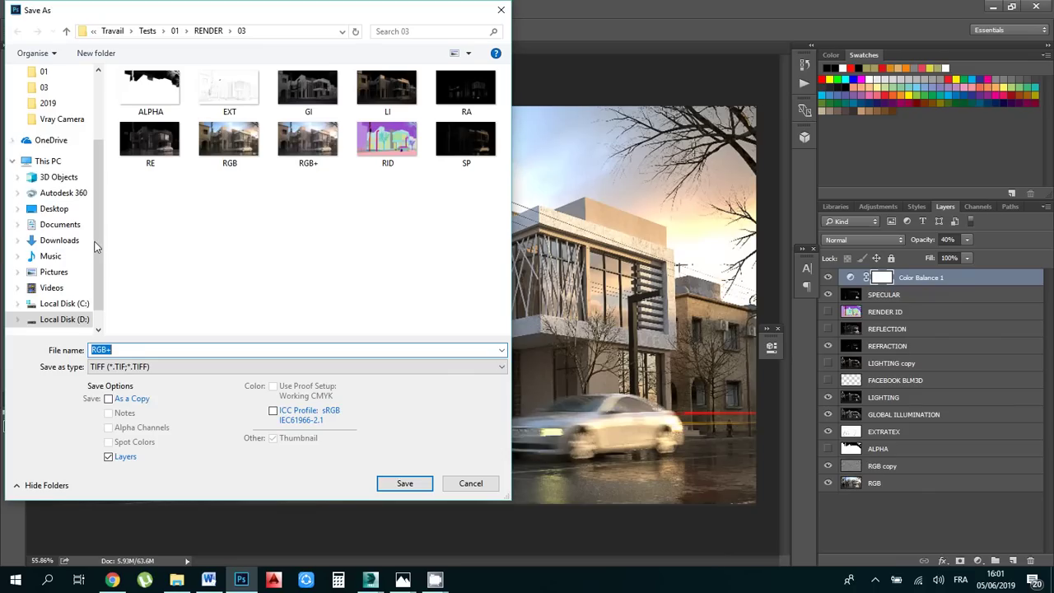
{"action": "scroll", "coordinate": [45, 123], "scroll_direction": "up", "scroll_amount": 3}
{"action": "left_click", "coordinate": [45, 100]}
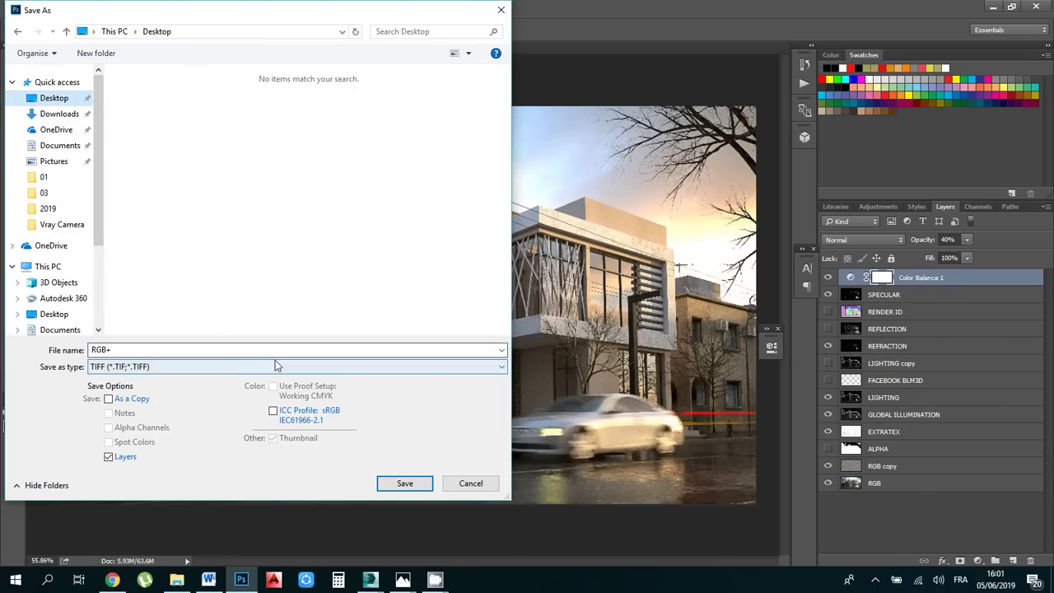
{"action": "left_click", "coordinate": [275, 364]}
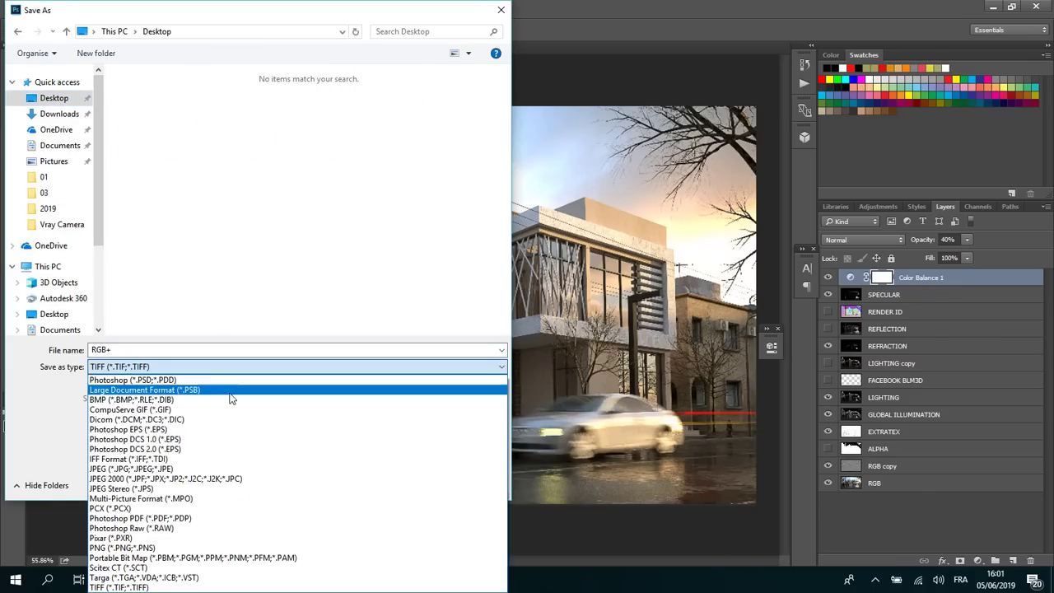
{"action": "left_click", "coordinate": [186, 470]}
{"action": "left_click", "coordinate": [407, 484]}
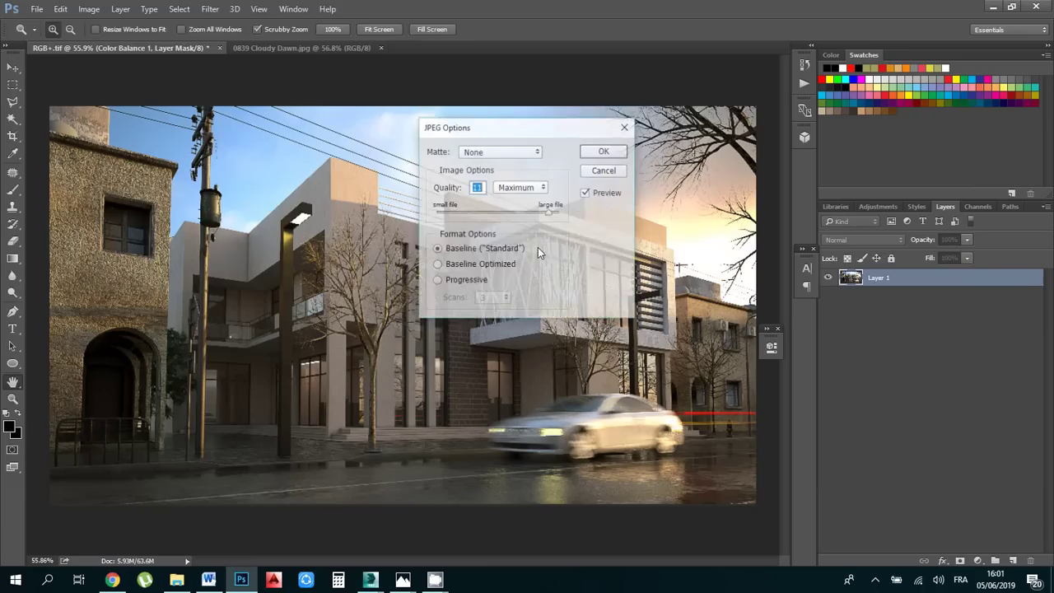
{"action": "left_click", "coordinate": [604, 150]}
Switch to the Photos window showing 135+++.jpg and view the finished villa render
{"action": "mouse_move", "coordinate": [403, 579]}
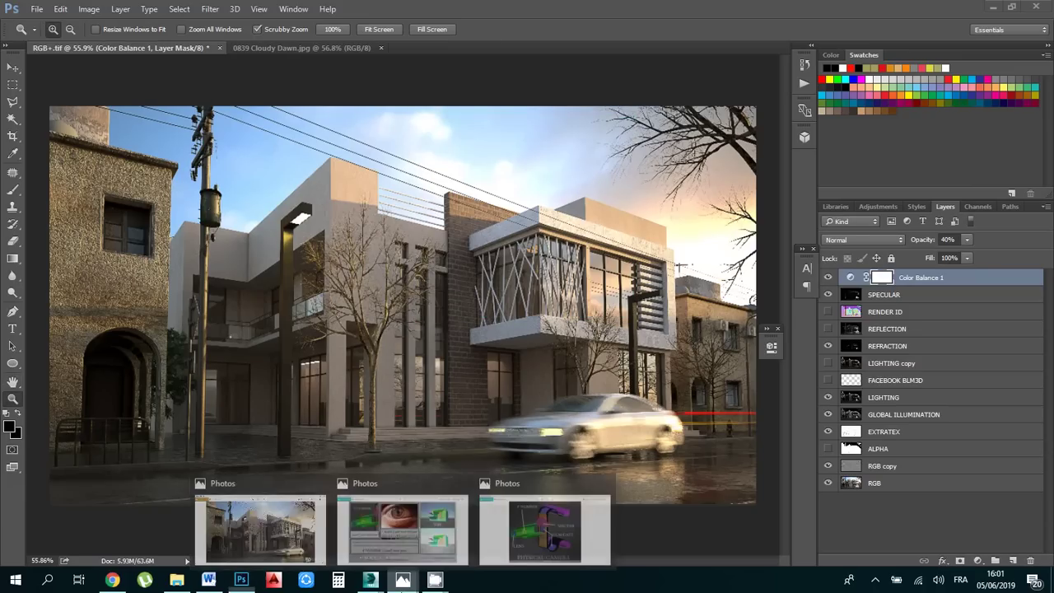
{"action": "left_click", "coordinate": [312, 533]}
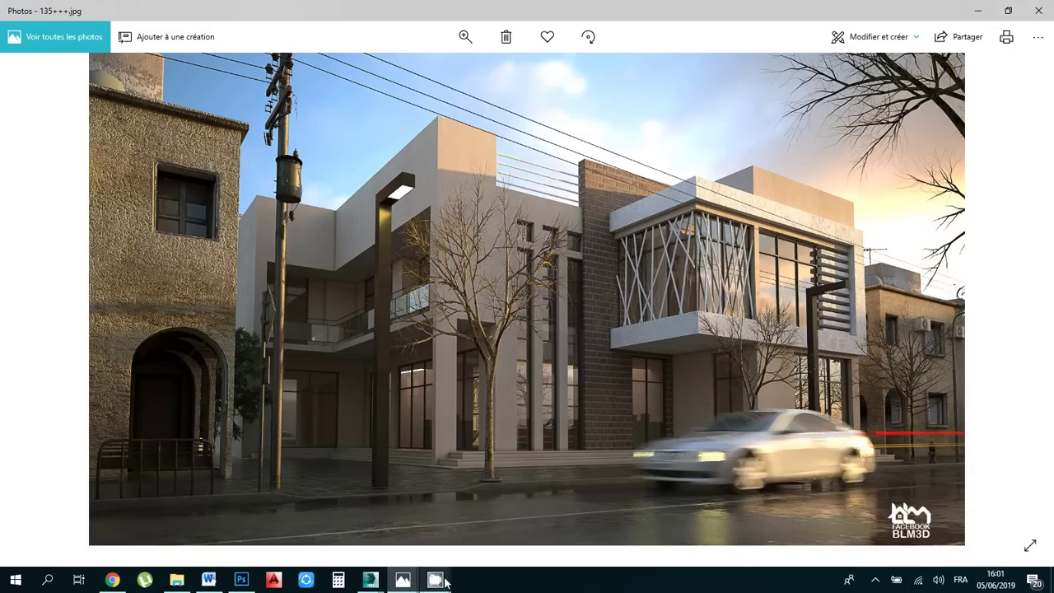
{"action": "mouse_move", "coordinate": [435, 582]}
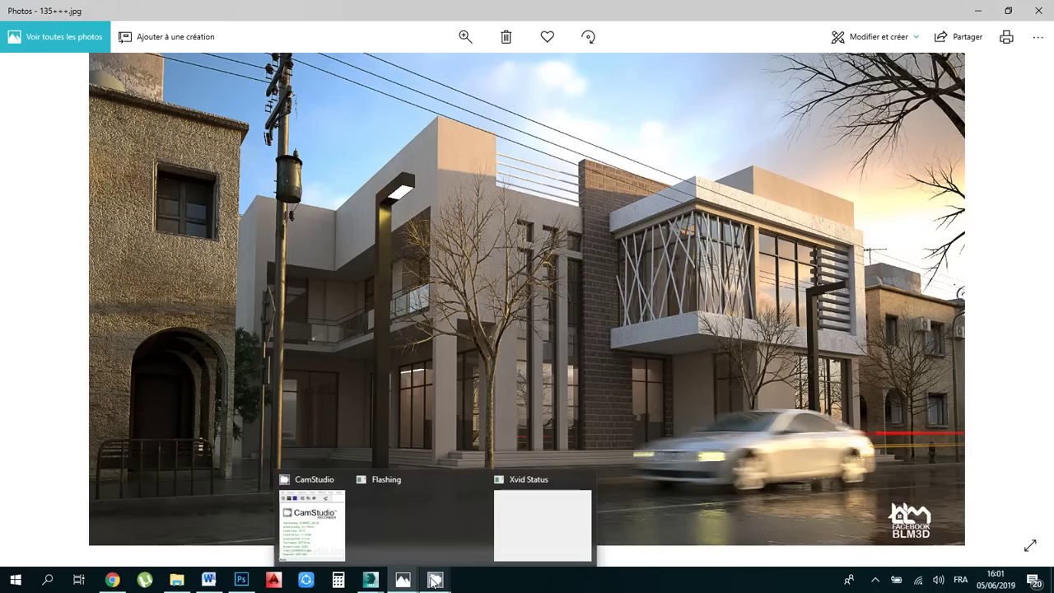